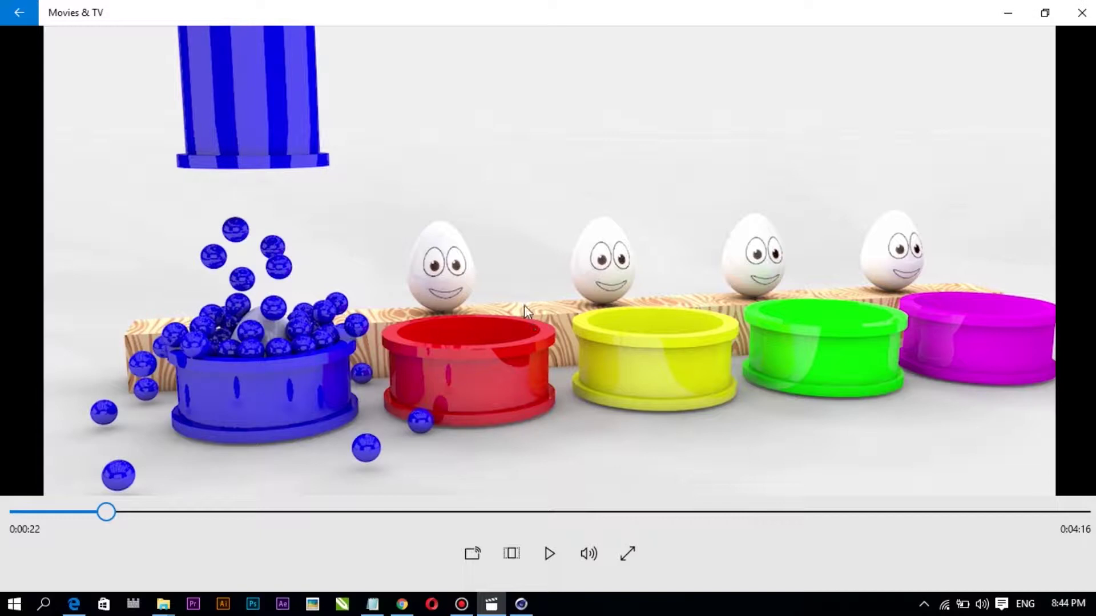
Return from the reference clip to the Cinema 4D scene with the Cylinder and Sphere
left_click(520, 606)
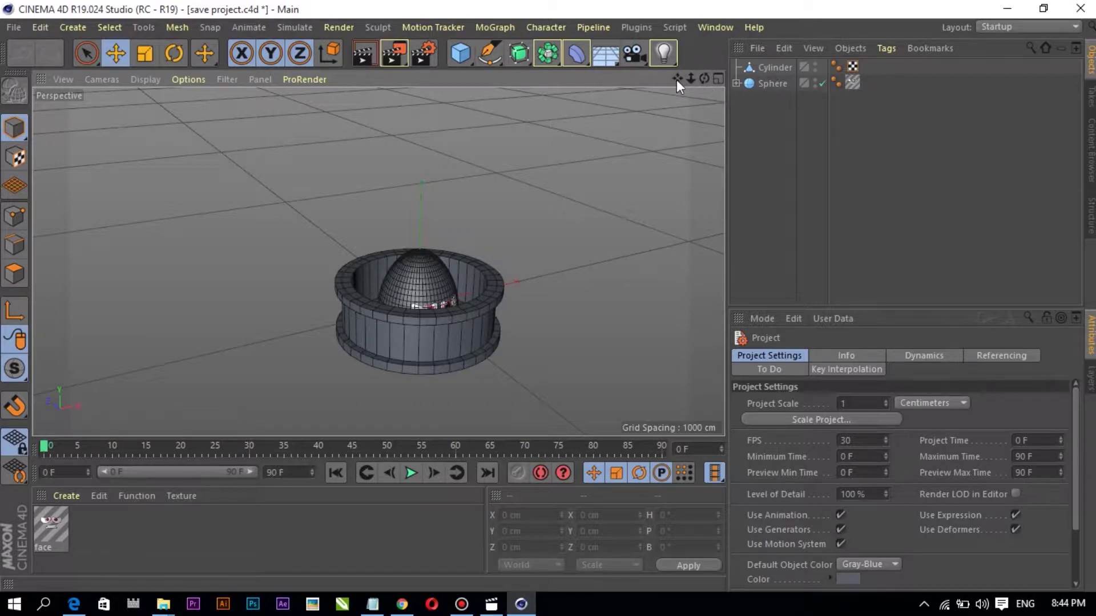
left_click_drag(676, 80, 657, 97)
left_click(426, 331)
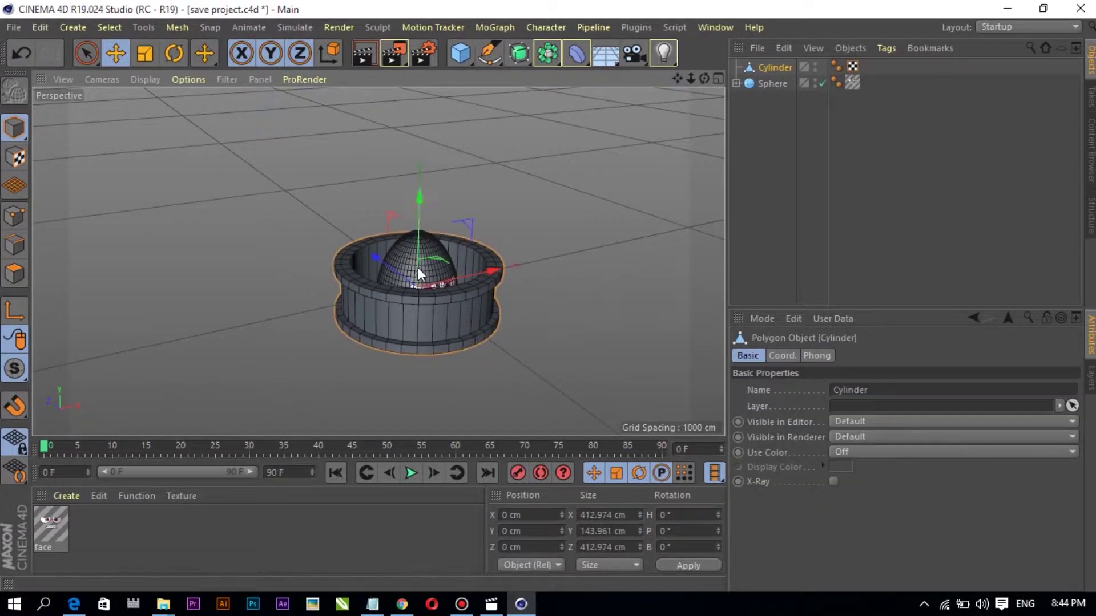
left_click(523, 264)
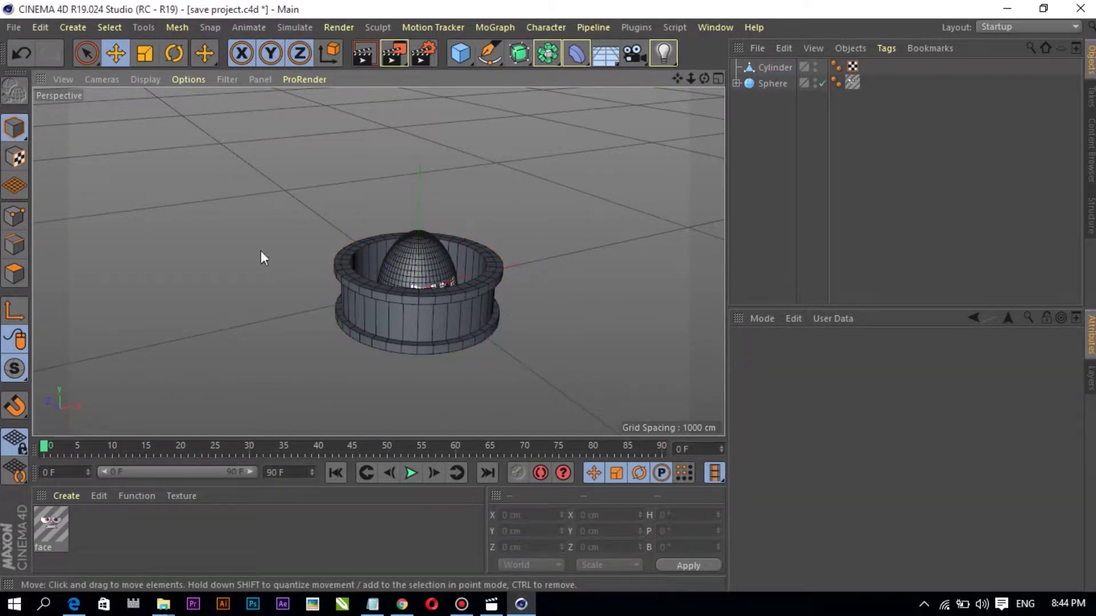
left_click(491, 605)
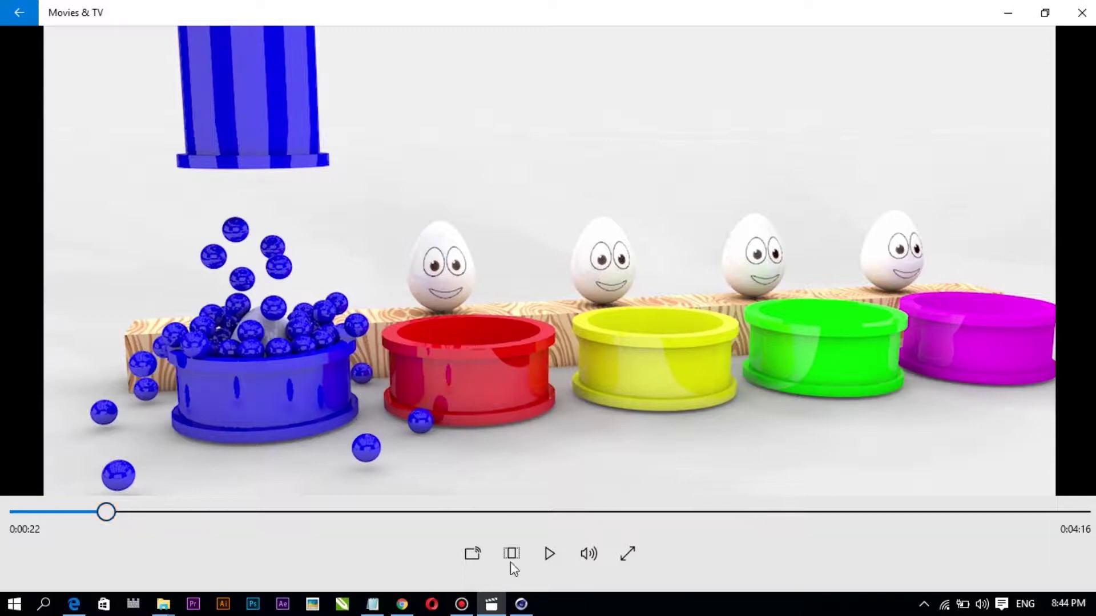
left_click(521, 605)
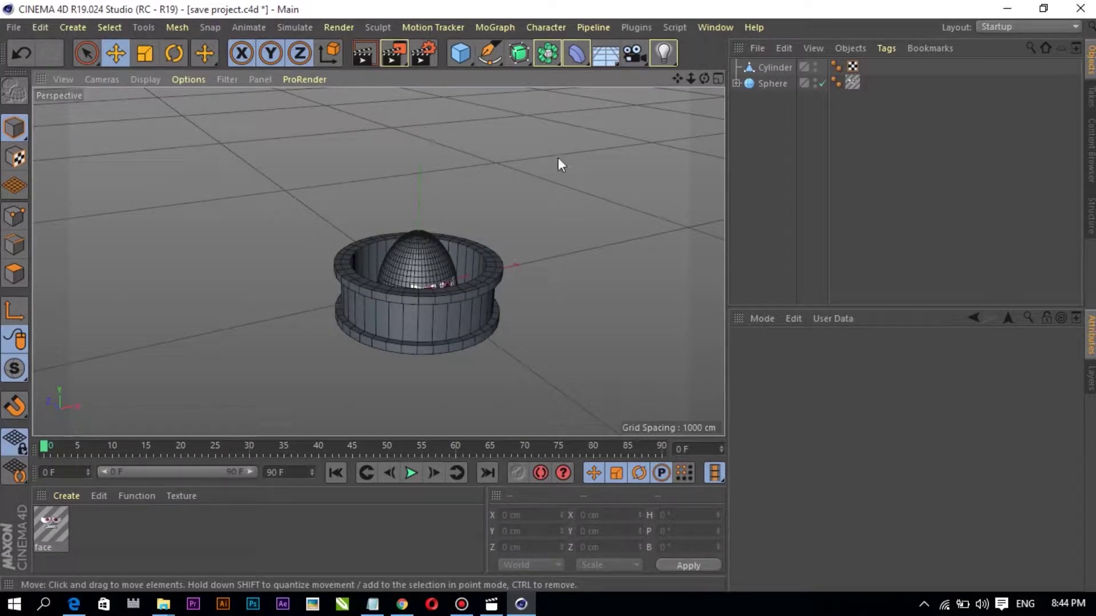
Add a new cylinder and lift it to about 390 cm above the basket
left_click_drag(677, 78, 668, 131)
left_click_drag(704, 78, 705, 92)
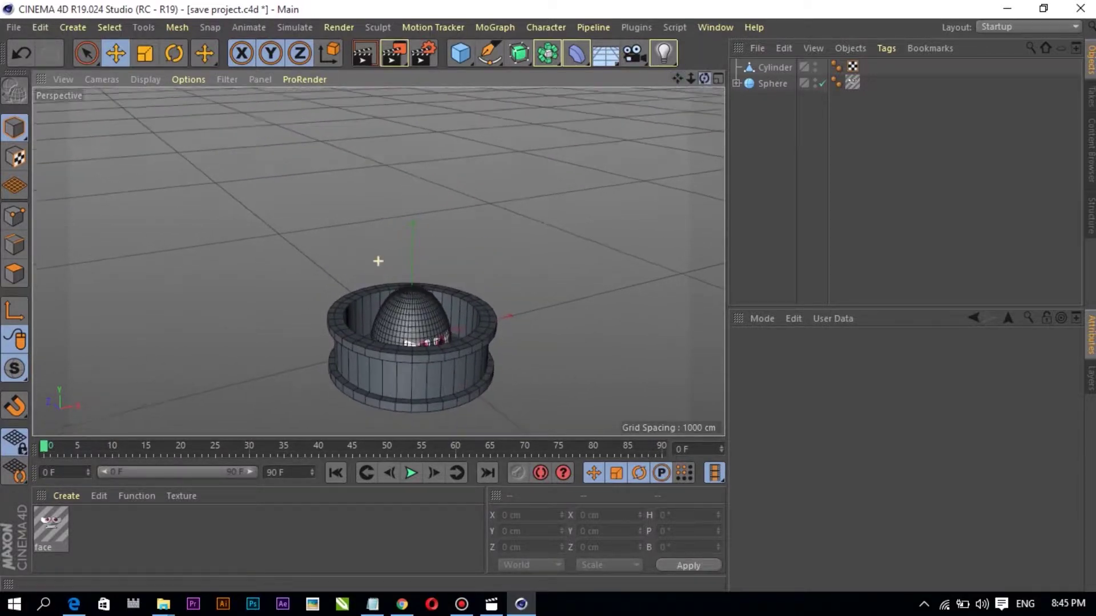
left_click(460, 53)
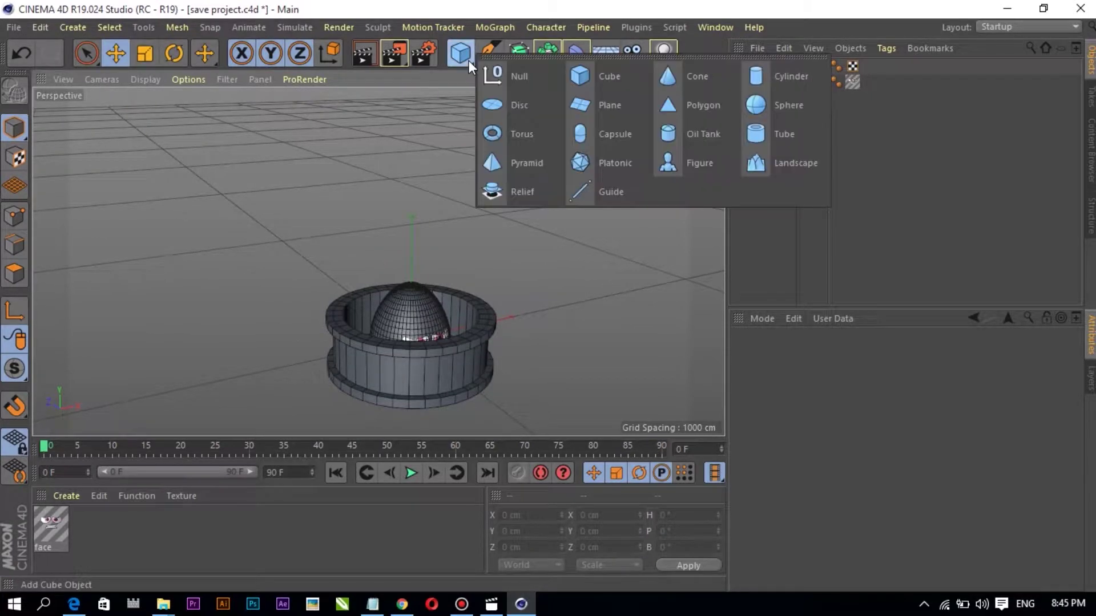
left_click(759, 80)
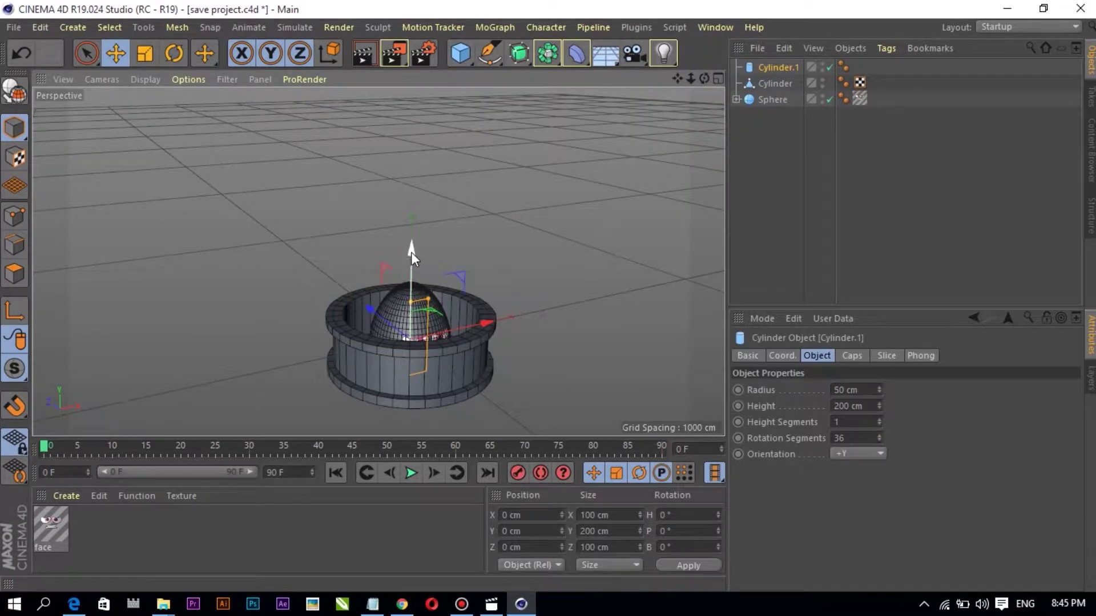
left_click_drag(411, 252, 417, 96)
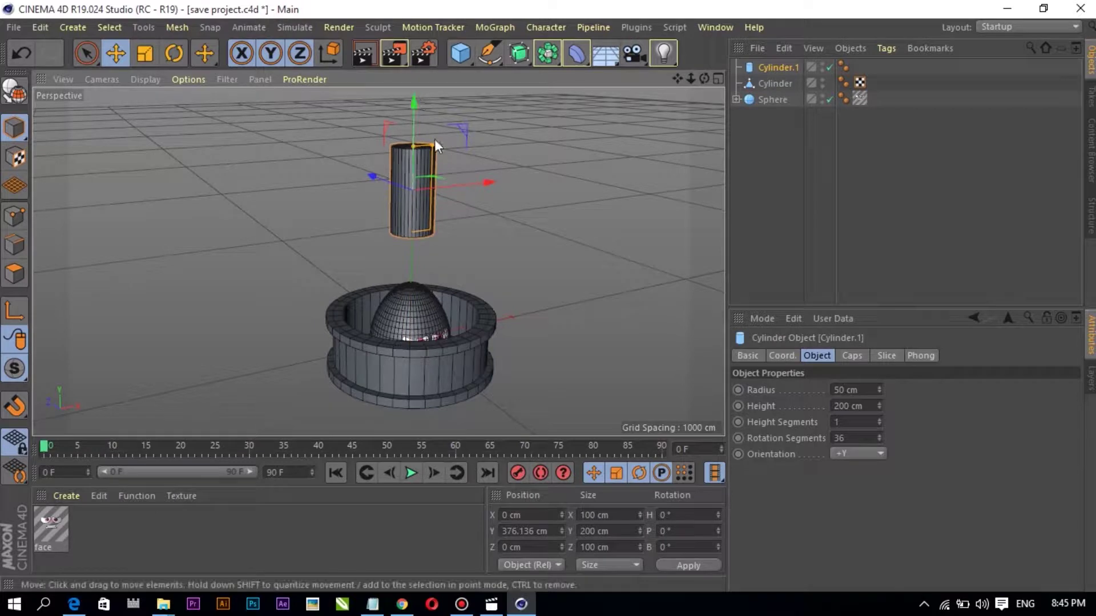
left_click_drag(411, 128, 411, 121)
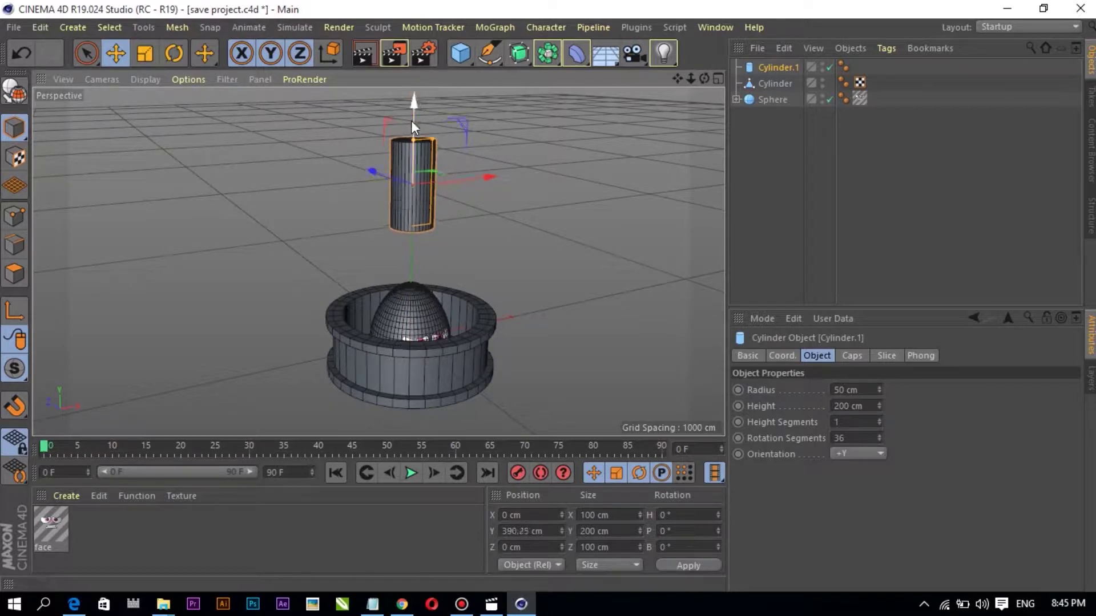
Resize the new cylinder to about 312 cm tall with a 128 cm radius
scroll(387, 138, "up", 2)
scroll(448, 133, "up", 1)
scroll(443, 135, "up", 2)
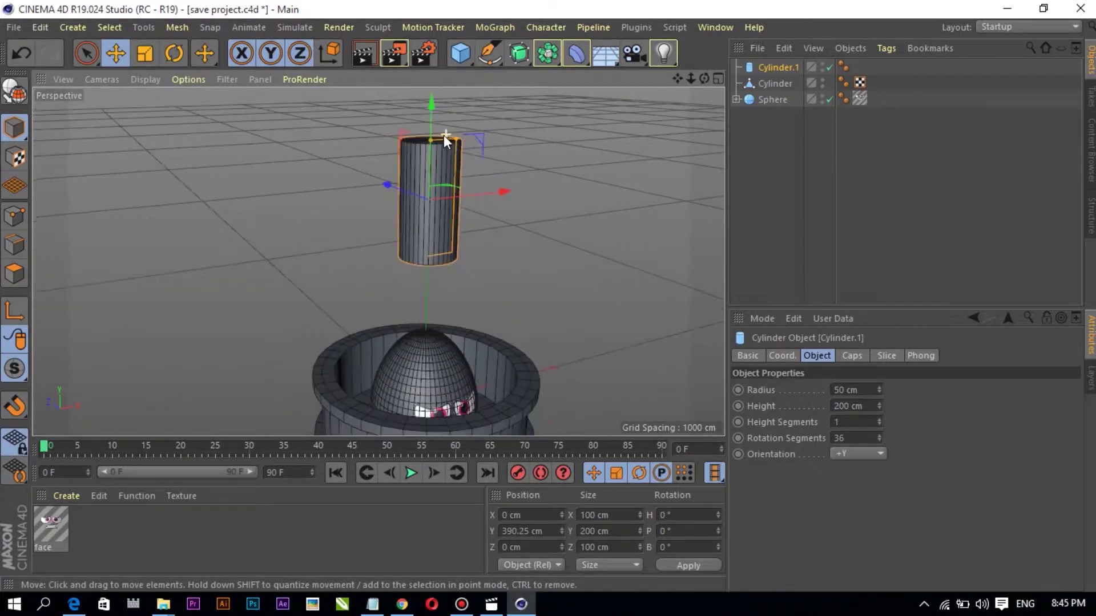
mouse_move(429, 140)
left_mouse_down()
mouse_move(430, 110)
mouse_move(485, 111)
left_mouse_up()
scroll(512, 178, "down", 2)
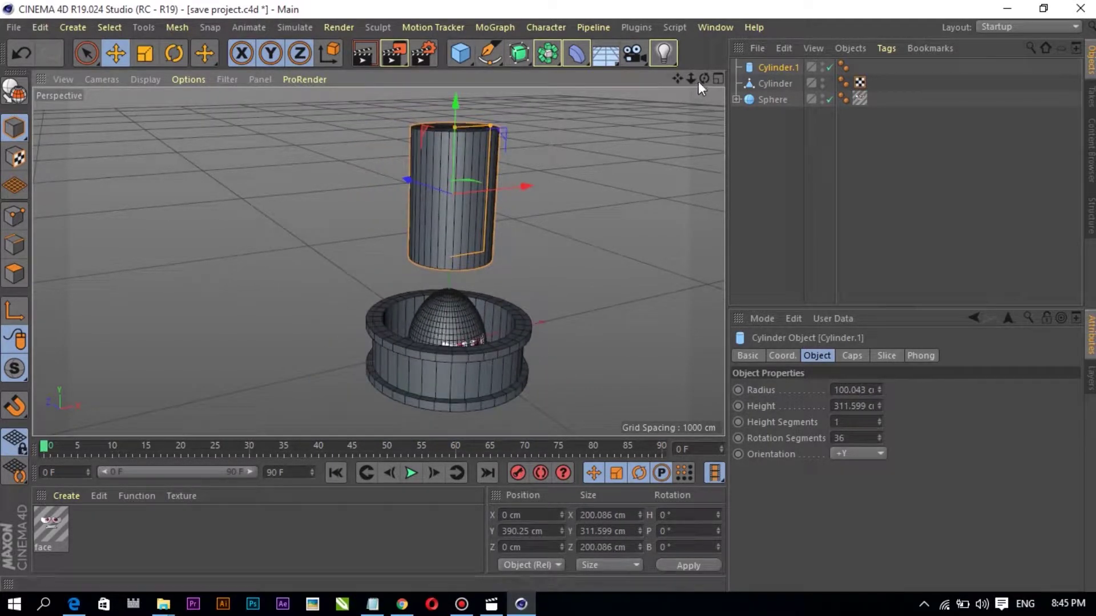
left_click_drag(703, 79, 697, 96)
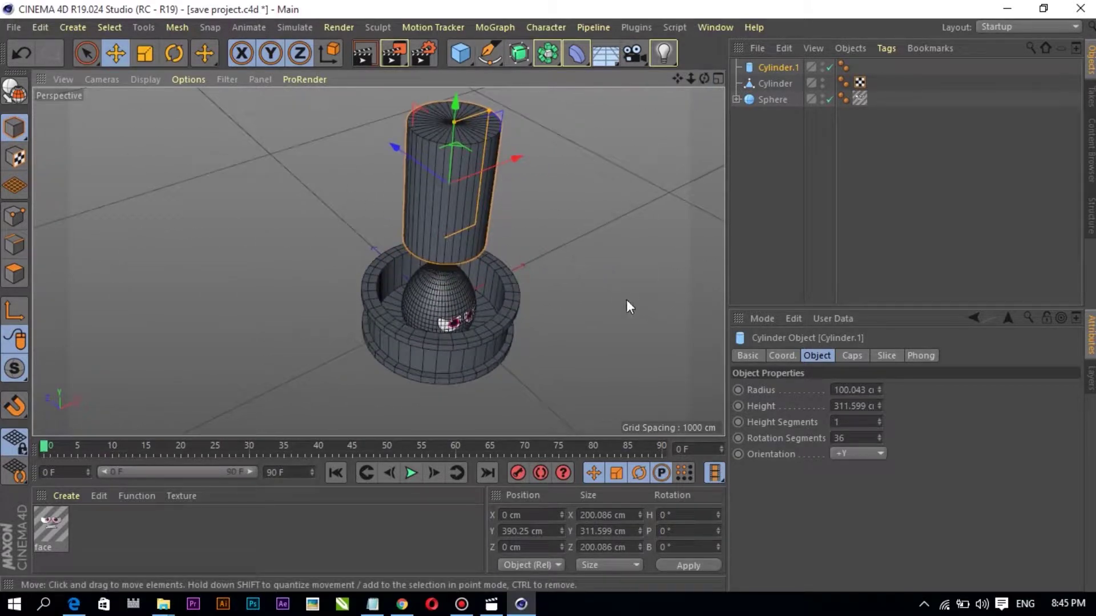
left_click_drag(492, 111, 499, 109)
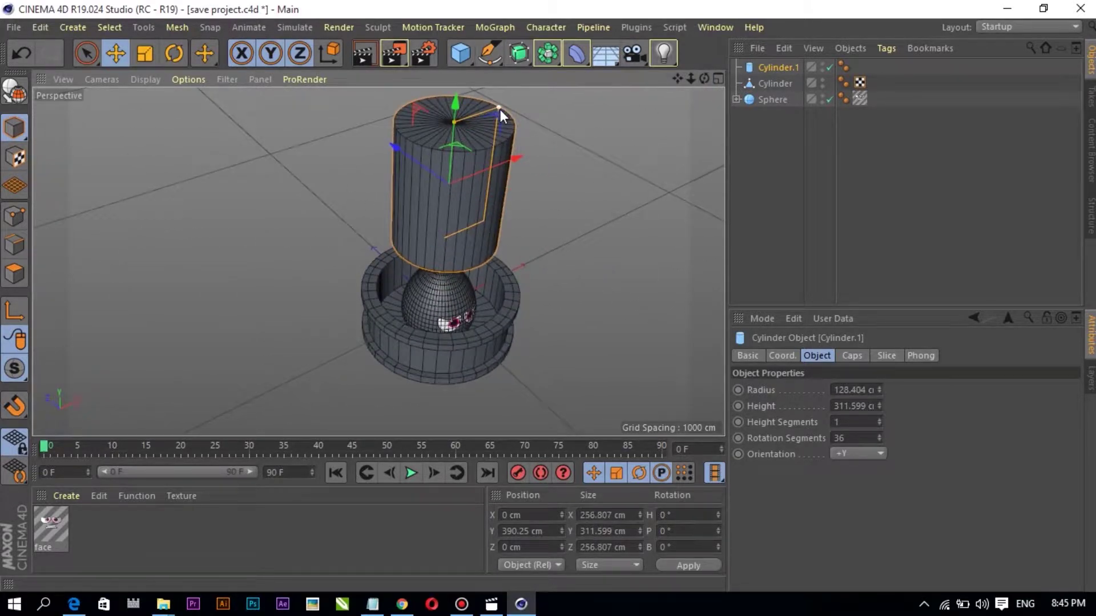
left_click_drag(700, 79, 682, 81)
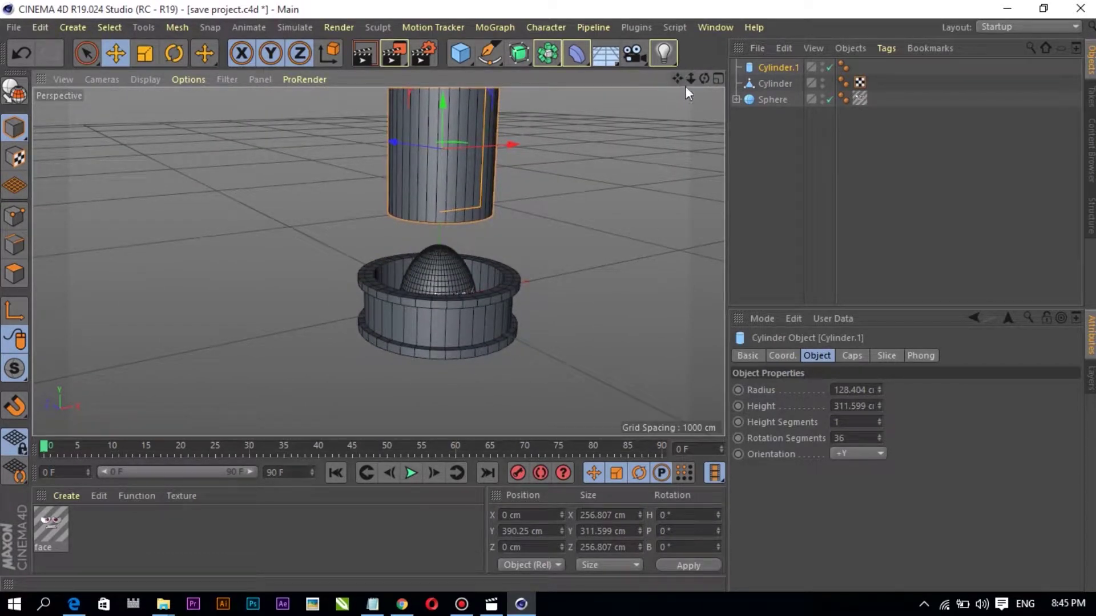
left_click(718, 79)
left_click(718, 79)
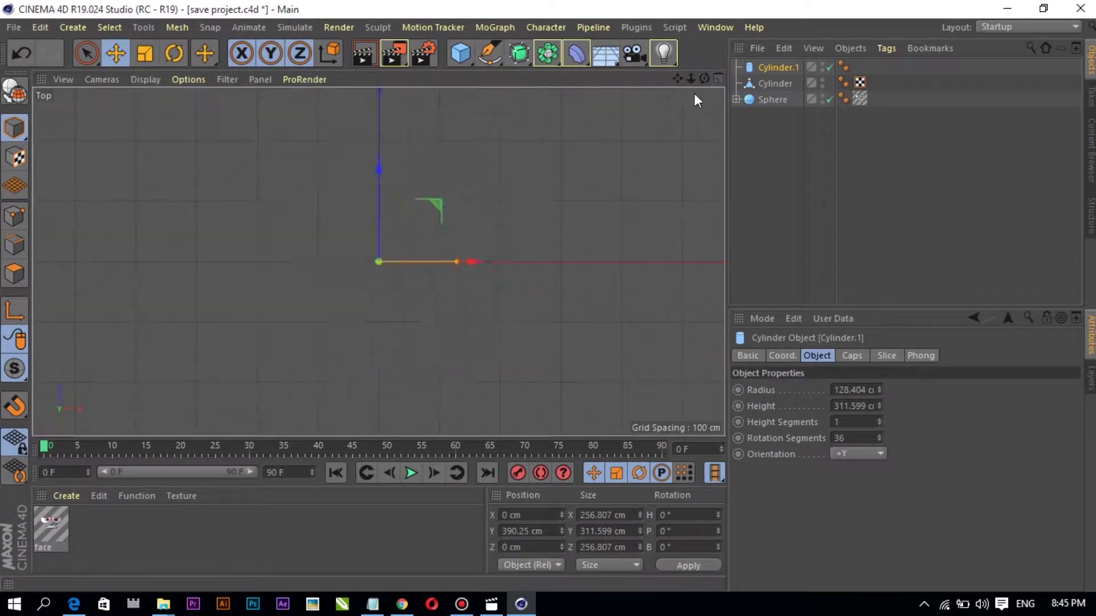
left_click(720, 79)
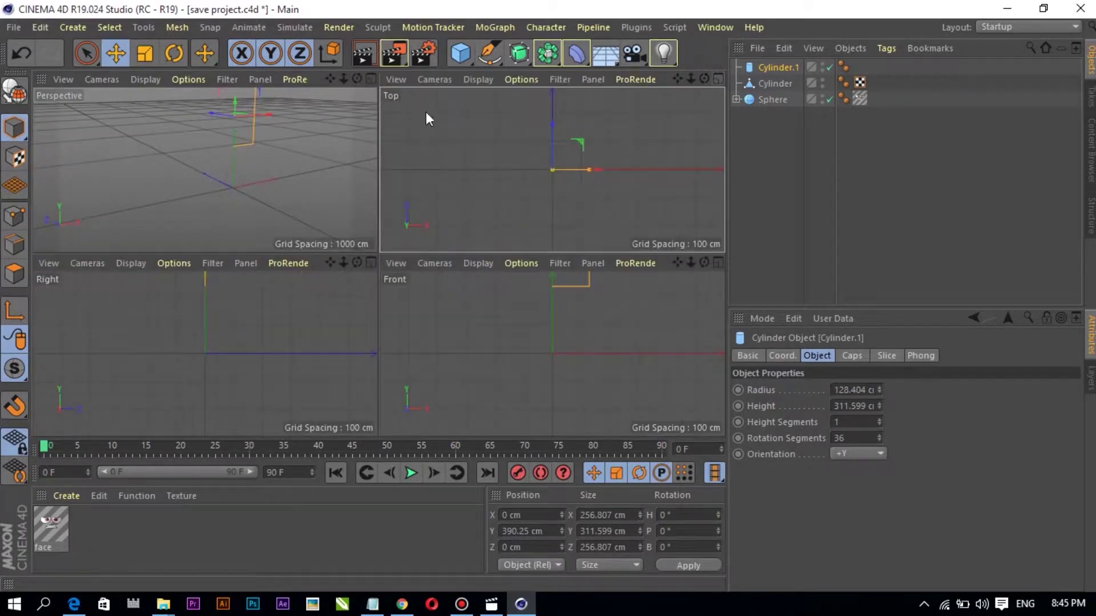
left_click(370, 79)
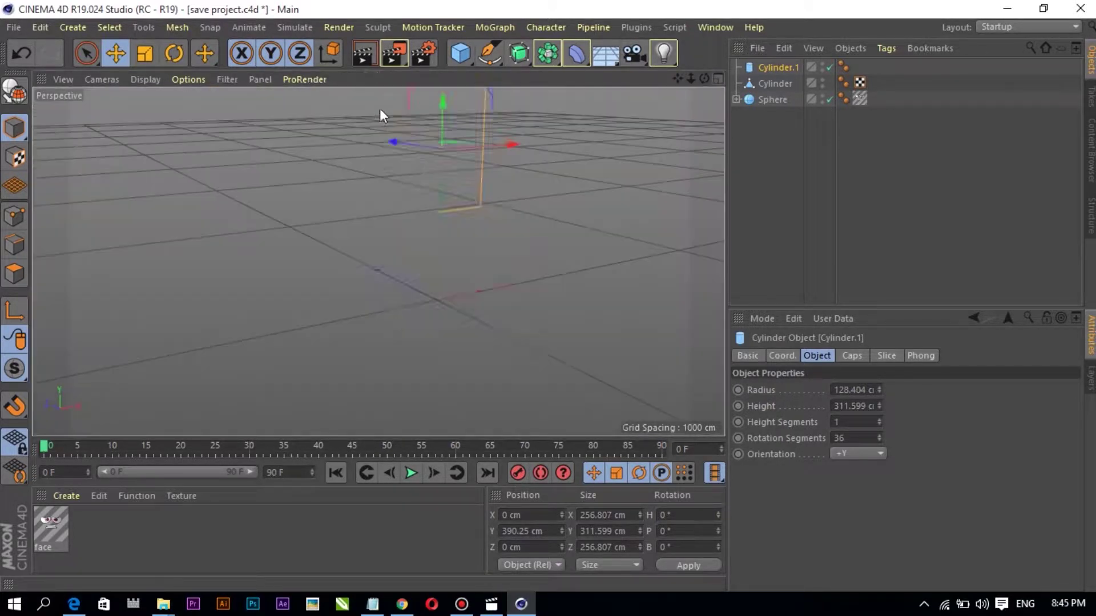
scroll(512, 233, "up", 2)
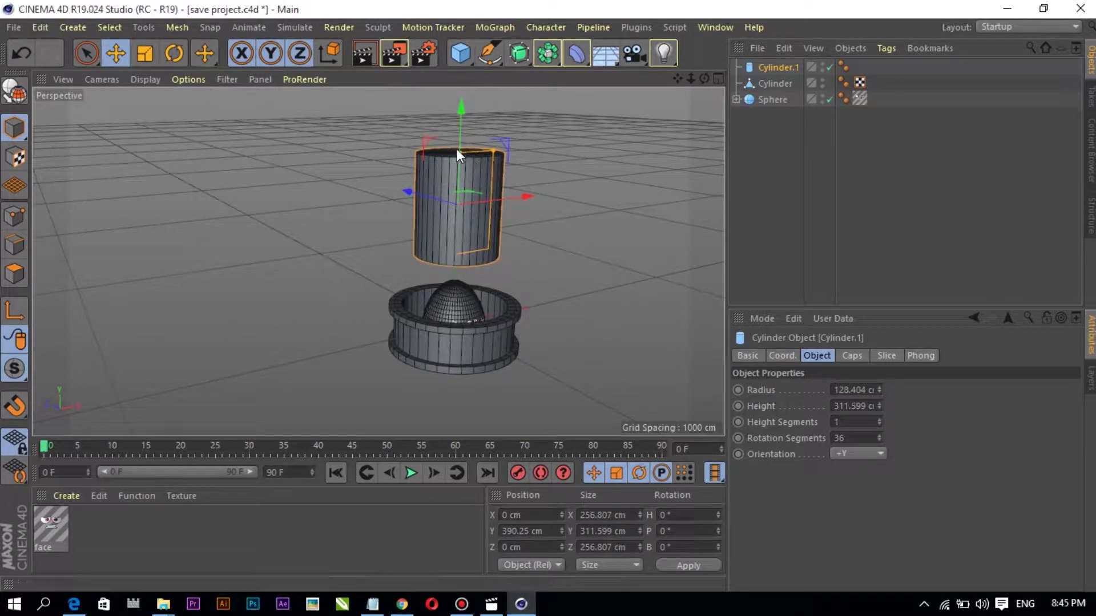
Stretch the tube to about 529 cm tall and raise it to Y 728 cm
left_click_drag(455, 151, 461, 104)
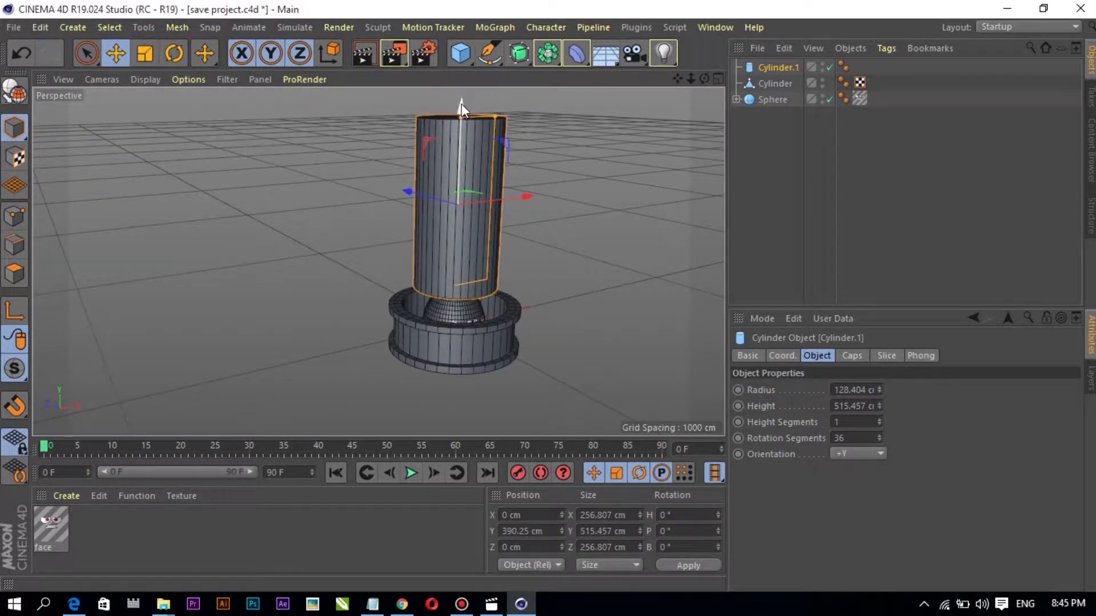
left_click_drag(467, 288, 468, 234)
scroll(460, 246, "down", 2)
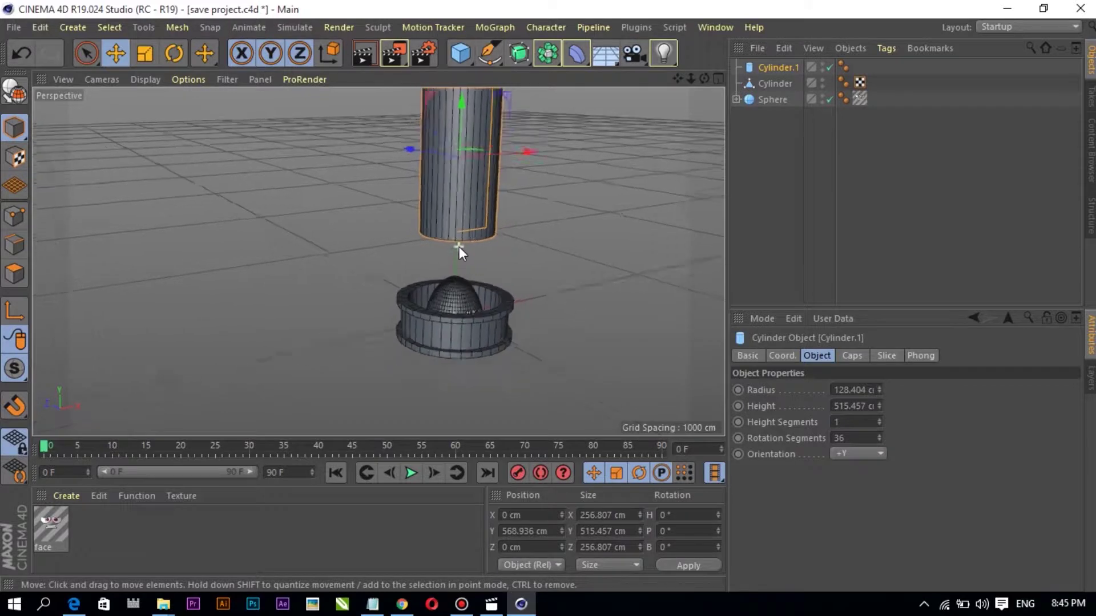
scroll(460, 247, "down", 1)
left_click_drag(464, 102, 462, 86)
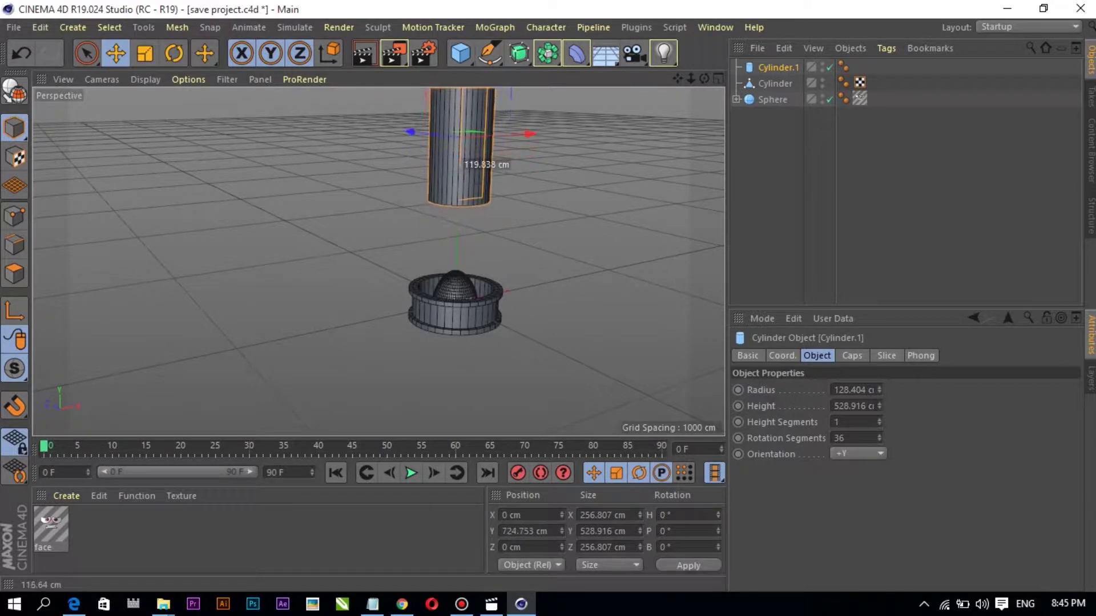
scroll(470, 320, "up", 2)
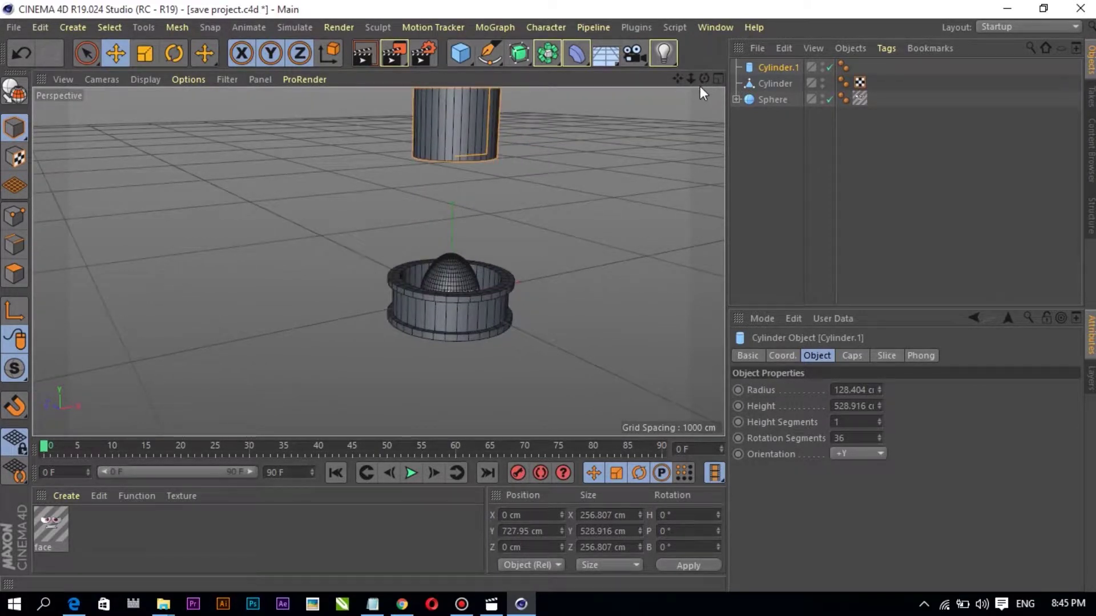
Slim the tube's radius to about 112 cm and frame the whole tube
left_click_drag(705, 78, 594, 147)
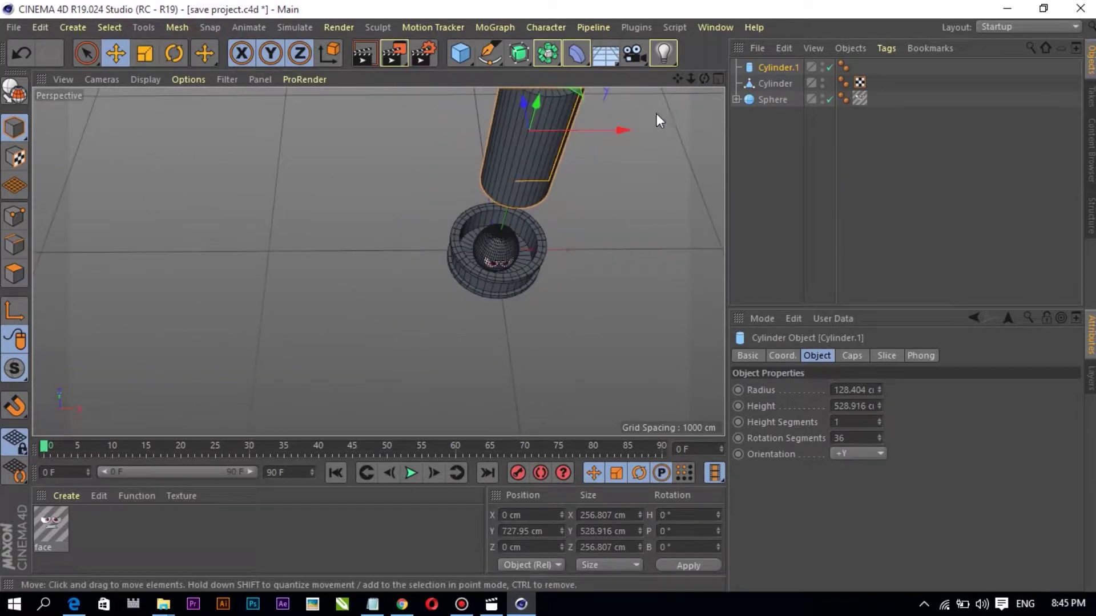
left_click_drag(705, 78, 580, 162)
left_click_drag(506, 158, 505, 153)
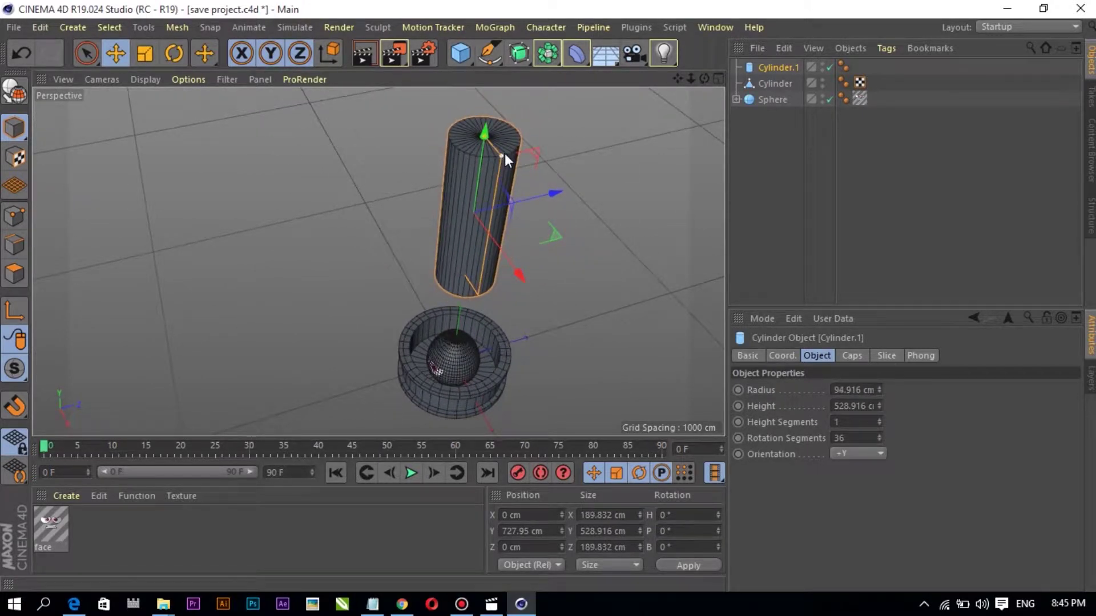
left_click_drag(705, 78, 701, 104)
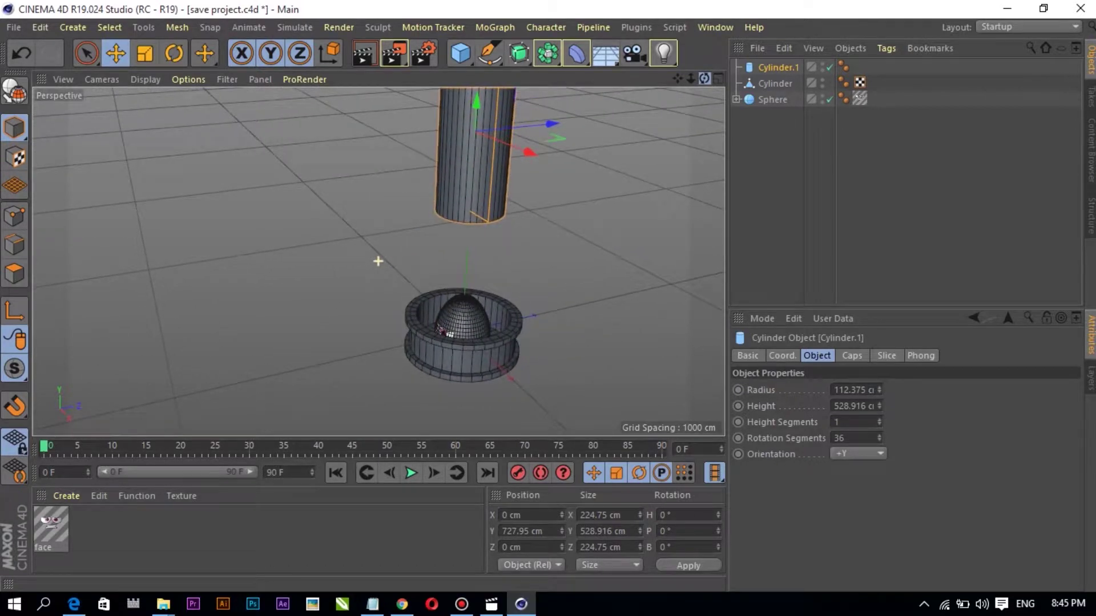
mouse_move(644, 138)
middle_mouse_down()
mouse_move(552, 277)
mouse_move(553, 146)
mouse_move(537, 127)
middle_mouse_up()
scroll(537, 127, "up", 1)
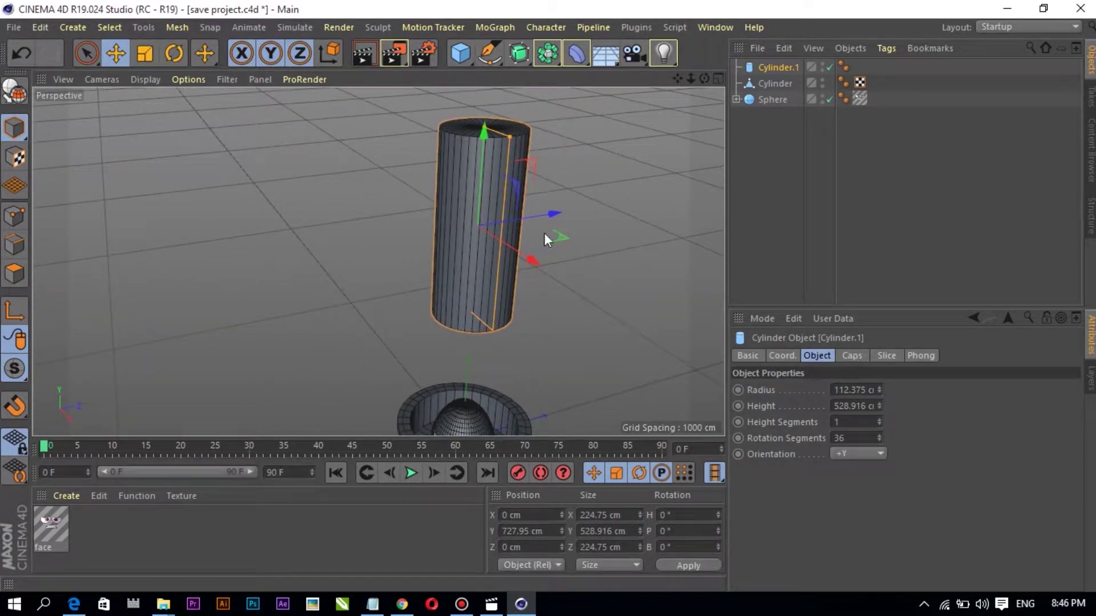
Turn off Cylinder.1's caps to leave an open tube
left_click(557, 167)
left_click(450, 146)
left_click(852, 355)
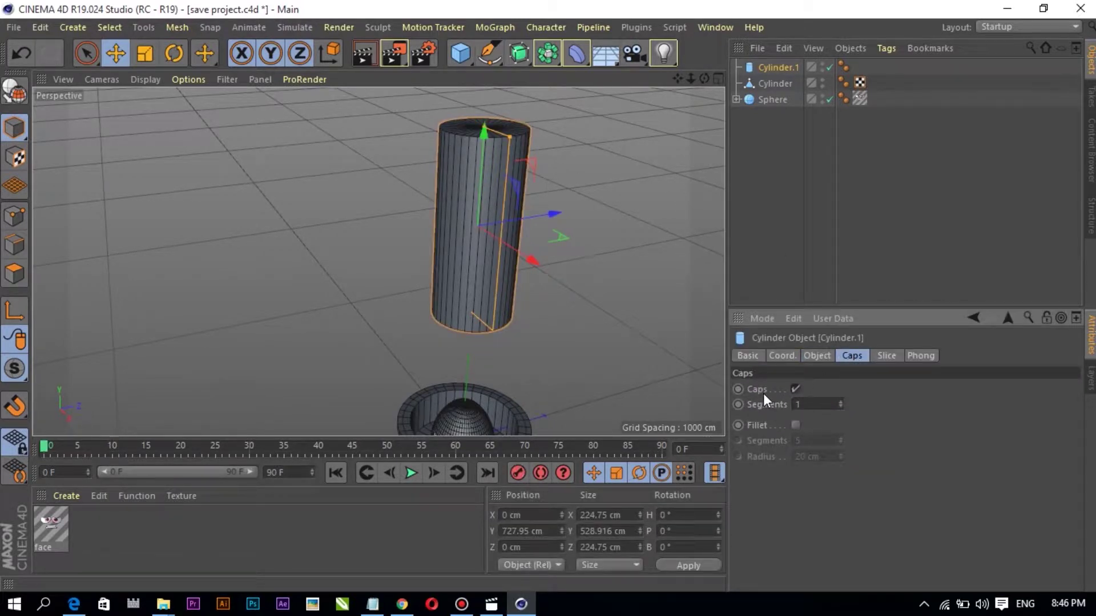
left_click(795, 390)
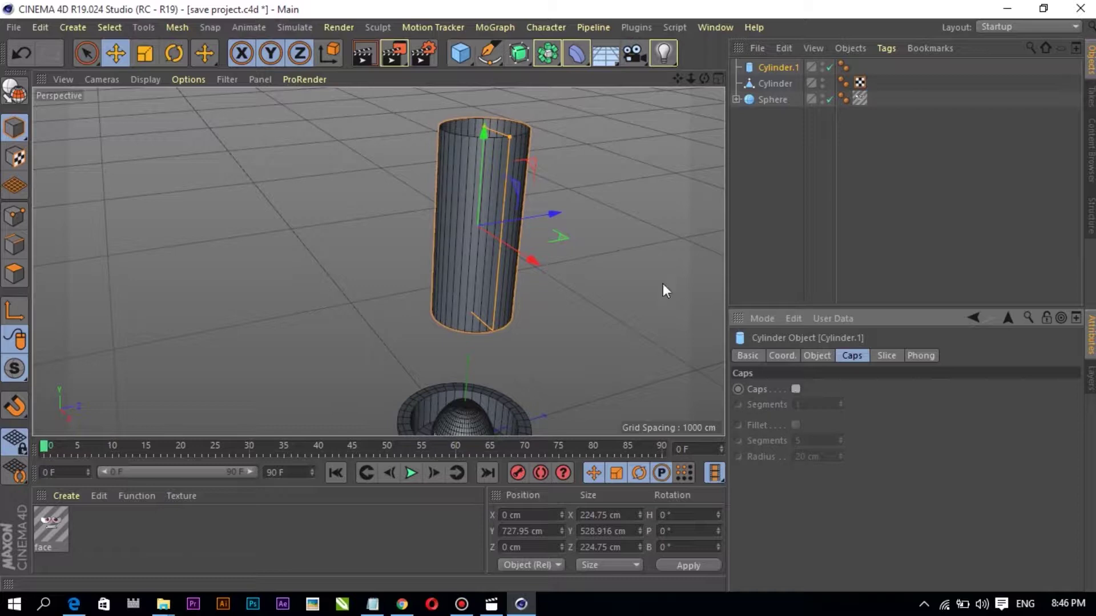
Convert the open tube into an editable polygon object
left_click_drag(704, 79, 614, 114)
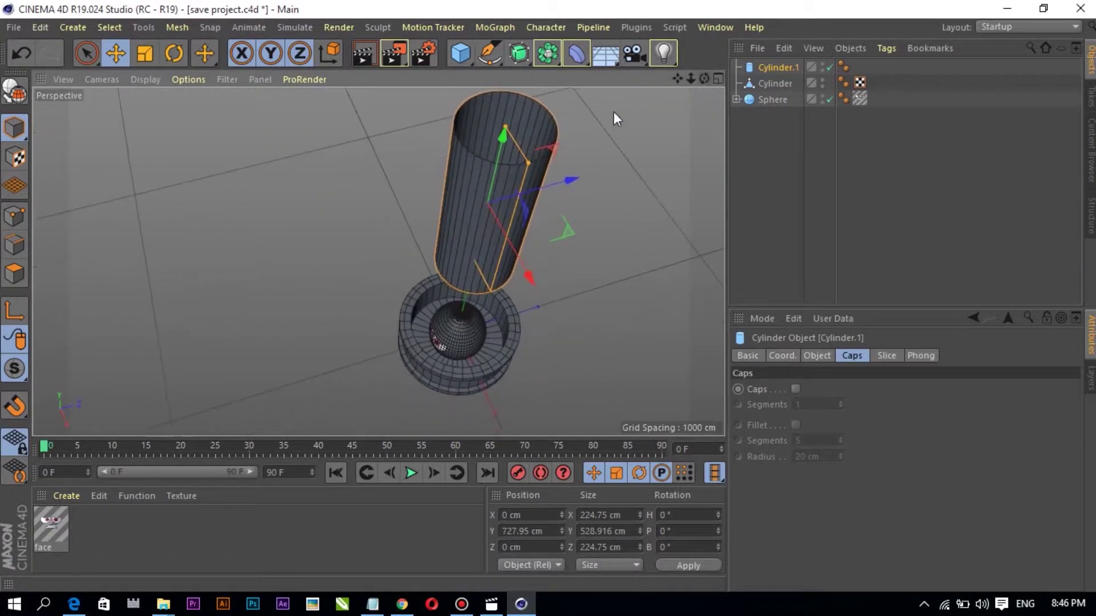
mouse_move(704, 78)
left_mouse_down()
mouse_move(673, 108)
mouse_move(620, 87)
left_mouse_up()
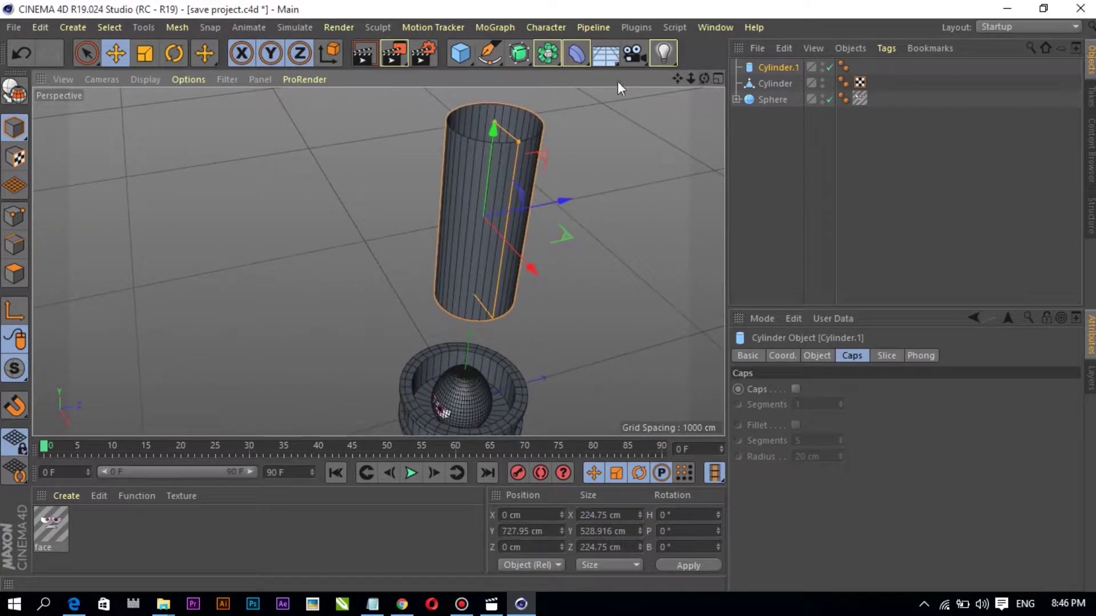
left_click_drag(703, 78, 71, 194)
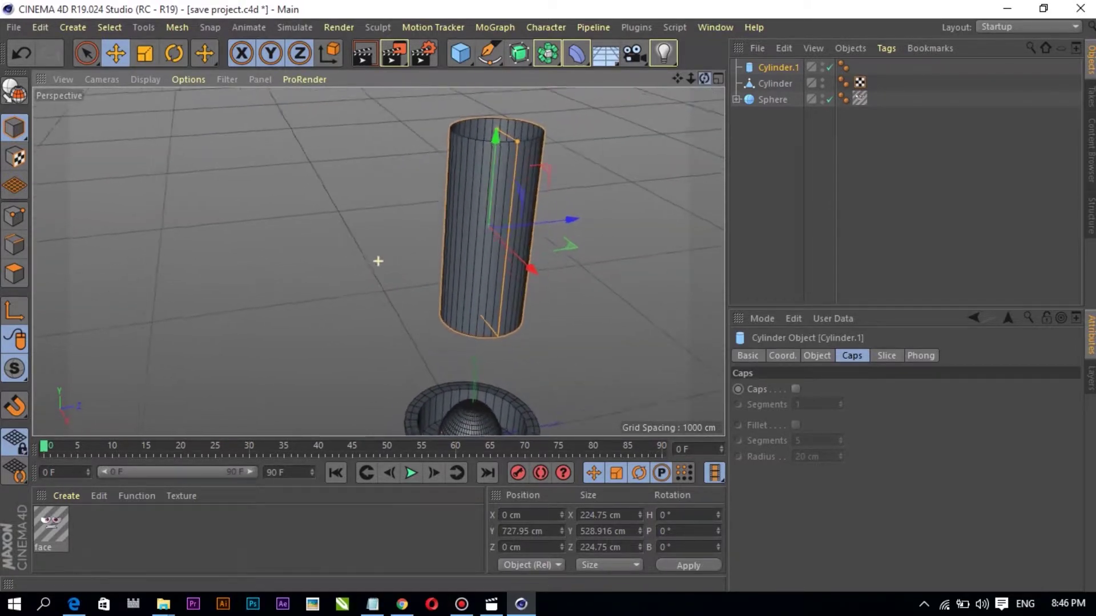
left_click(14, 92)
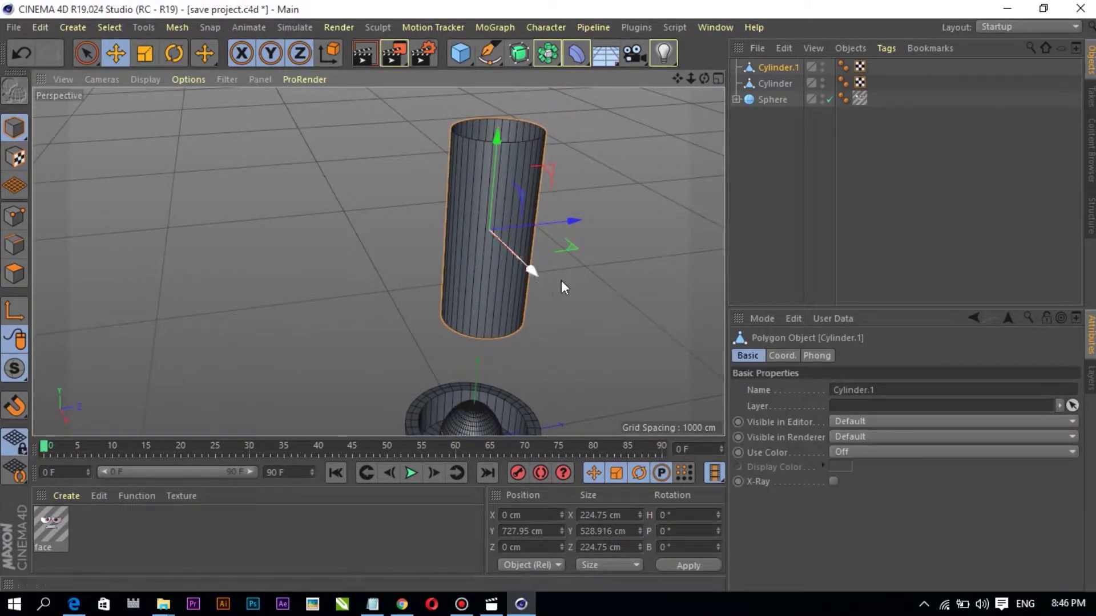
Box-select every face of Cylinder.1 with Rectangle Selection in Polygon mode
left_click(247, 120)
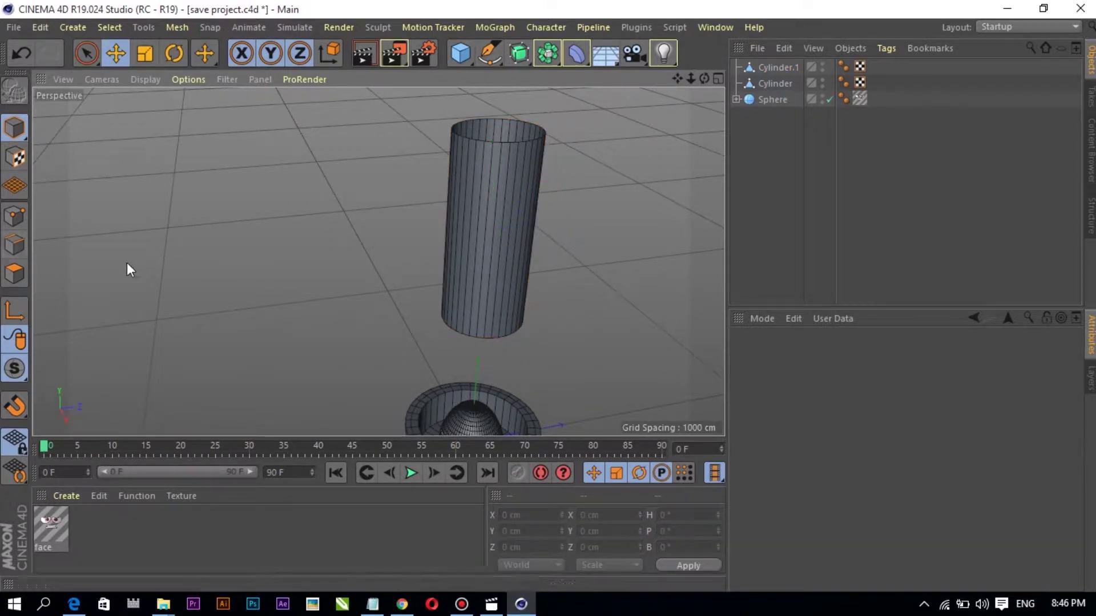
left_click(451, 194)
left_click(14, 274)
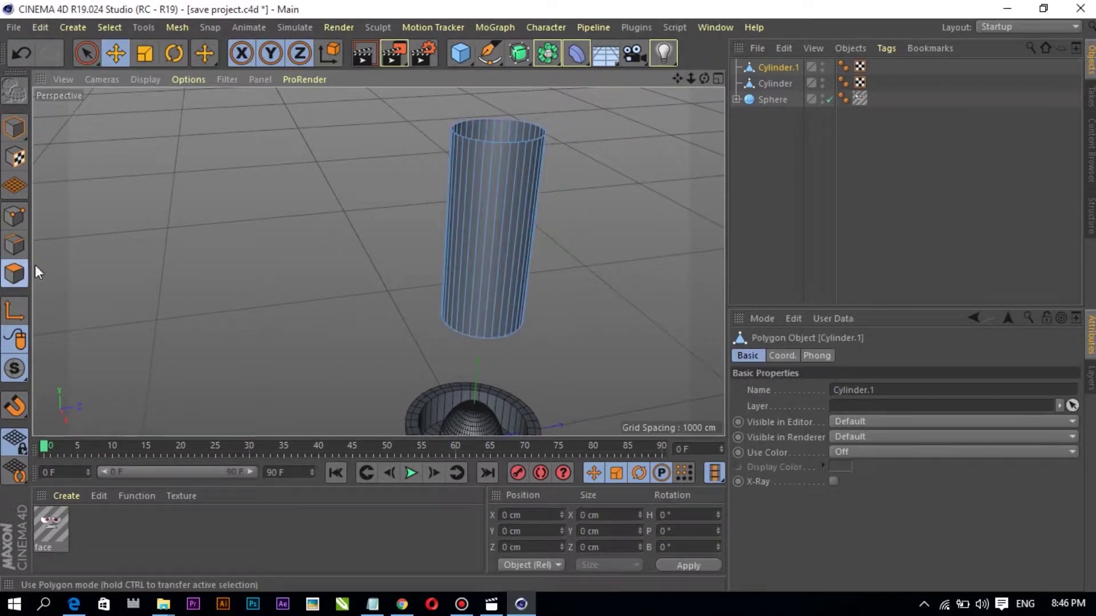
left_click(86, 53)
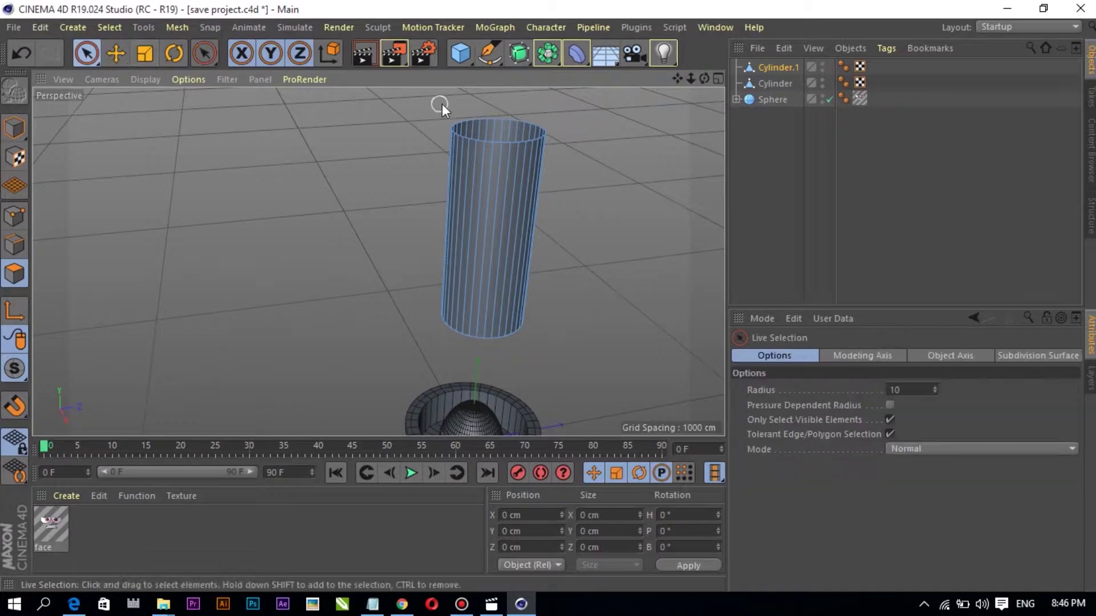
left_click(102, 55)
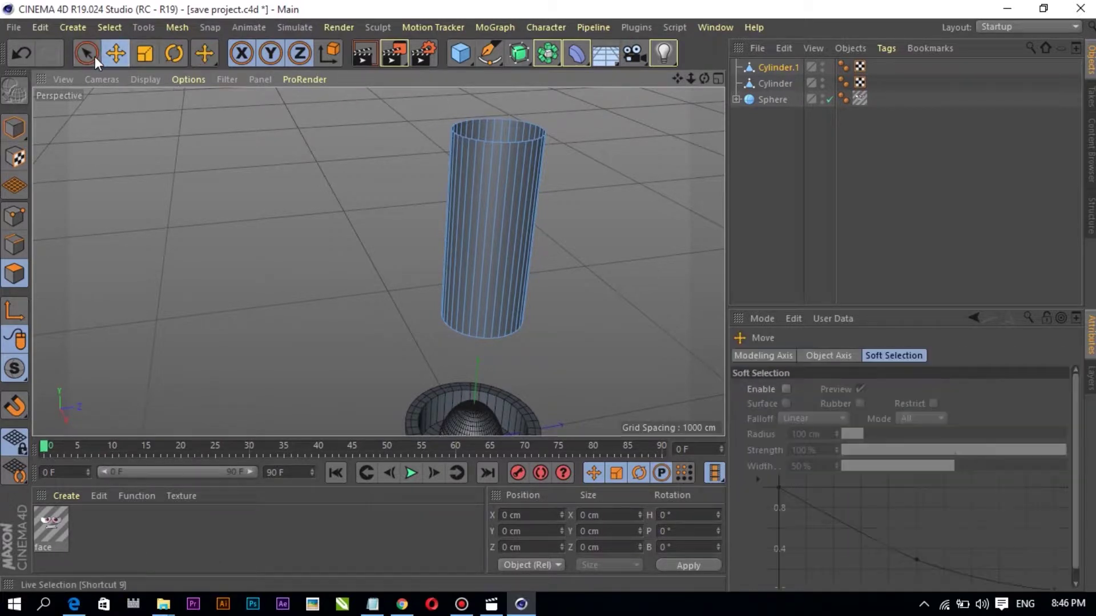
left_click(139, 106)
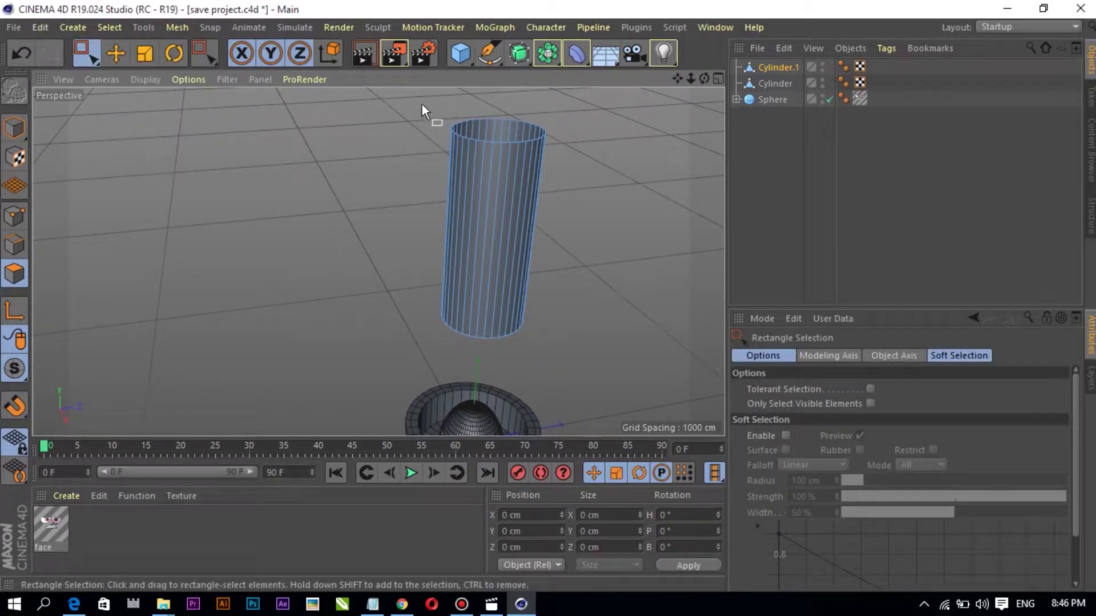
left_click_drag(422, 105, 576, 357)
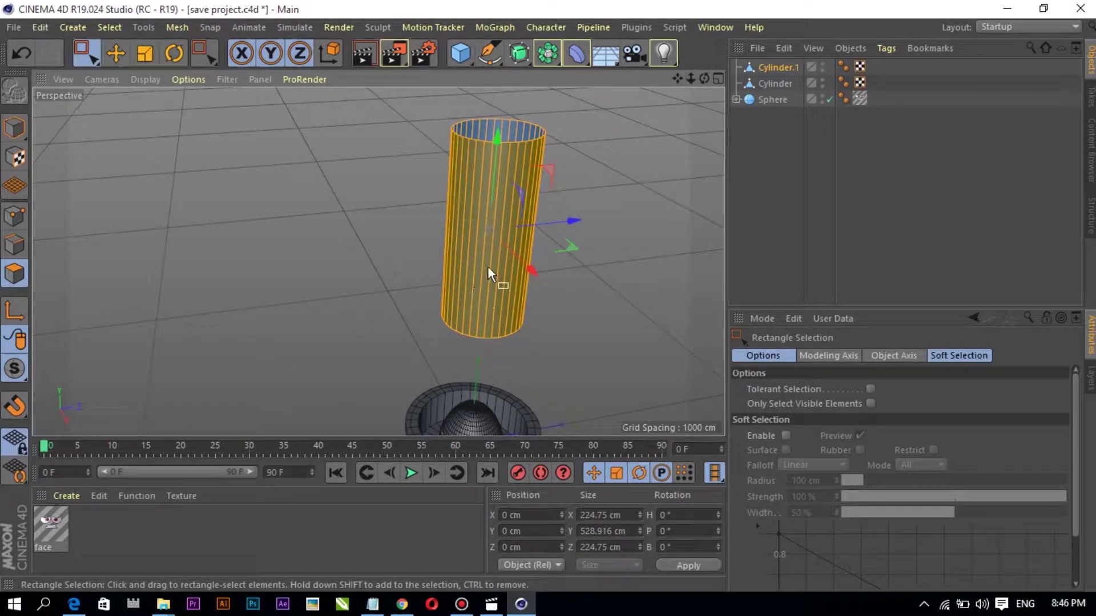
Extrude the tube's selected faces by a 23 cm offset, widening it to 270.925 cm
right_click(491, 241)
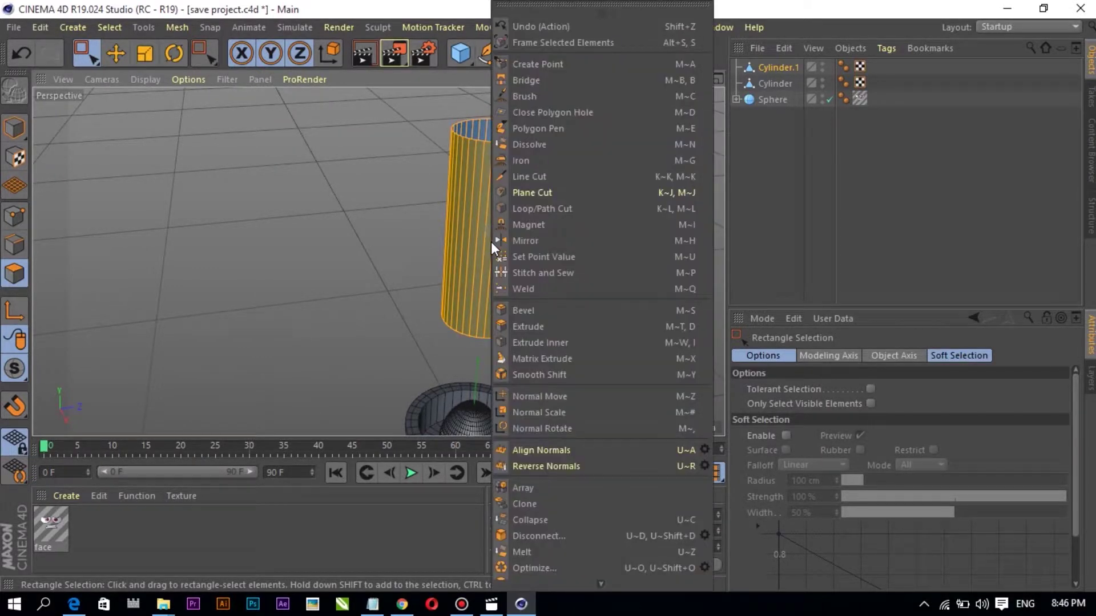
left_click(542, 328)
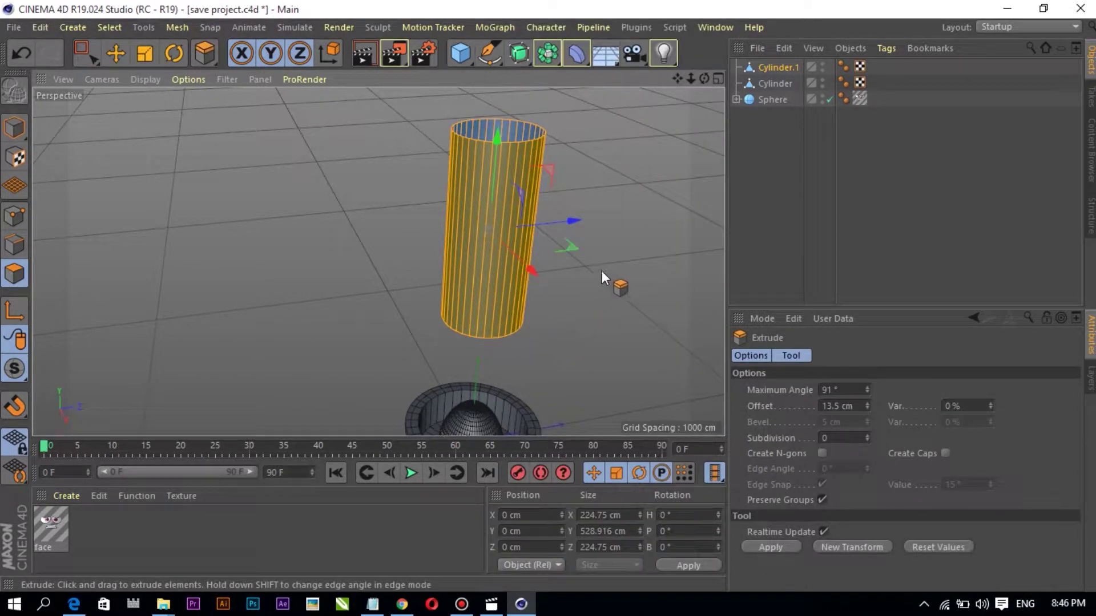
left_click_drag(602, 271, 634, 271)
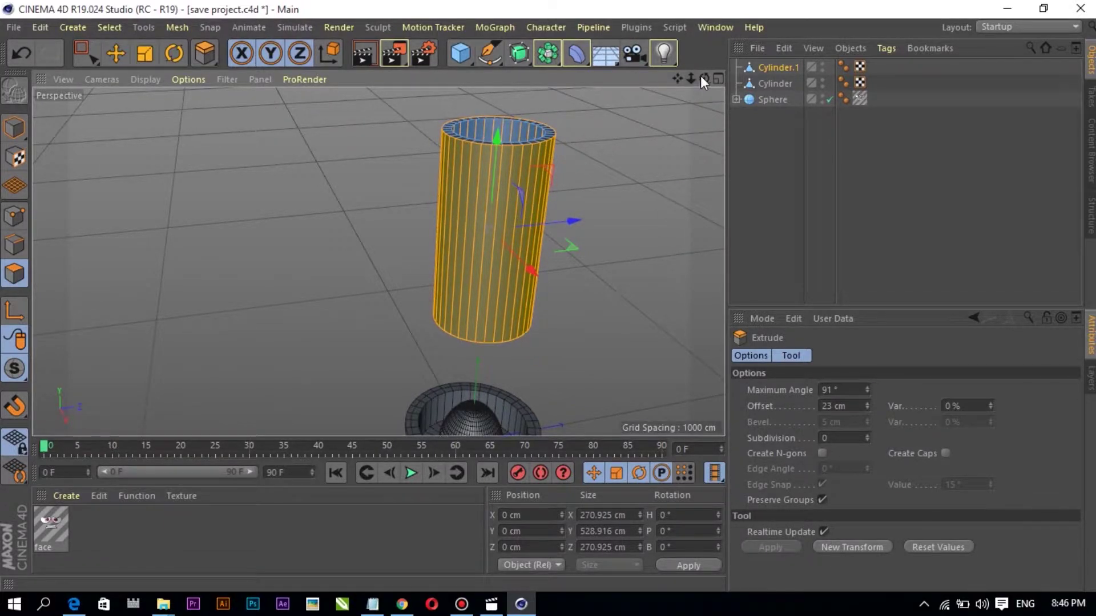
mouse_move(704, 79)
left_mouse_down()
mouse_move(378, 261)
mouse_move(142, 172)
left_mouse_up()
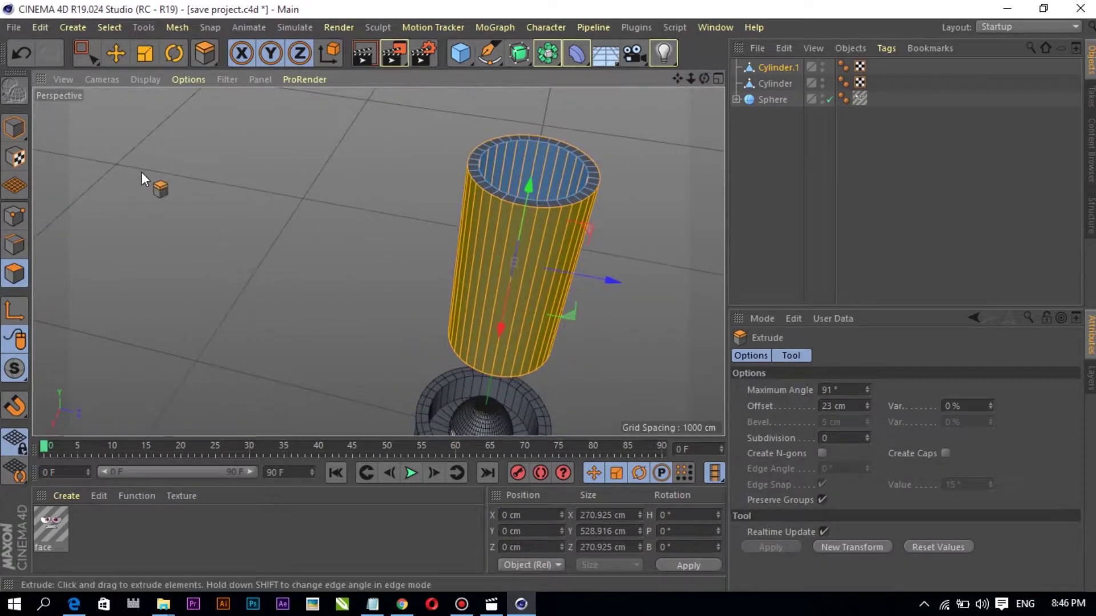
Deselect the tube's faces with the Move tool and bring back the mesh command menu
left_click_drag(706, 95, 379, 259)
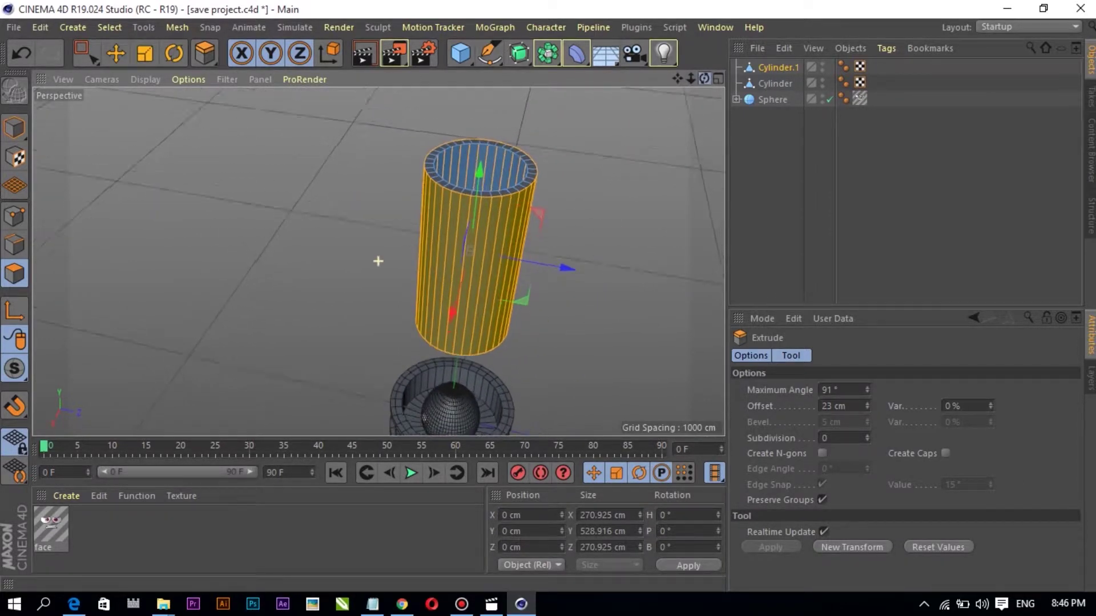
left_click(118, 60)
left_click(235, 262)
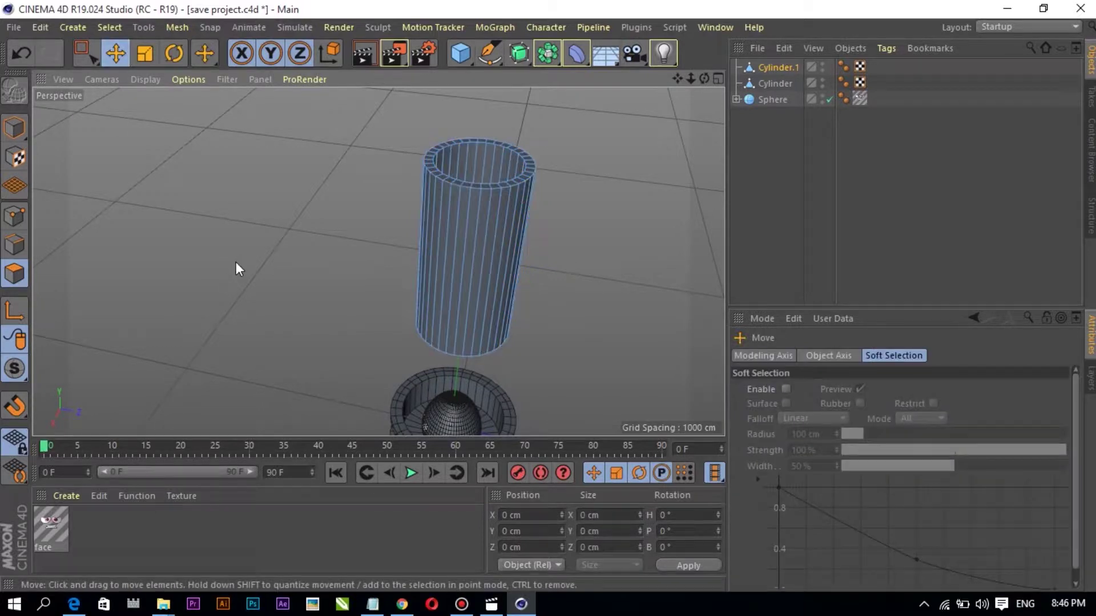
left_click_drag(704, 87, 702, 81)
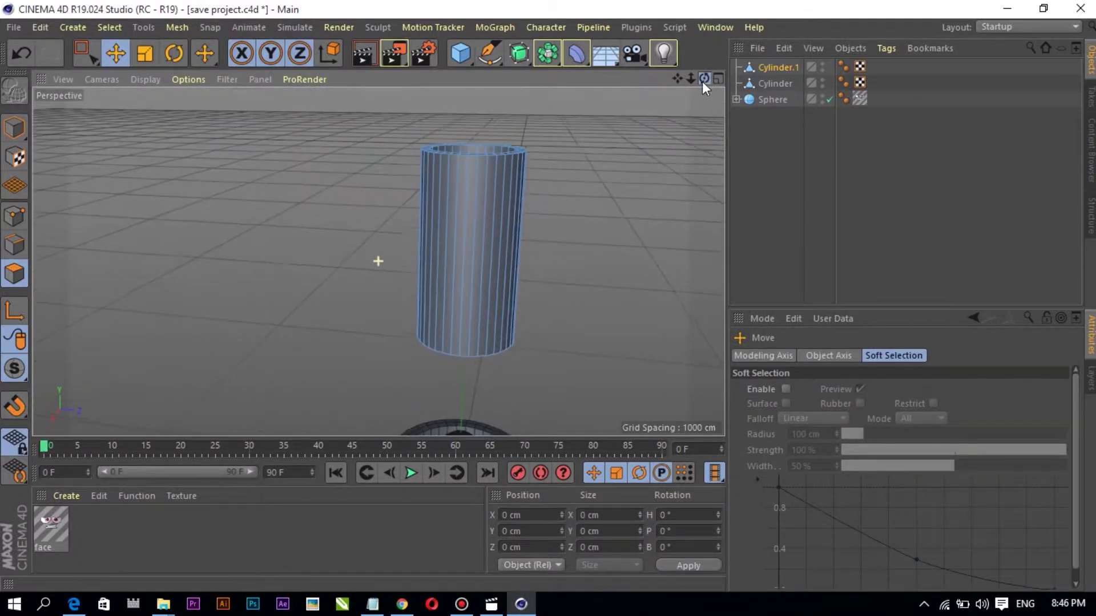
left_click(471, 283)
right_click(471, 283)
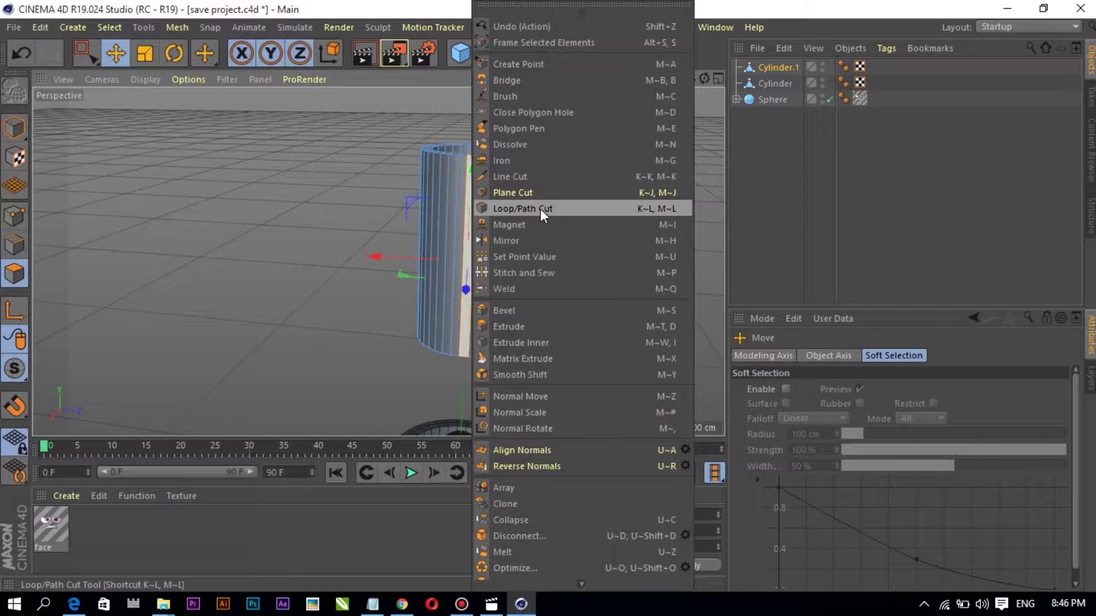
Add a loop cut at 93.589% near the tube's base and loop-select the bottom face ring
left_click(540, 209)
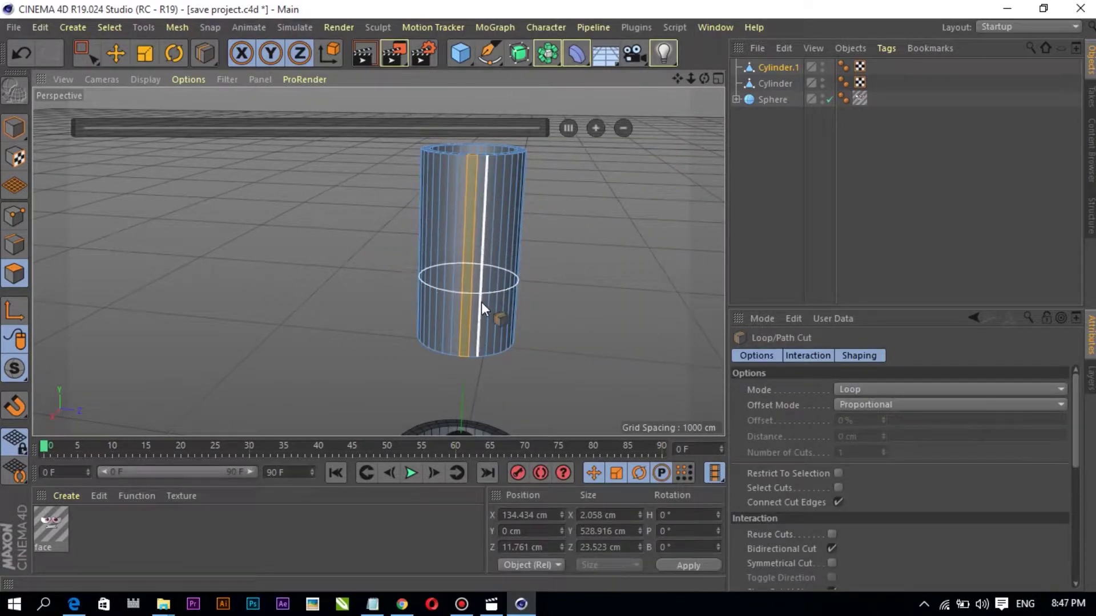
left_click(477, 344)
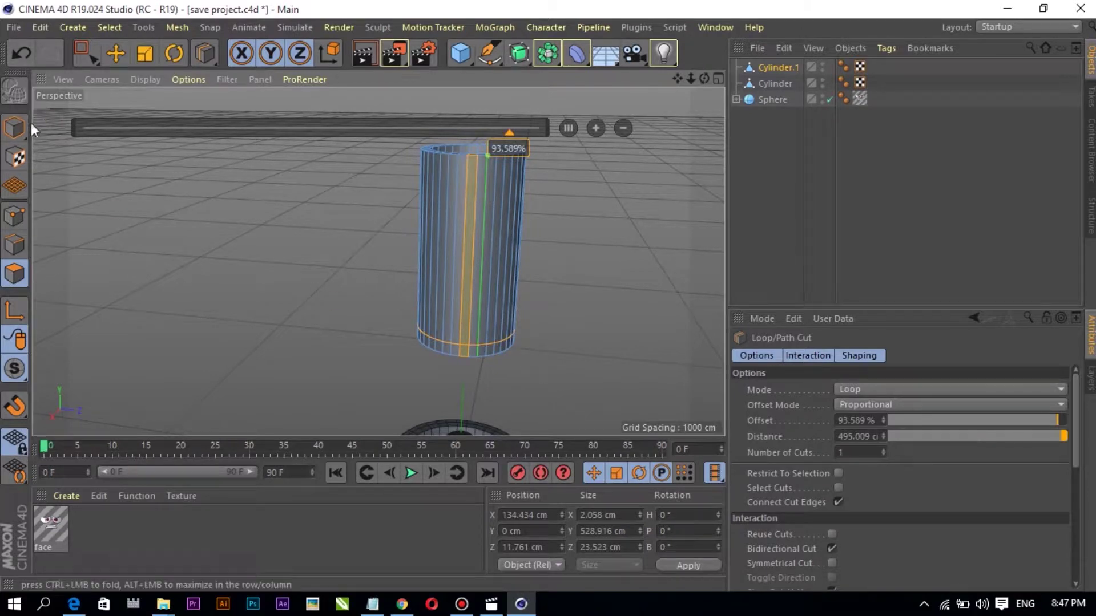
left_click(105, 26)
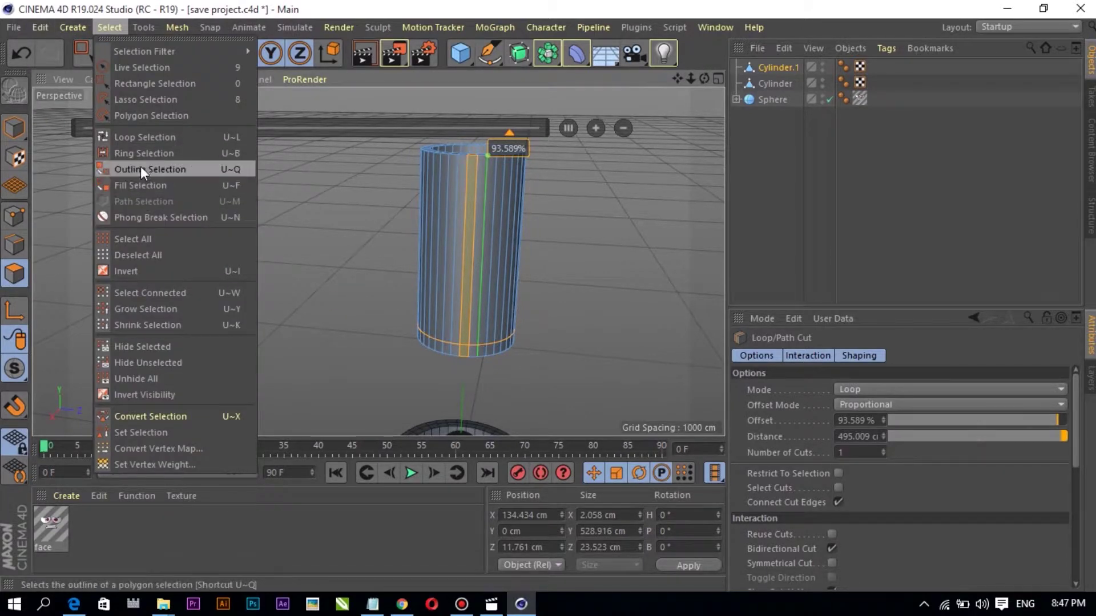
left_click(140, 143)
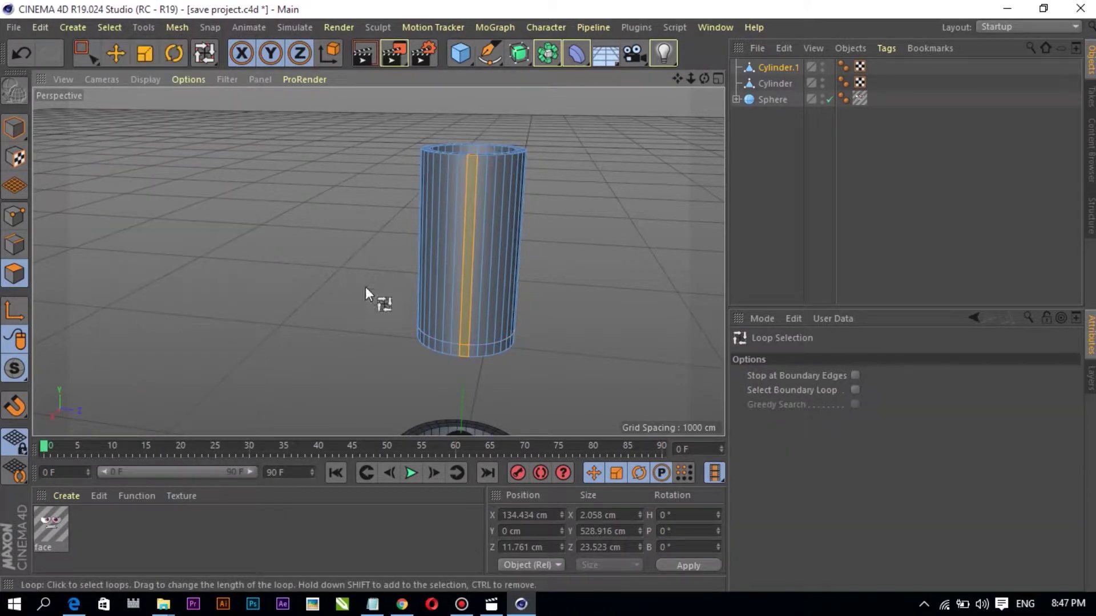
left_click(436, 346)
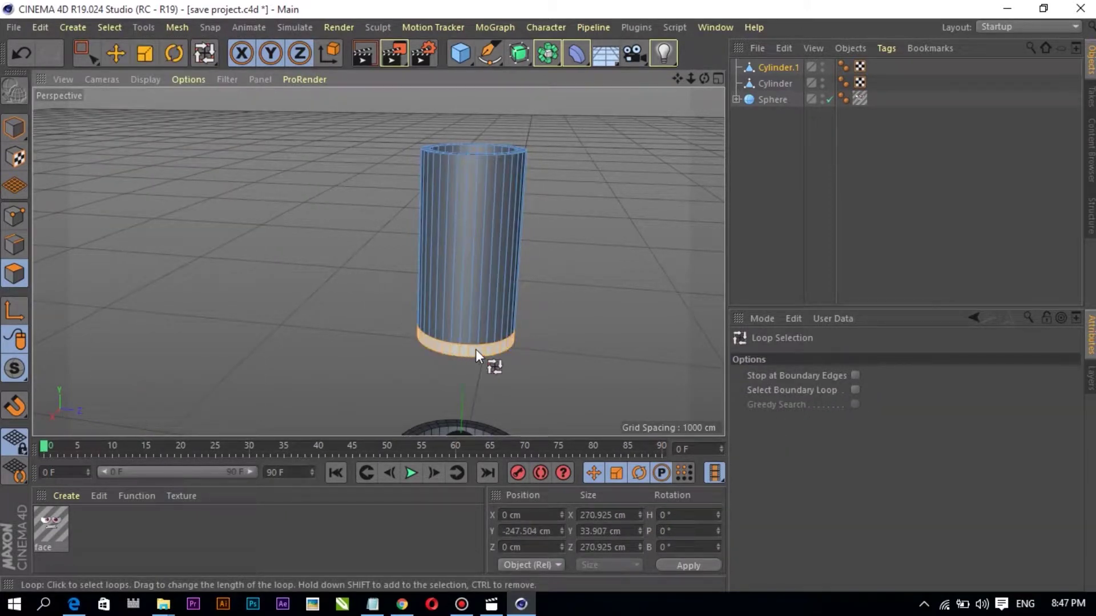
right_click(493, 350)
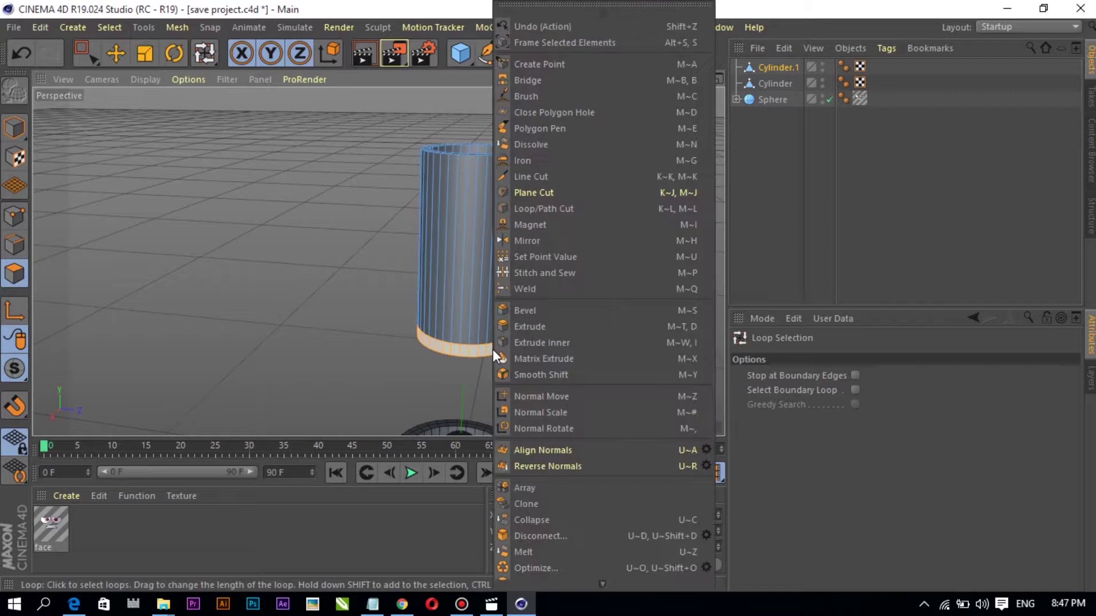
left_click(538, 330)
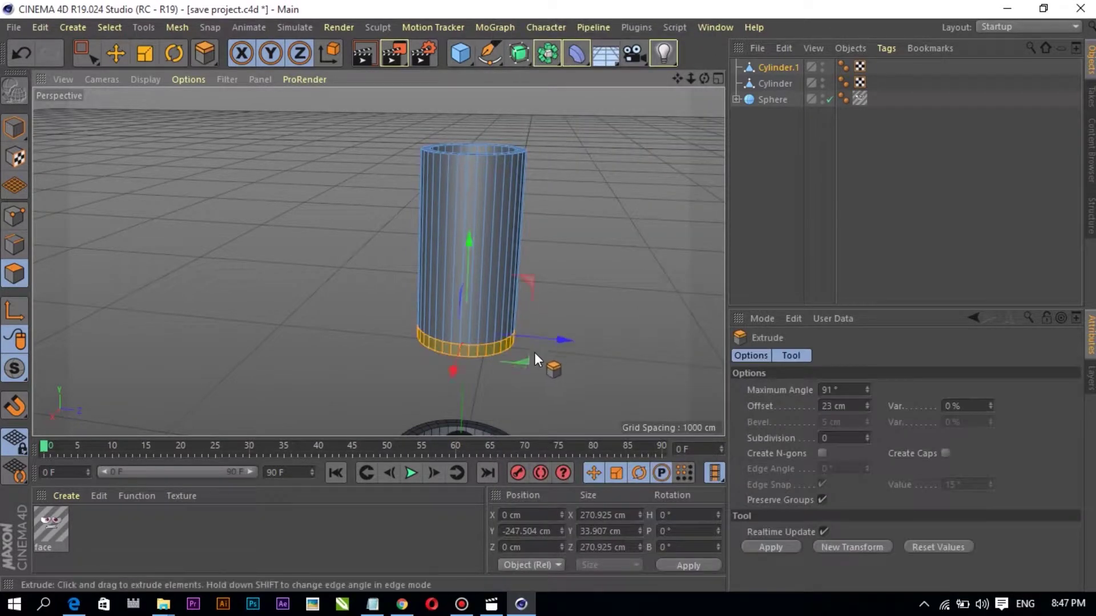
left_click_drag(557, 374, 577, 374)
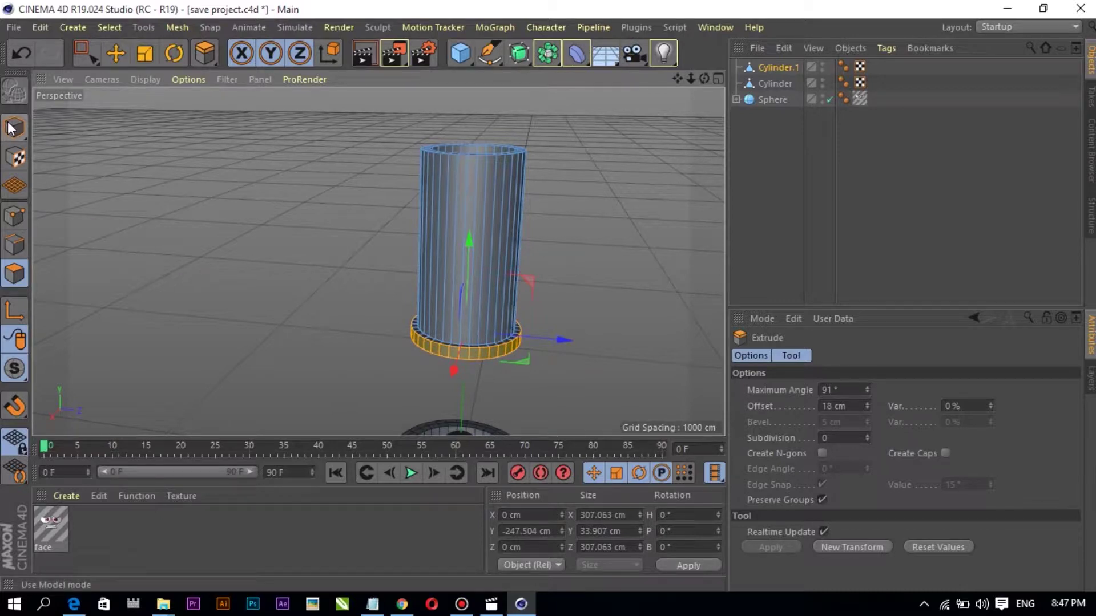
left_click(118, 54)
left_click(537, 148)
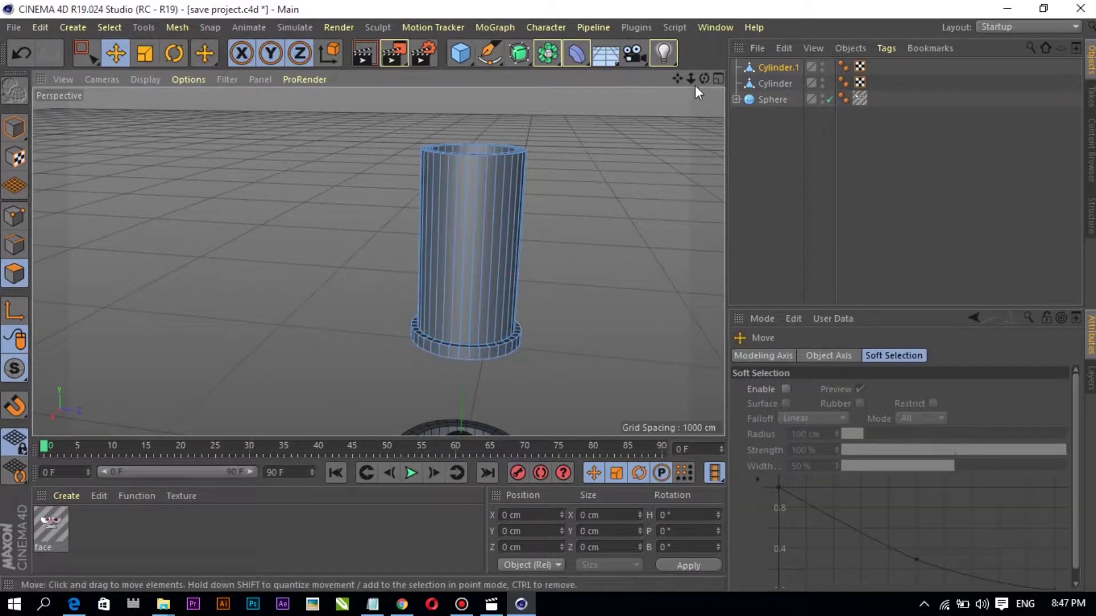
left_click_drag(705, 78, 684, 125)
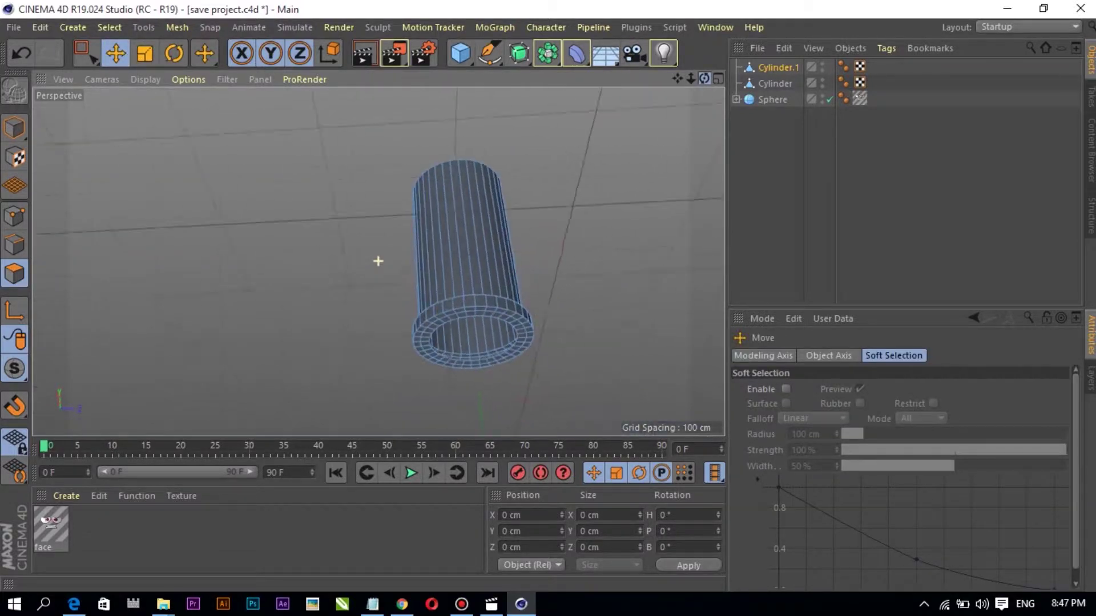
left_click_drag(685, 126, 502, 208)
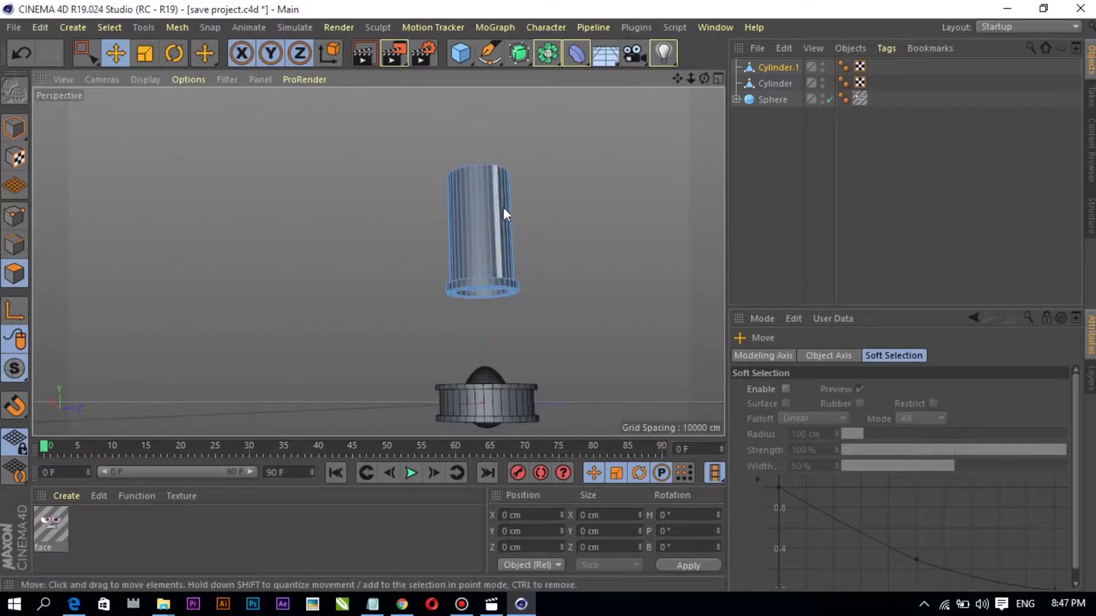
mouse_move(704, 78)
left_mouse_down()
mouse_move(378, 261)
mouse_move(378, 240)
left_mouse_up()
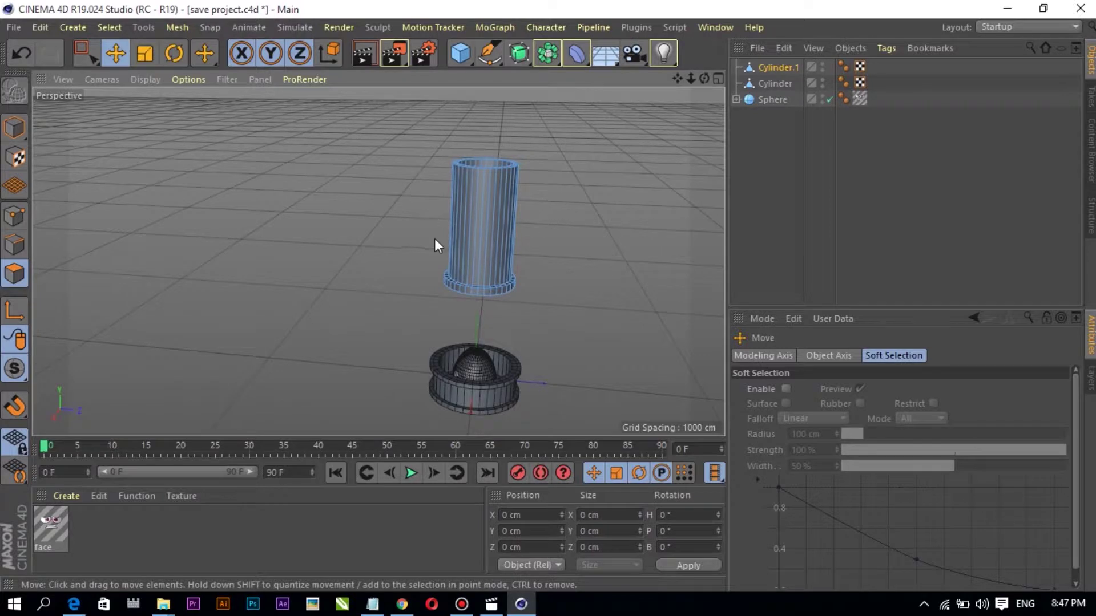
scroll(434, 238, "down", 2)
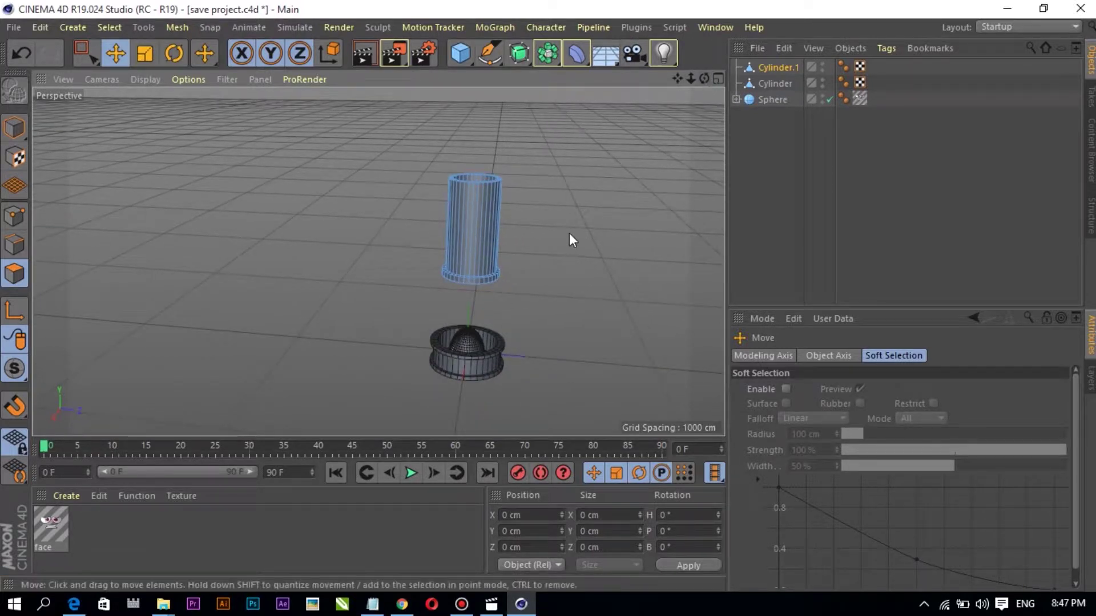
scroll(567, 235, "up", 1)
scroll(461, 248, "up", 1)
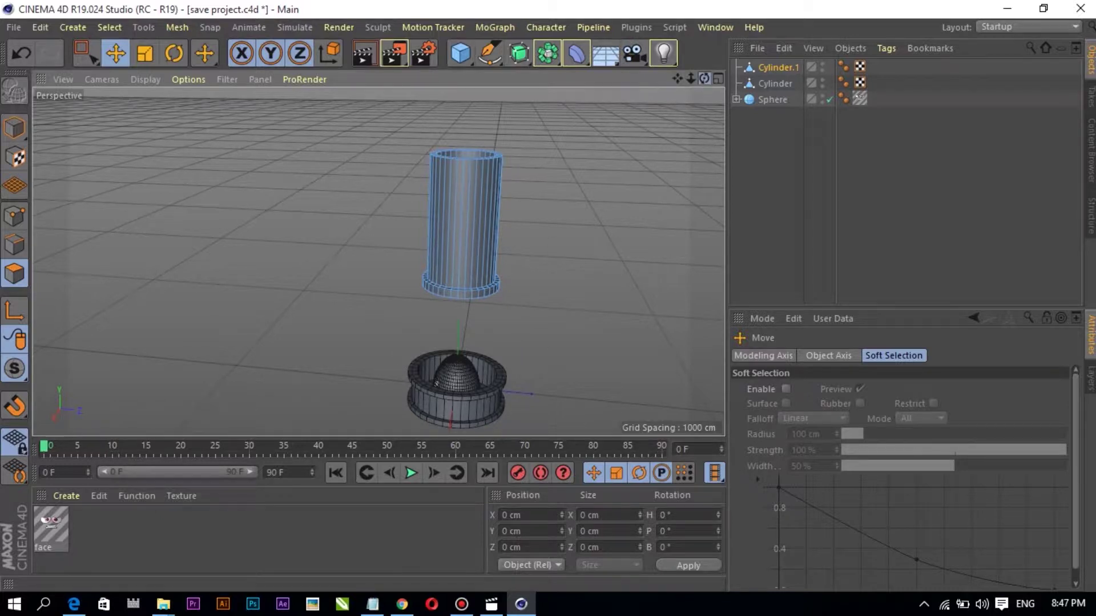
left_click_drag(704, 79, 378, 261)
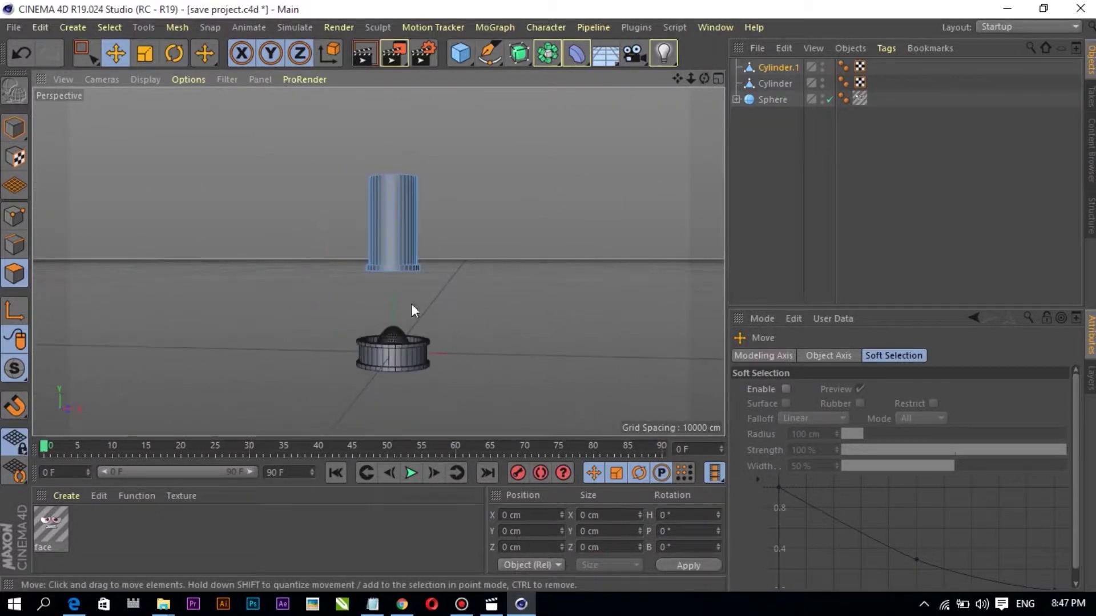
scroll(295, 362, "up", 5)
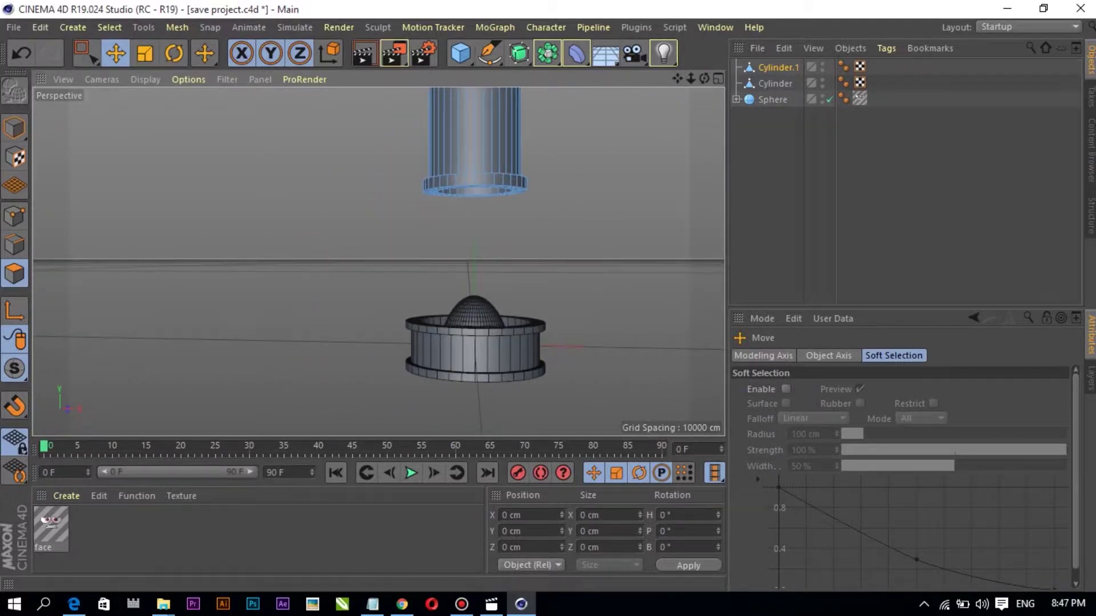
left_click_drag(687, 108, 549, 177, "alt")
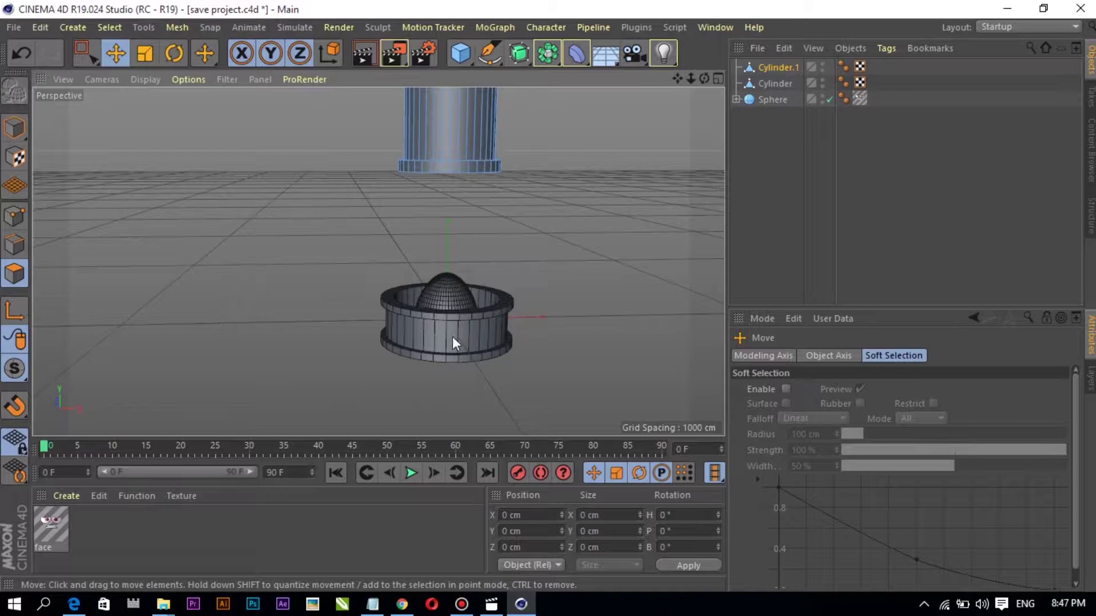
Add a cube and convert it to an editable polygon object
left_click(460, 54)
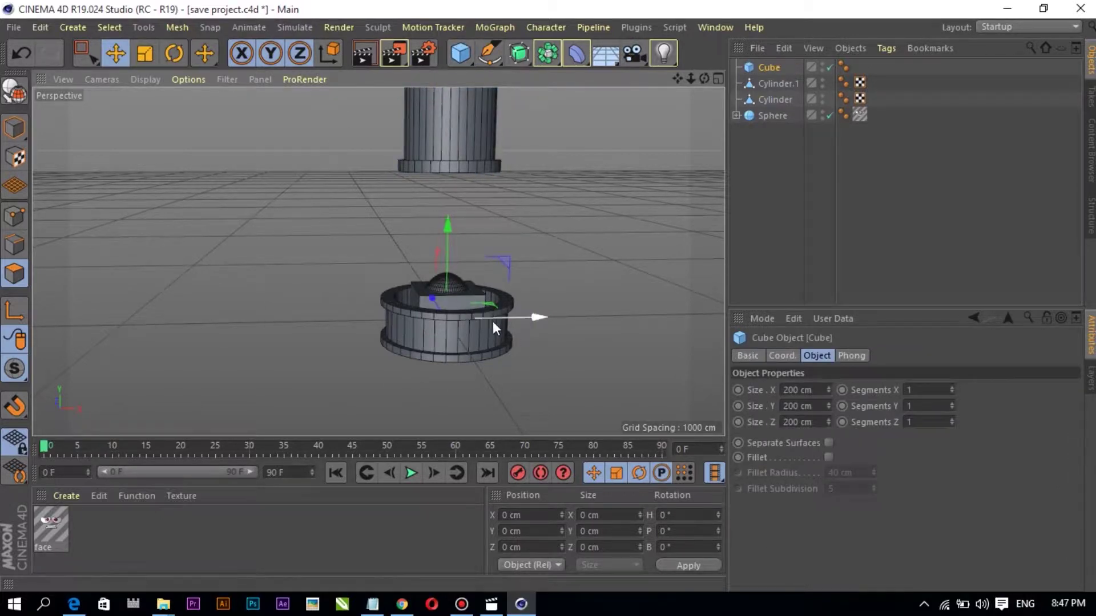
left_click(145, 50)
left_click_drag(540, 317, 574, 318)
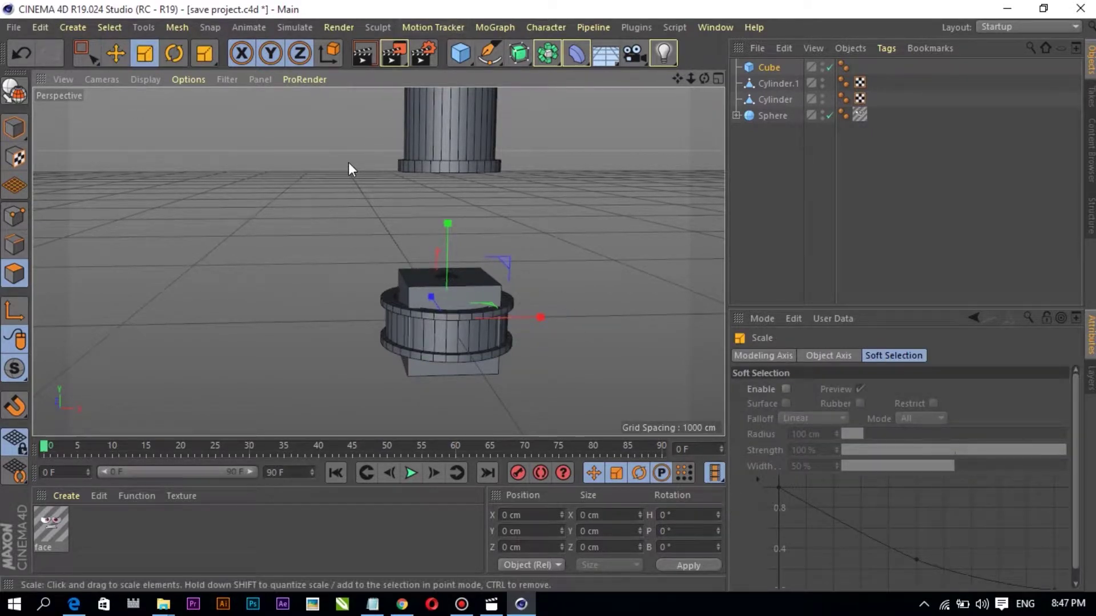
key("ctrl+z")
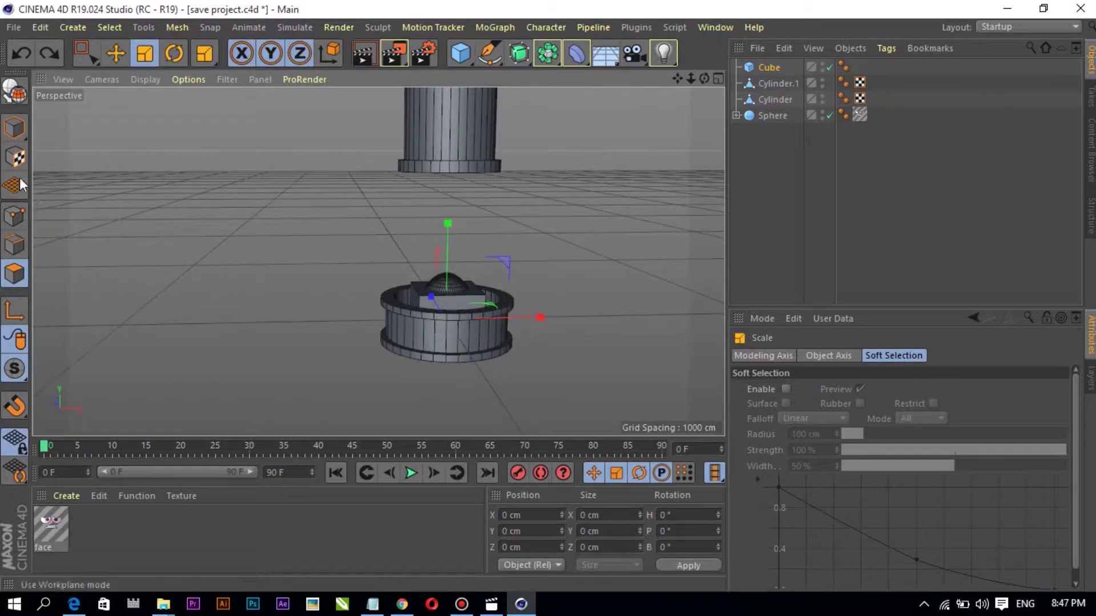
left_click(14, 91)
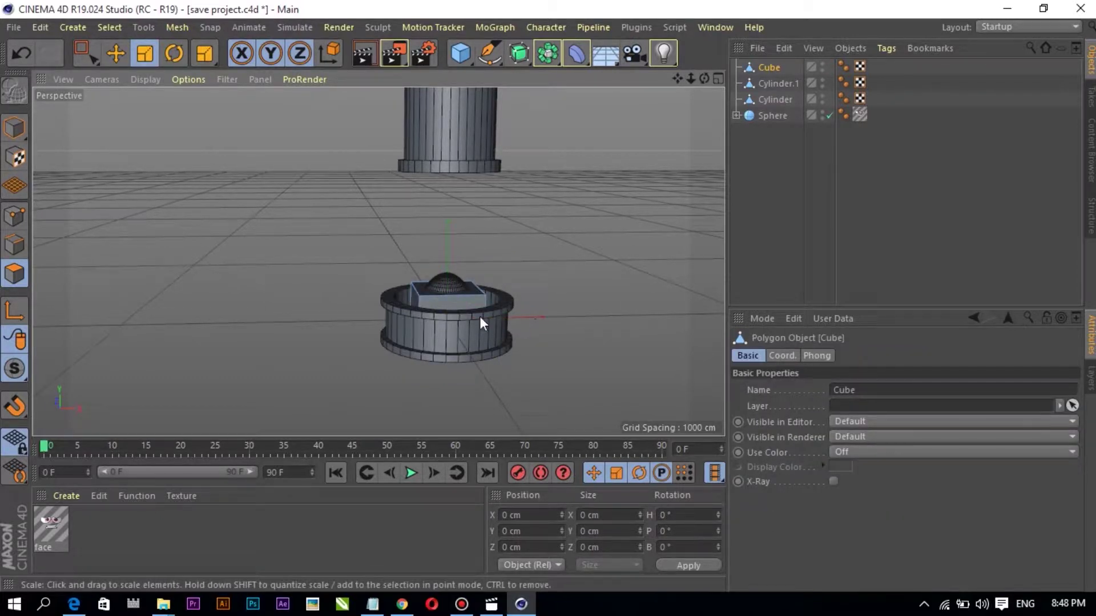
left_click(437, 303)
left_click_drag(357, 330, 262, 331)
key("ctrl+z")
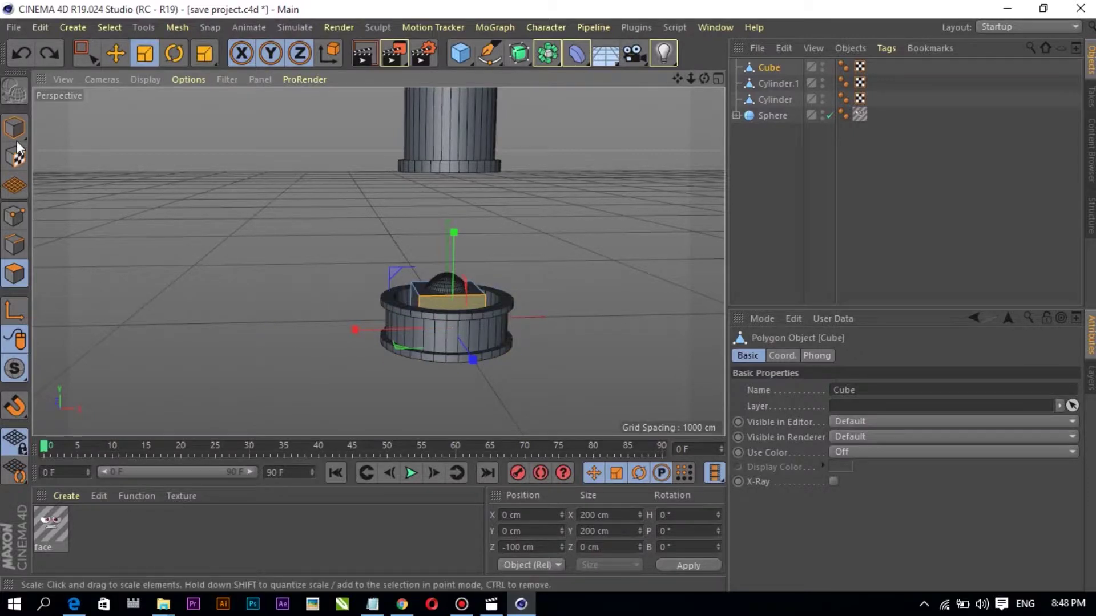
left_click(16, 129)
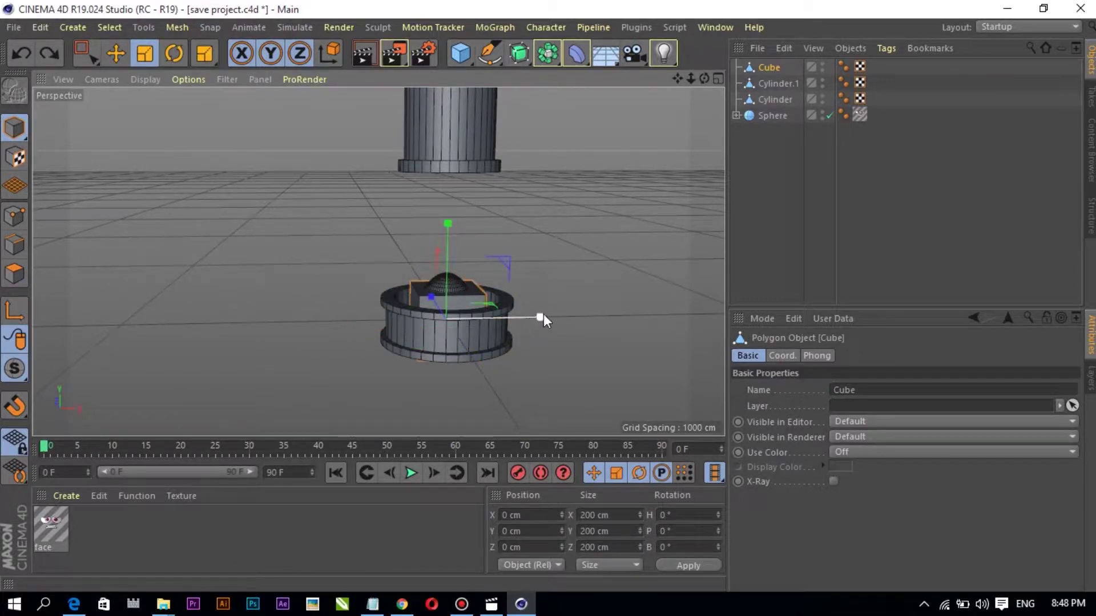
Stretch the cube along X into a bar 833.26 cm long
left_click_drag(544, 317, 725, 313)
mouse_move(319, 257)
left_mouse_down("alt")
mouse_move(378, 261)
mouse_move(348, 221)
left_mouse_up("alt")
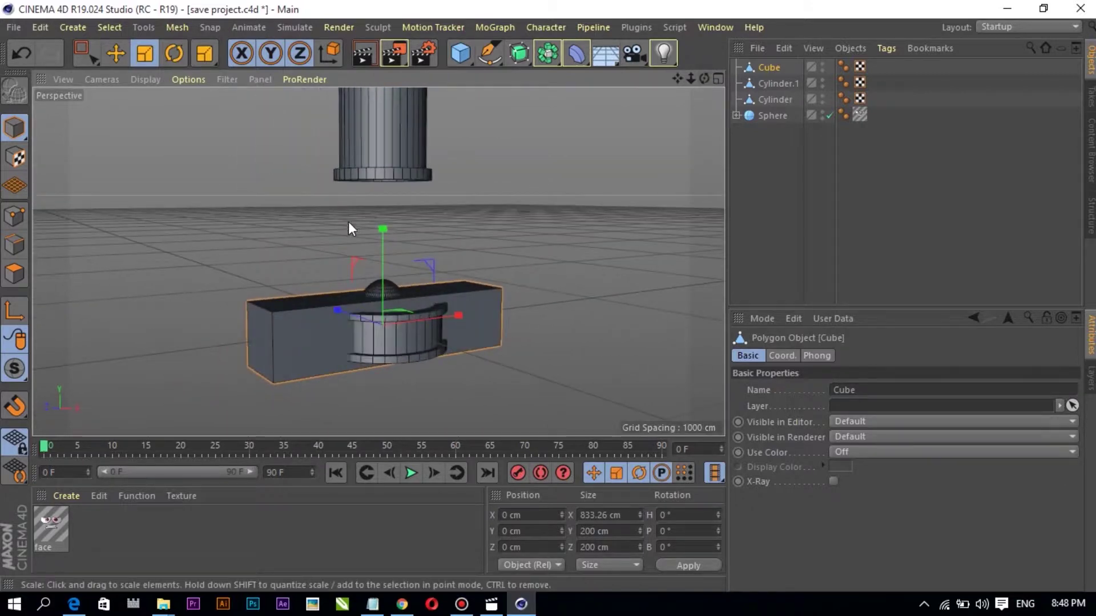
mouse_move(704, 81)
left_mouse_down()
mouse_move(684, 91)
mouse_move(704, 80)
left_mouse_up()
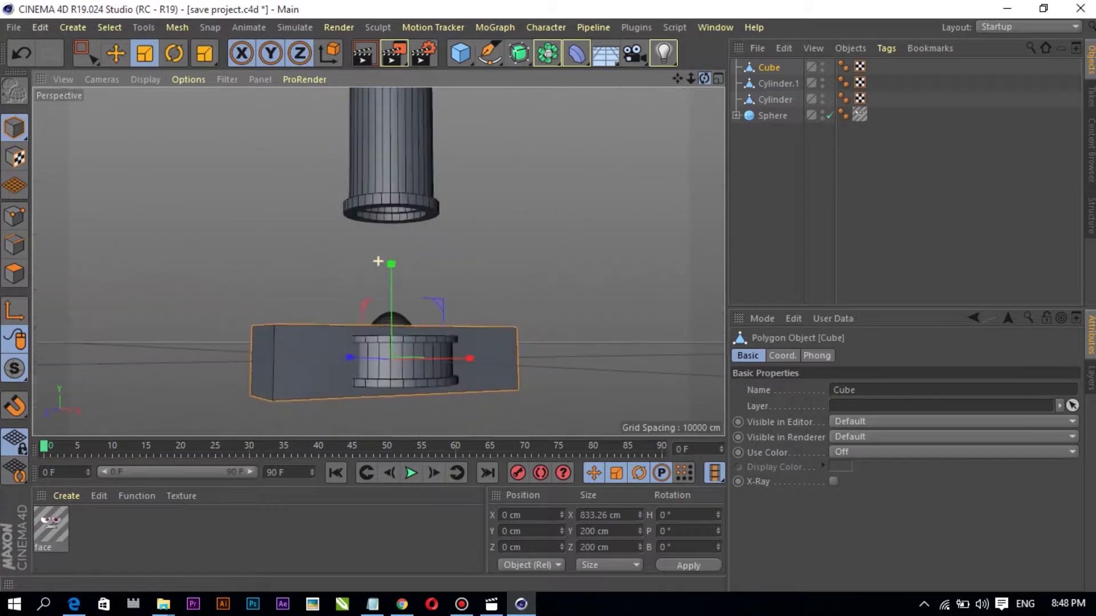
left_click_drag(703, 81, 699, 102)
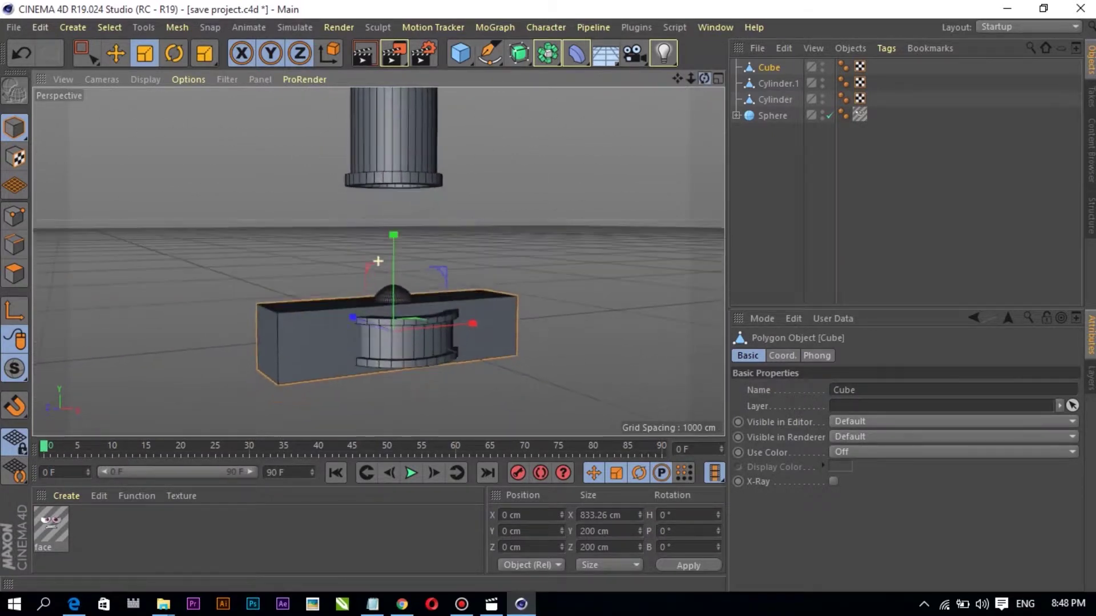
left_click_drag(389, 226, 399, 206)
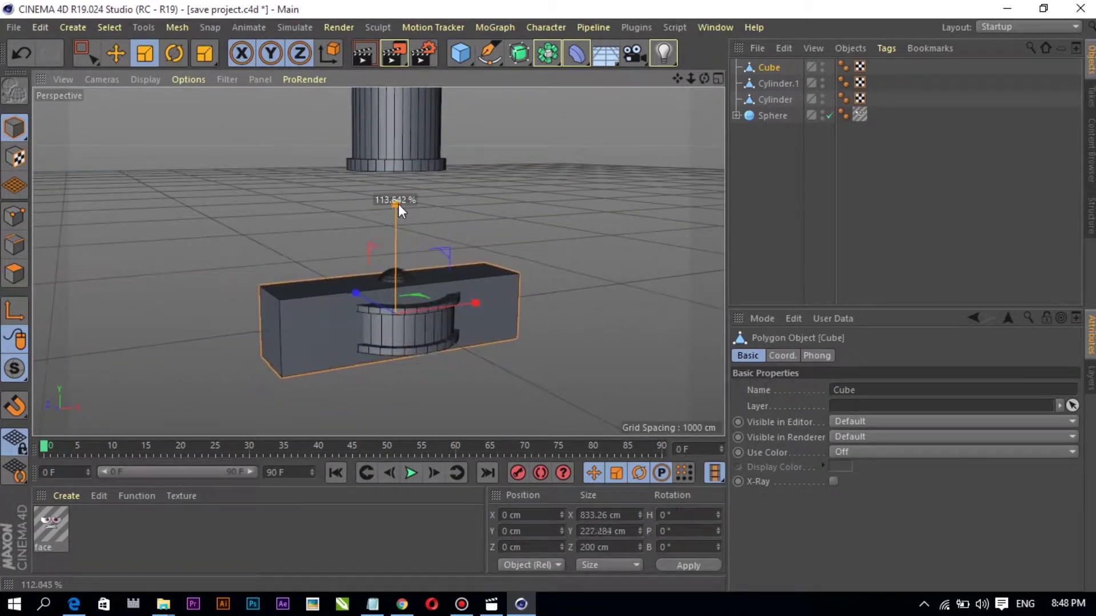
key("ctrl+z")
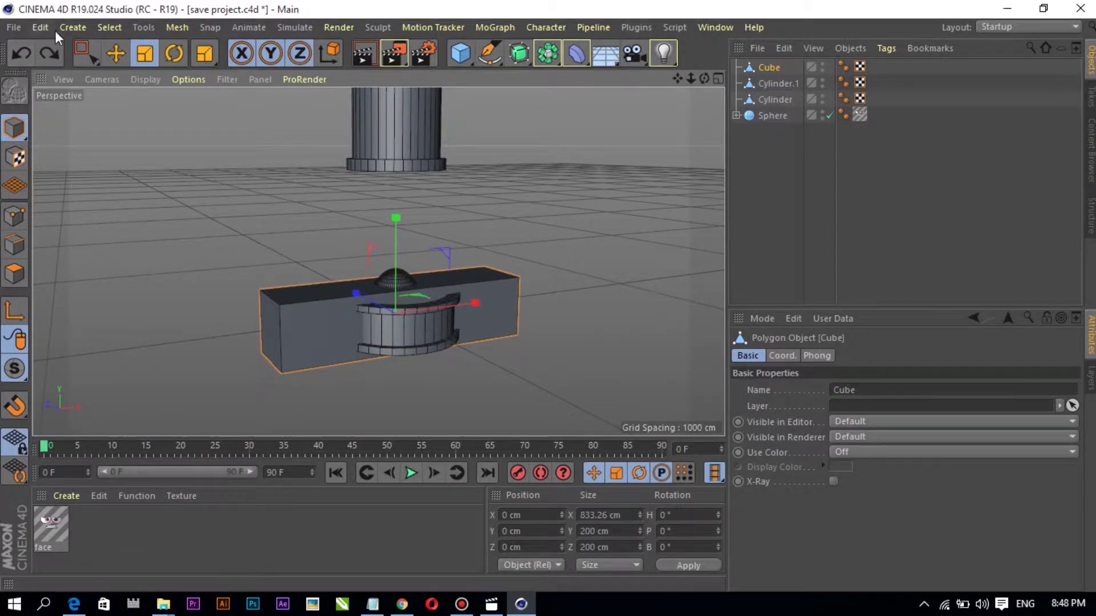
Set the bar's height to 174.305 cm and position it at Y 17.95 cm
left_click(107, 60)
left_click_drag(393, 235, 396, 215)
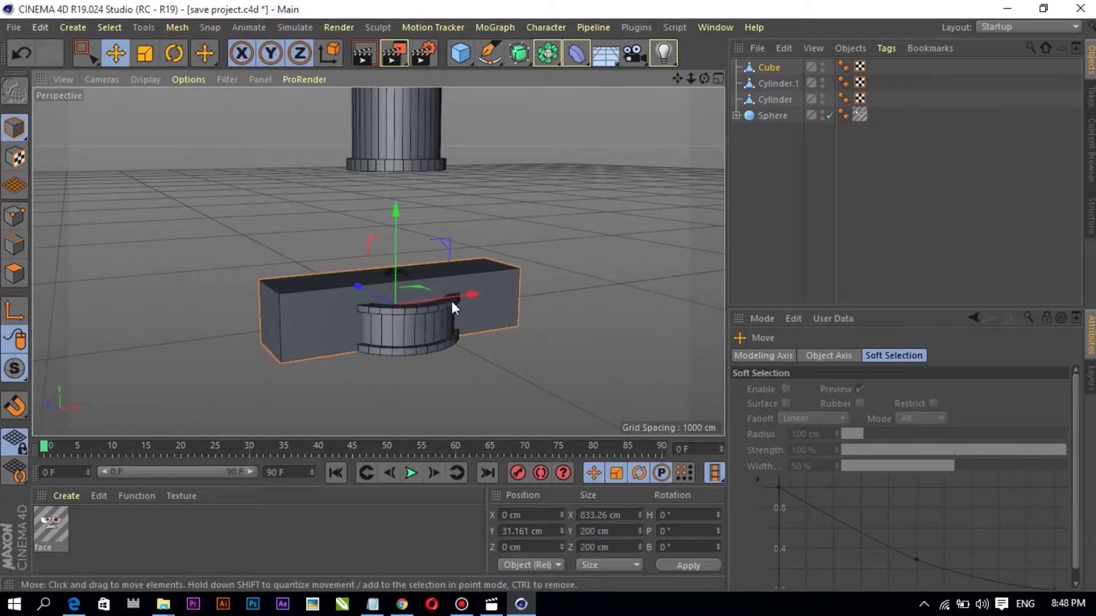
mouse_move(451, 300)
left_mouse_down("alt")
mouse_move(500, 211)
mouse_move(608, 351)
mouse_move(326, 314)
left_mouse_up("alt")
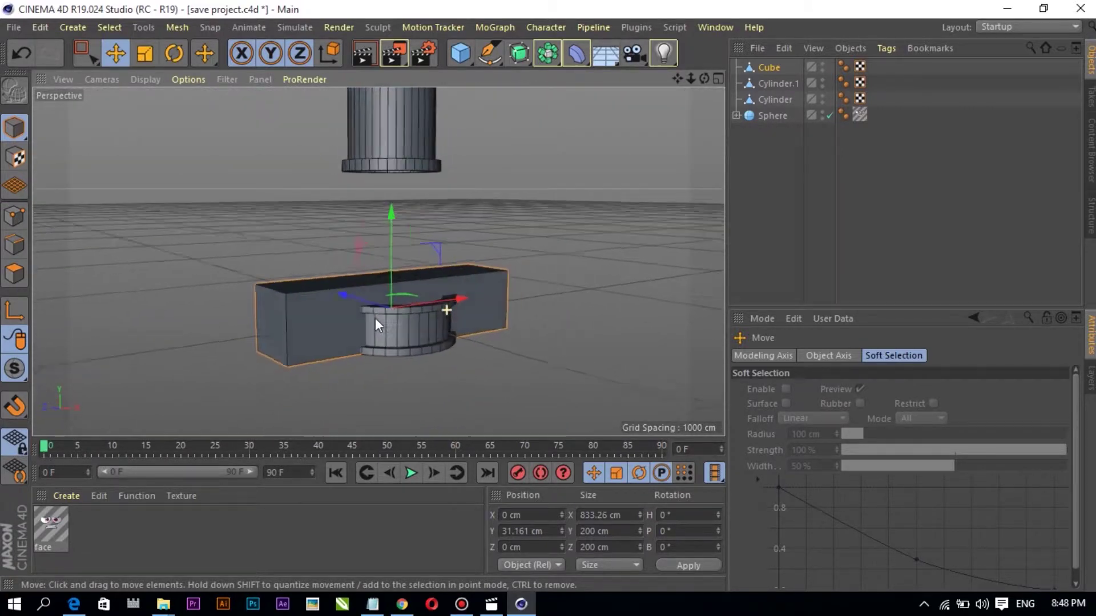
left_click(147, 55)
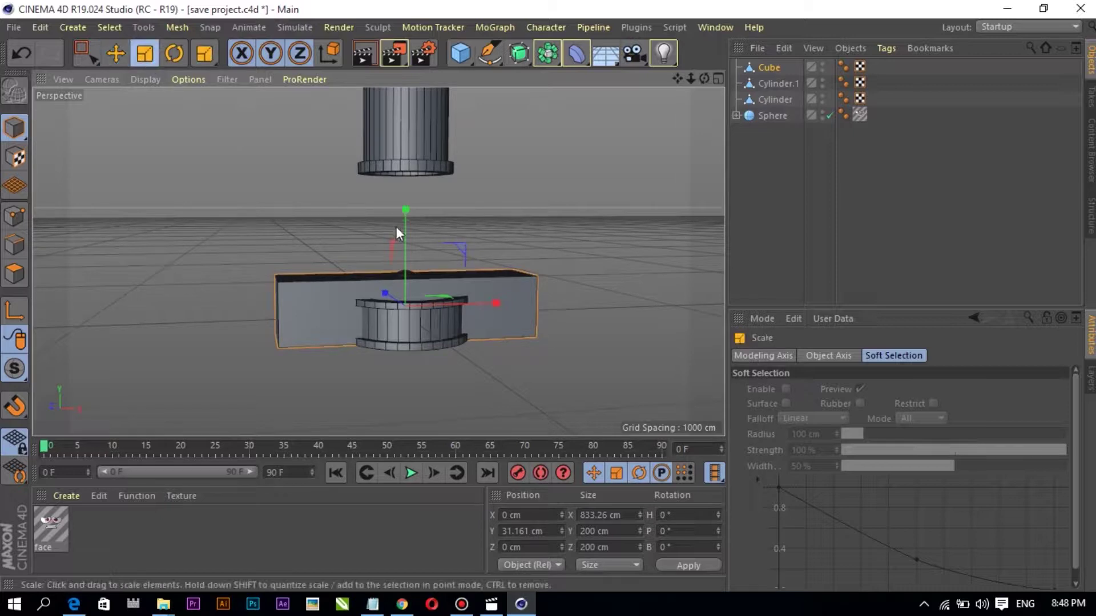
left_click_drag(406, 209, 405, 224)
left_click_drag(425, 262, 505, 294, "alt")
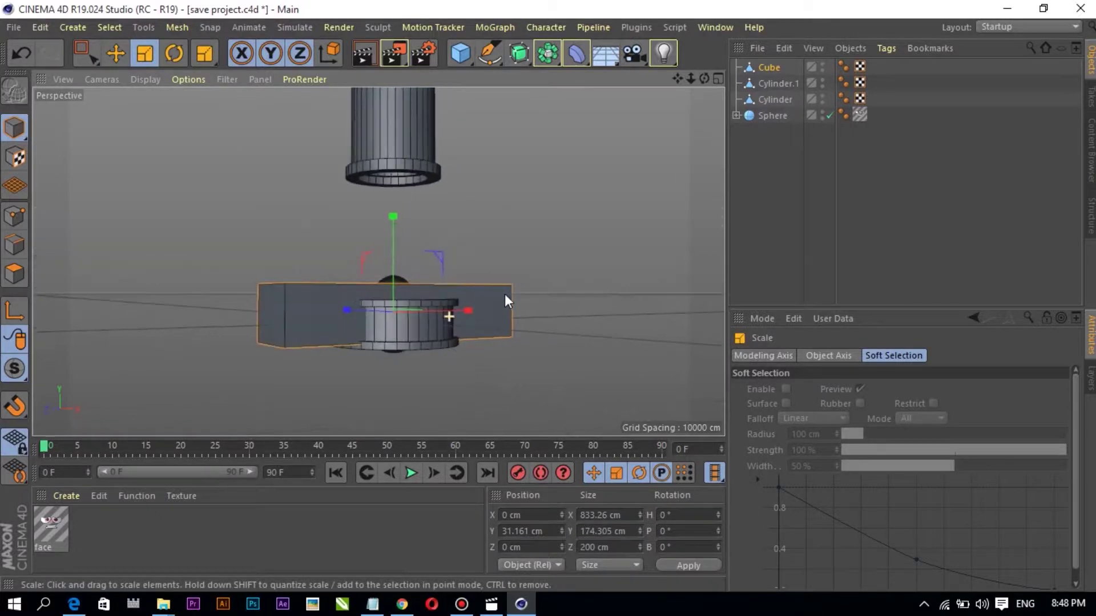
left_click(115, 53)
left_click_drag(390, 217, 391, 222)
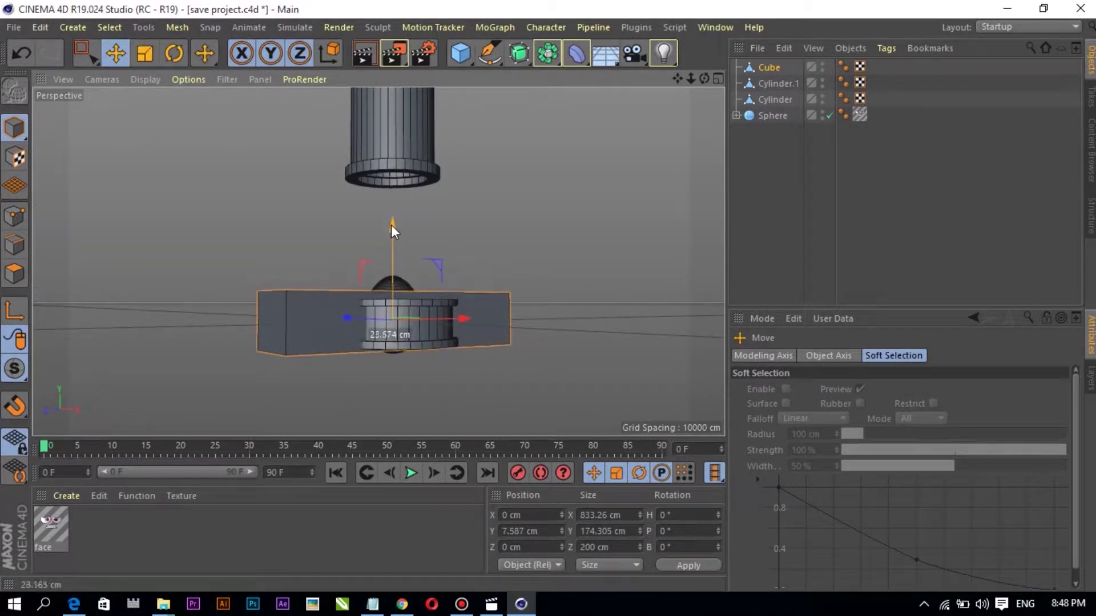
mouse_move(399, 308)
left_mouse_down("alt")
mouse_move(527, 391)
mouse_move(340, 355)
mouse_move(533, 367)
mouse_move(467, 372)
mouse_move(391, 360)
mouse_move(394, 350)
left_mouse_up("alt")
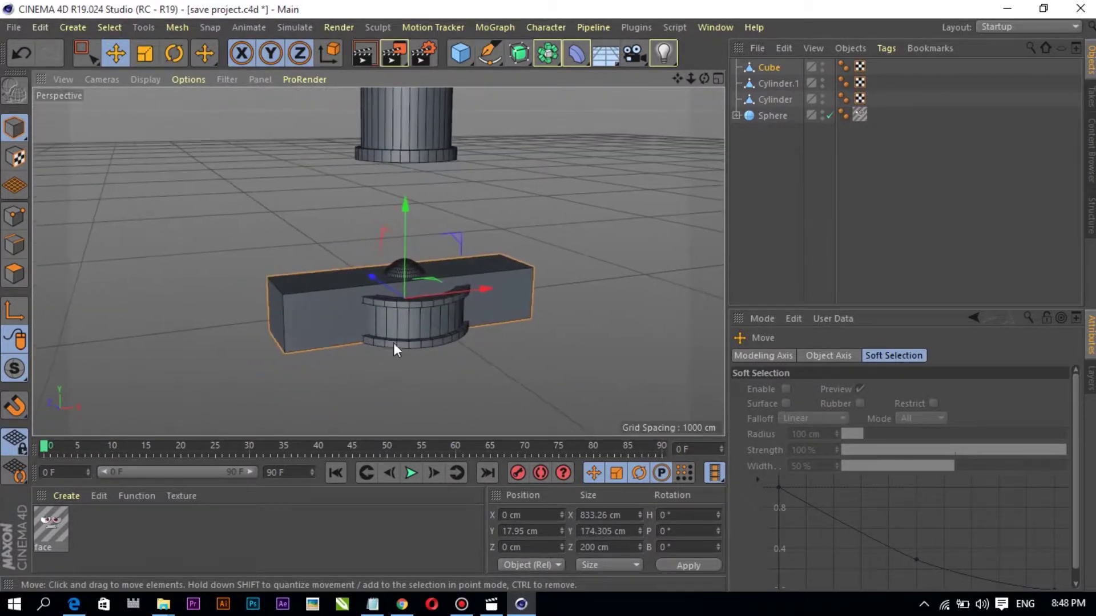
Rename the Sphere to 'egg' and the Cylinder to 'baaket'
left_click(771, 101)
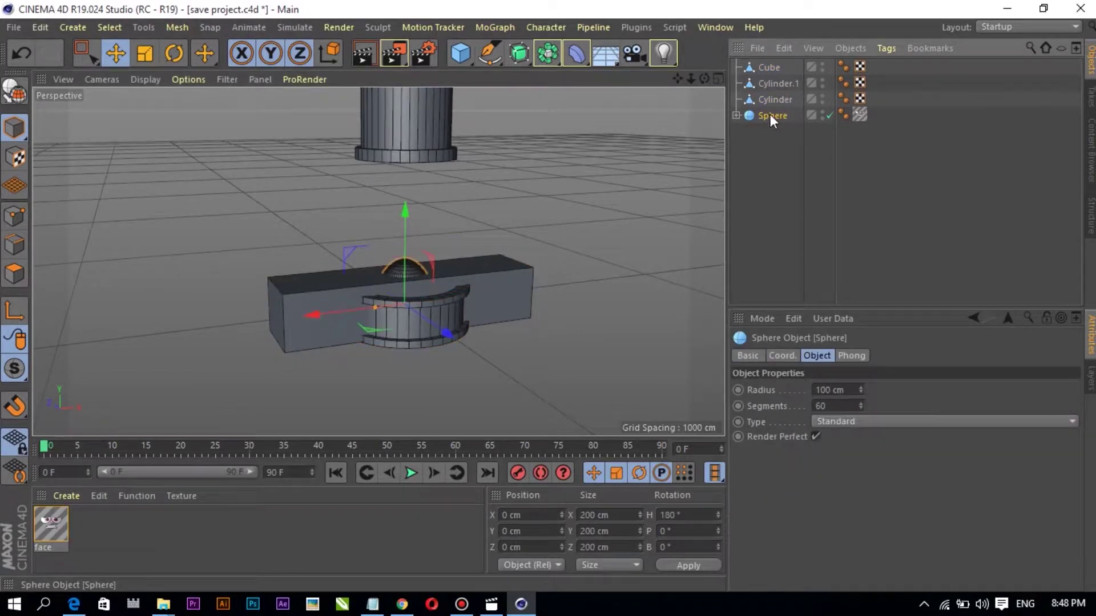
double_click(770, 116)
type("ee")
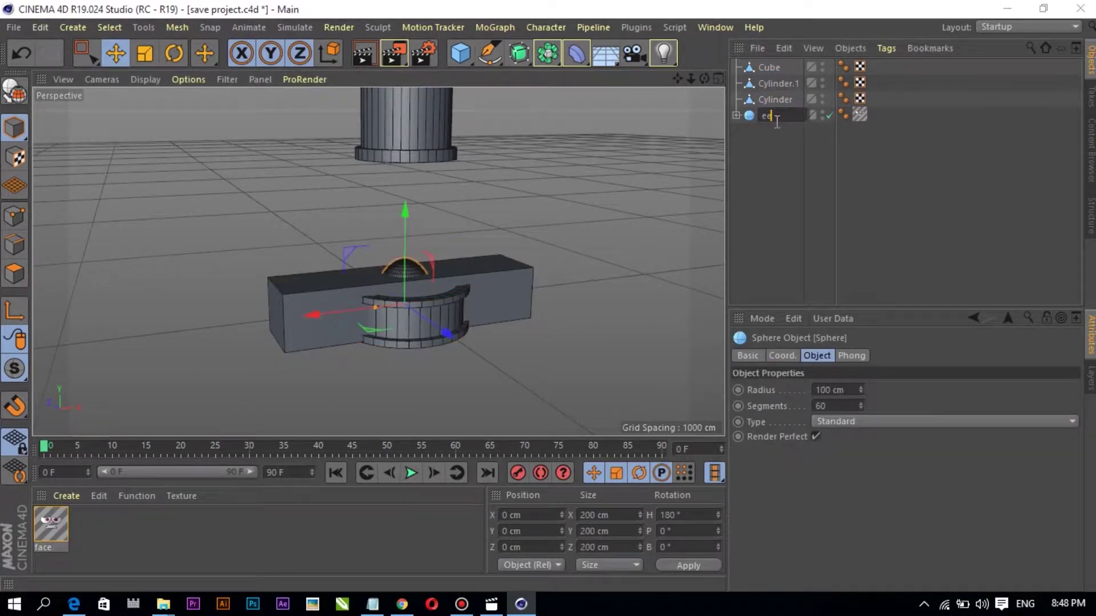
type("g")
key("Return")
double_click(772, 99)
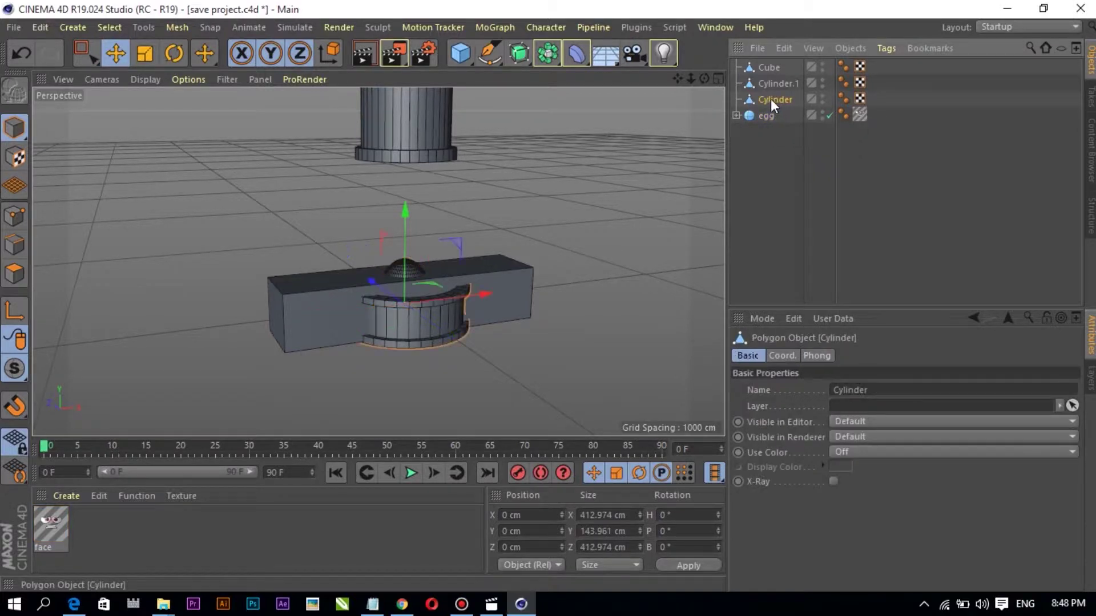
type("ba")
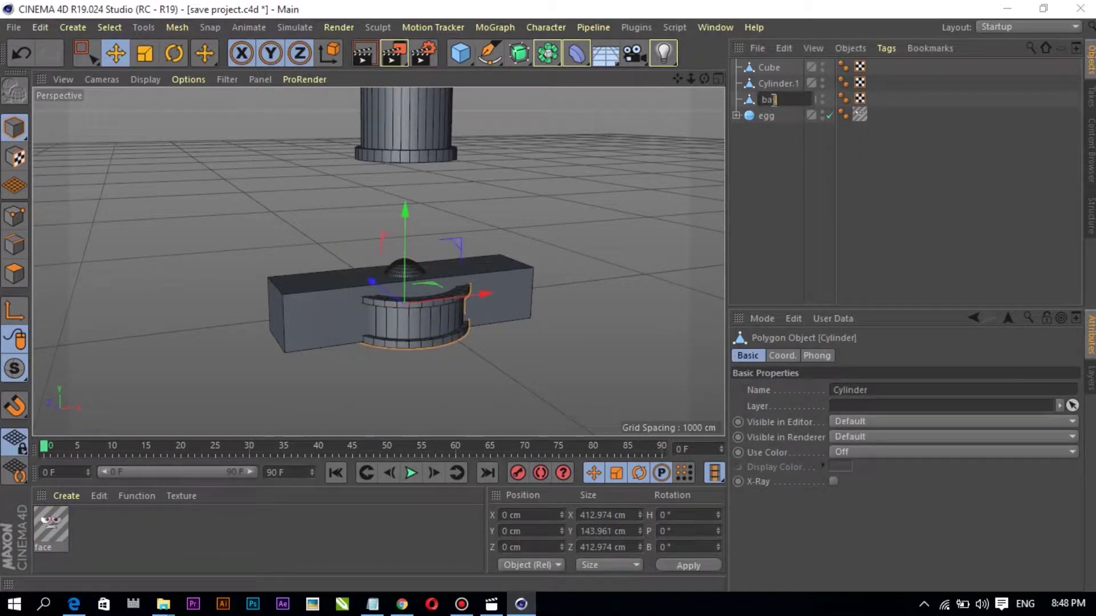
key("BackSpace")
key("BackSpace")
type("aket")
key("Return")
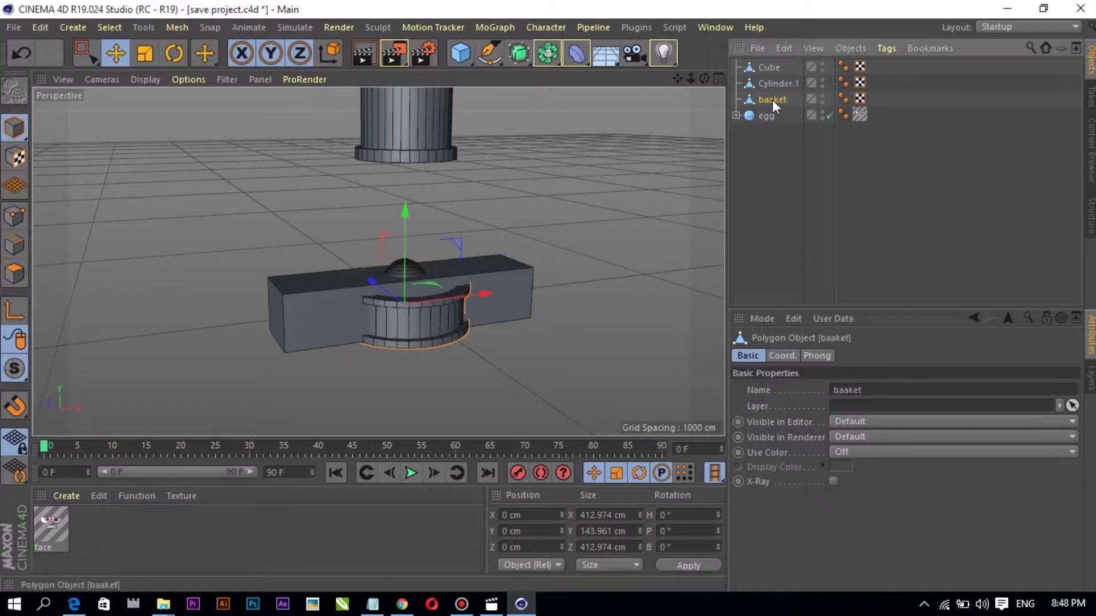
Rename Cylinder.1 to 'tube' and the Cube to 'bar'
double_click(777, 84)
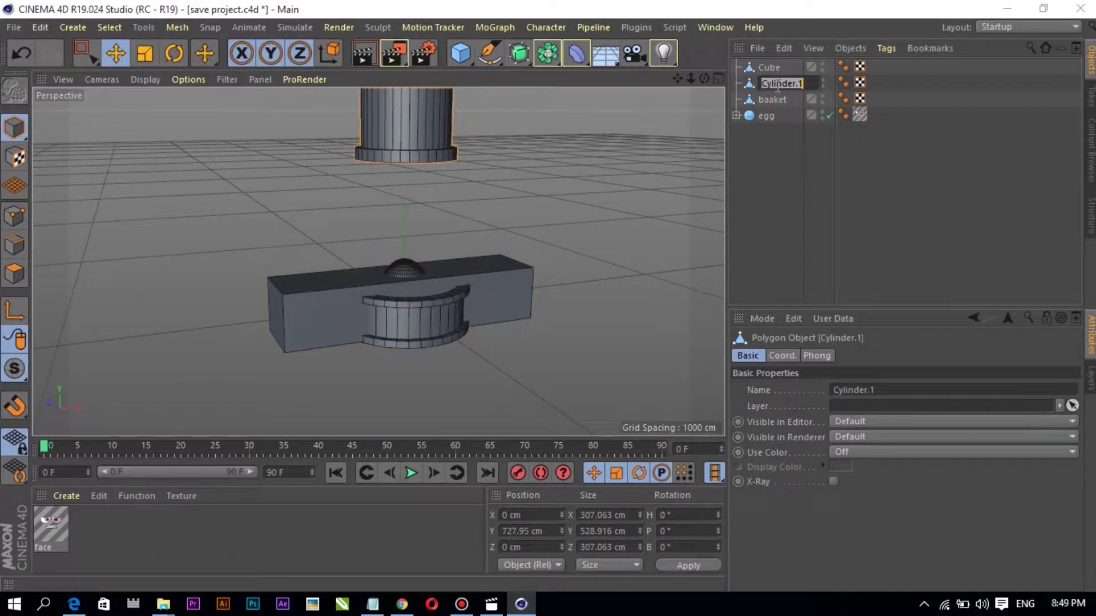
type("tube")
key("Return")
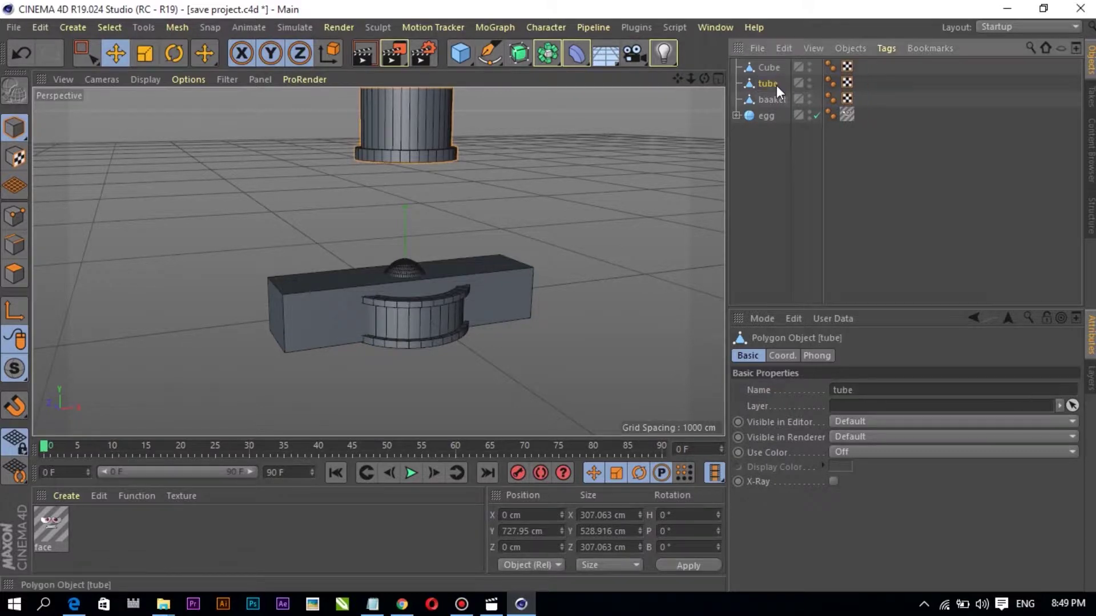
double_click(771, 68)
type("bas")
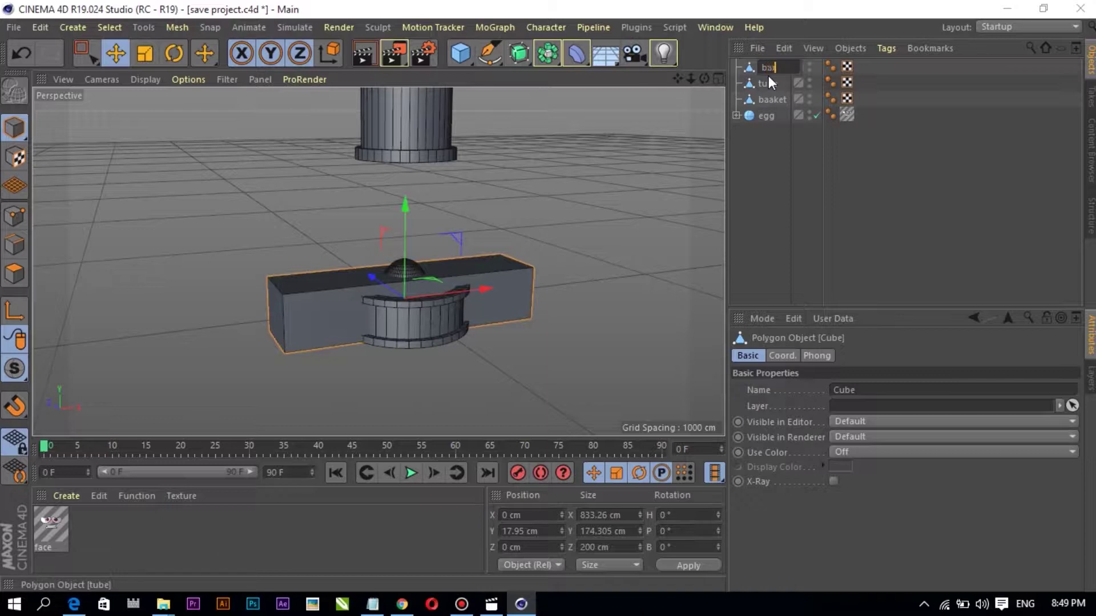
type("r")
key("Return")
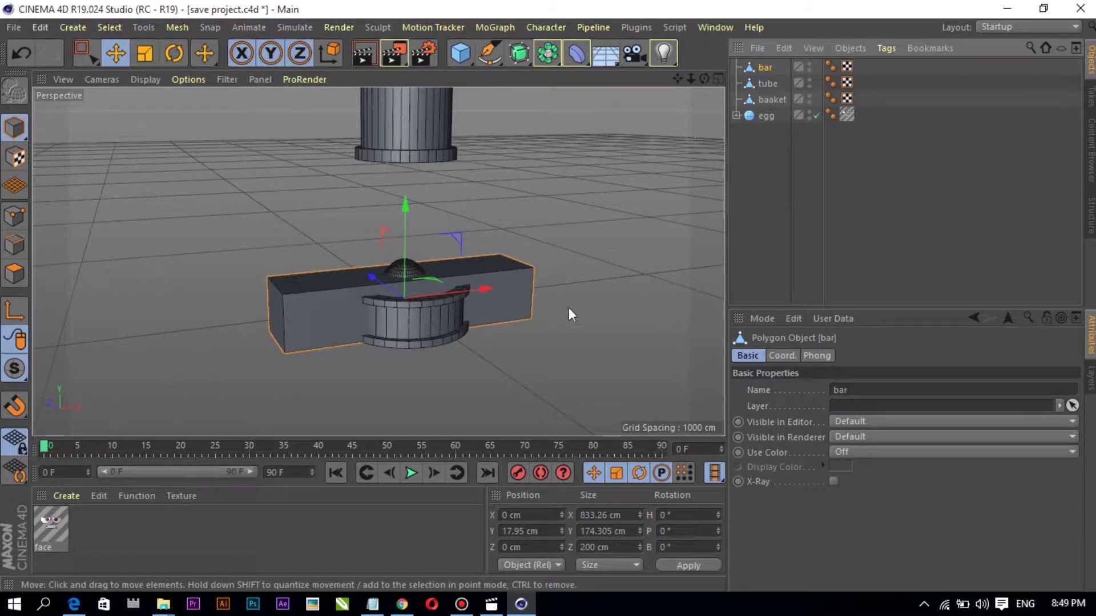
Select the tube together with the basket
left_click(772, 100)
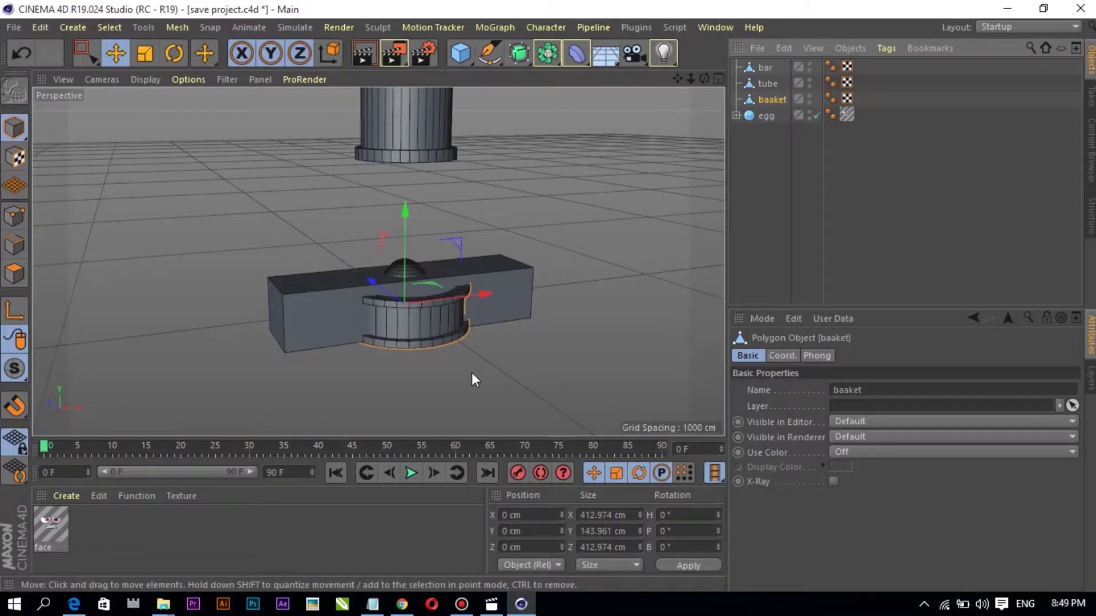
mouse_move(472, 372)
left_mouse_down("alt")
mouse_move(562, 361)
mouse_move(412, 272)
mouse_move(454, 294)
left_mouse_up("alt")
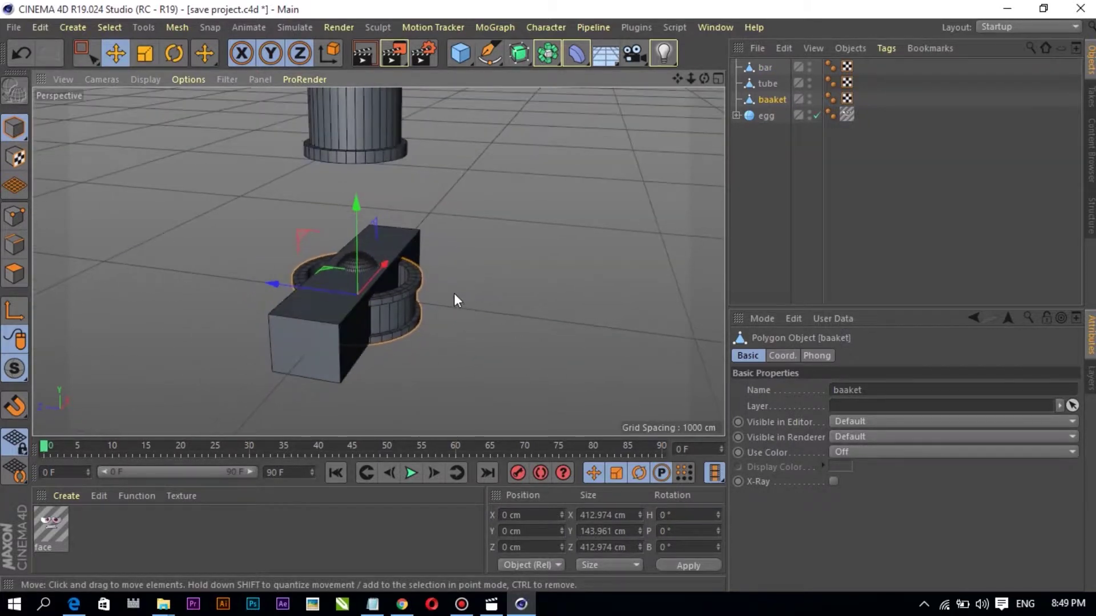
left_click(355, 132)
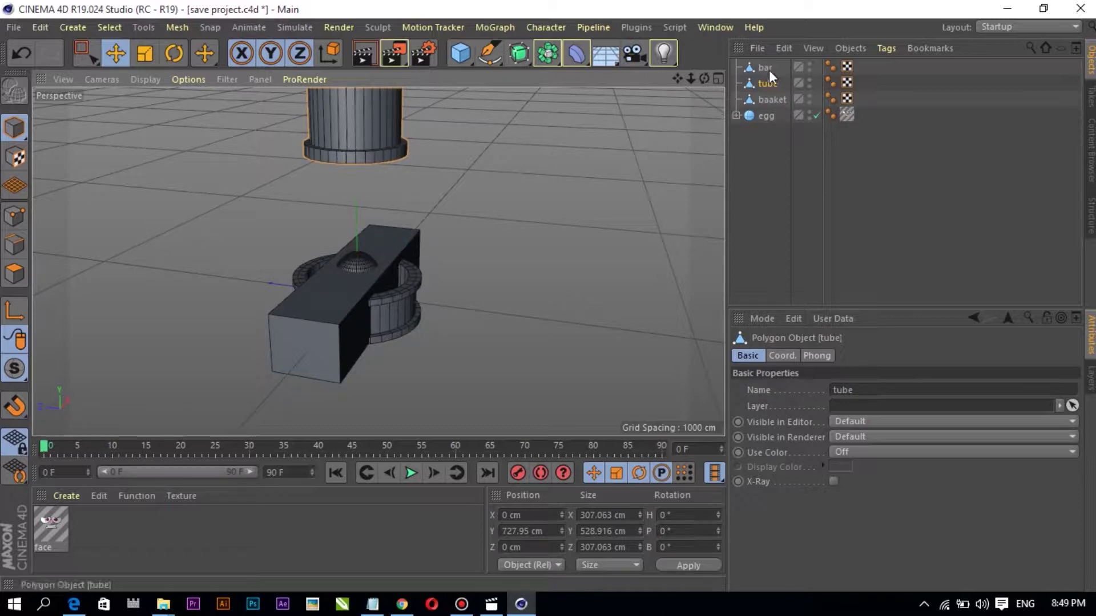
left_click(401, 306, "shift")
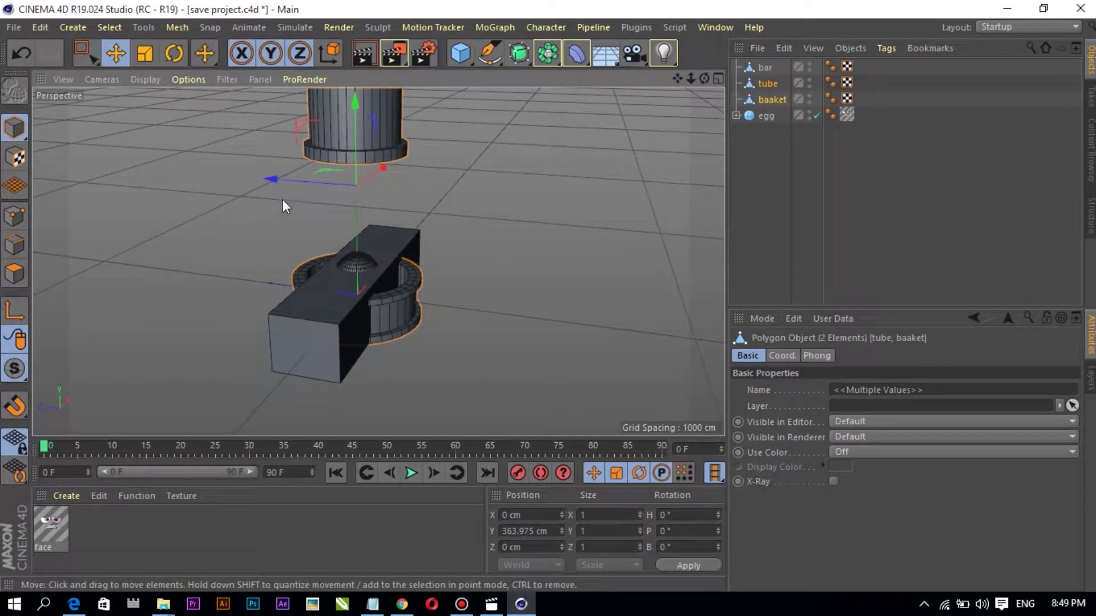
left_click(491, 217)
left_click(375, 141)
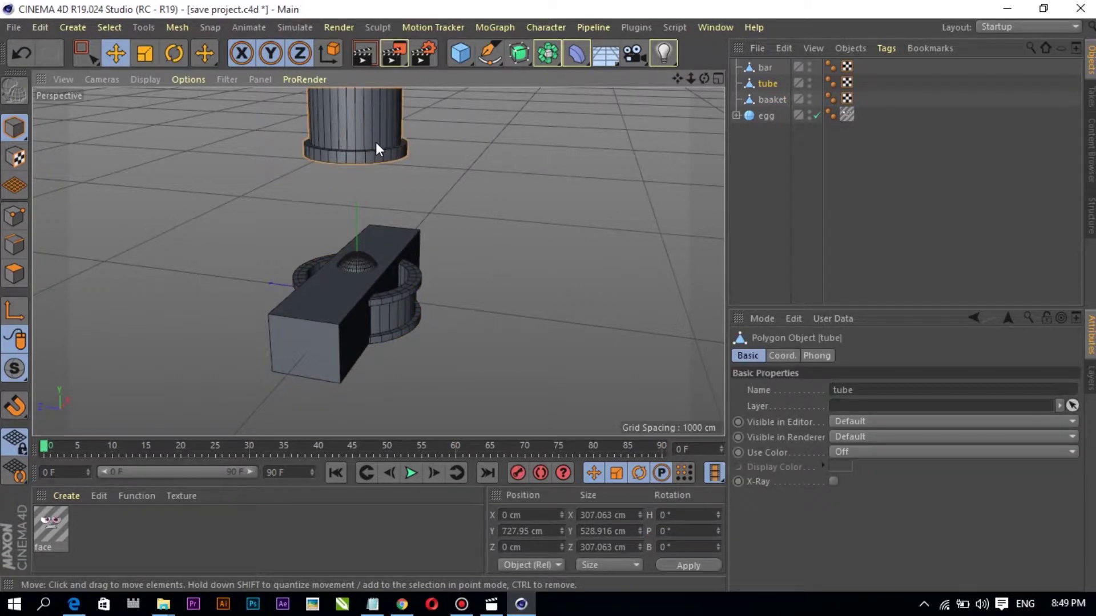
left_click_drag(375, 142, 389, 153, "alt")
left_click(405, 317, "shift")
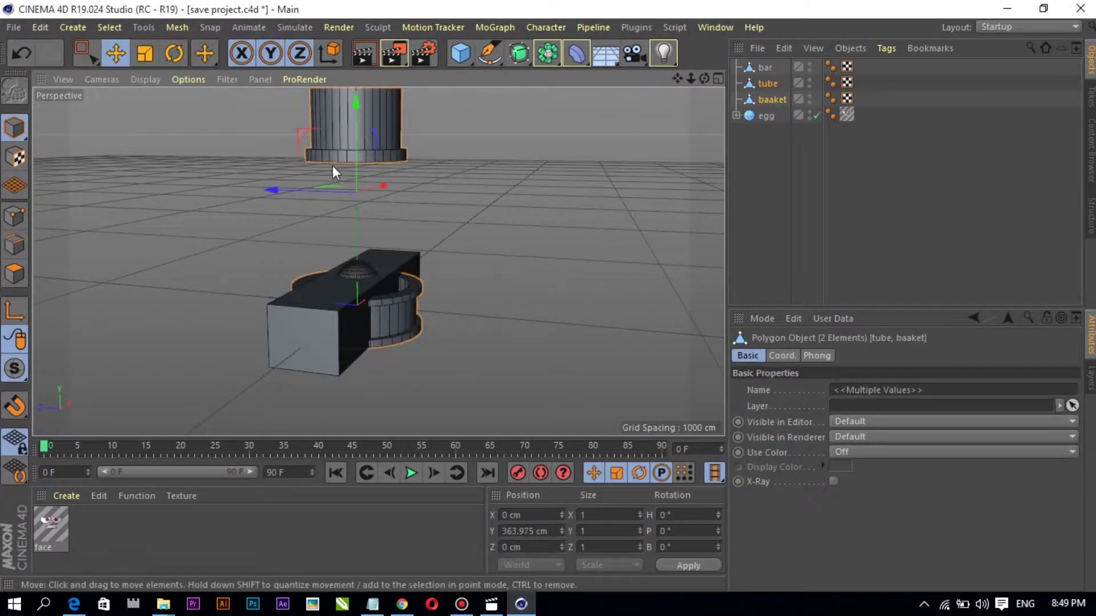
Slide the tube and basket together along Z to -330.405 cm
left_click_drag(274, 190, 375, 211)
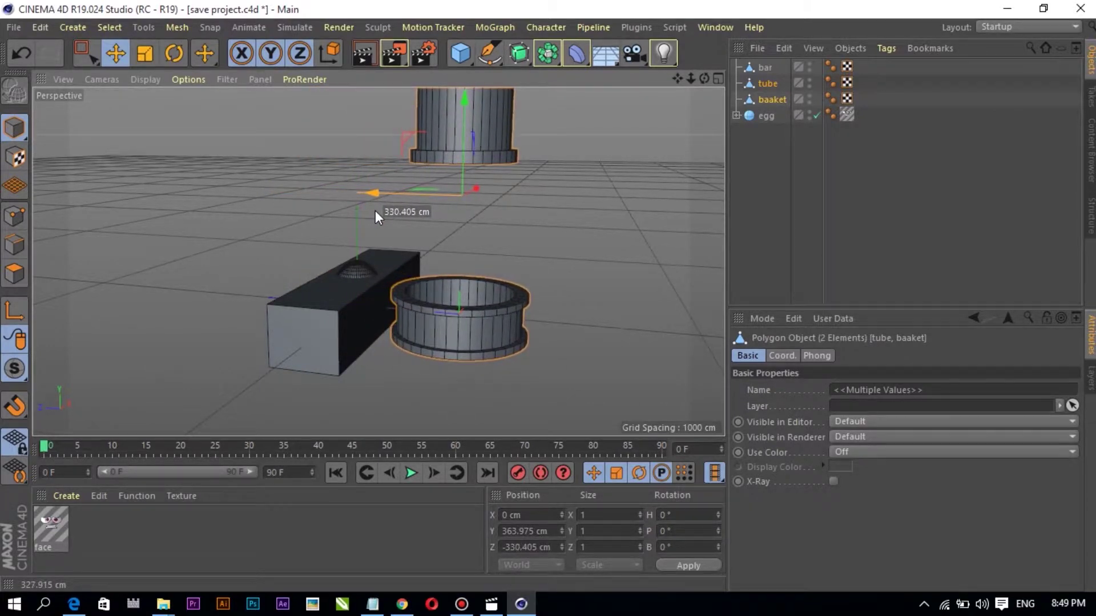
mouse_move(462, 290)
left_mouse_down("alt")
mouse_move(404, 321)
mouse_move(331, 279)
mouse_move(422, 276)
left_mouse_up("alt")
mouse_move(571, 231)
left_mouse_down("alt")
mouse_move(636, 285)
mouse_move(553, 237)
mouse_move(548, 206)
left_mouse_up("alt")
Scale the tube down uniformly to make it narrower
left_click(640, 137)
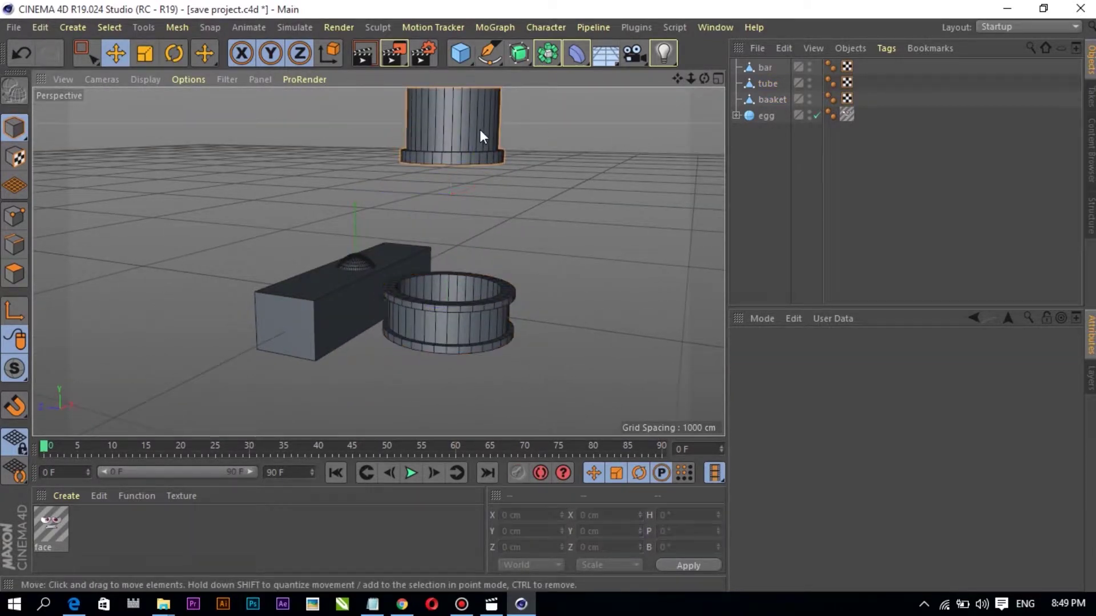
left_click(468, 129)
left_click(139, 54)
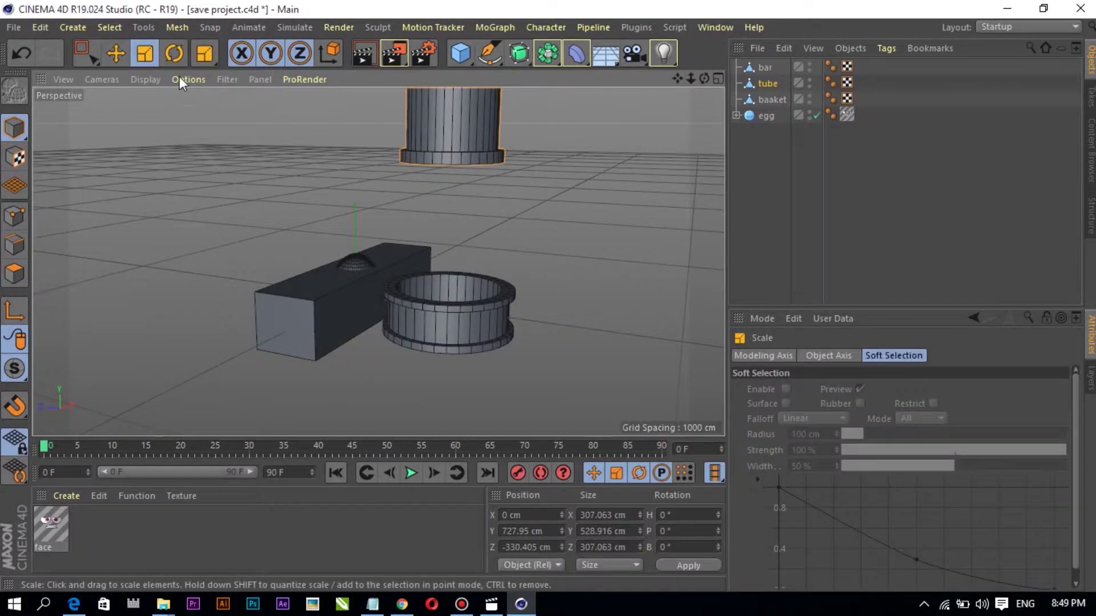
mouse_move(573, 176)
left_mouse_down()
mouse_move(470, 177)
mouse_move(707, 225)
mouse_move(622, 180)
mouse_move(516, 177)
mouse_move(454, 95)
left_mouse_up()
left_click_drag(378, 261, 406, 236, "alt")
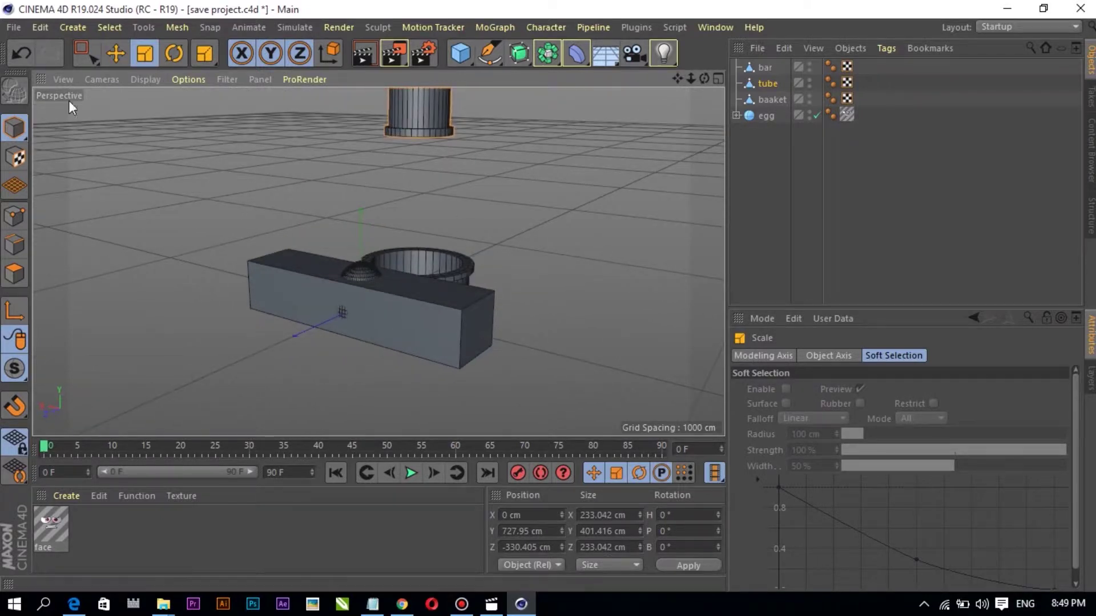
Lower the tube on Y to 675.373 cm
left_click(116, 54)
left_click(398, 125)
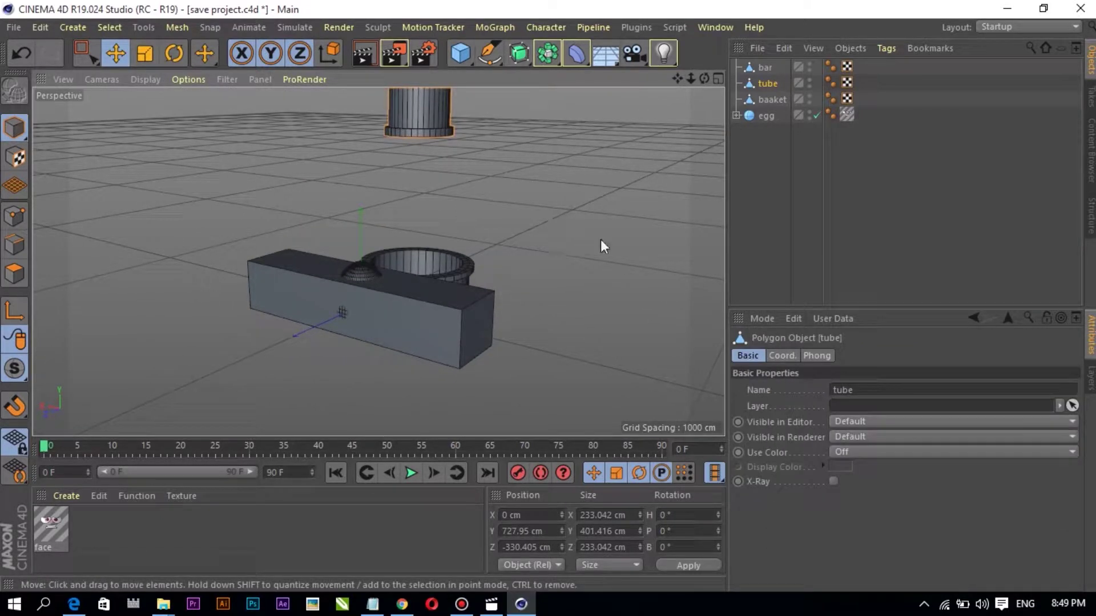
middle_click_drag(704, 101, 659, 87, "alt")
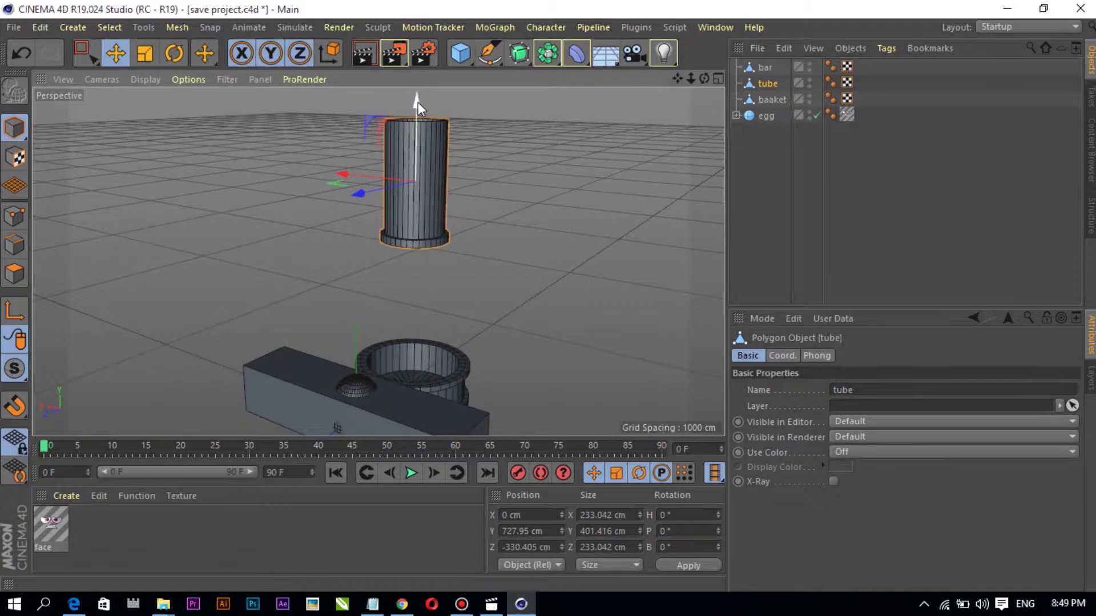
left_click_drag(418, 102, 416, 122)
left_click_drag(493, 251, 452, 239, "alt")
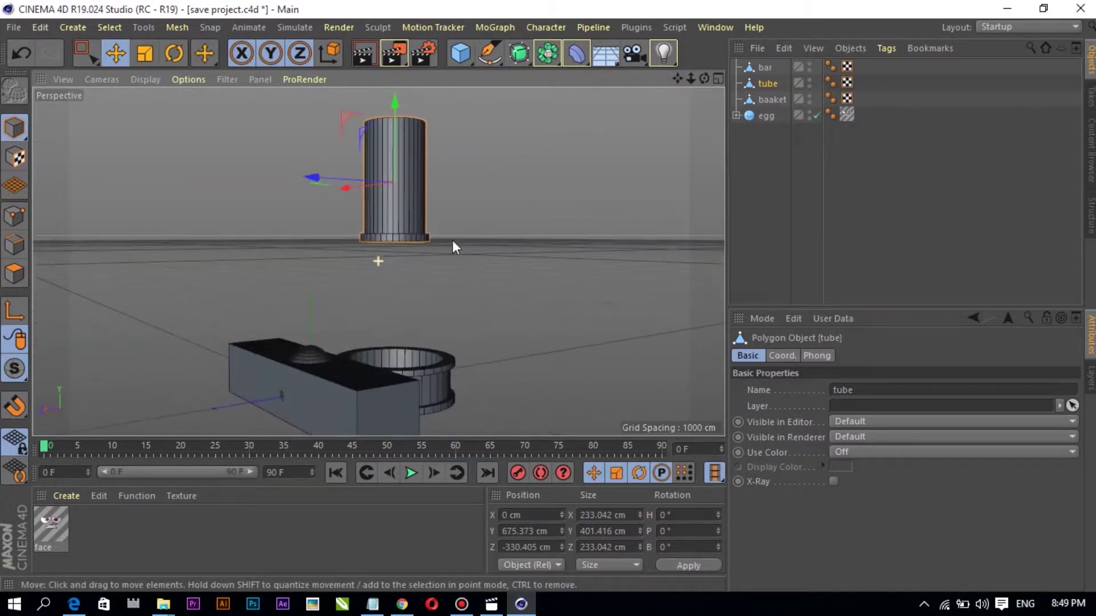
Stretch the tube to 470.925 cm tall, then deselect it
left_click(144, 54)
left_click_drag(395, 99, 392, 88)
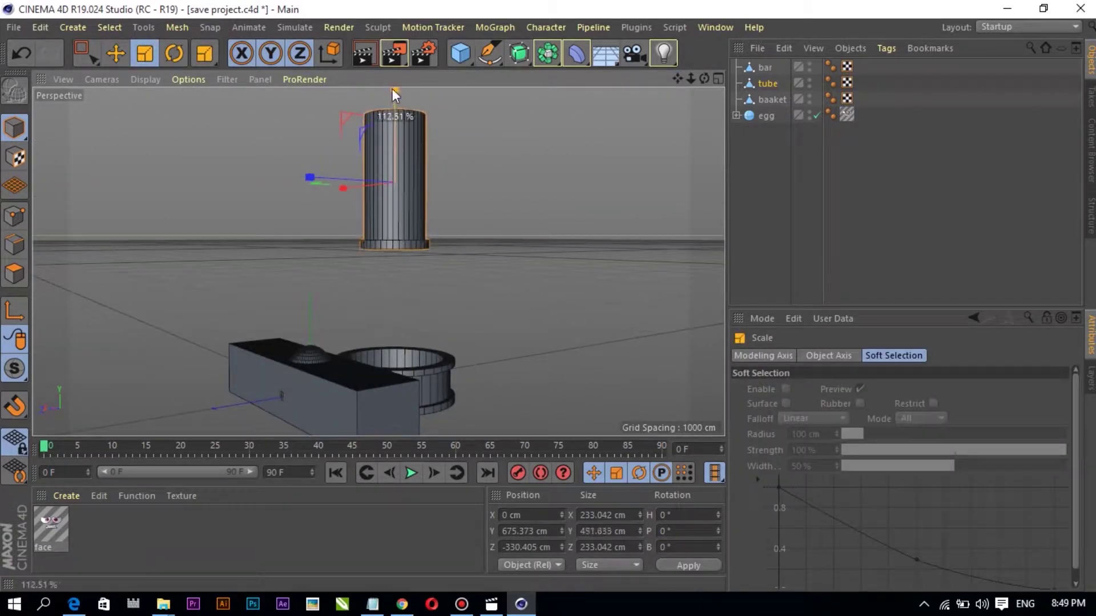
left_click_drag(703, 80, 537, 159)
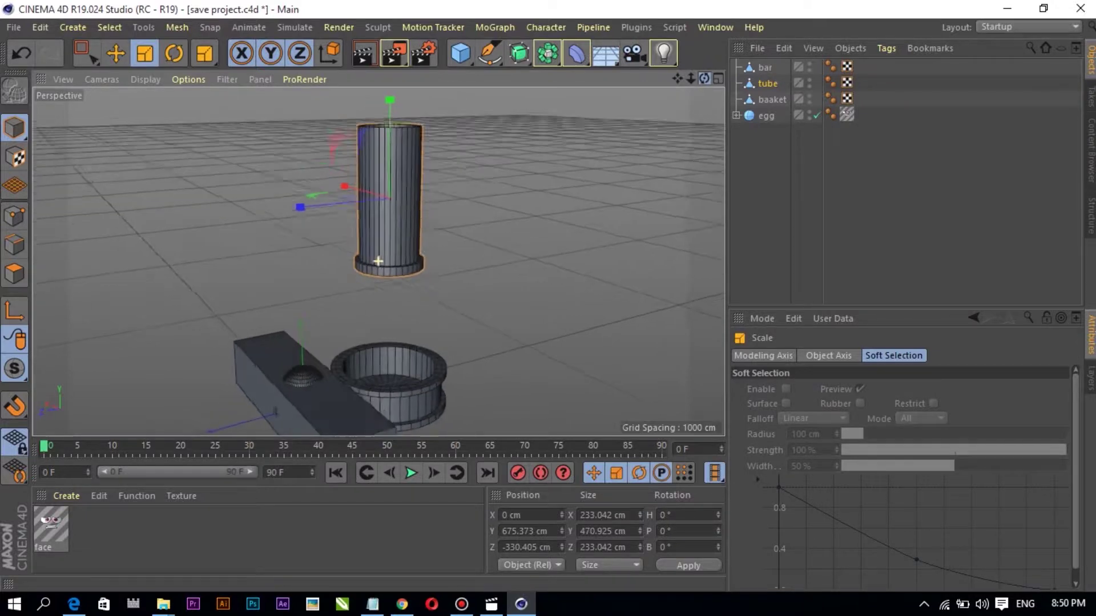
left_click(538, 159)
left_click(116, 54)
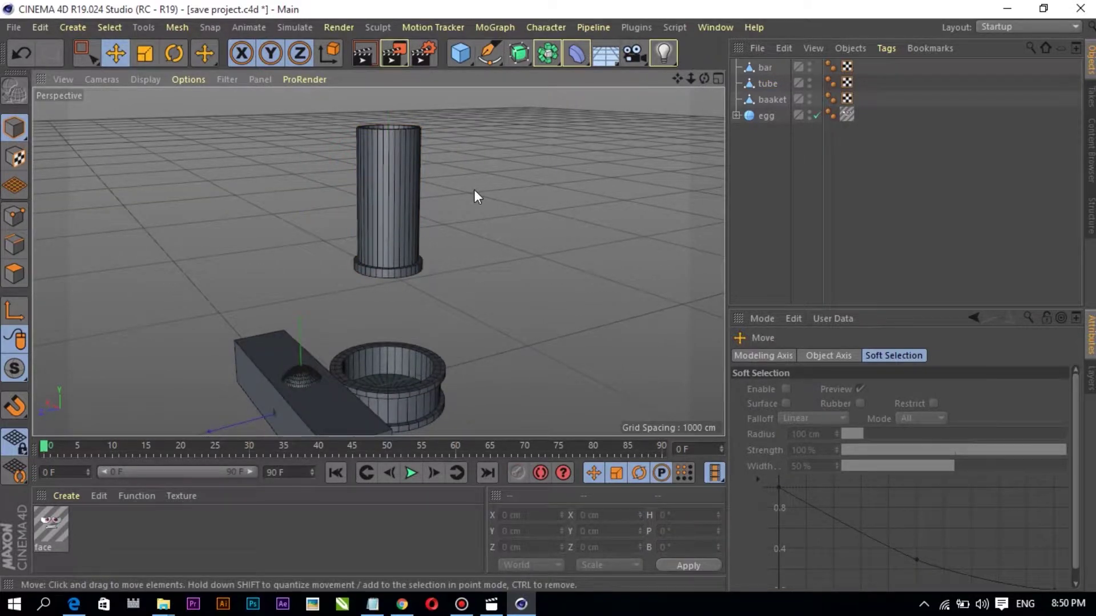
Raise the egg so it rests on top of the bar
left_click(767, 115)
left_click_drag(295, 320, 299, 263)
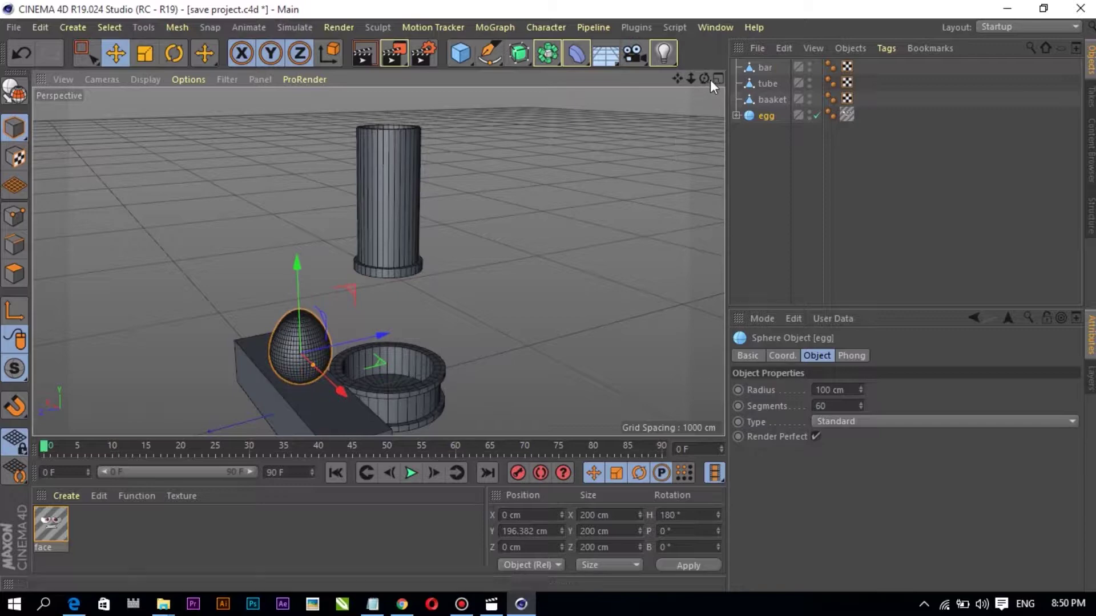
left_click_drag(705, 79, 679, 91)
left_click_drag(378, 261, 473, 159)
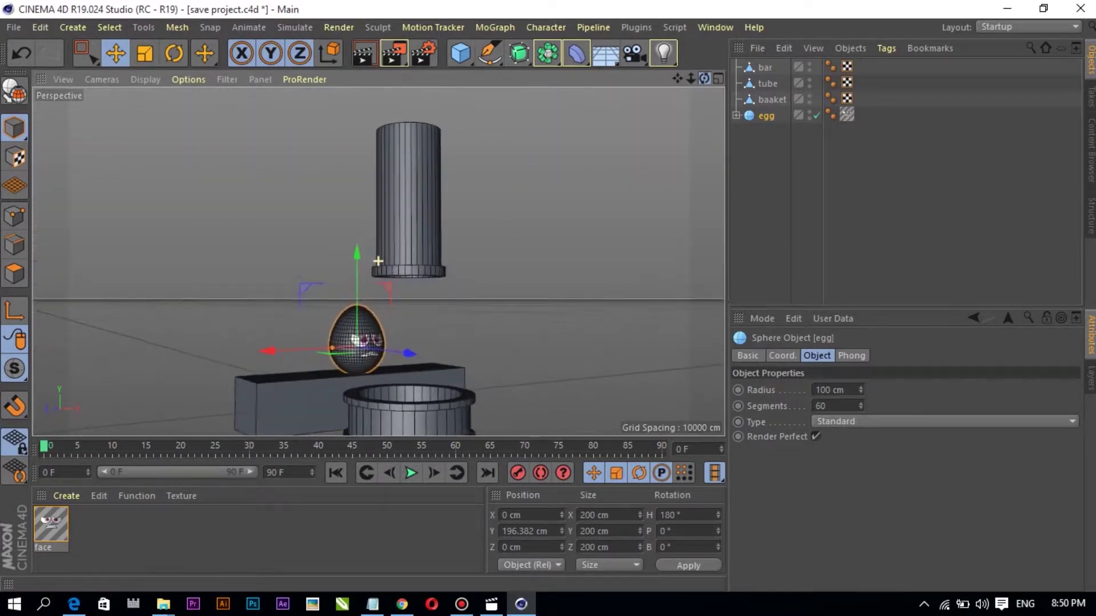
Raise the tube to Y 838.961 cm and reframe the view on egg, bar and basket
left_click(402, 189)
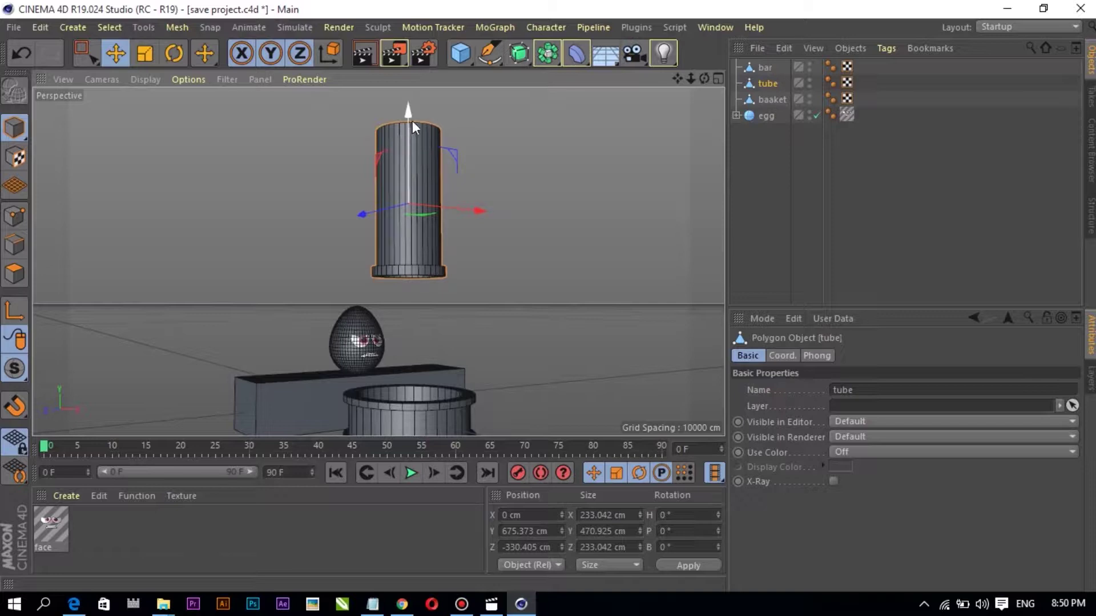
left_click_drag(409, 127, 410, 80)
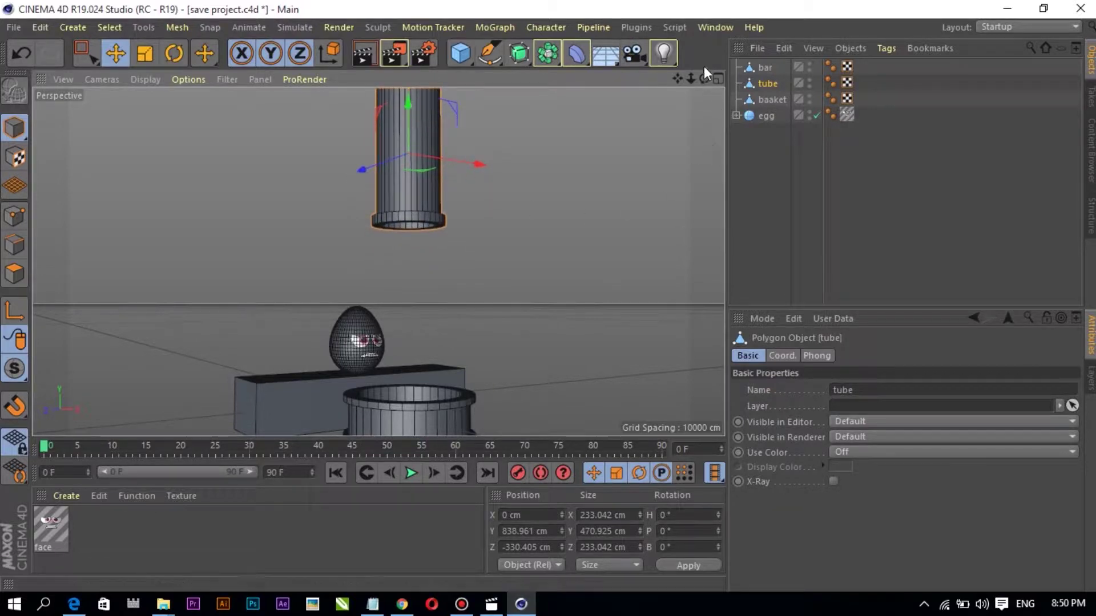
left_click_drag(704, 78, 386, 354)
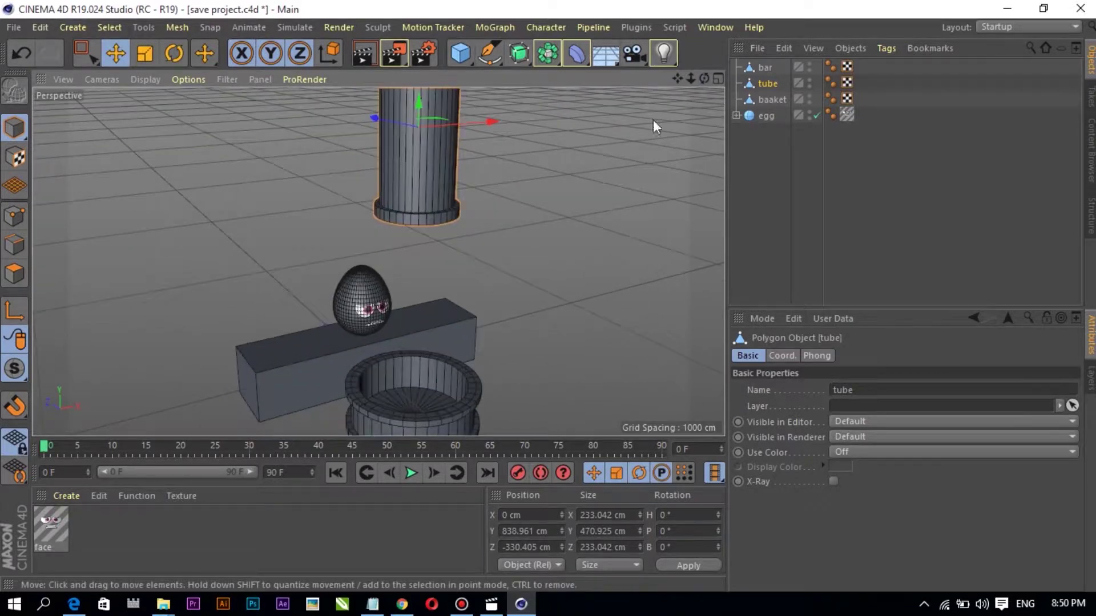
left_click_drag(704, 79, 702, 228)
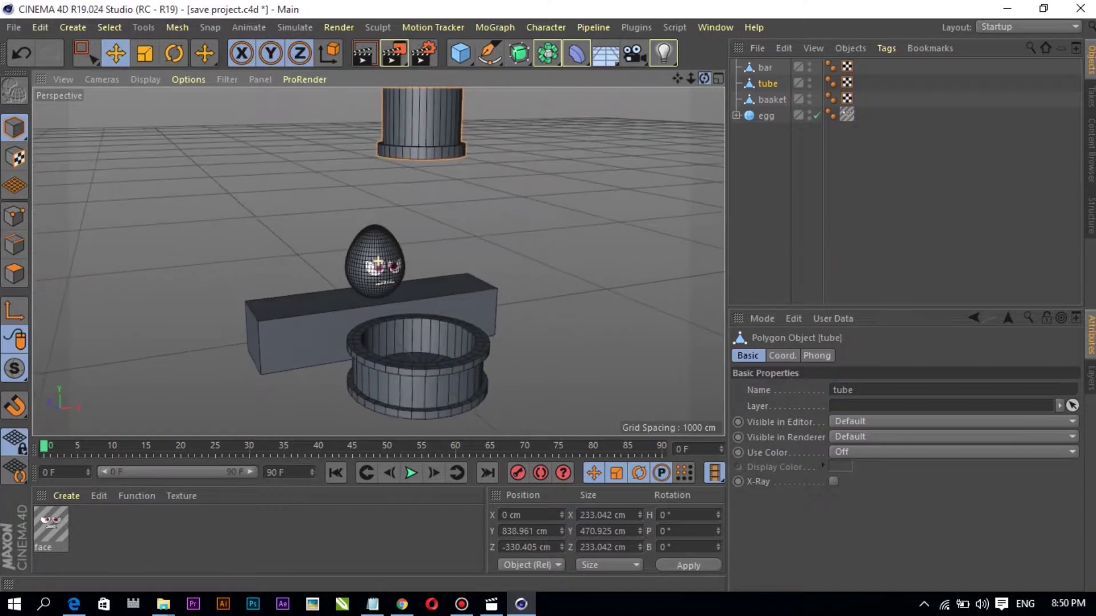
scroll(371, 356, "up", 2)
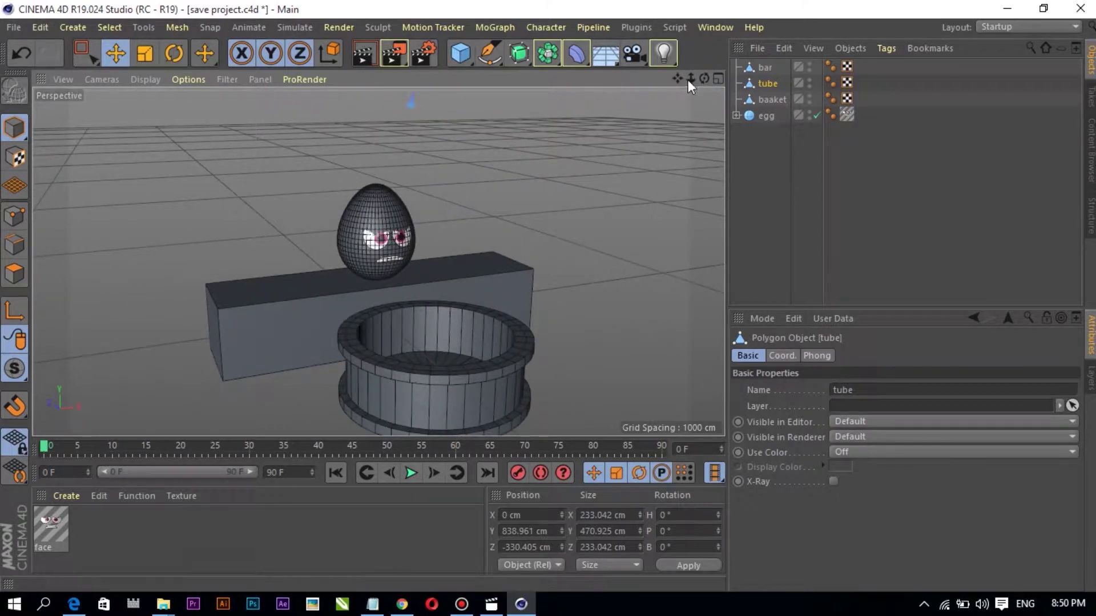
left_click_drag(687, 79, 687, 97)
left_click_drag(419, 257, 418, 260, "alt")
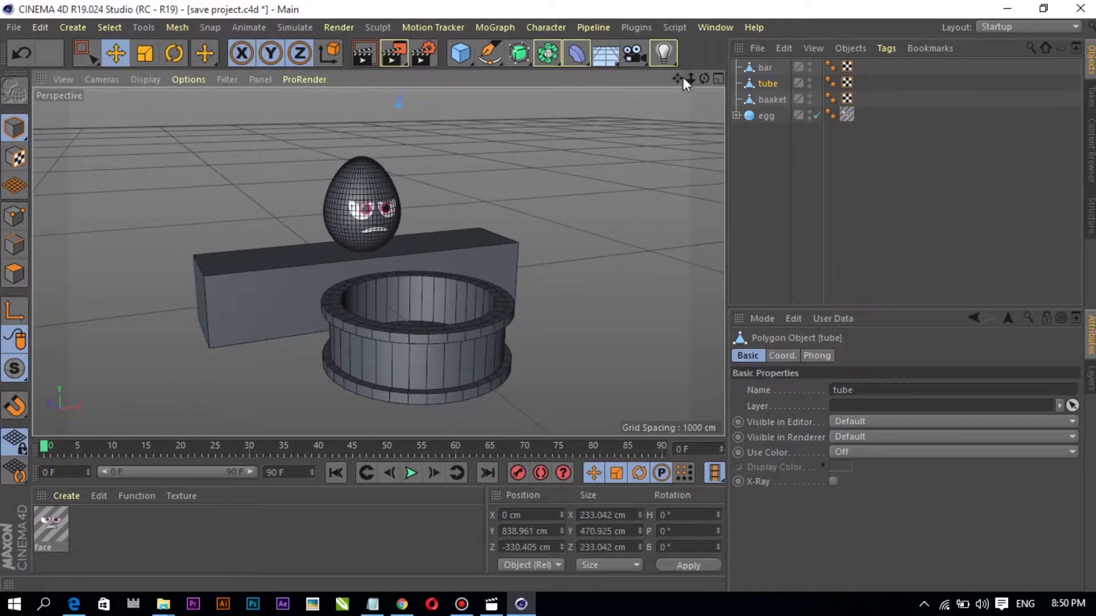
mouse_move(678, 77)
left_mouse_down()
mouse_move(695, 73)
mouse_move(478, 181)
left_mouse_up()
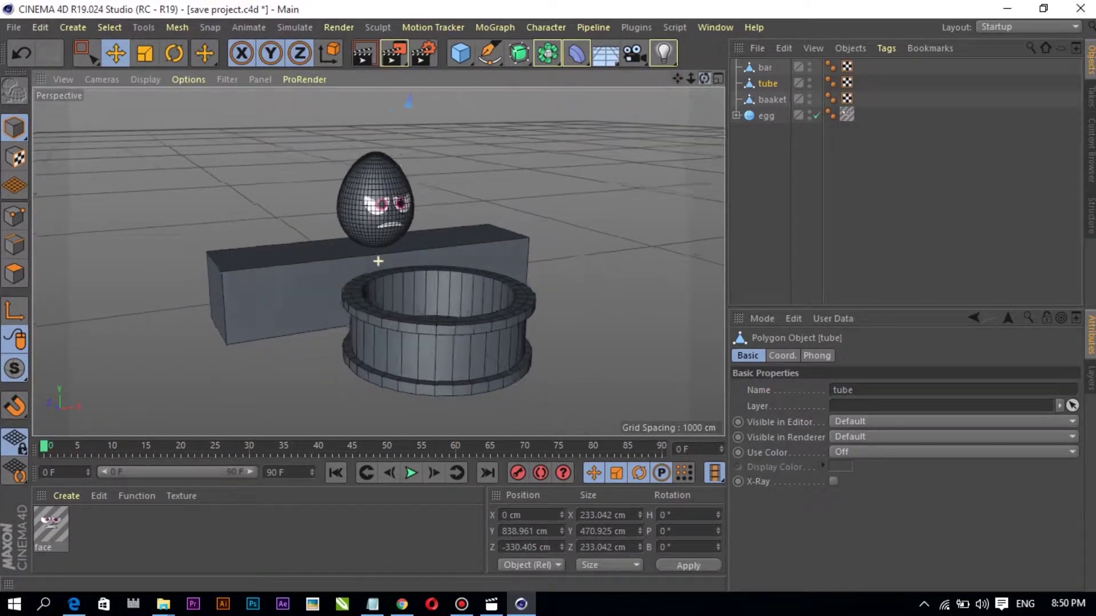
Nudge the egg slightly higher, then inspect the basket and bar from several angles
left_click(361, 207)
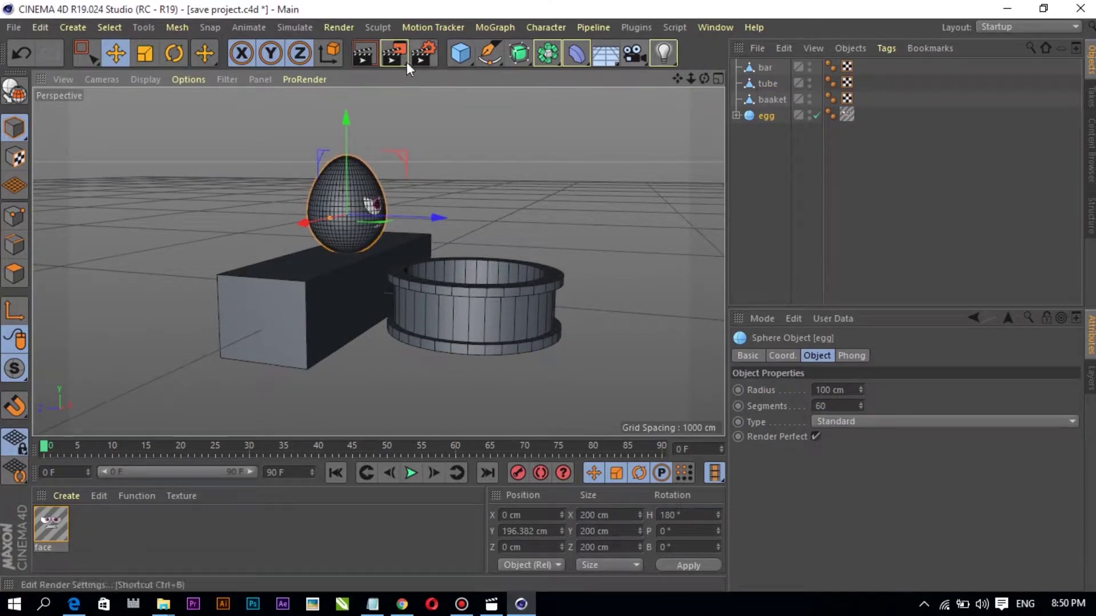
left_click_drag(347, 114, 348, 111)
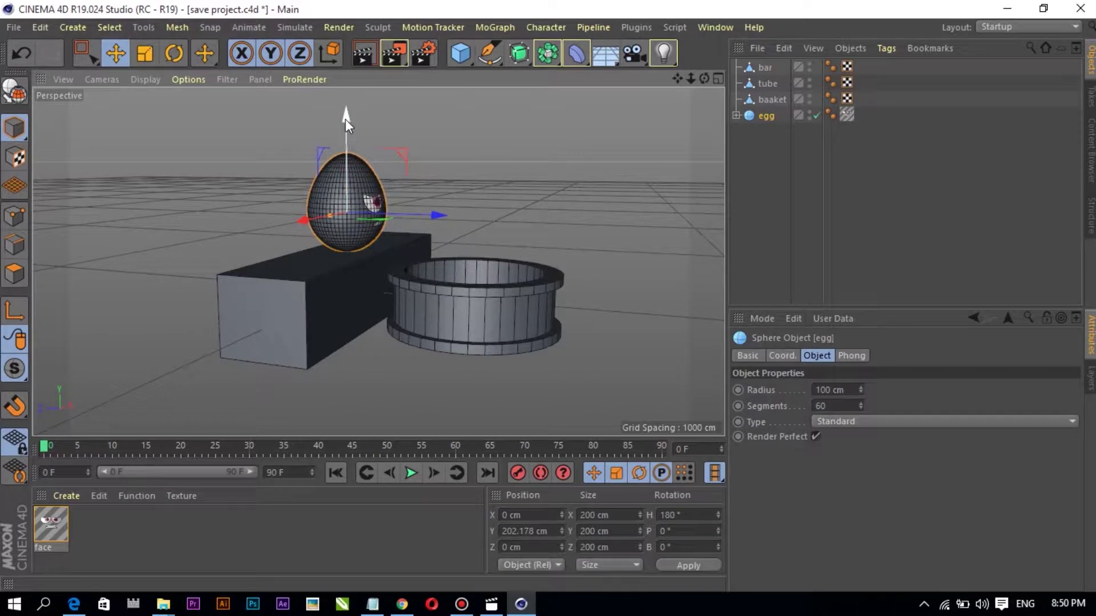
left_click(498, 305)
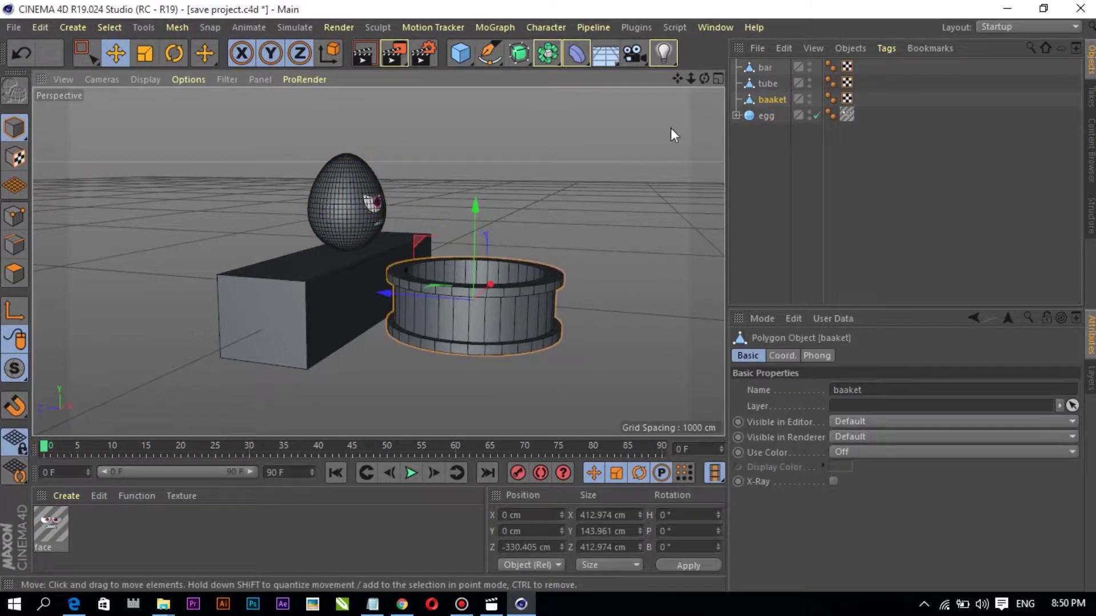
left_click_drag(706, 78, 622, 172)
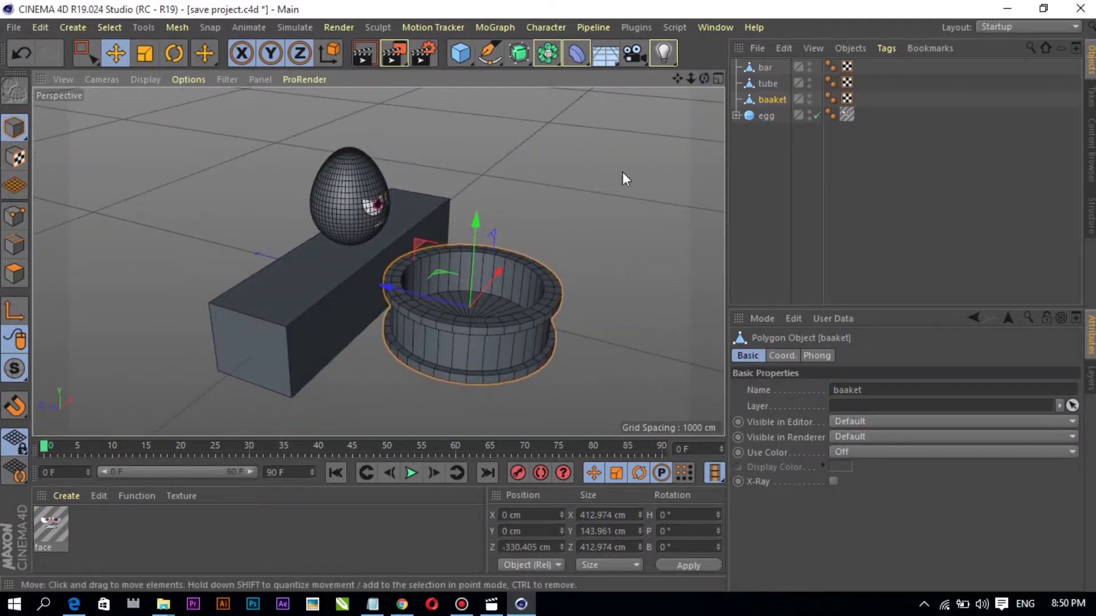
left_click(326, 315)
left_click_drag(704, 78, 685, 68)
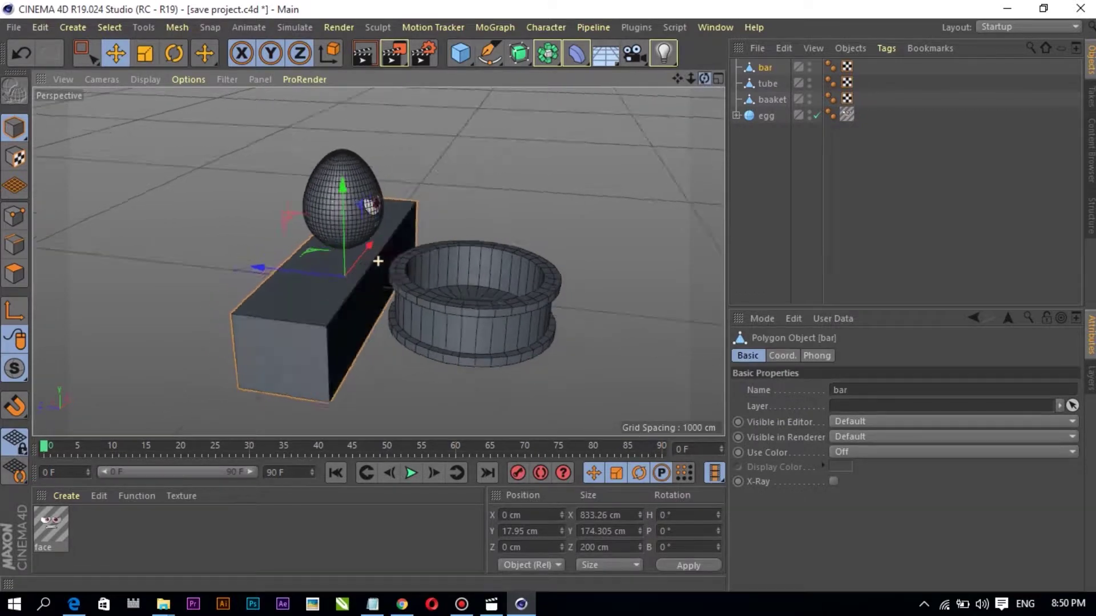
left_click_drag(378, 261, 378, 261, "alt")
Deselect everything and switch to a single enlarged Top view
left_click(124, 246)
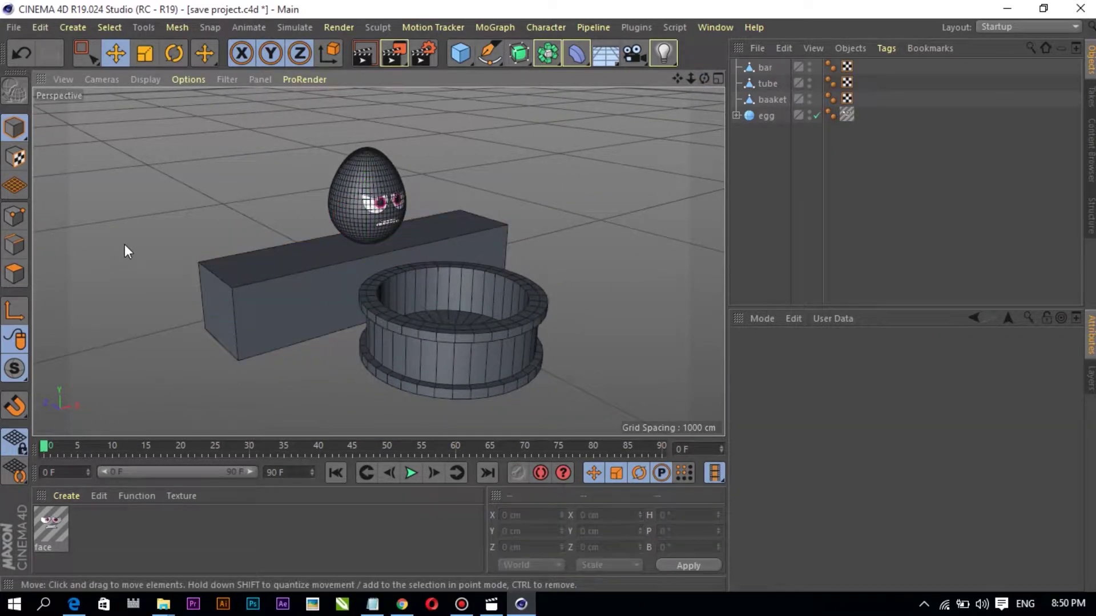
left_click(259, 334)
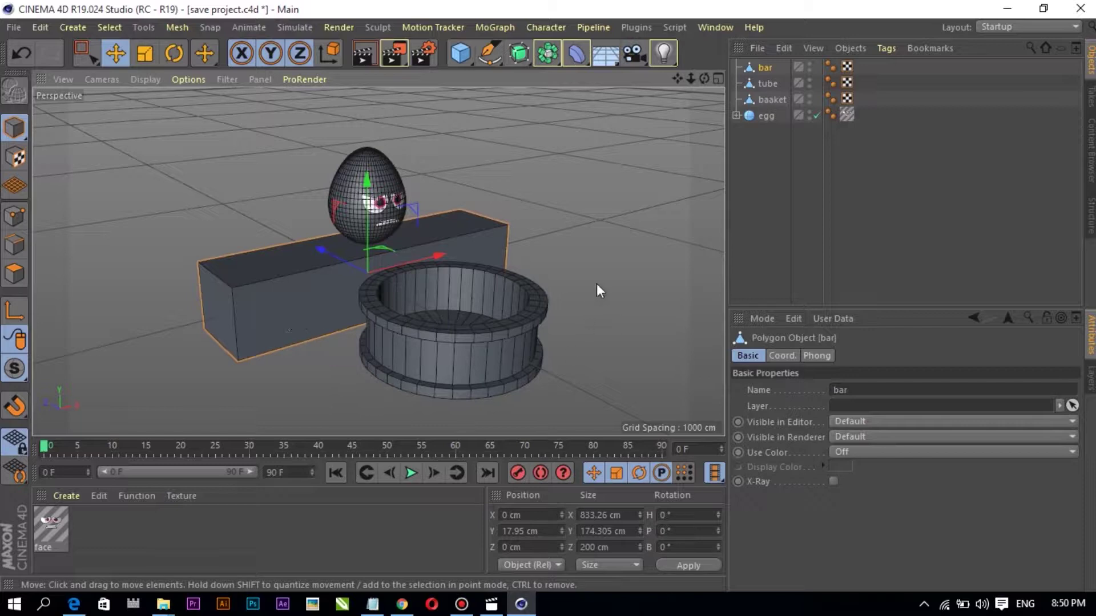
left_click(597, 283)
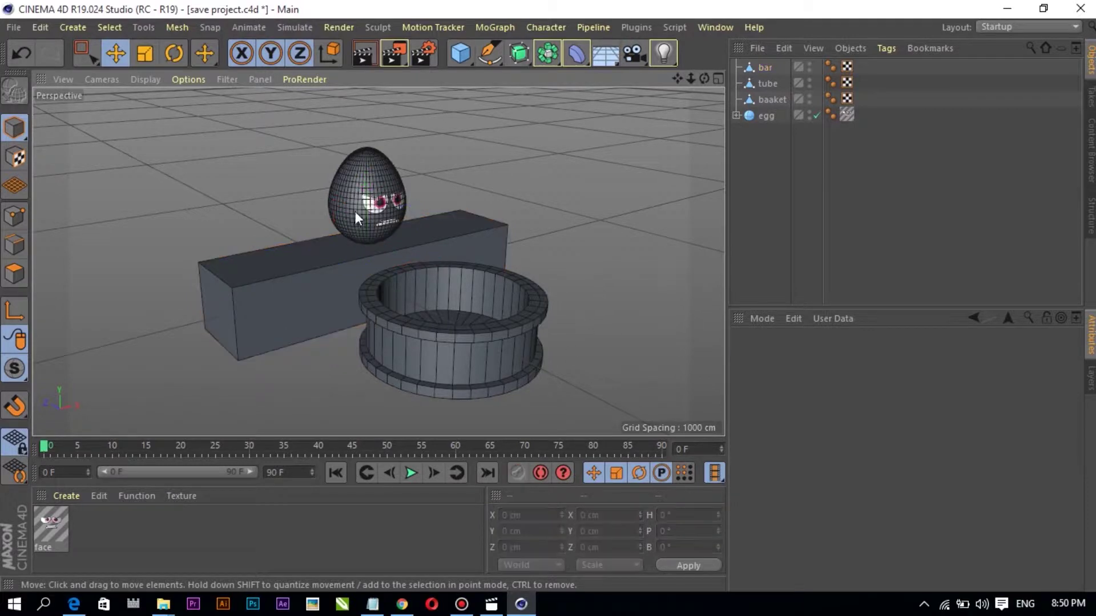
left_click(718, 79)
left_click(717, 79)
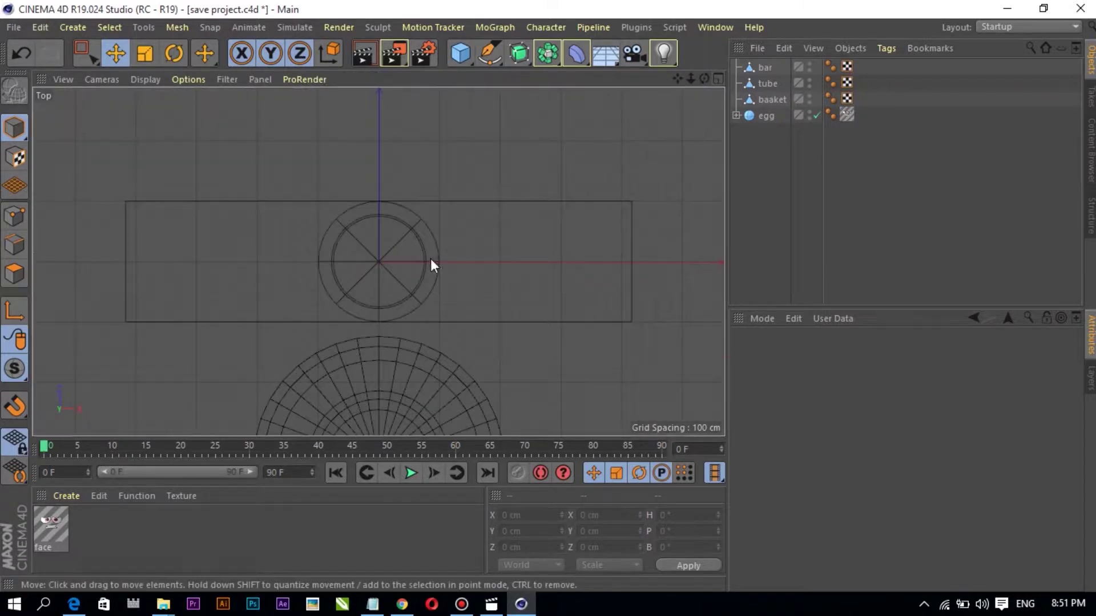
Replay the Movies & TV reference clip from about 0:00:19, then return to Cinema 4D
left_click(717, 80)
left_click(492, 604)
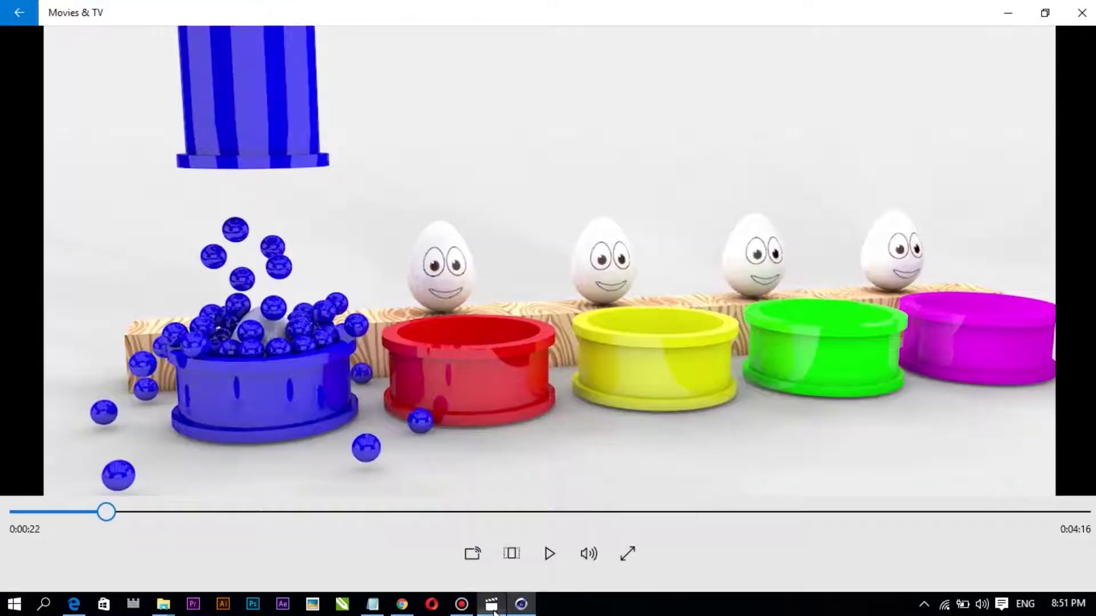
left_click(549, 554)
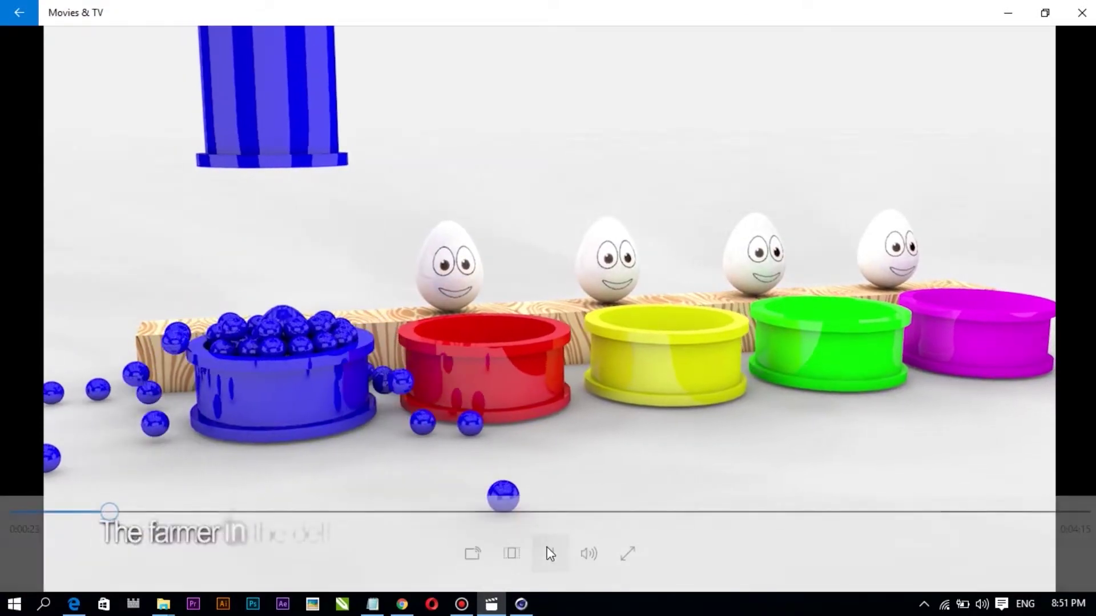
left_click(556, 552)
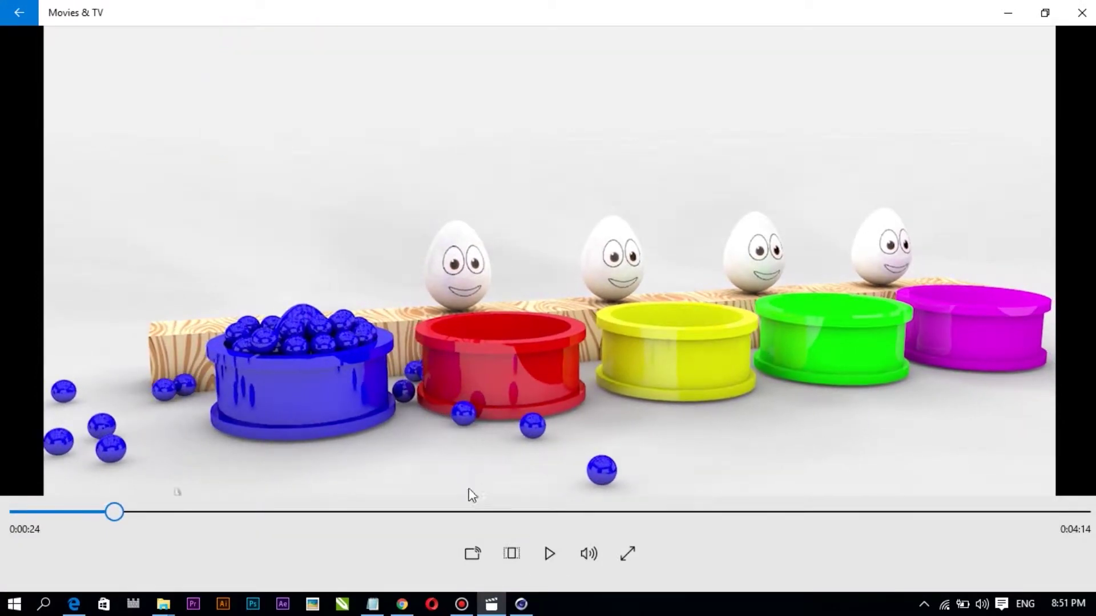
left_click_drag(114, 512, 94, 512)
left_click(548, 556)
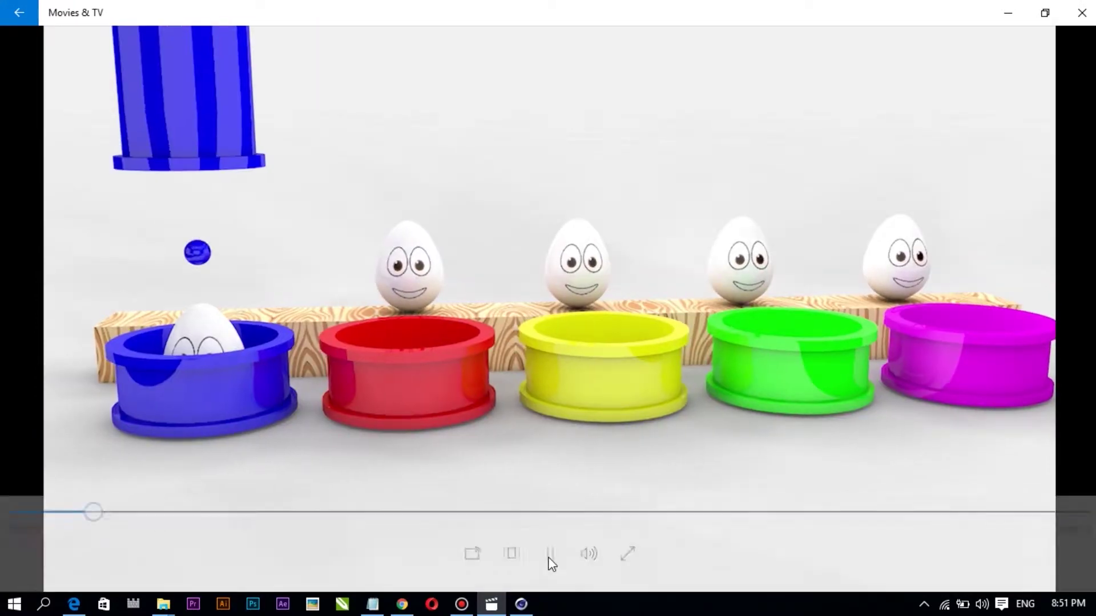
left_click(549, 557)
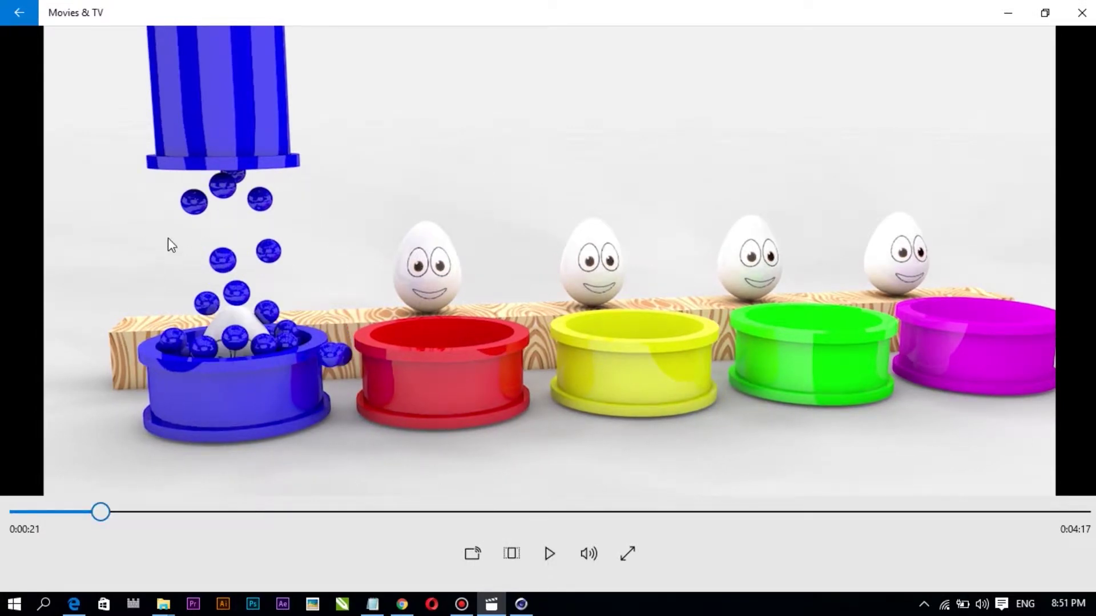
left_click(521, 604)
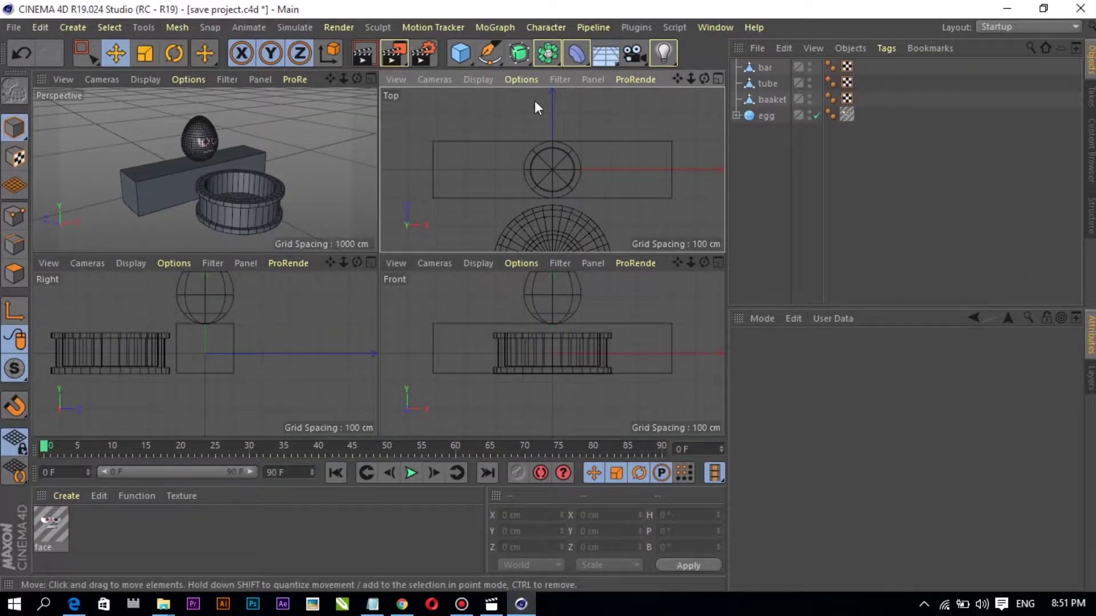
Maximize the Perspective view and bring up the primitive objects flyout
left_click(371, 80)
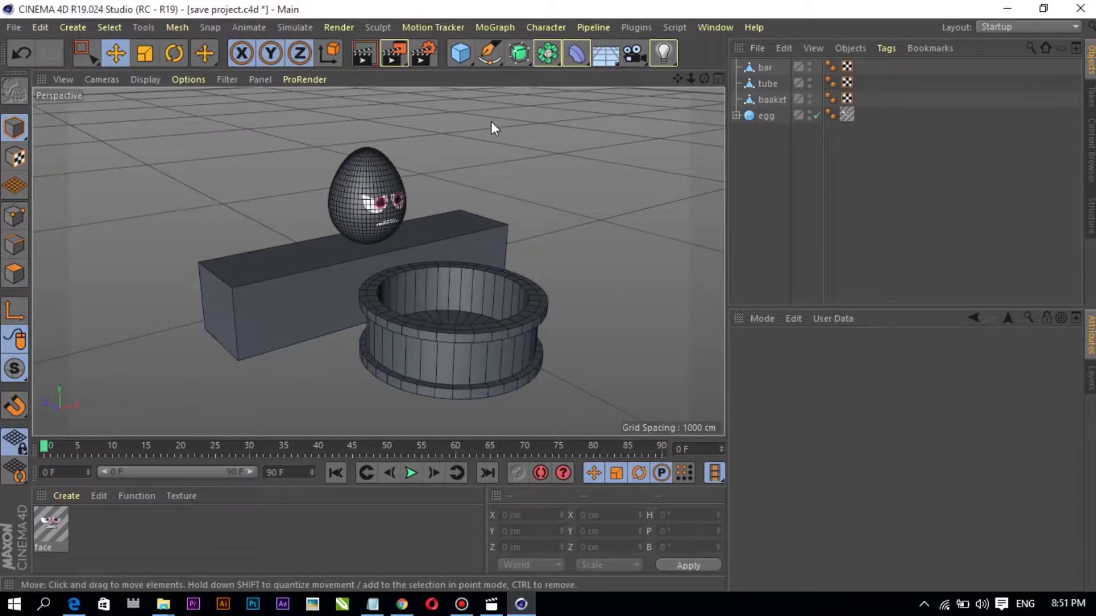
left_click(460, 59)
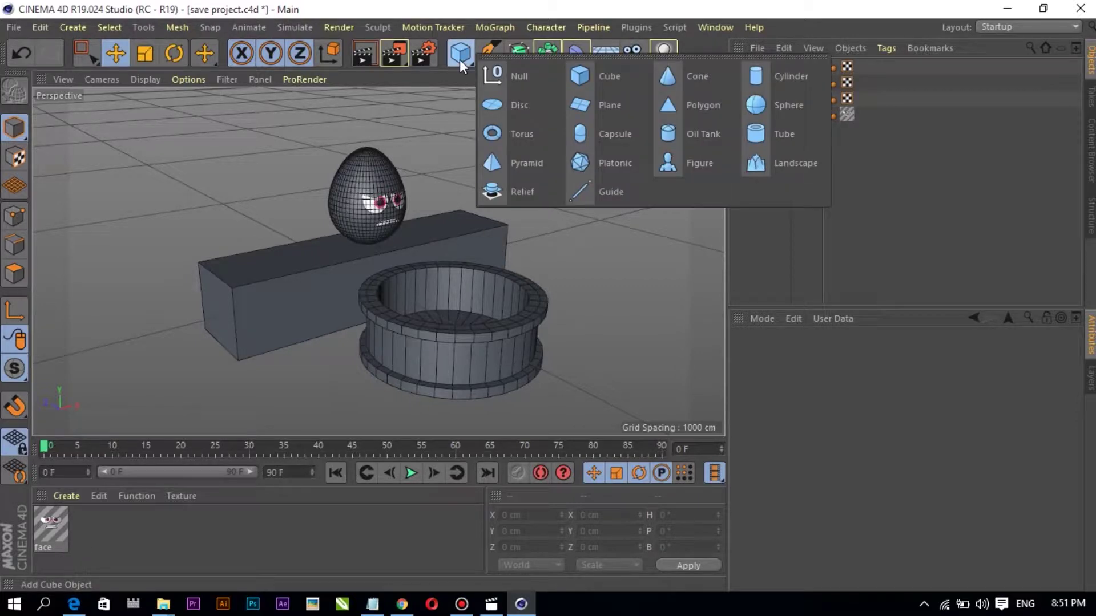
Add a Sphere with 60 segments and a 15 cm radius
left_click(766, 103)
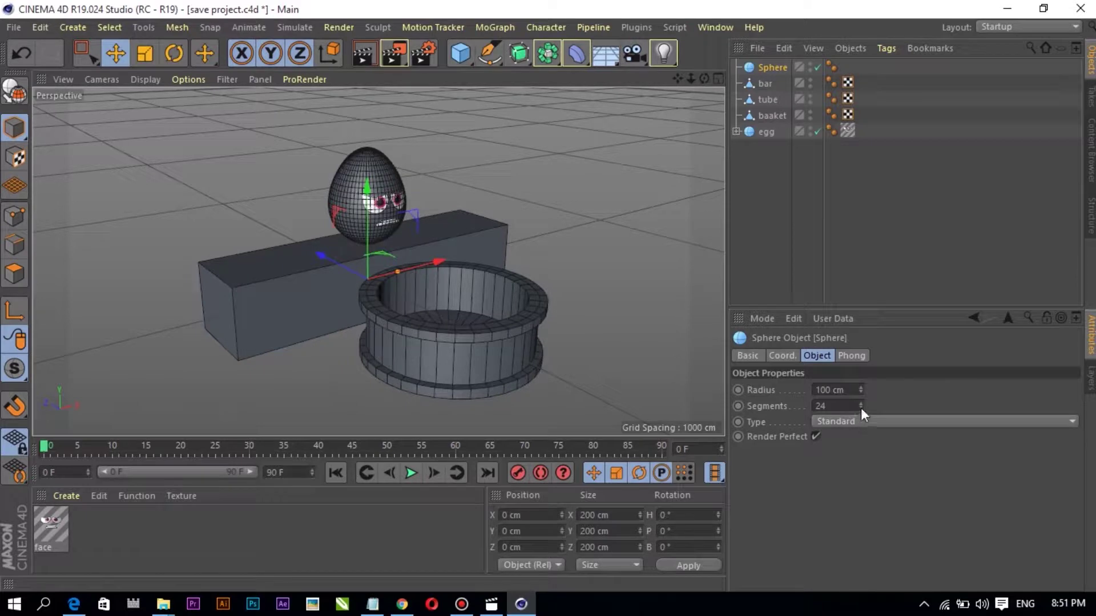
left_click_drag(861, 405, 800, 406)
left_click(828, 404)
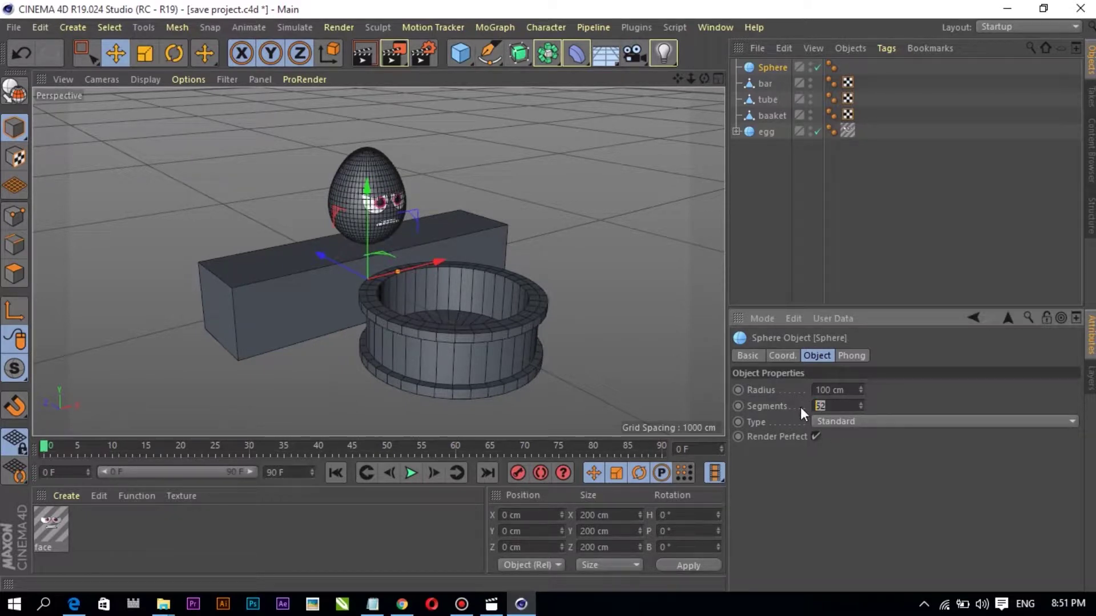
type("0")
left_click(832, 390)
left_click_drag(832, 390, 812, 390)
type("1")
type("5")
key("Return")
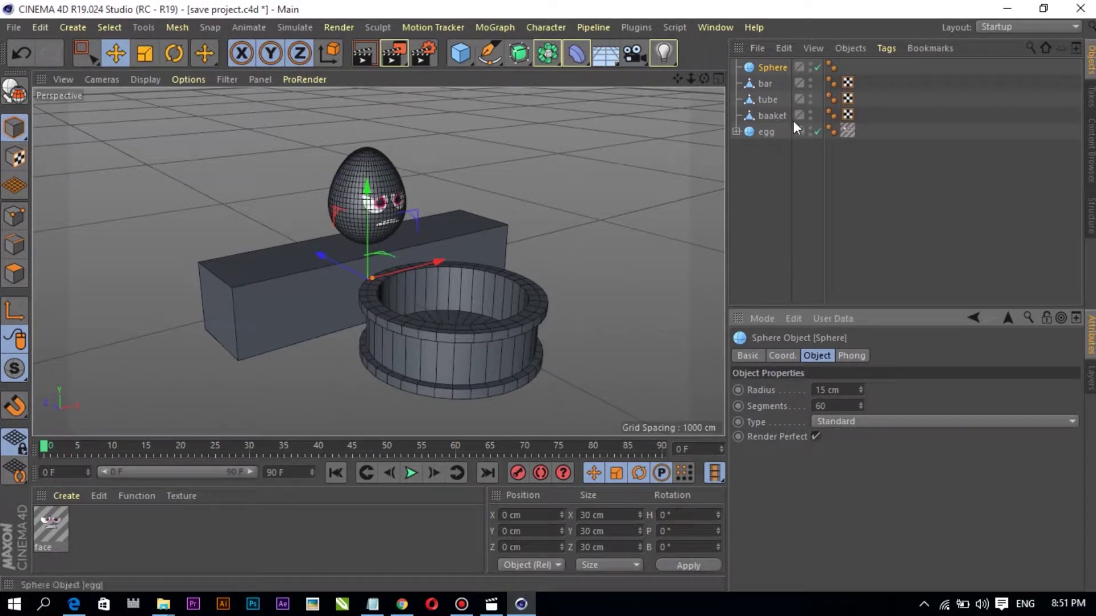
Hide the egg, bar, tube and basket in the viewport
left_click(810, 129)
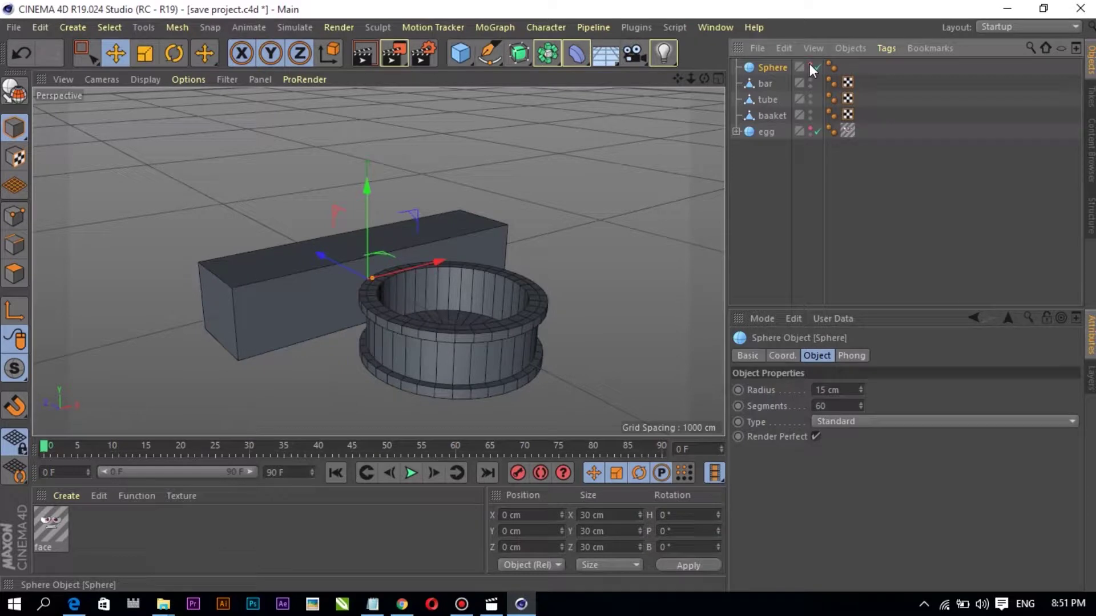
left_click(810, 80)
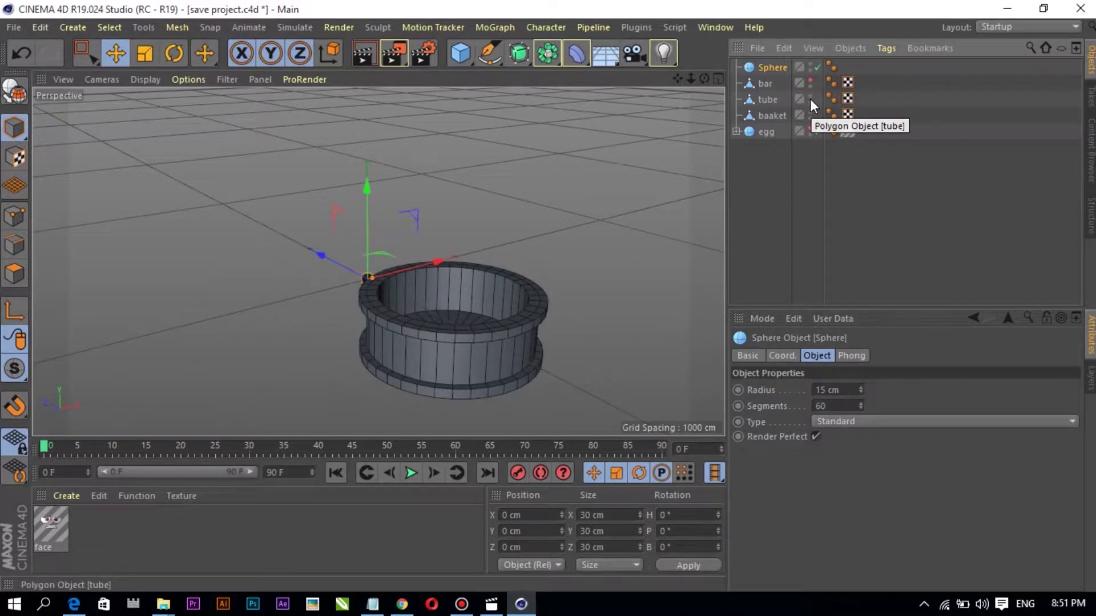
left_click(810, 115)
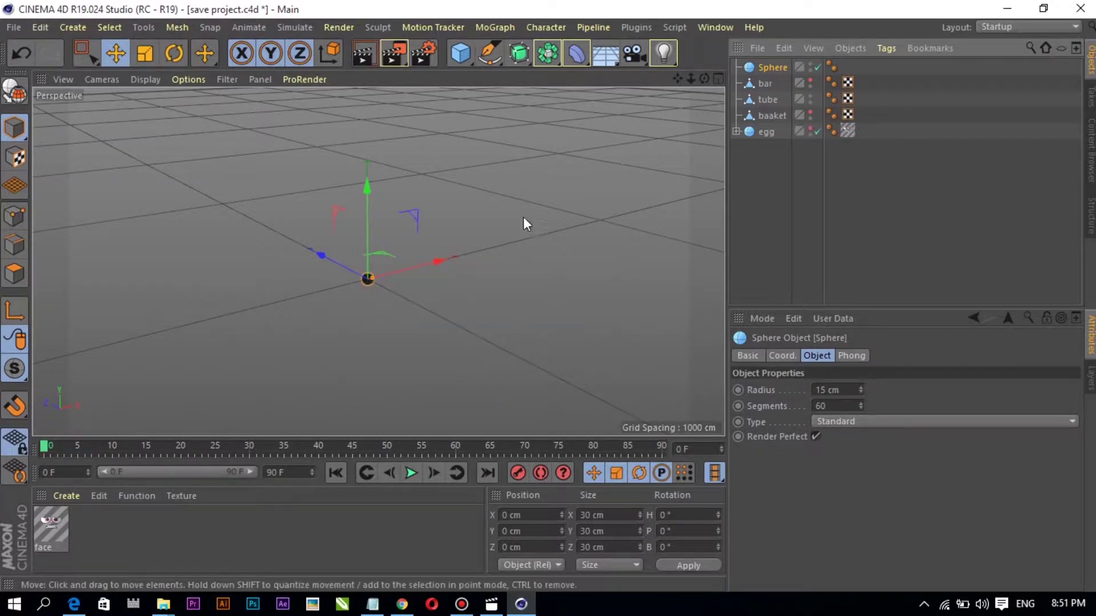
scroll(468, 293, "up", 3)
left_click(468, 293)
scroll(355, 282, "up", 3)
scroll(360, 279, "up", 2)
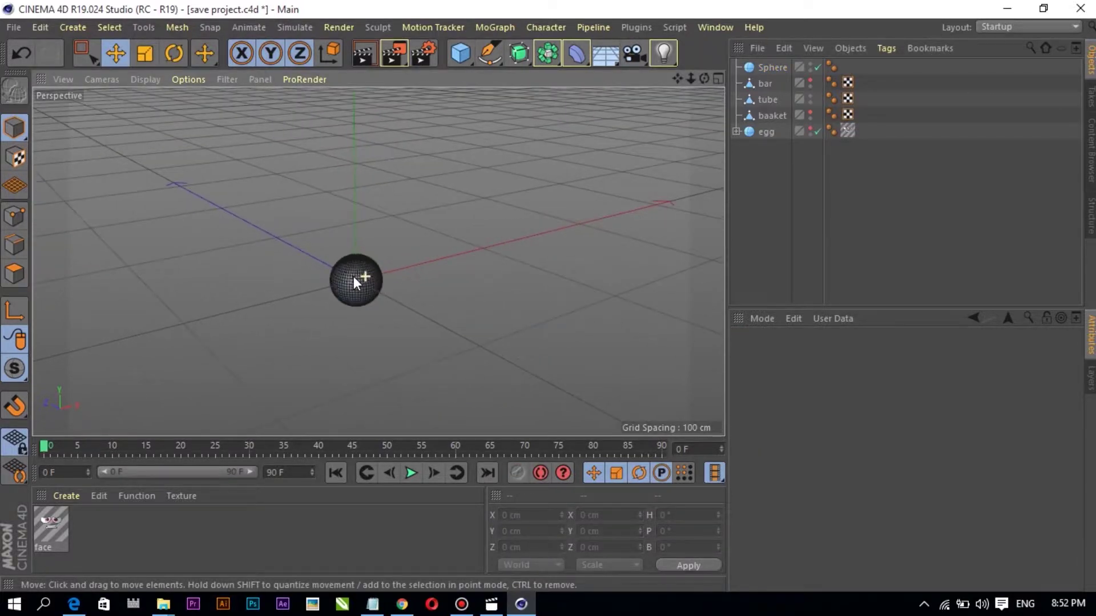
scroll(359, 279, "up", 2)
Switch the viewport display to Gouraud Shading
left_click(143, 80)
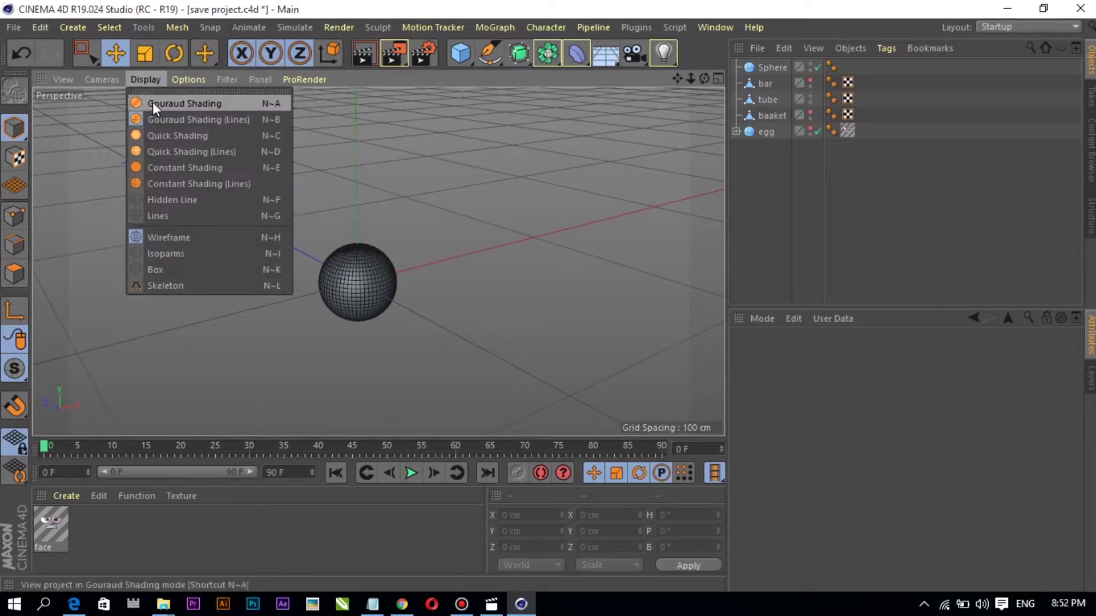
left_click(152, 101)
scroll(368, 268, "down", 3)
scroll(367, 268, "down", 1)
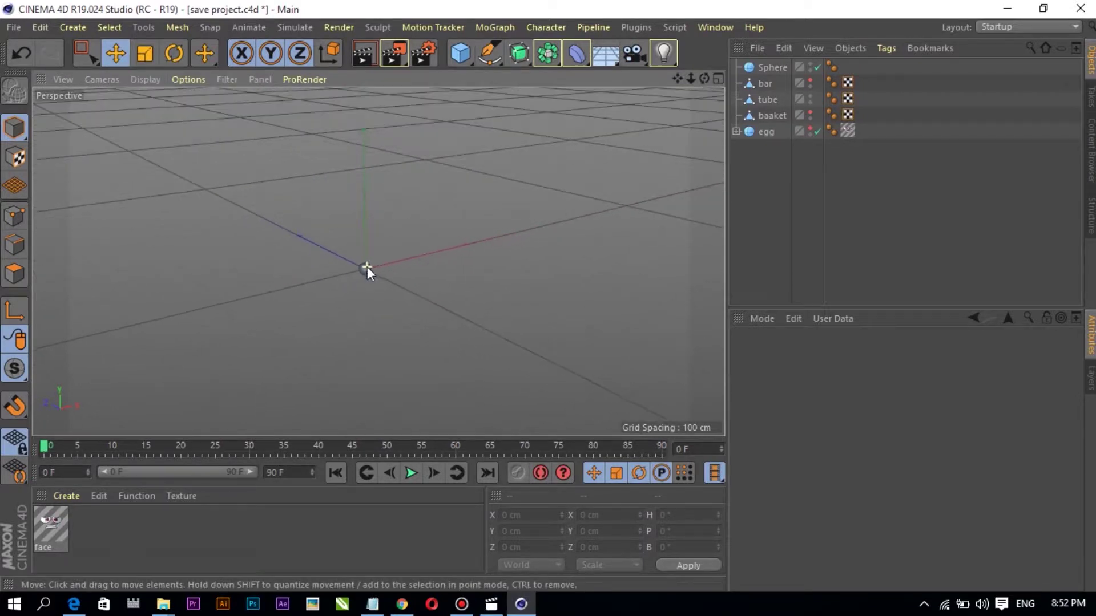
scroll(368, 276, "down", 1)
left_click(354, 271)
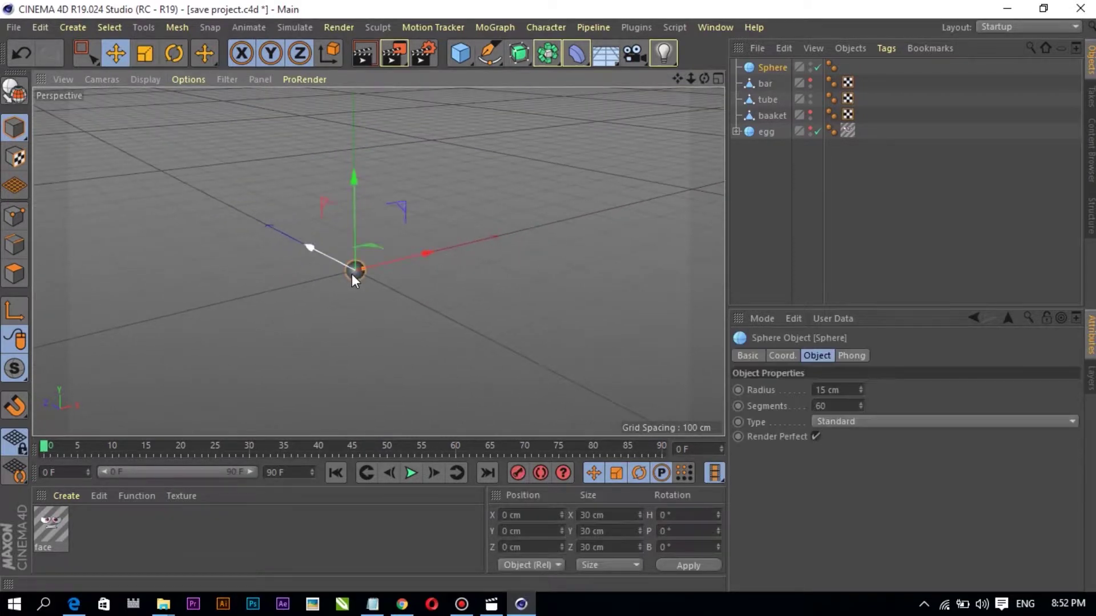
left_click(302, 227)
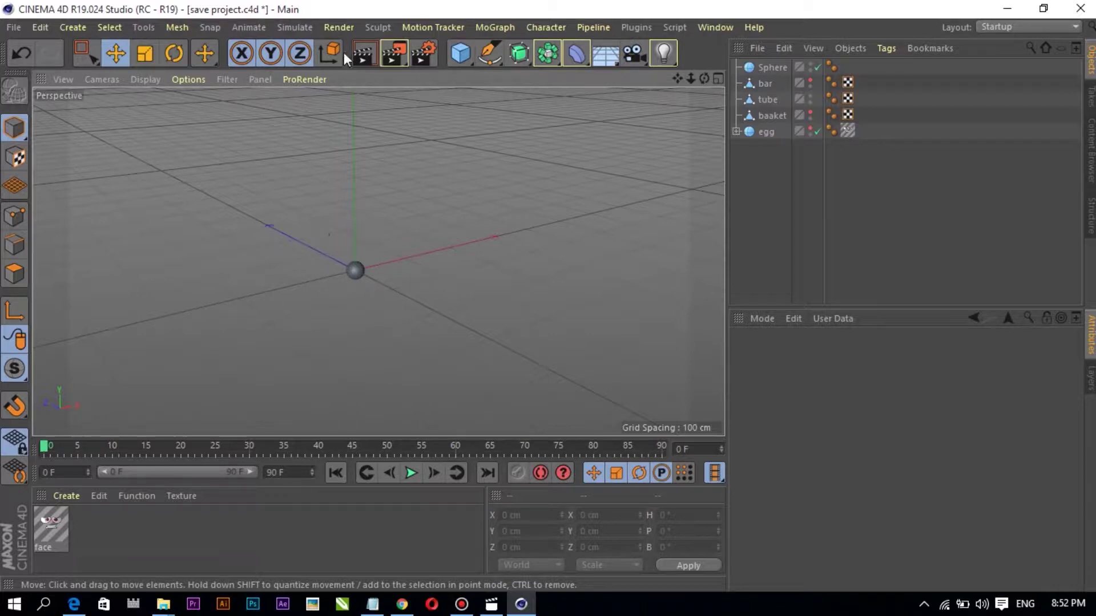
Add a particle Emitter from Simulate > Particles and make the Sphere its child
left_click(414, 28)
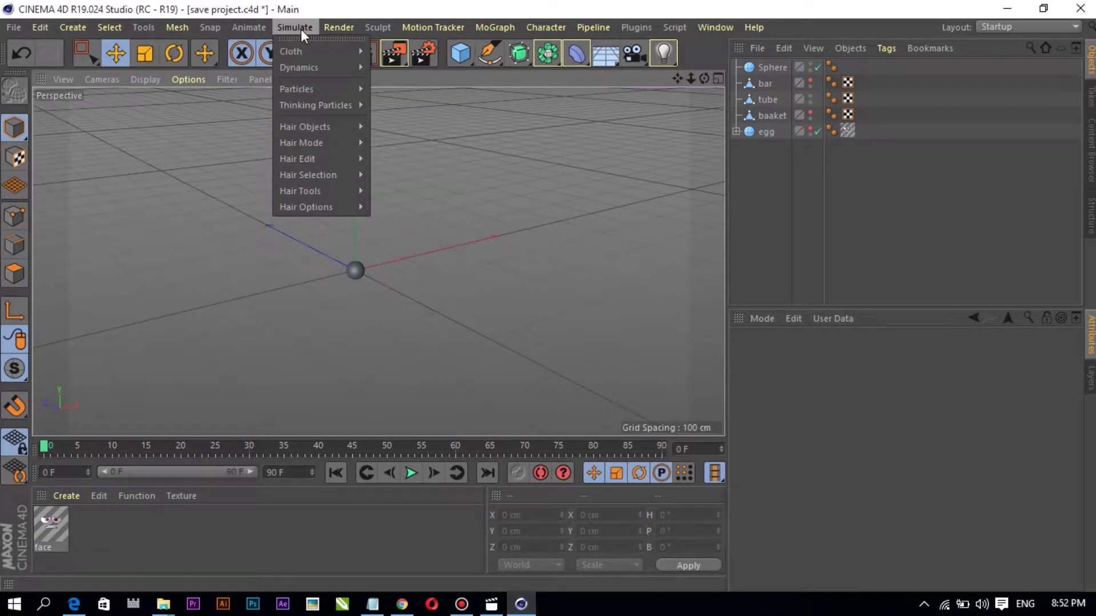
mouse_move(296, 90)
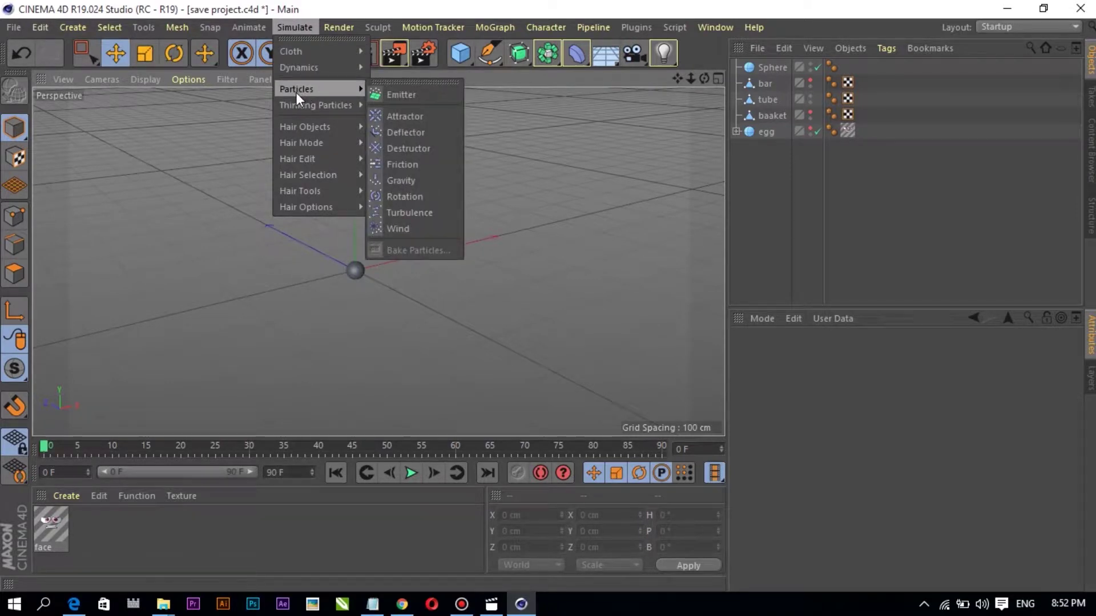
left_click(399, 94)
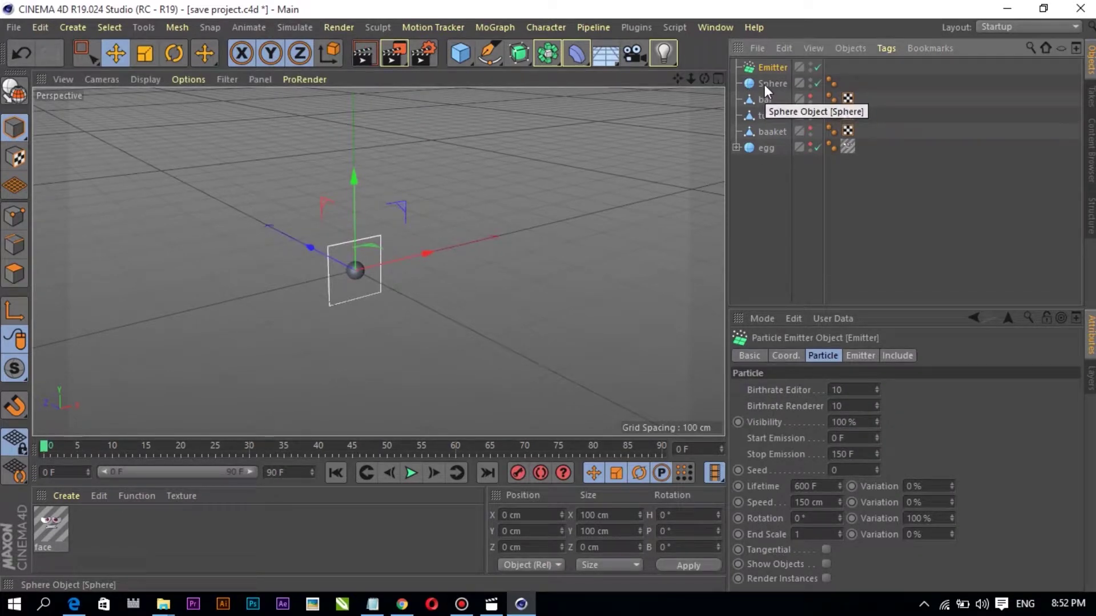
left_click_drag(765, 85, 776, 71)
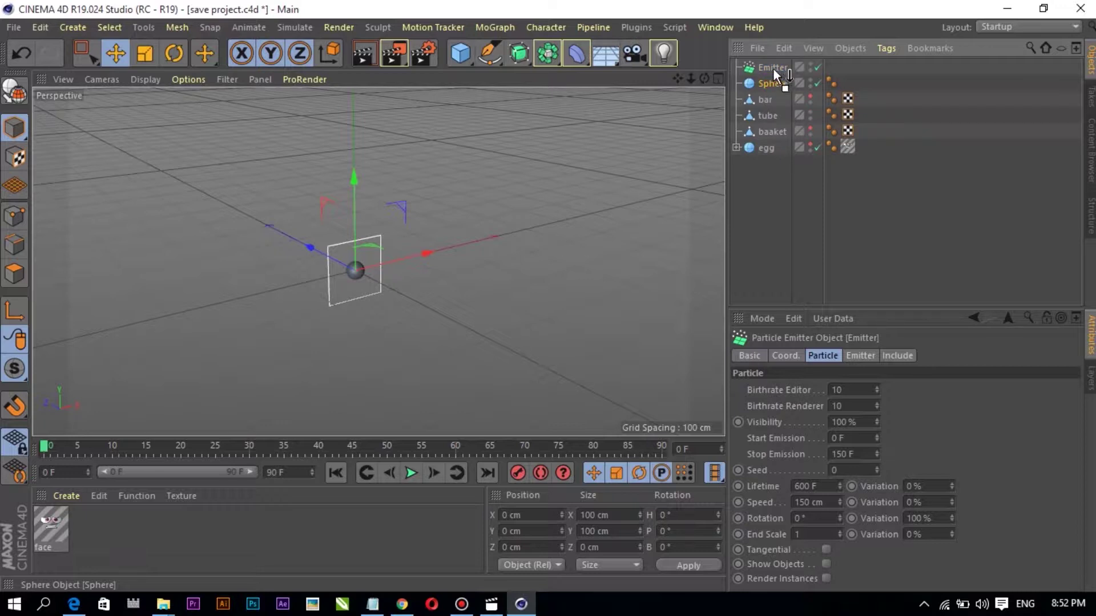
left_click_drag(770, 67, 770, 67)
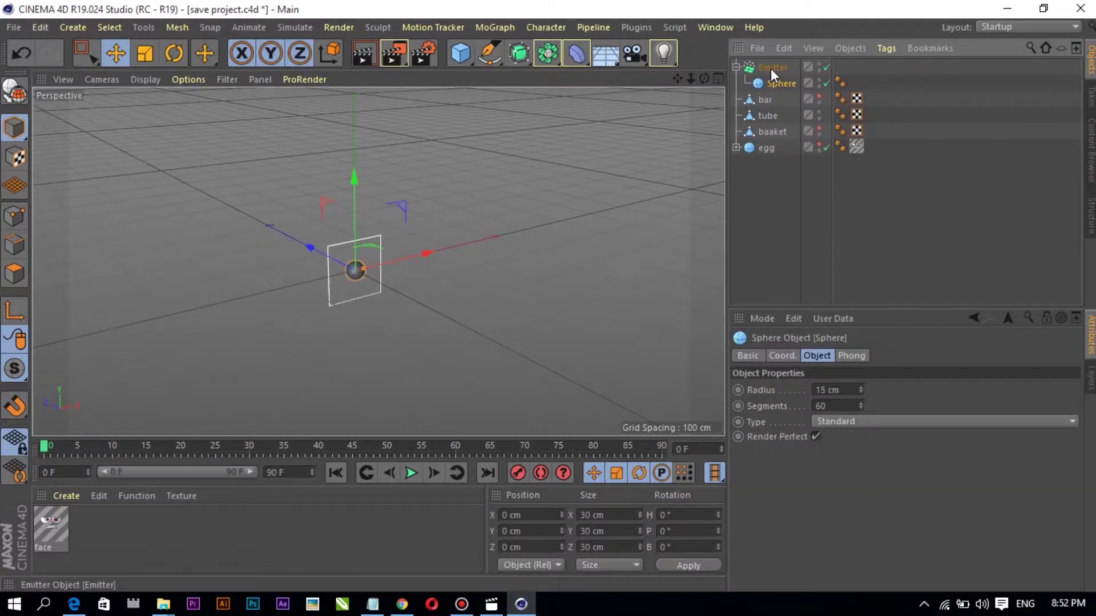
left_click(770, 69)
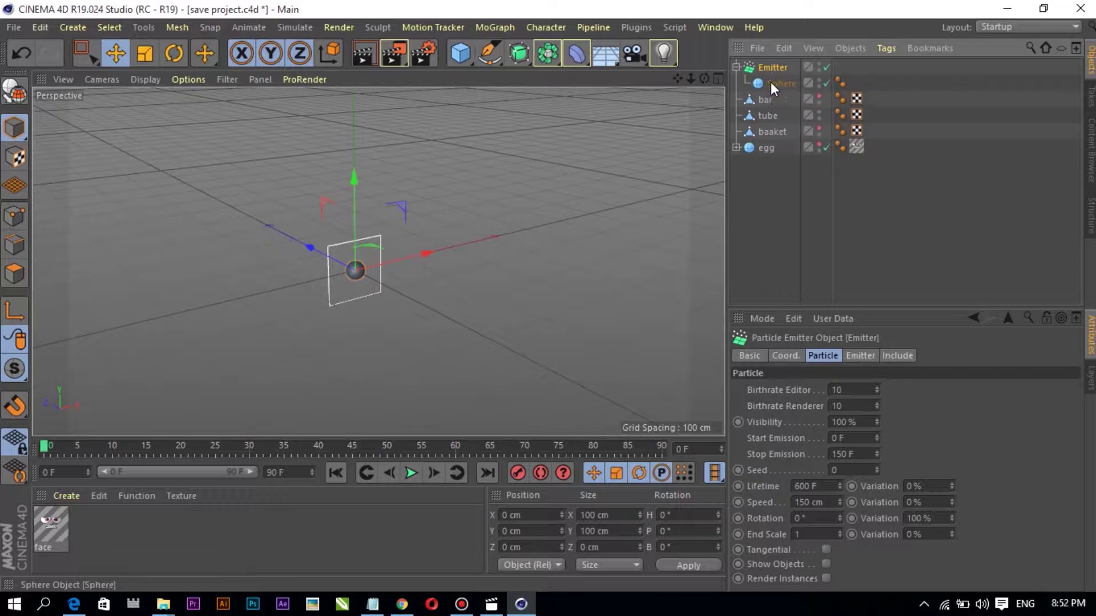
left_click(771, 82)
Enable Show Objects on the Emitter and play from 0F to preview the sphere particles
left_click(771, 69)
left_click(826, 564)
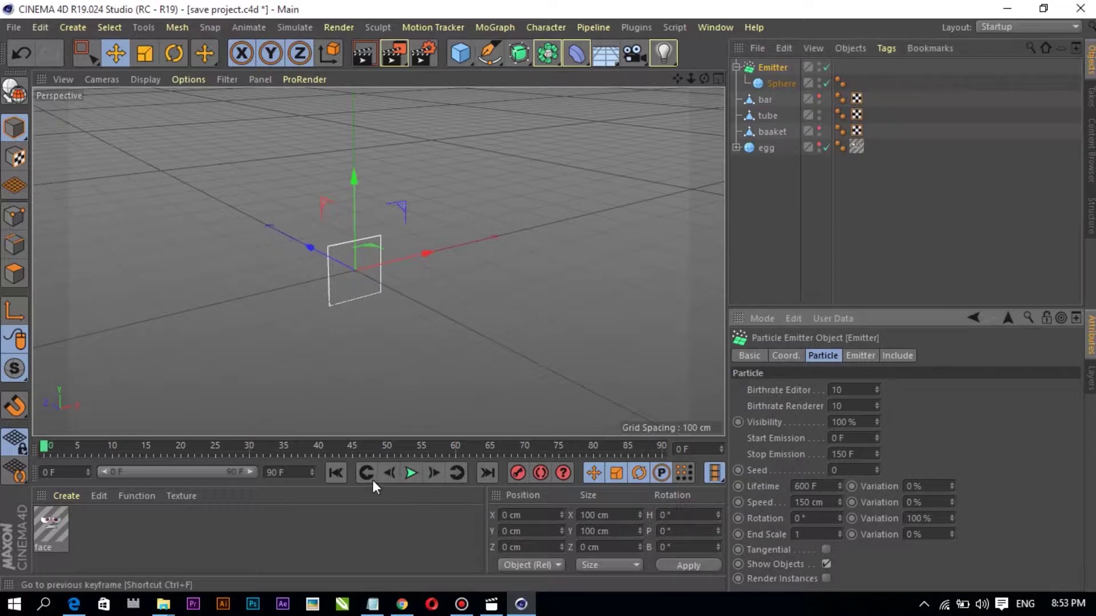
left_click(411, 473)
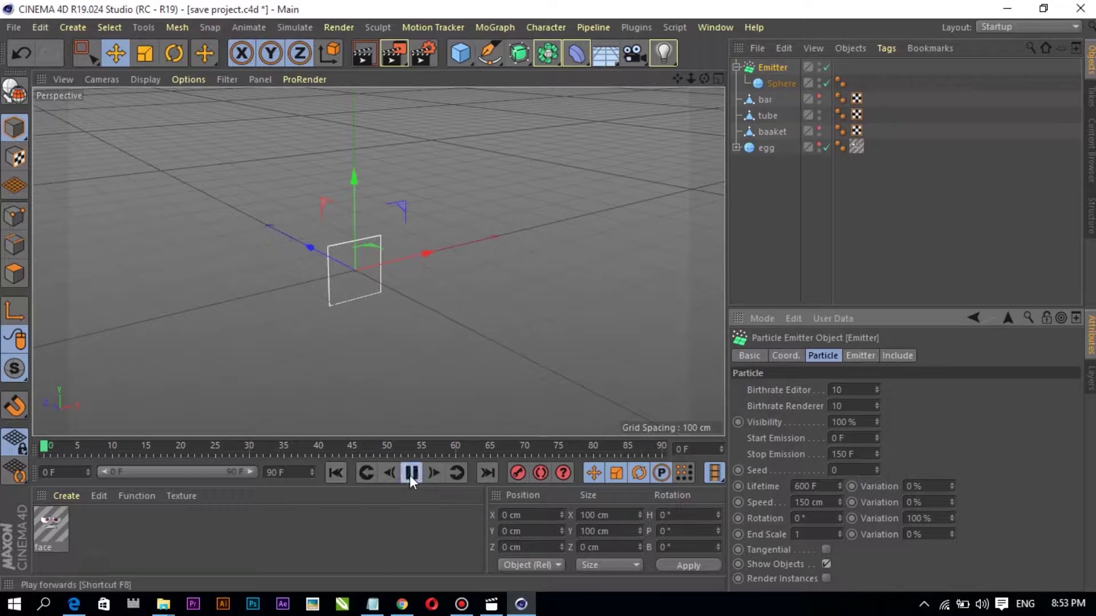
left_click(410, 474)
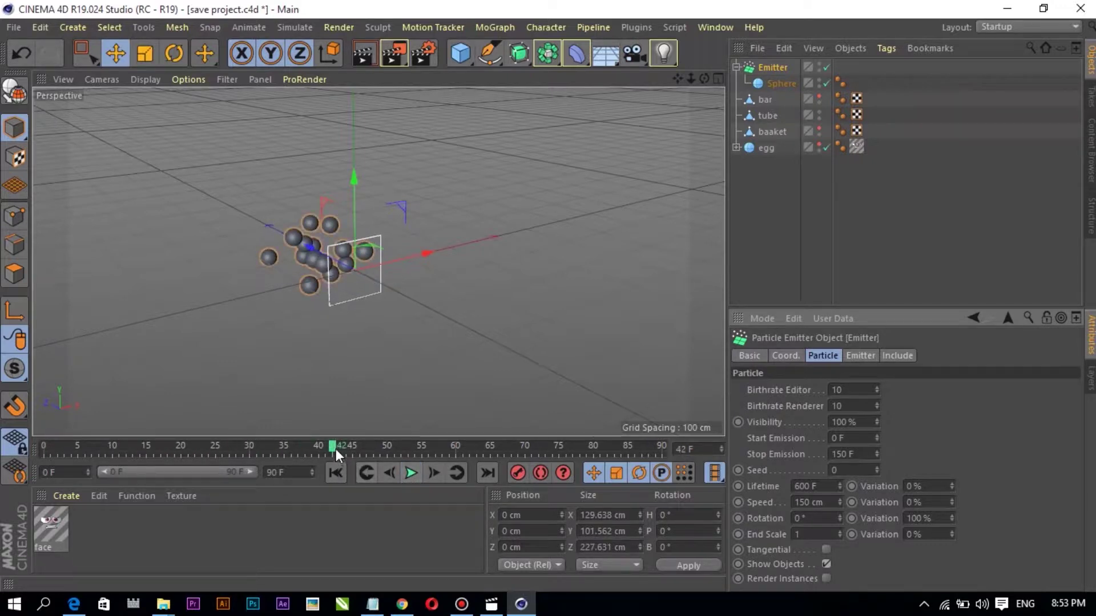
left_click_drag(332, 448, 44, 447)
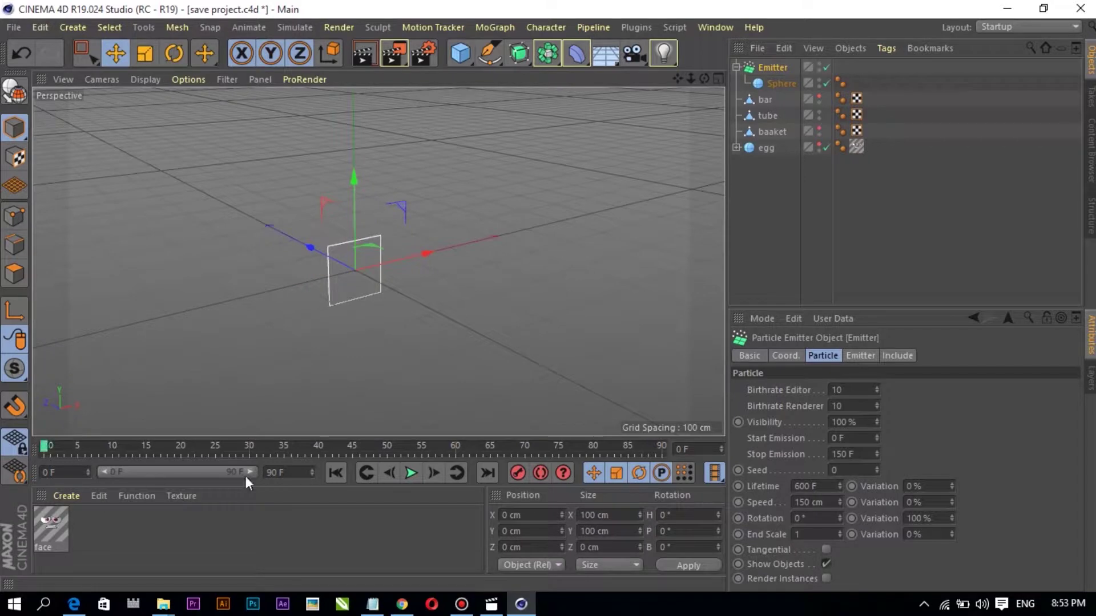
left_click(411, 473)
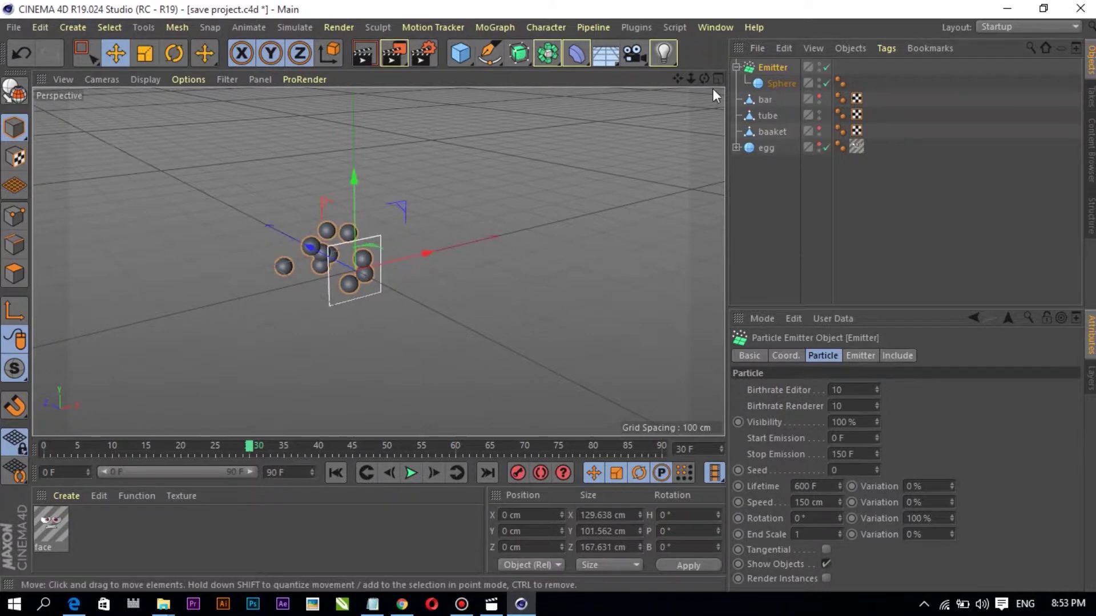
left_click_drag(704, 78, 296, 280)
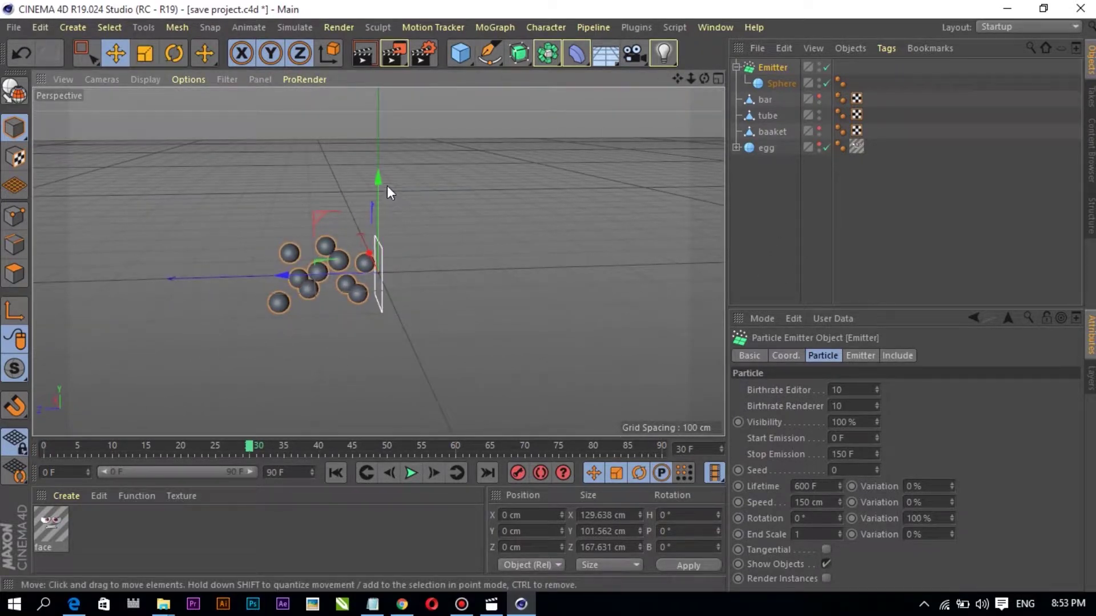
left_click(177, 55)
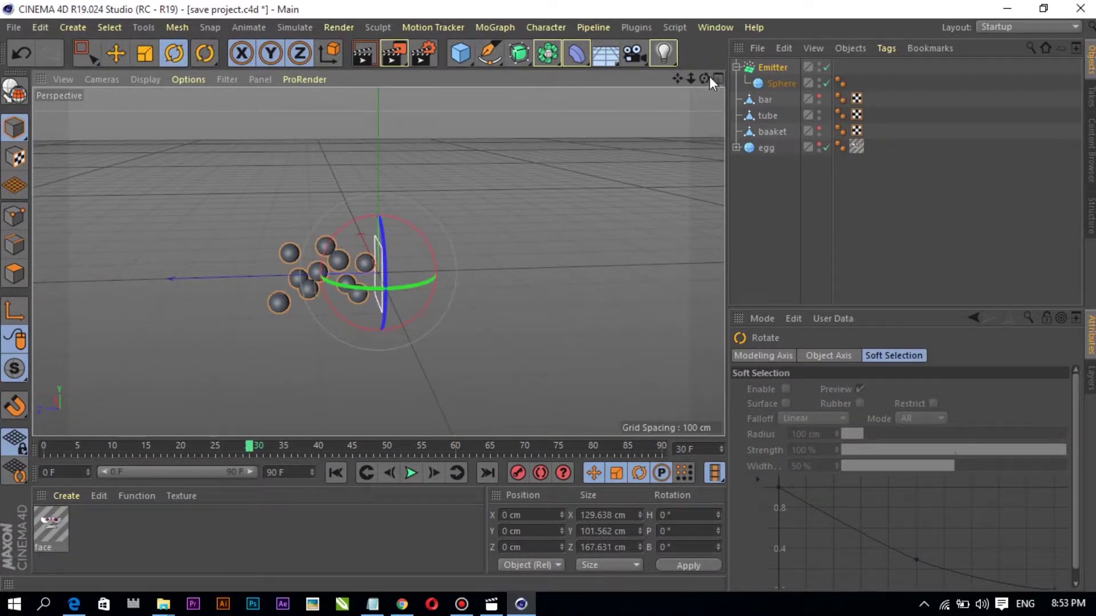
Tilt the emitter to P -90° so it fires downward
left_click_drag(710, 77, 653, 114)
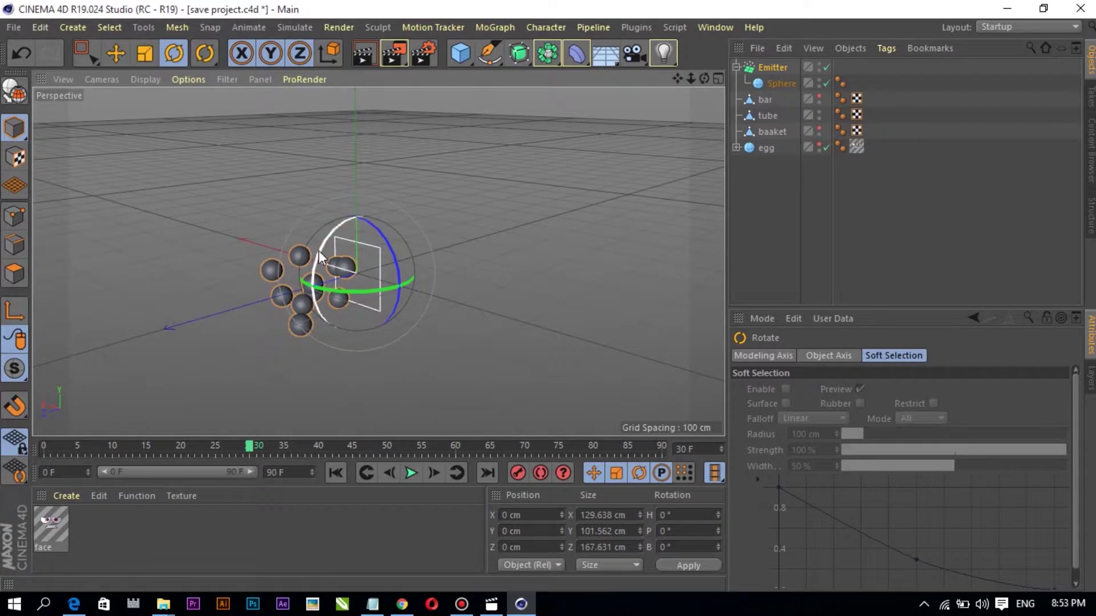
mouse_move(320, 251)
left_mouse_down()
mouse_move(317, 328)
mouse_move(330, 334)
left_mouse_up()
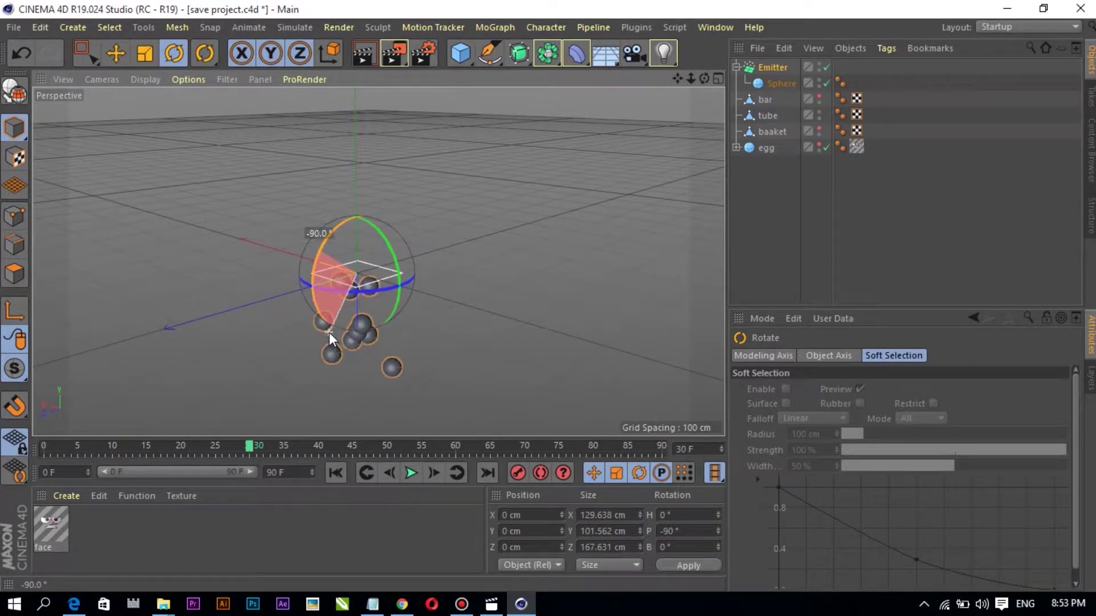
left_click(458, 326)
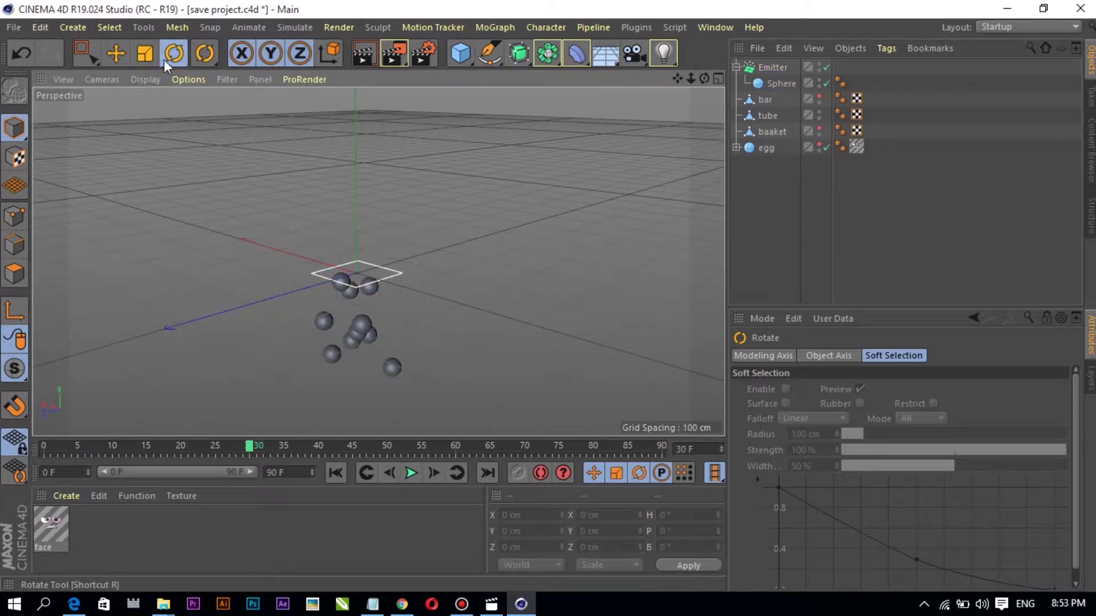
Raise the emitter to Y 258.395 cm and rewind the animation to frame 0
left_click(119, 52)
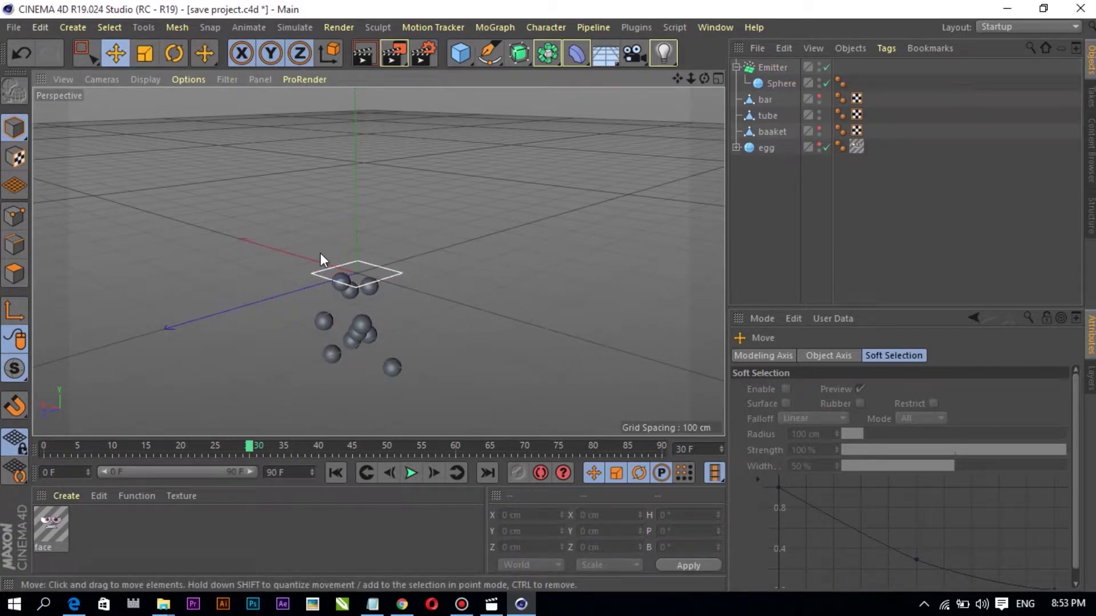
left_click(751, 67)
left_click(737, 67)
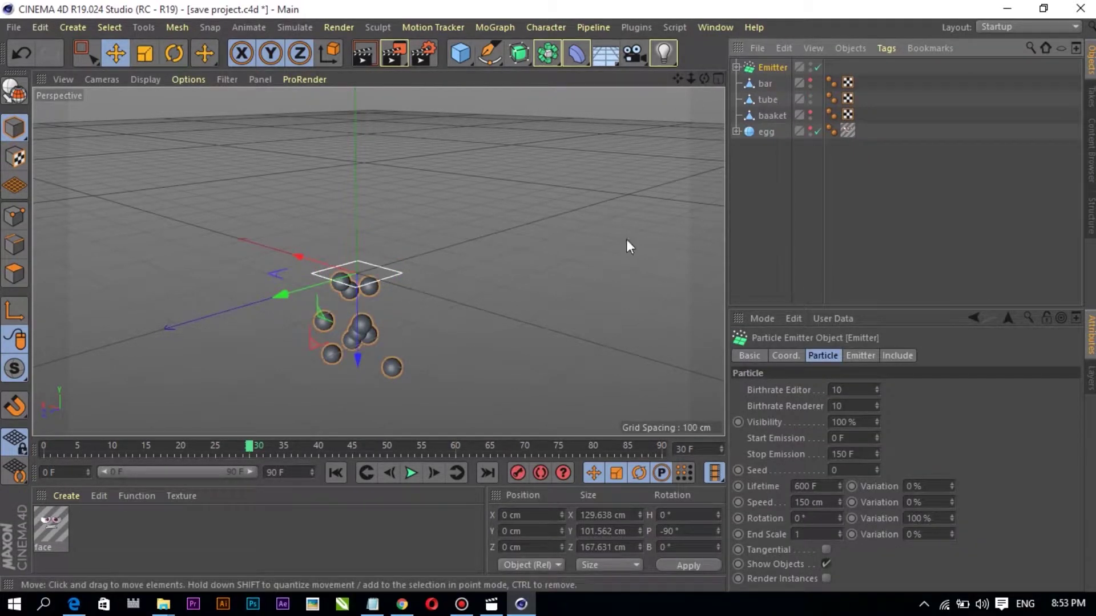
left_click_drag(620, 261, 315, 267, "alt")
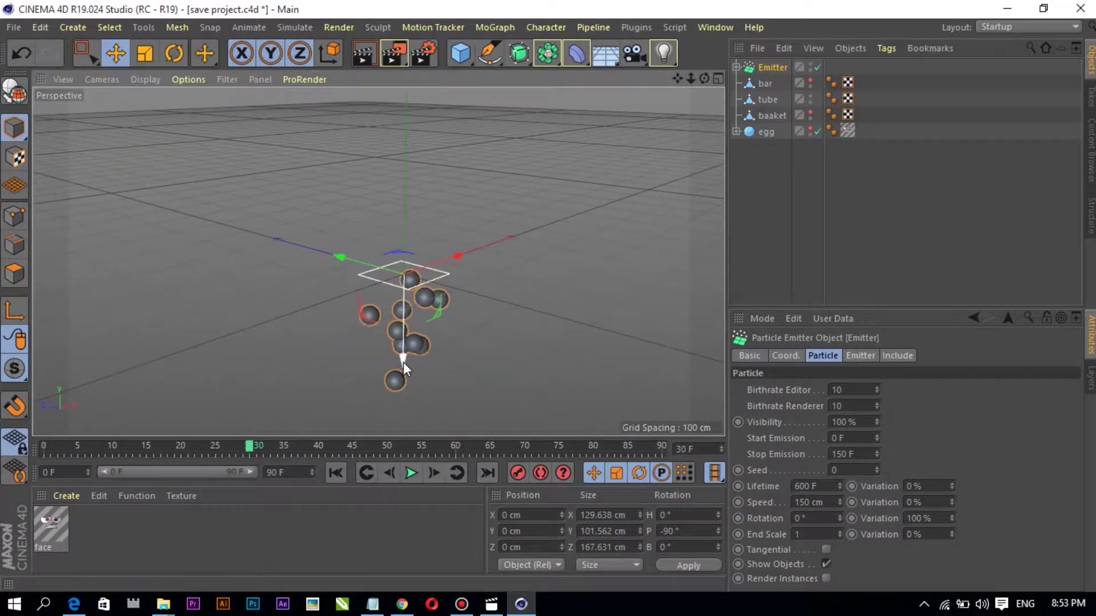
mouse_move(403, 362)
left_mouse_down()
mouse_move(417, 232)
mouse_move(457, 238)
left_mouse_up()
left_click(336, 472)
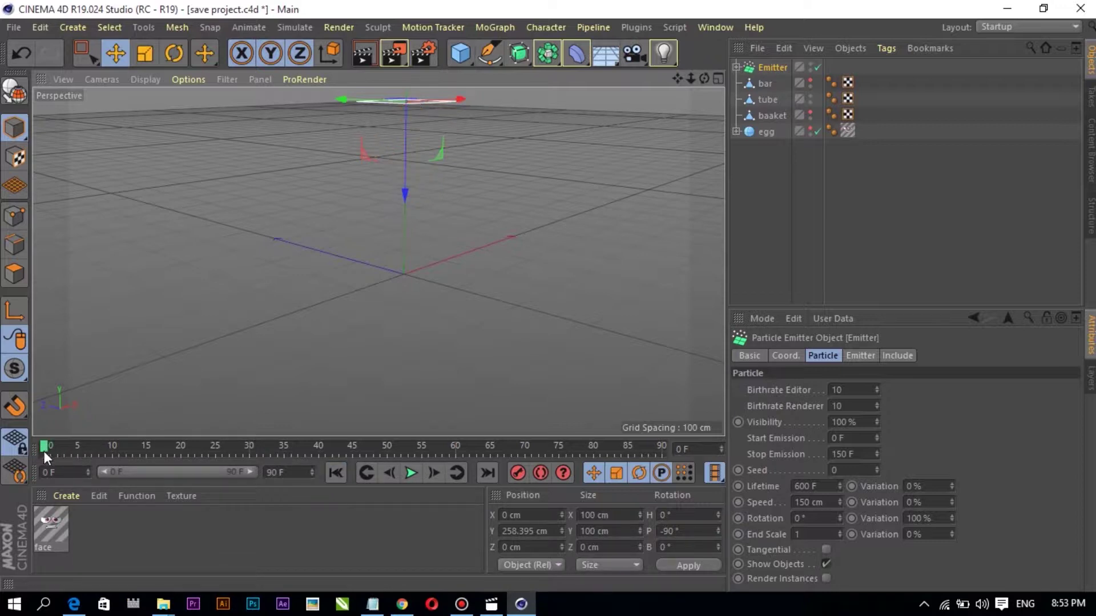
Preview the particle animation, then rewind to frame 0 and zoom out
left_click(405, 471)
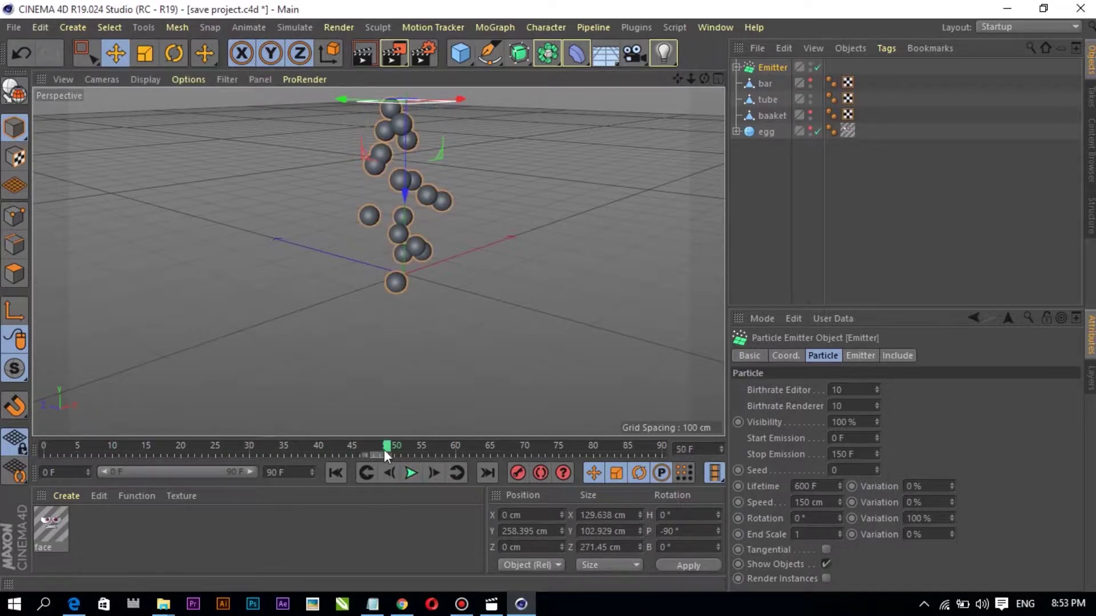
left_click_drag(383, 450, 32, 446)
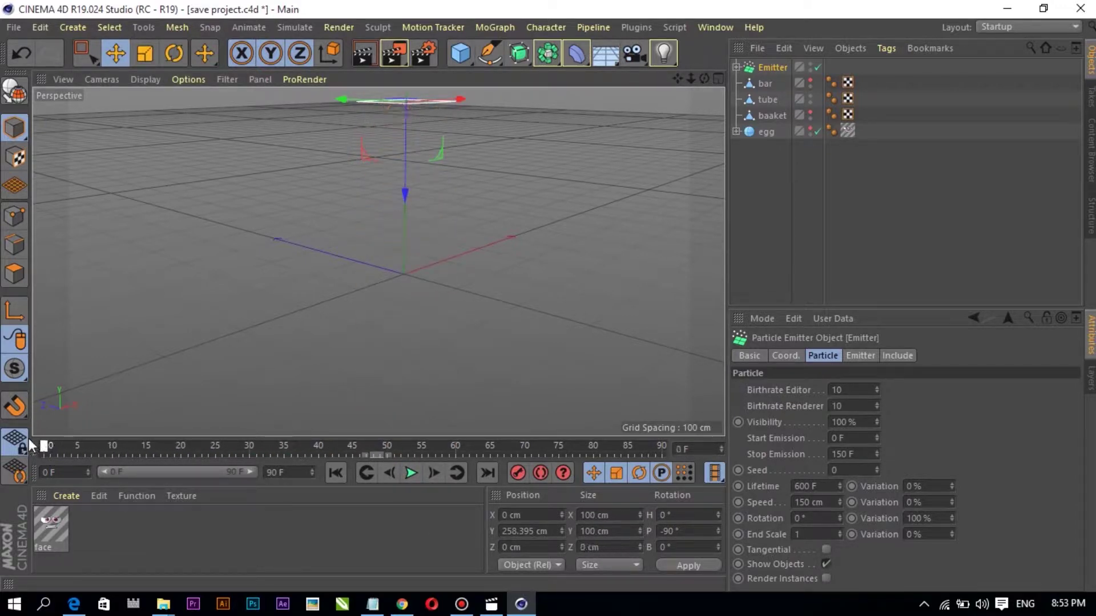
scroll(473, 272, "down", 5)
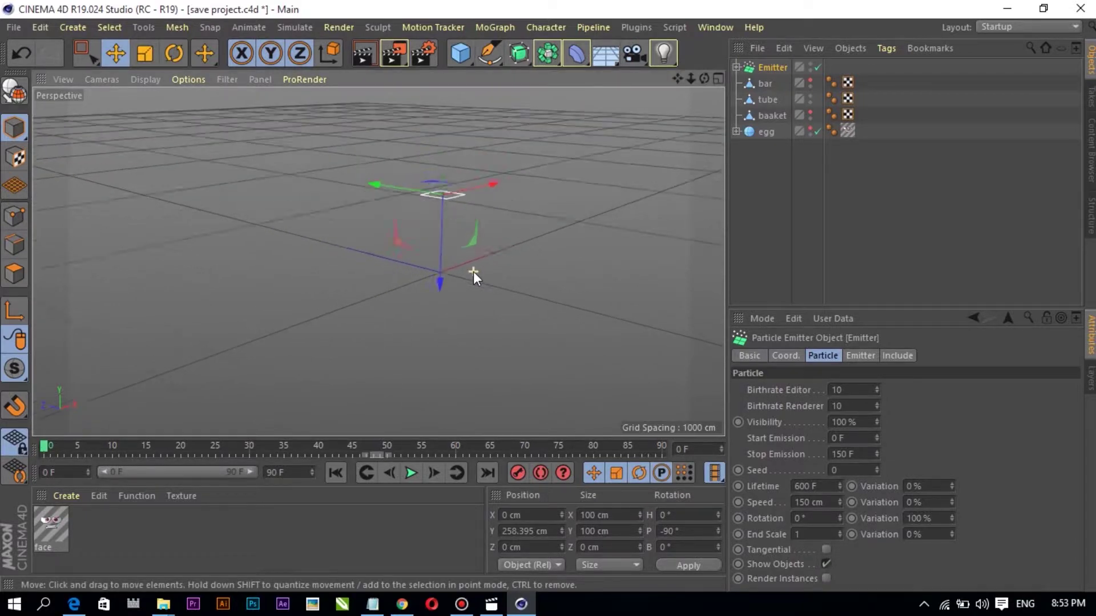
scroll(474, 272, "down", 5)
scroll(509, 111, "up", 3)
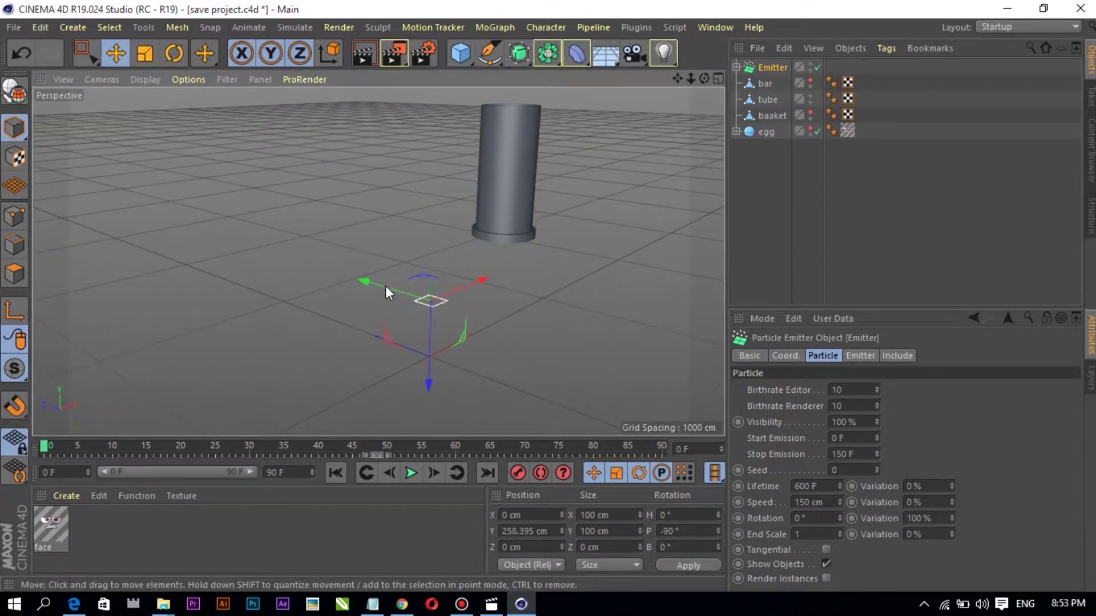
scroll(456, 292, "up", 2)
Move the emitter back to Z -333.972 cm and up to Y 789.419 cm
left_click_drag(360, 281, 430, 304)
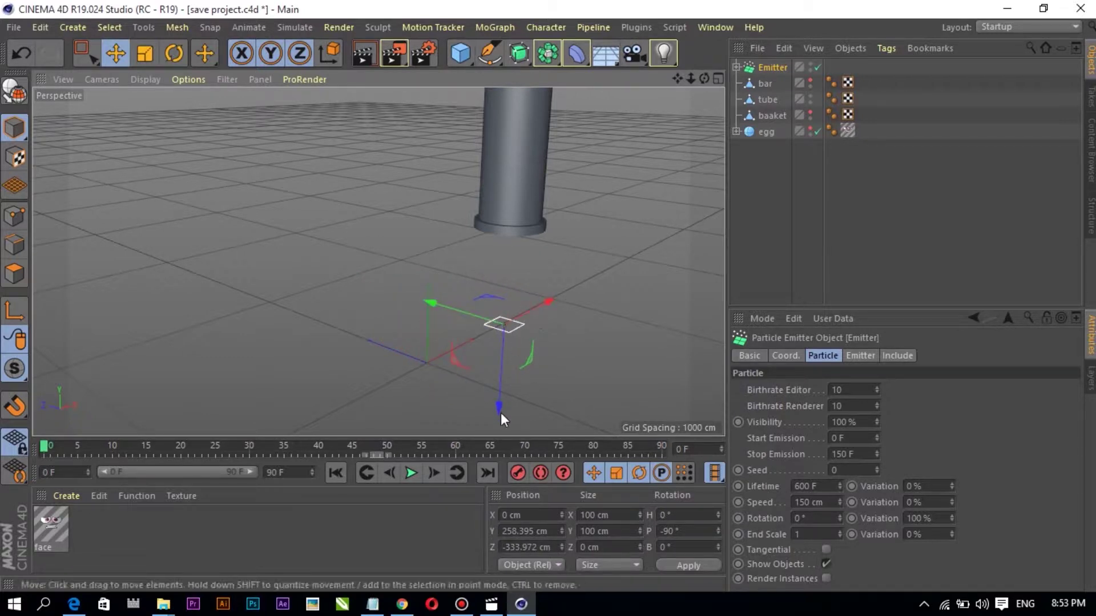
mouse_move(497, 404)
left_mouse_down()
mouse_move(491, 261)
mouse_move(504, 267)
mouse_move(491, 340)
left_mouse_up()
mouse_move(357, 272)
left_mouse_down("alt")
mouse_move(525, 164)
mouse_move(464, 231)
mouse_move(448, 222)
left_mouse_up("alt")
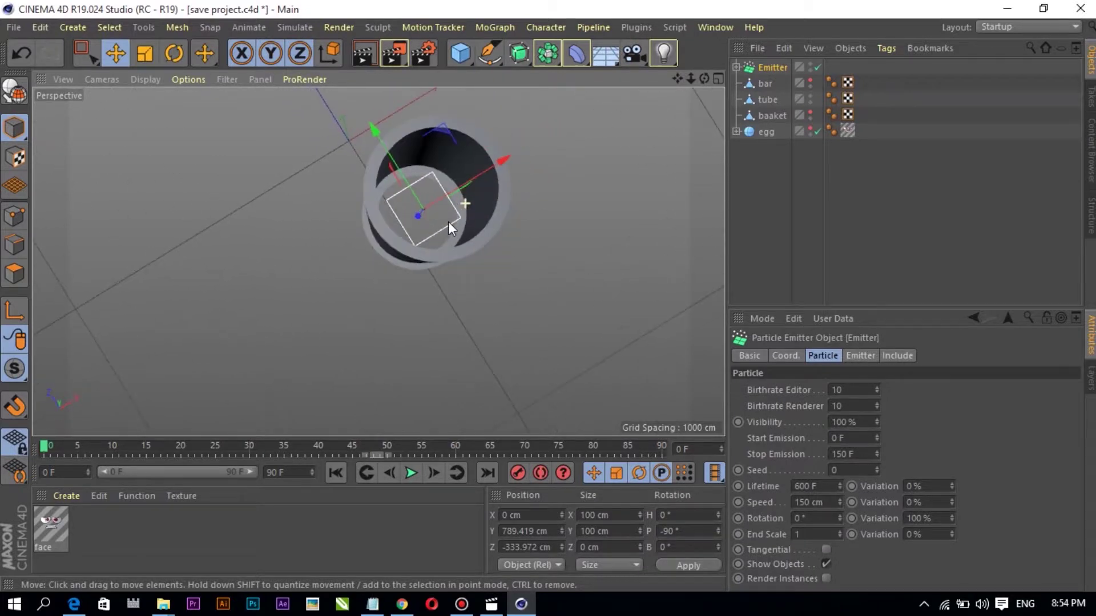
left_click(718, 78)
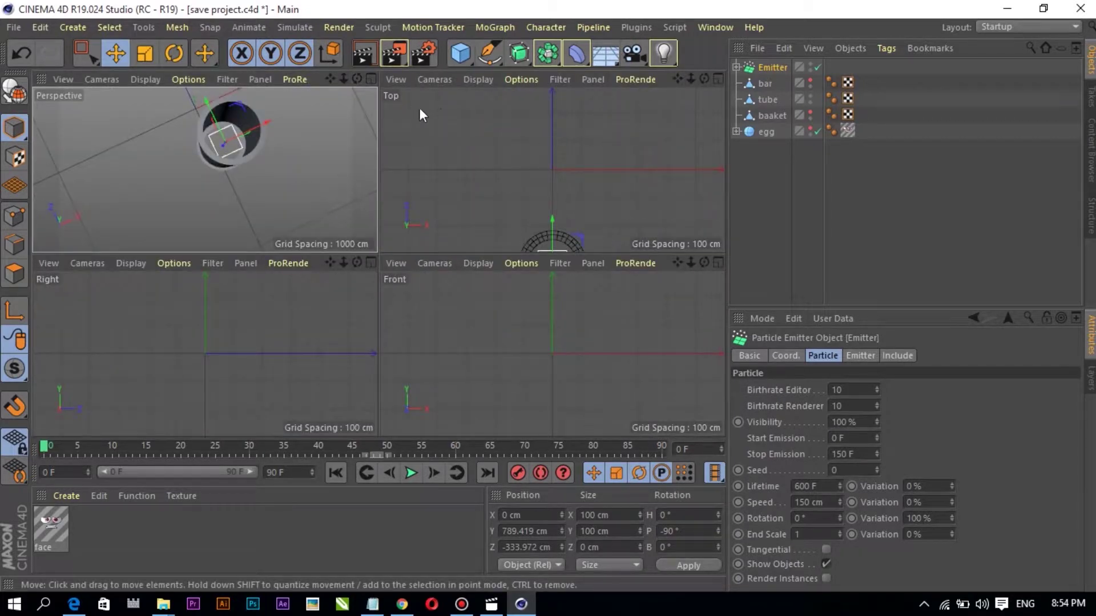
In the Top view, centre the emitter in the tube's ring at Z -326.799 cm
left_click(718, 79)
middle_click_drag(400, 374, 457, 277, "alt")
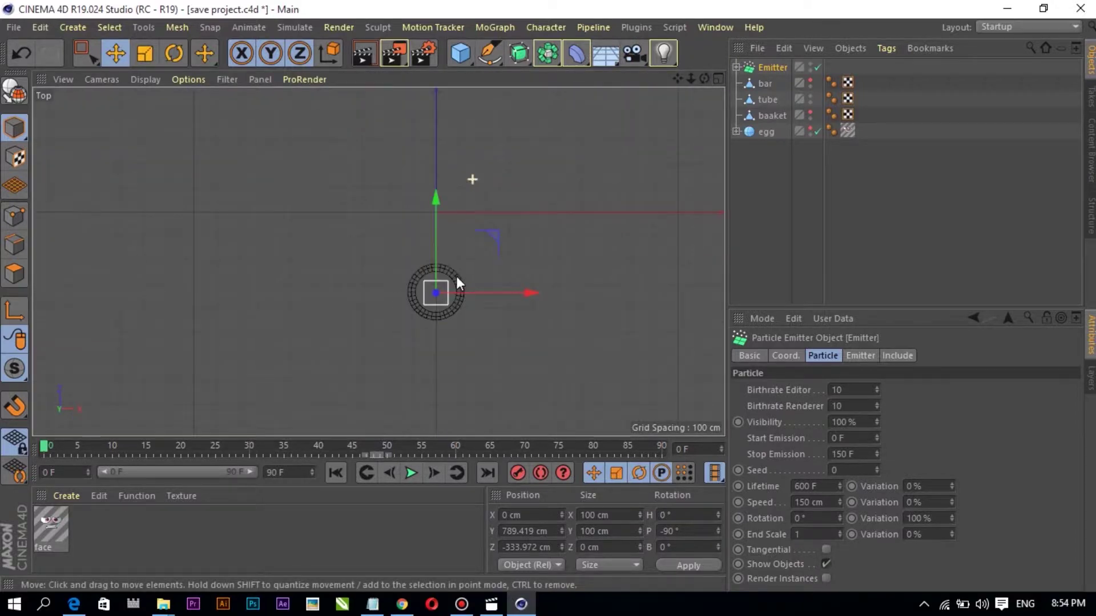
scroll(457, 276, "up", 2)
scroll(454, 309, "up", 2)
scroll(464, 272, "up", 3)
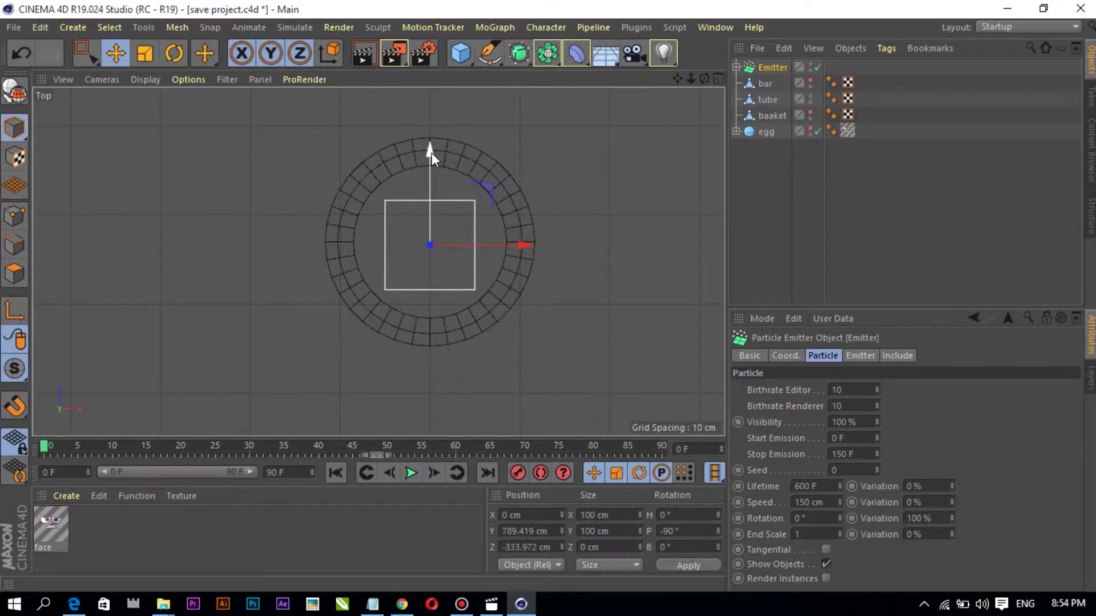
left_click_drag(432, 152, 433, 147)
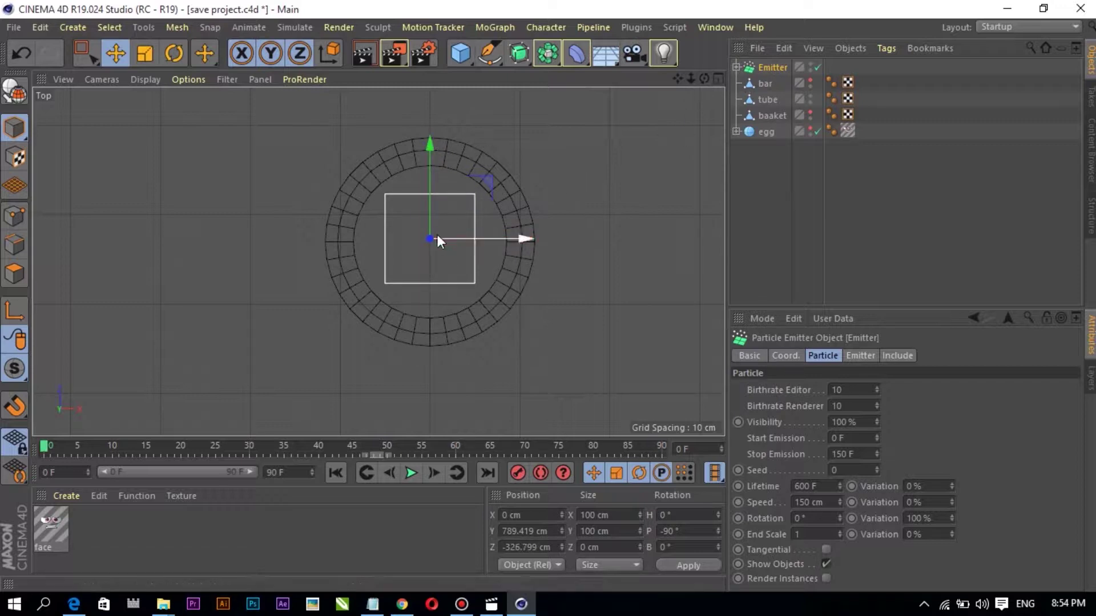
Back in Perspective view, raise the emitter to Y 996.469 cm inside the tube
left_click(718, 79)
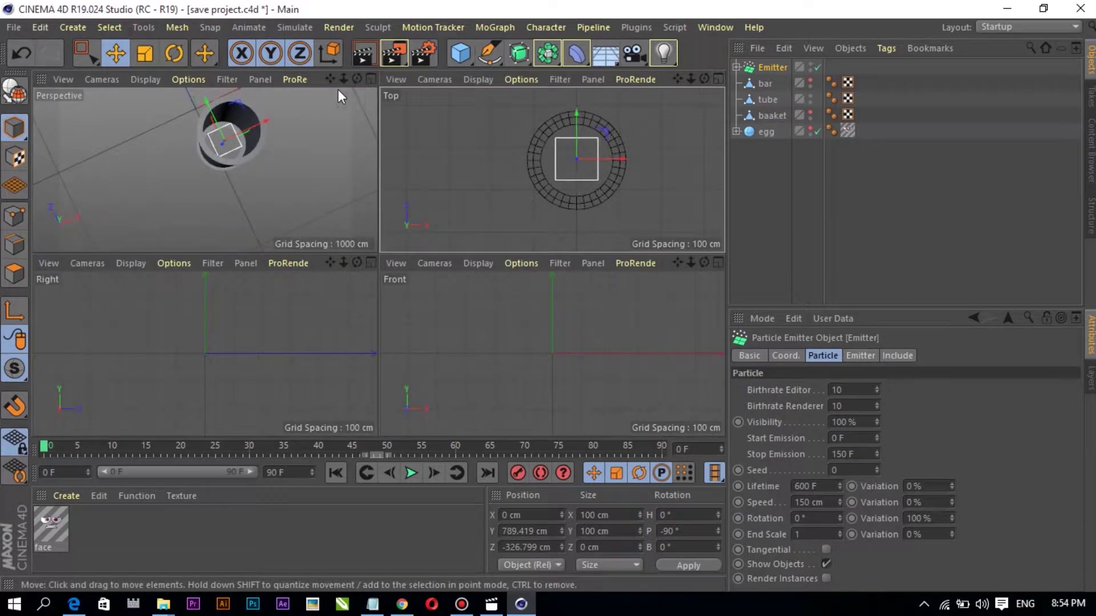
left_click(372, 77)
left_click_drag(537, 167, 449, 192, "alt")
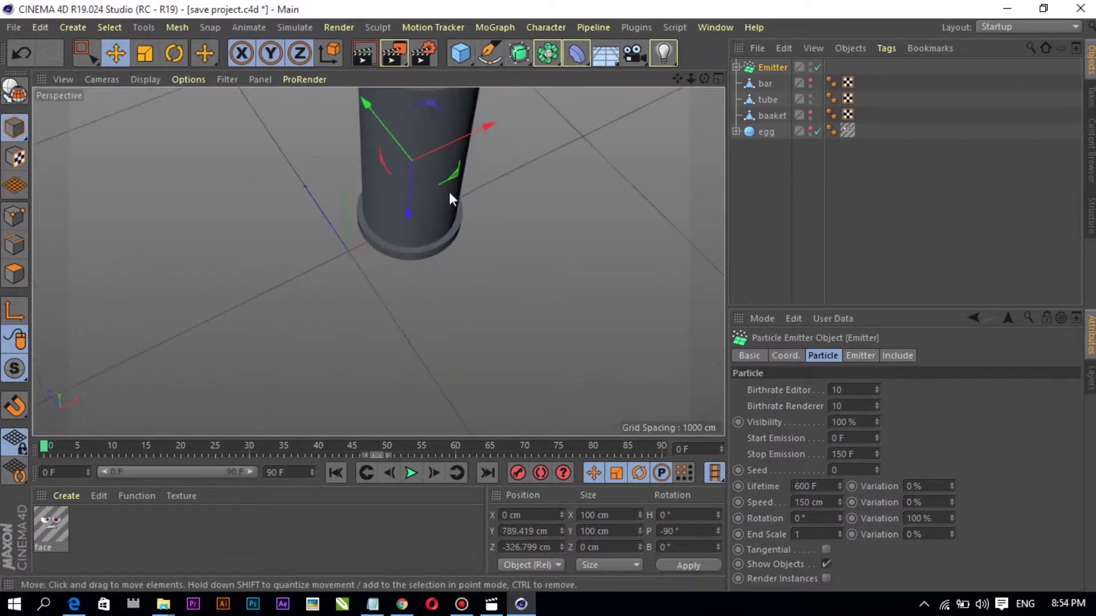
scroll(519, 263, "down", 3)
left_click_drag(519, 264, 516, 126, "alt")
scroll(516, 125, "up", 3)
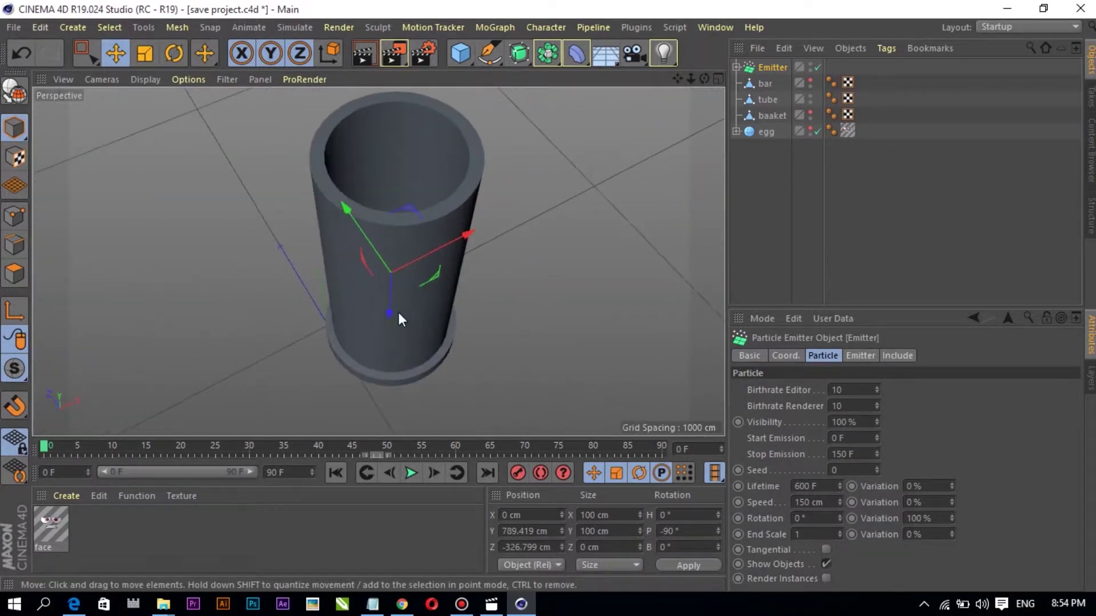
mouse_move(389, 313)
left_mouse_down()
mouse_move(397, 251)
mouse_move(504, 248)
left_mouse_up()
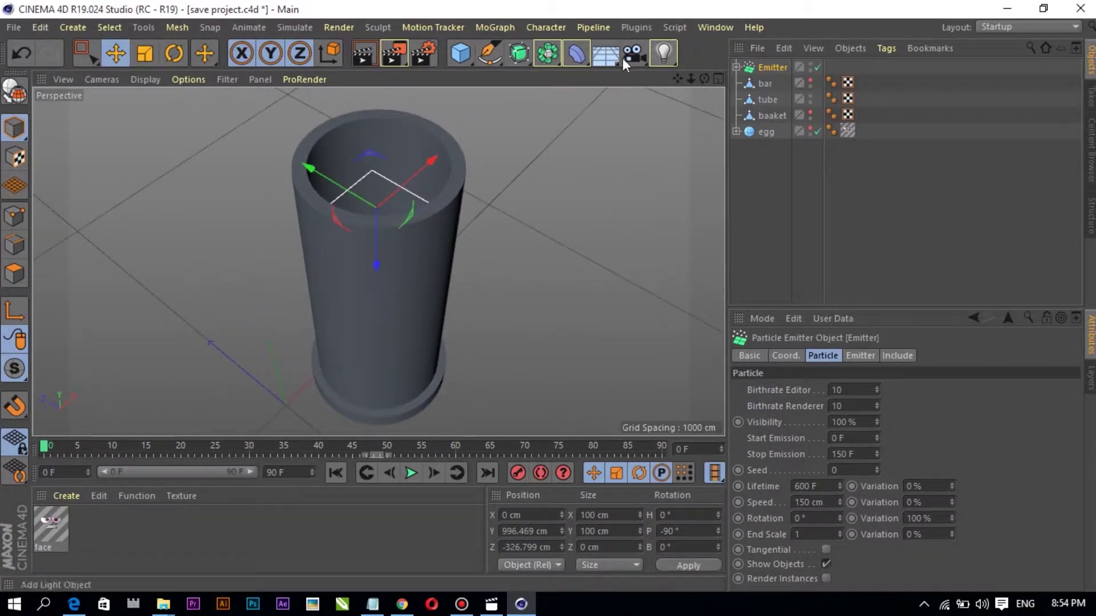
Play the particle animation from a side view of the tube, pausing at frame 56
left_click(411, 473)
mouse_move(423, 462)
left_mouse_down("alt")
mouse_move(491, 321)
mouse_move(453, 361)
mouse_move(473, 318)
mouse_move(417, 398)
left_mouse_up("alt")
scroll(492, 328, "down", 3)
scroll(475, 320, "down", 2)
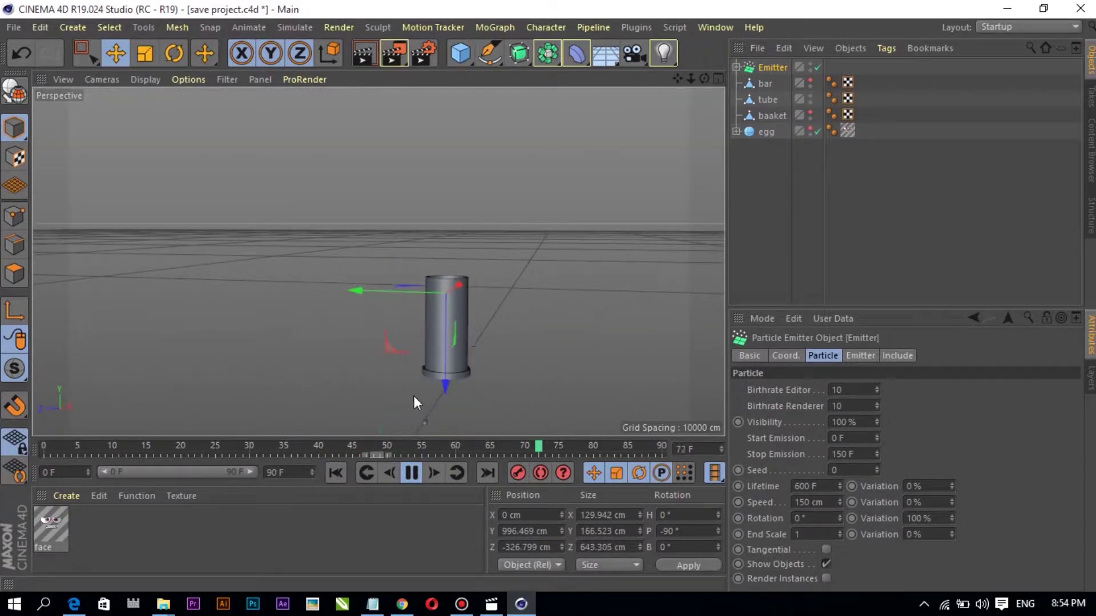
scroll(419, 402, "up", 3)
scroll(456, 382, "up", 2)
scroll(470, 375, "up", 1)
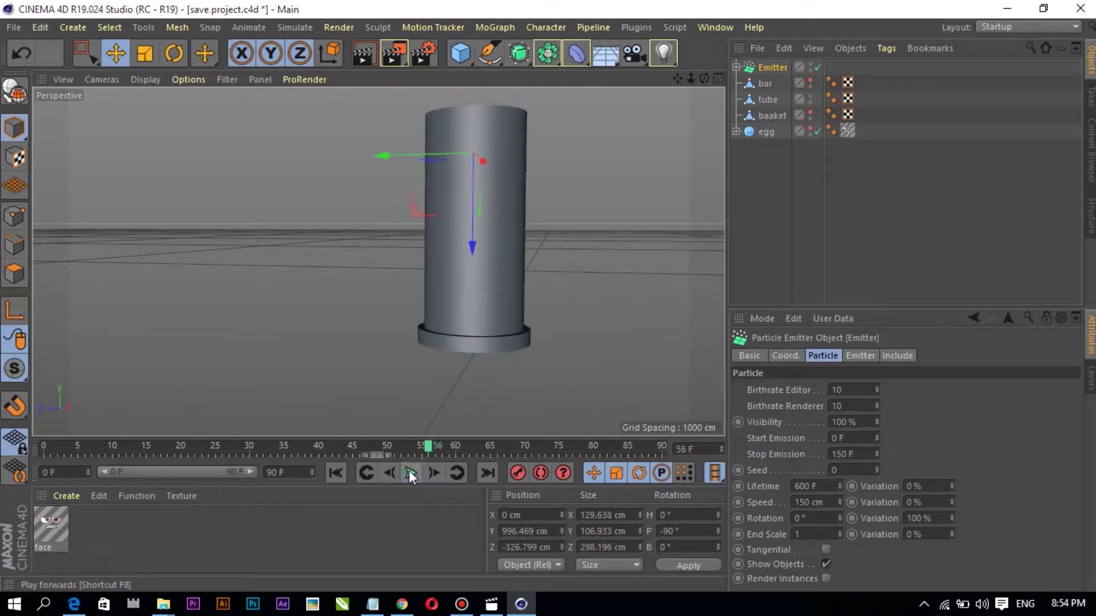
left_click(409, 471)
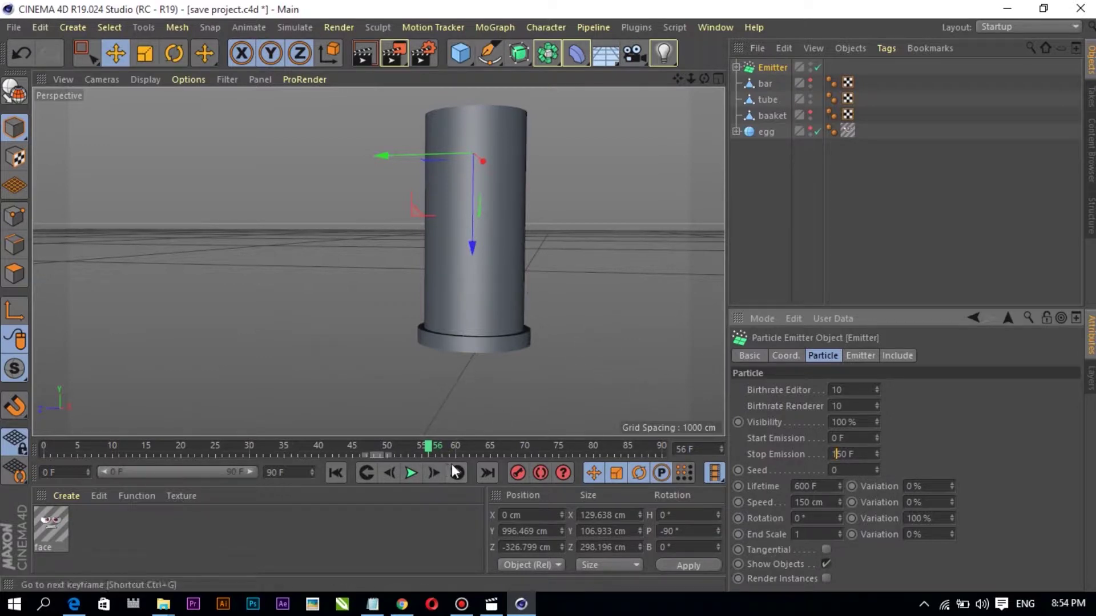
Replay the animation with the tube hidden to see the particles clearly
left_click(411, 472)
left_click(343, 473)
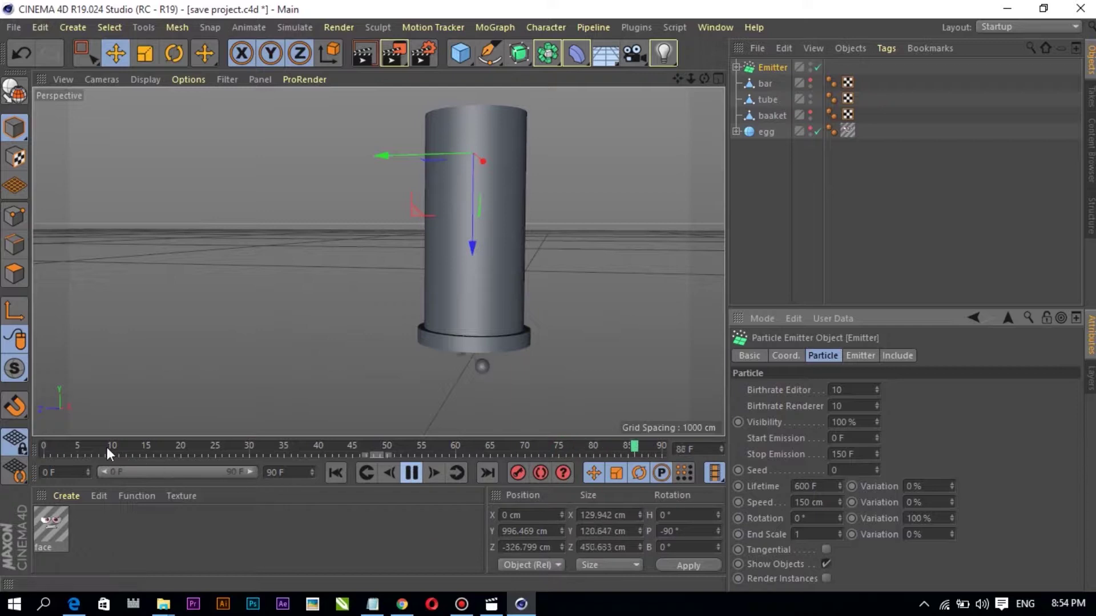
left_click(412, 472)
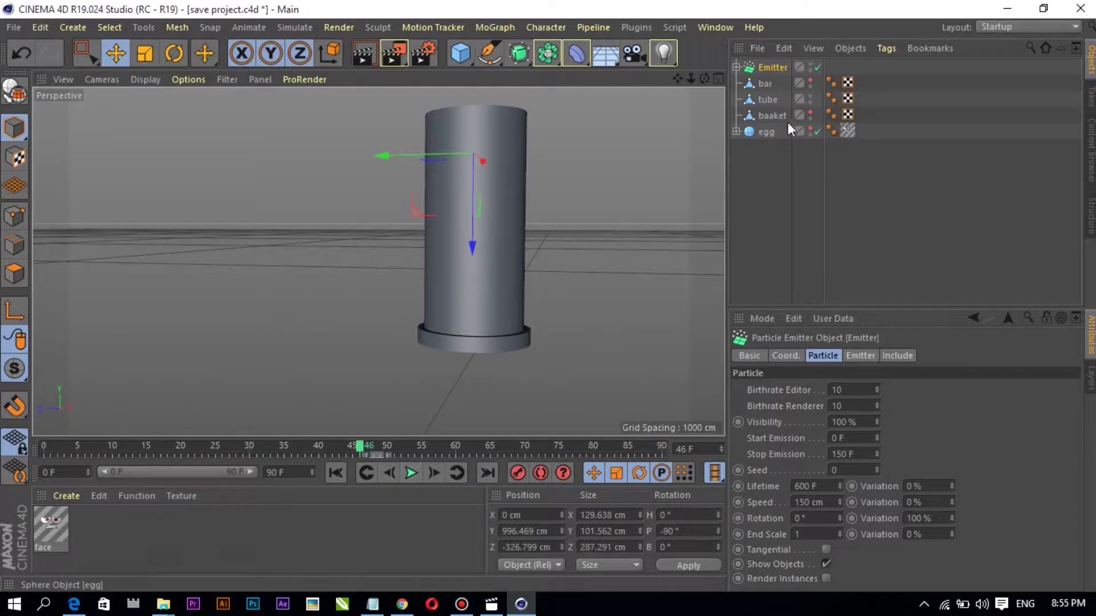
left_click(809, 96)
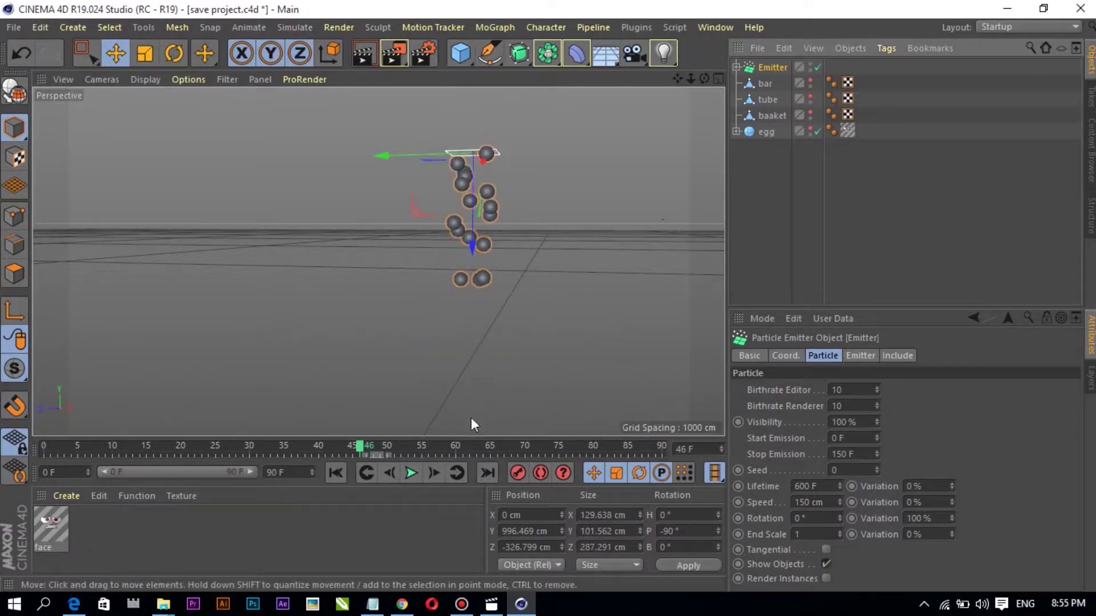
left_click(412, 472)
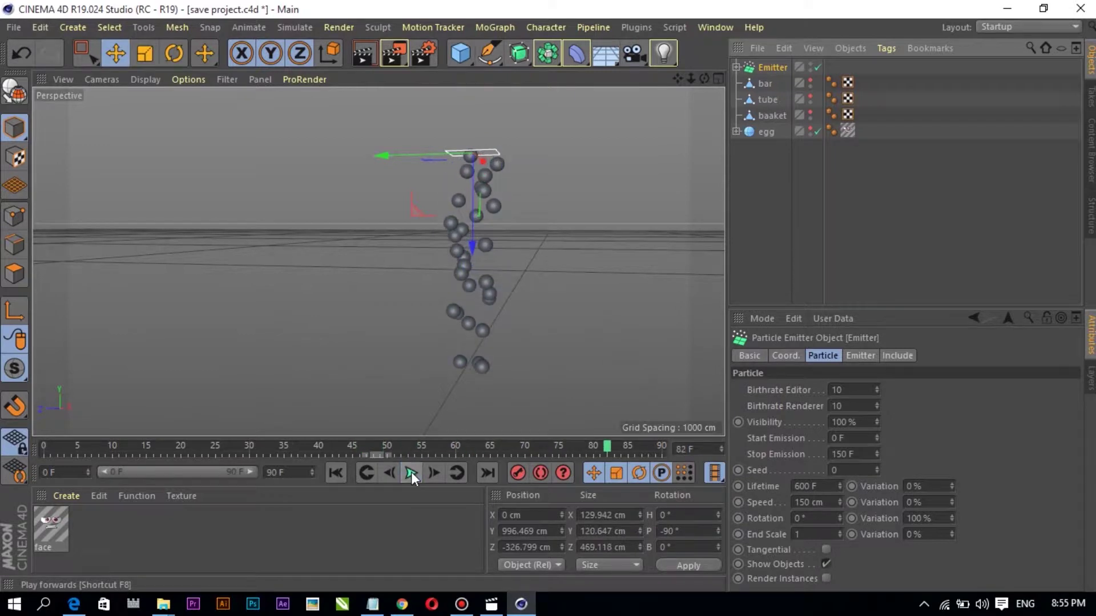
left_click(411, 471)
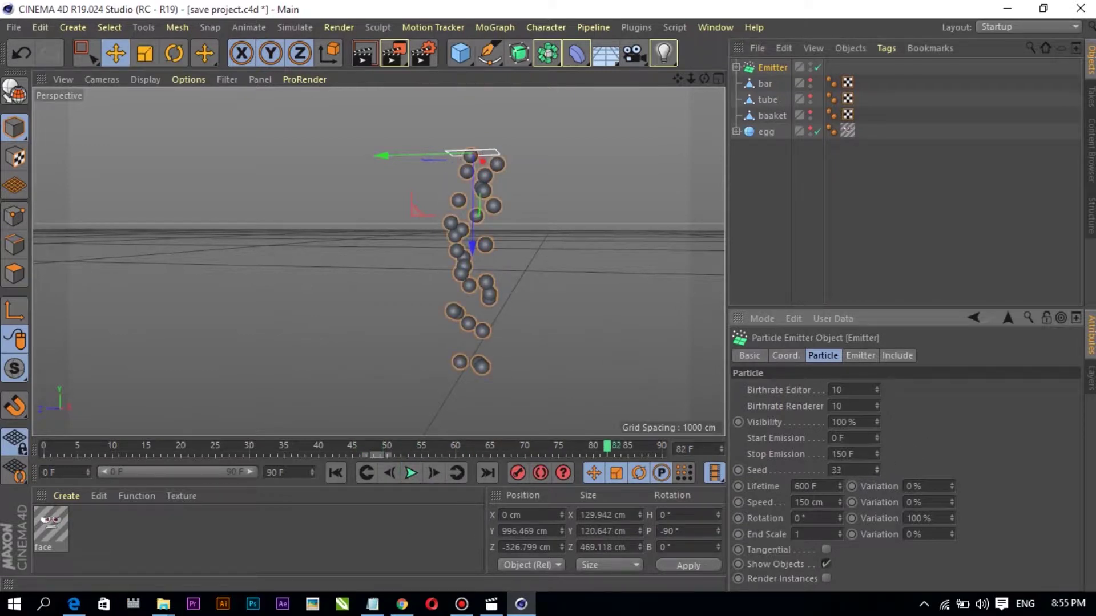
Try Seed 36, replay to frame 61, then revert the emitter Seed to 0
left_click_drag(876, 473, 877, 467)
left_click(414, 475)
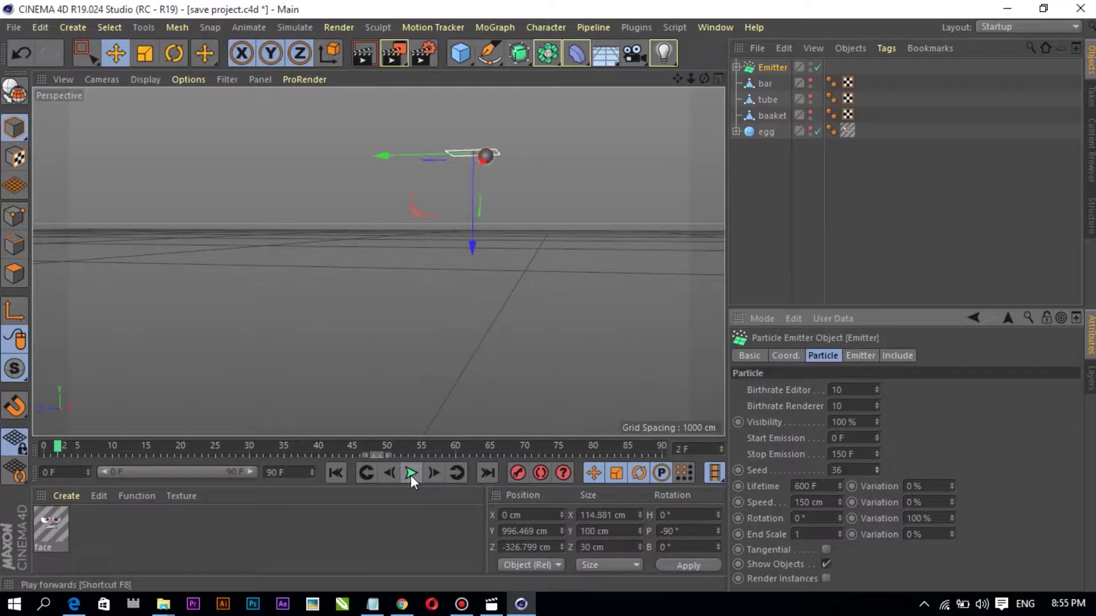
left_click(336, 473)
left_click(411, 471)
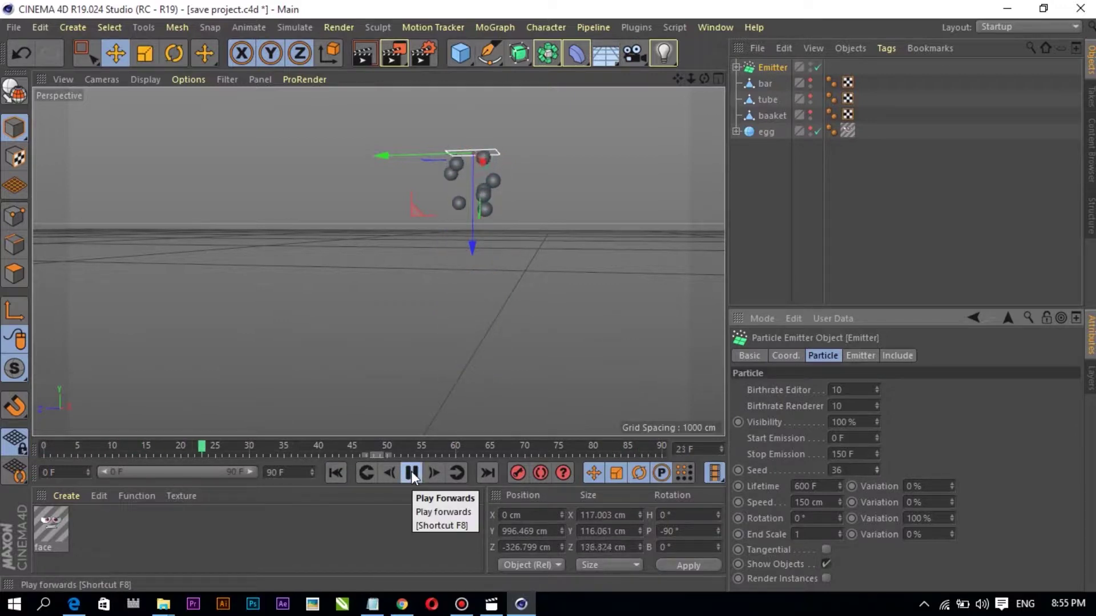
left_click(411, 471)
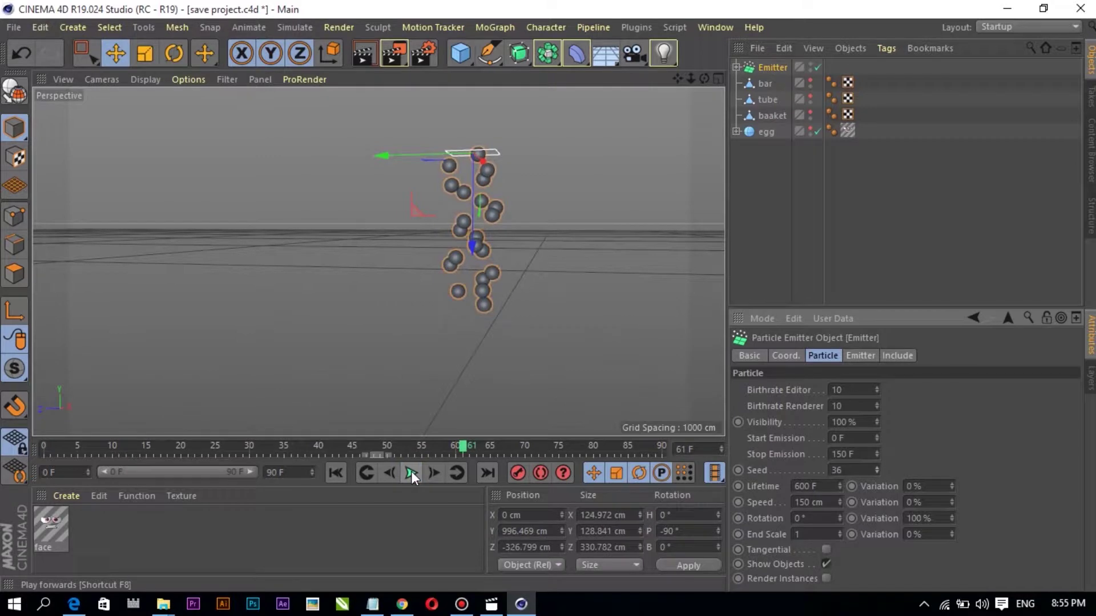
key("ctrl+z")
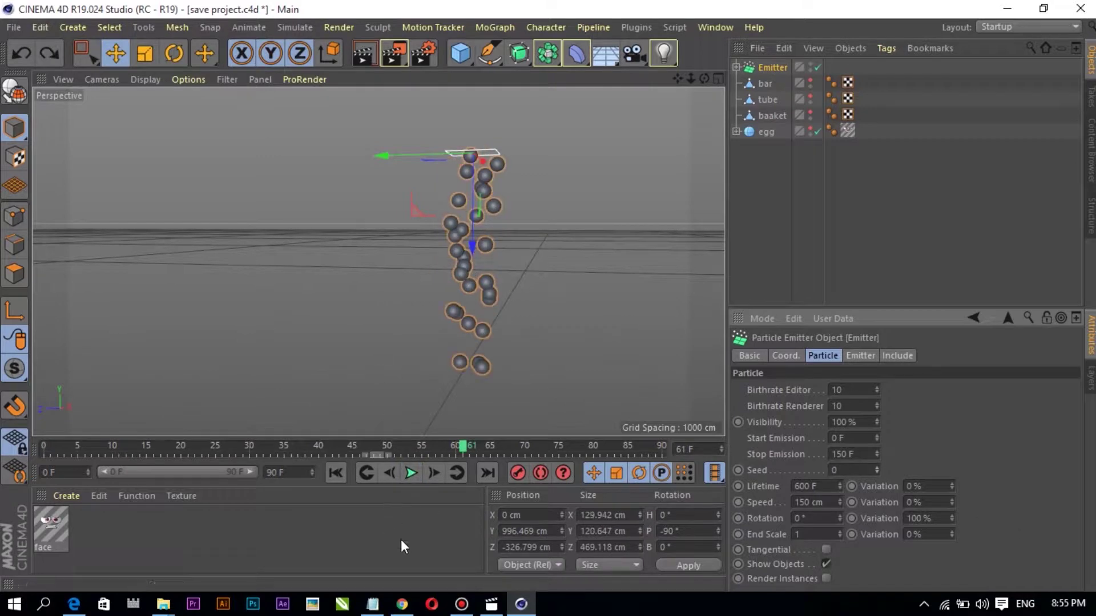
Rewind to frame 0 and unhide the tube, basket and egg in the viewport
left_click_drag(461, 449, 43, 445)
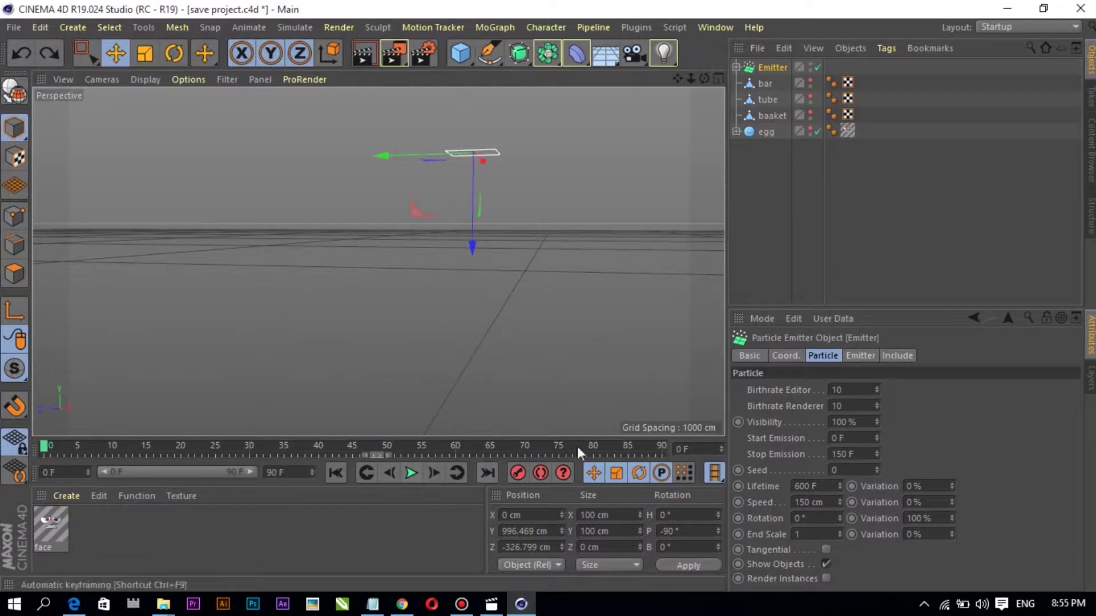
mouse_move(703, 78)
left_mouse_down()
mouse_move(704, 94)
mouse_move(704, 75)
left_mouse_up()
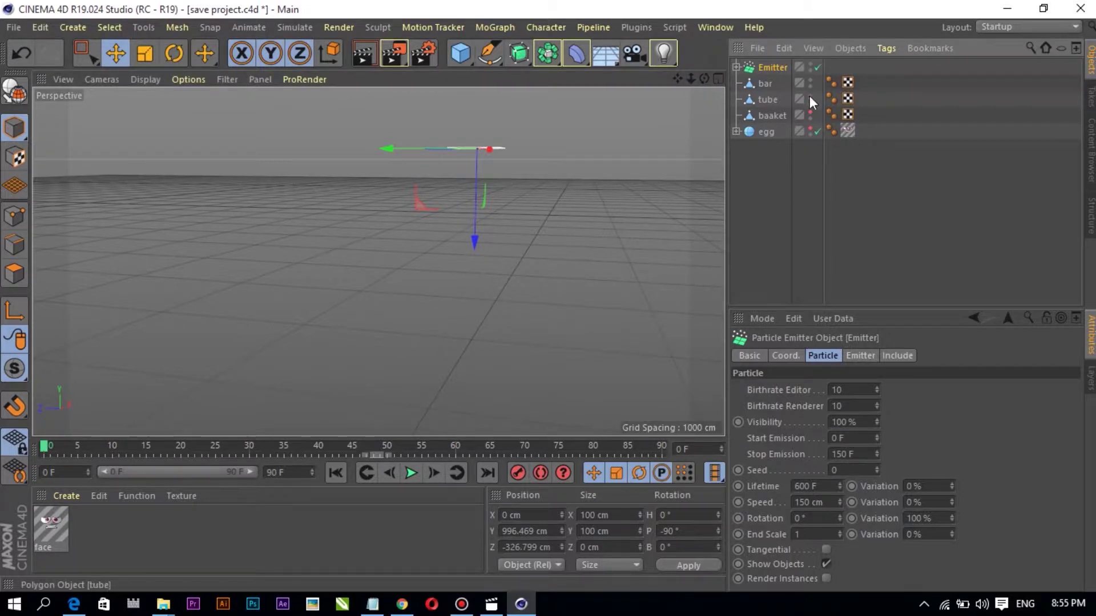
left_click_drag(809, 95, 810, 110)
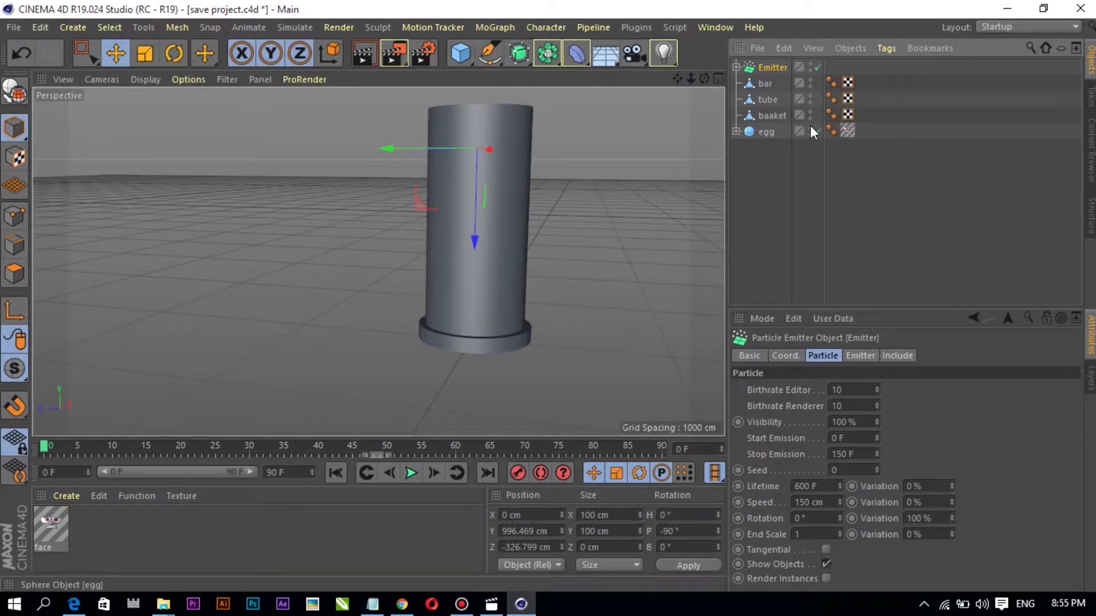
left_click(811, 128)
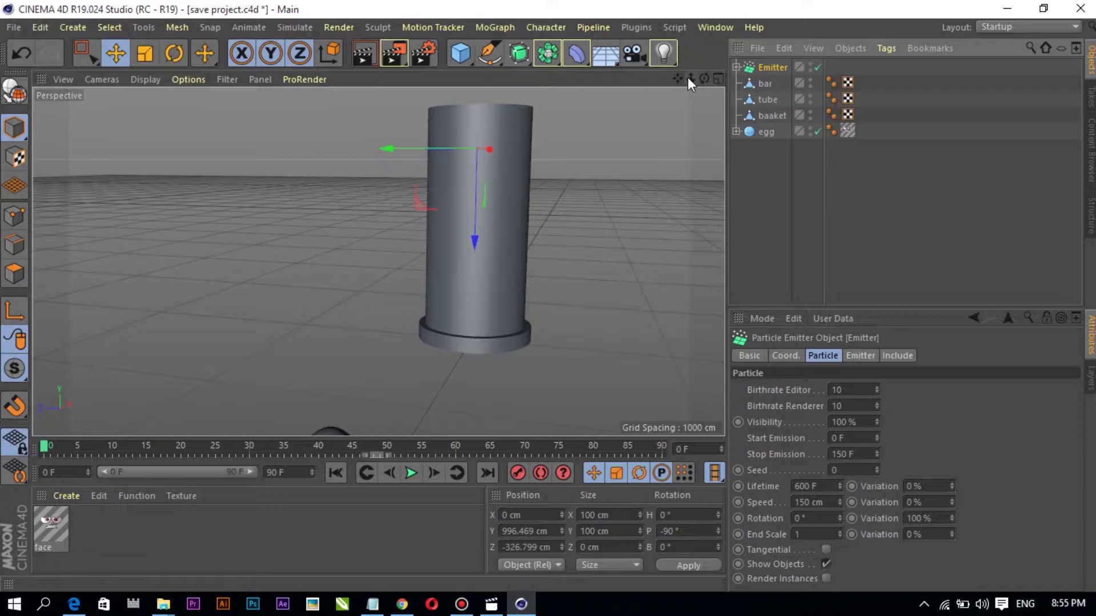
Reframe the view around the tube and egg, then select the bar object
mouse_move(707, 79)
left_mouse_down()
mouse_move(702, 97)
mouse_move(677, 63)
mouse_move(245, 252)
left_mouse_up()
scroll(244, 252, "down", 3)
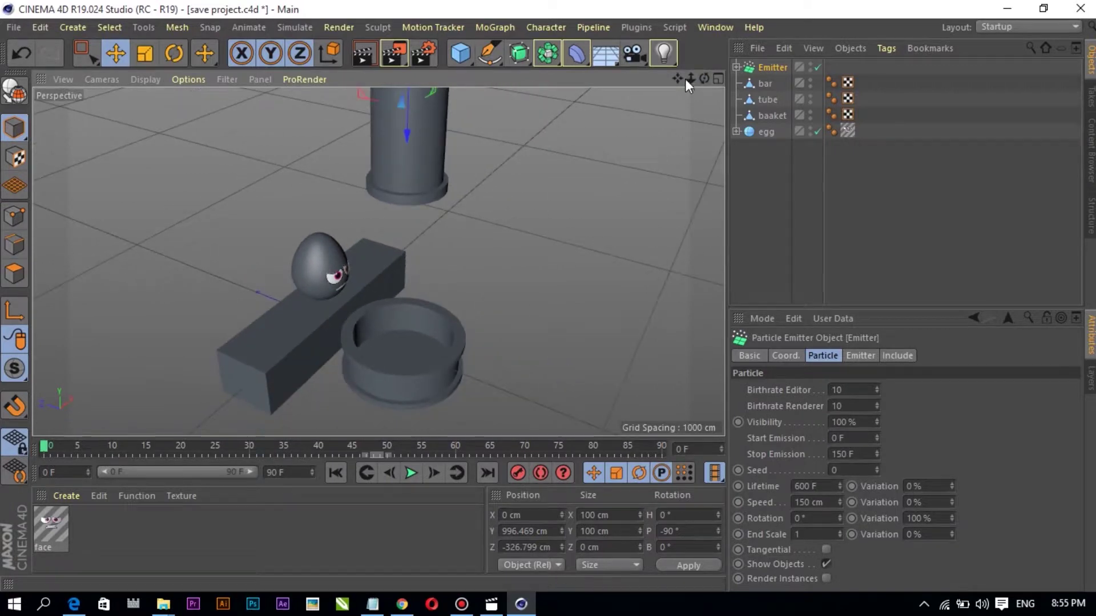
left_click_drag(402, 205, 405, 171, "alt")
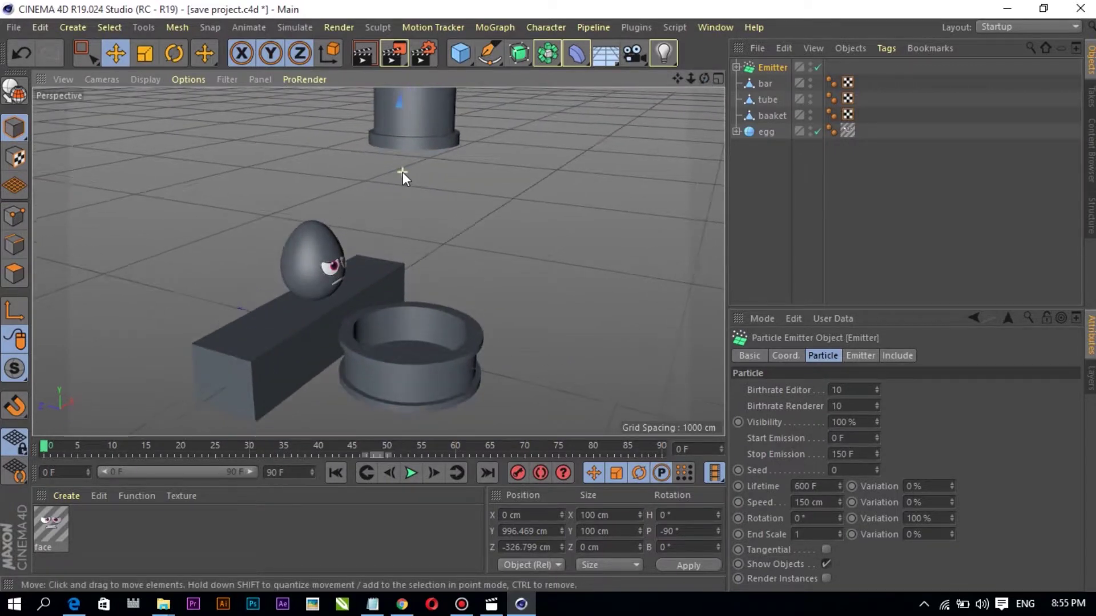
mouse_move(704, 79)
left_mouse_down()
mouse_move(674, 86)
mouse_move(665, 115)
left_mouse_up()
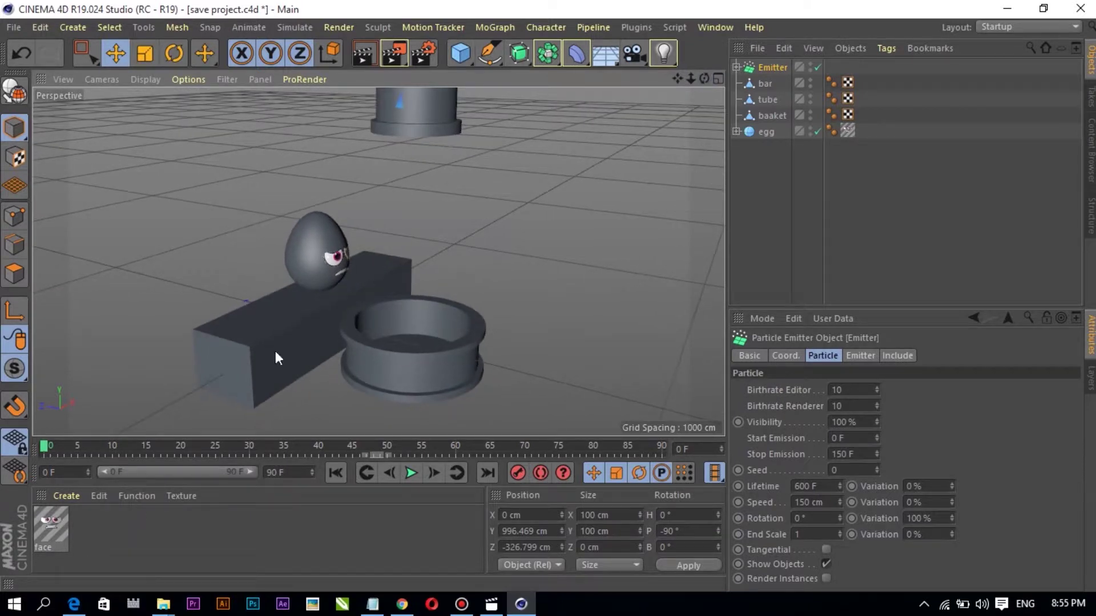
left_click(288, 513)
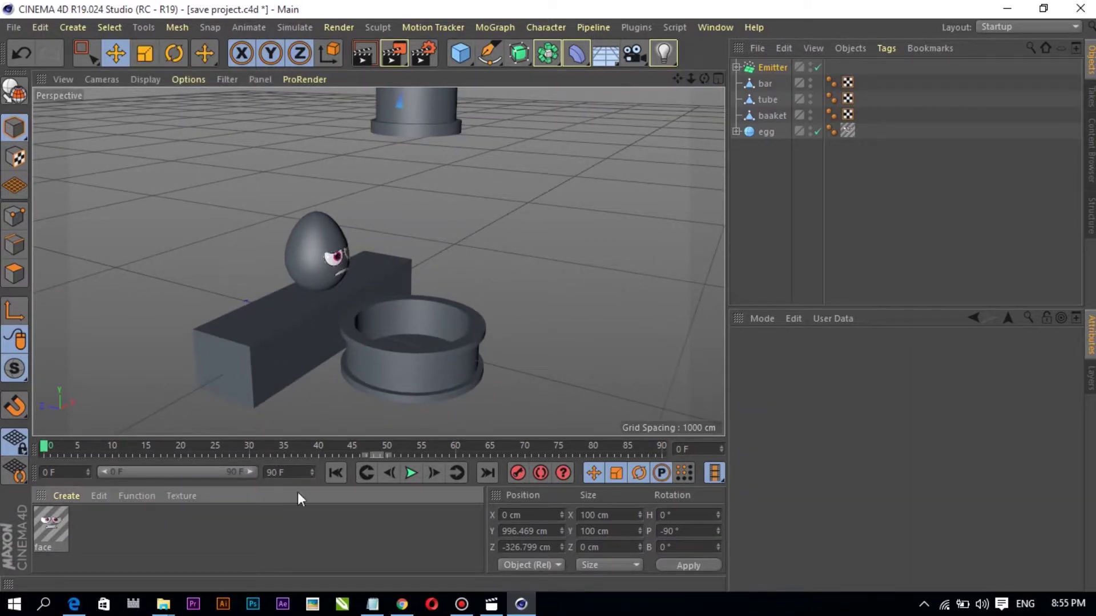
left_click(266, 341)
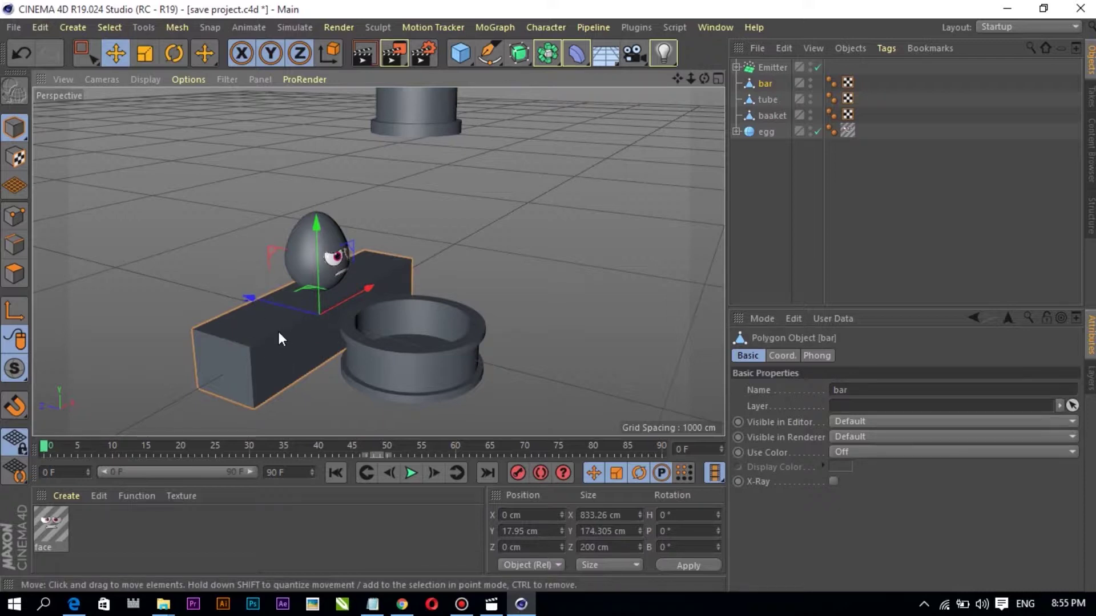
Create a new material named 'bar' and open it in the Material Editor
double_click(245, 543)
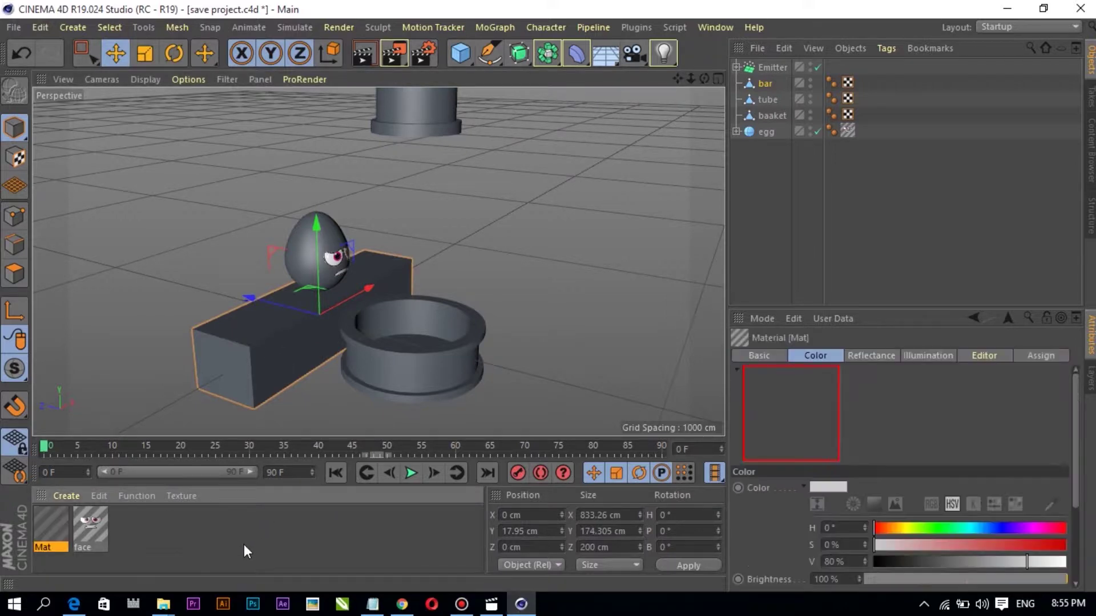
left_click(64, 496)
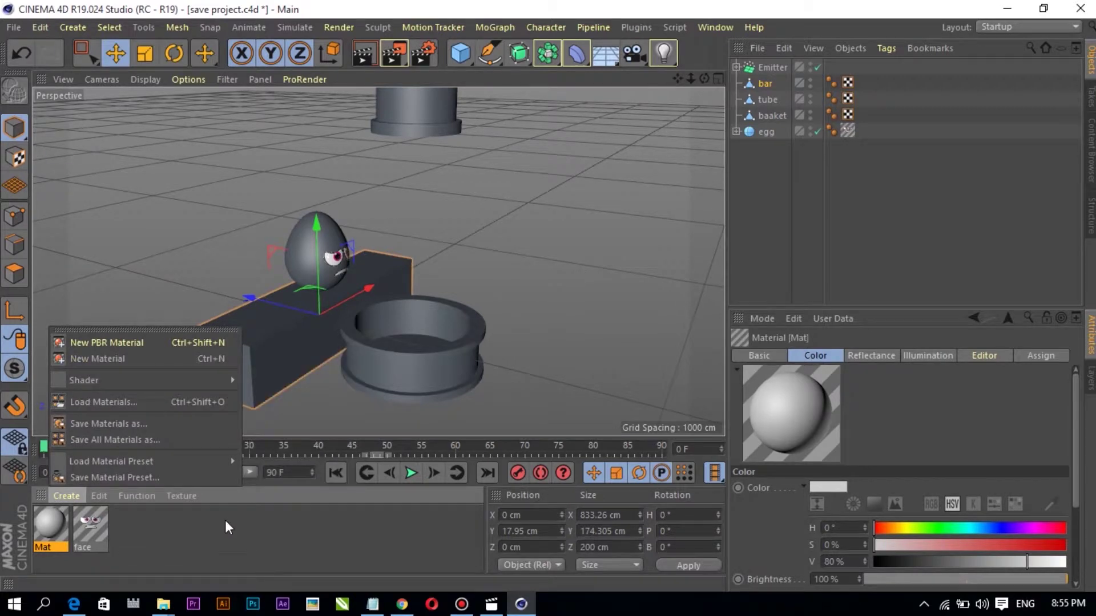
left_click(186, 547)
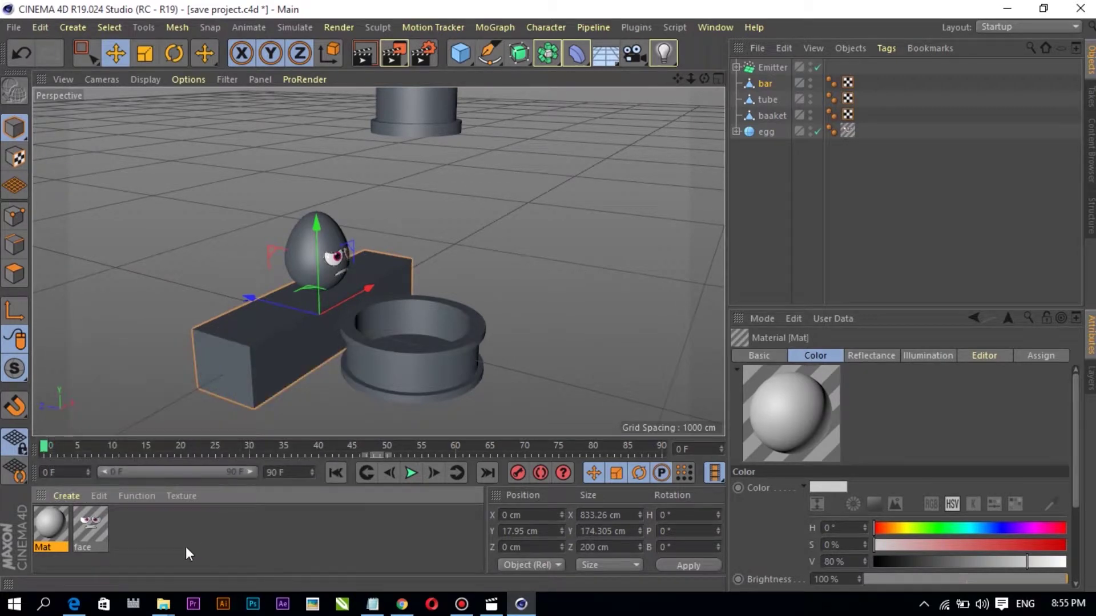
double_click(47, 545)
type("bar")
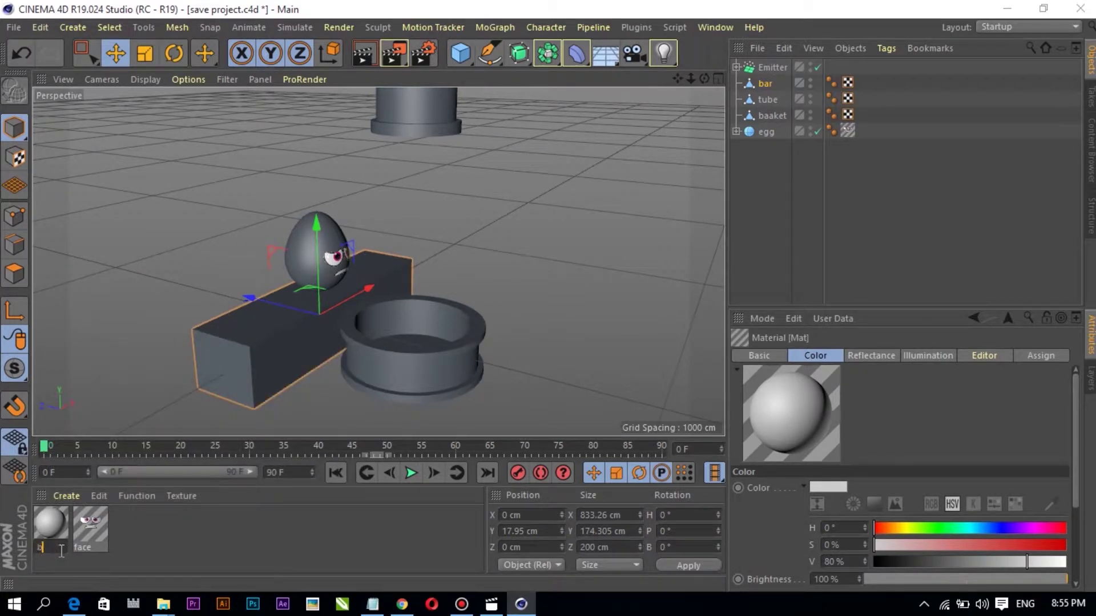
key("Return")
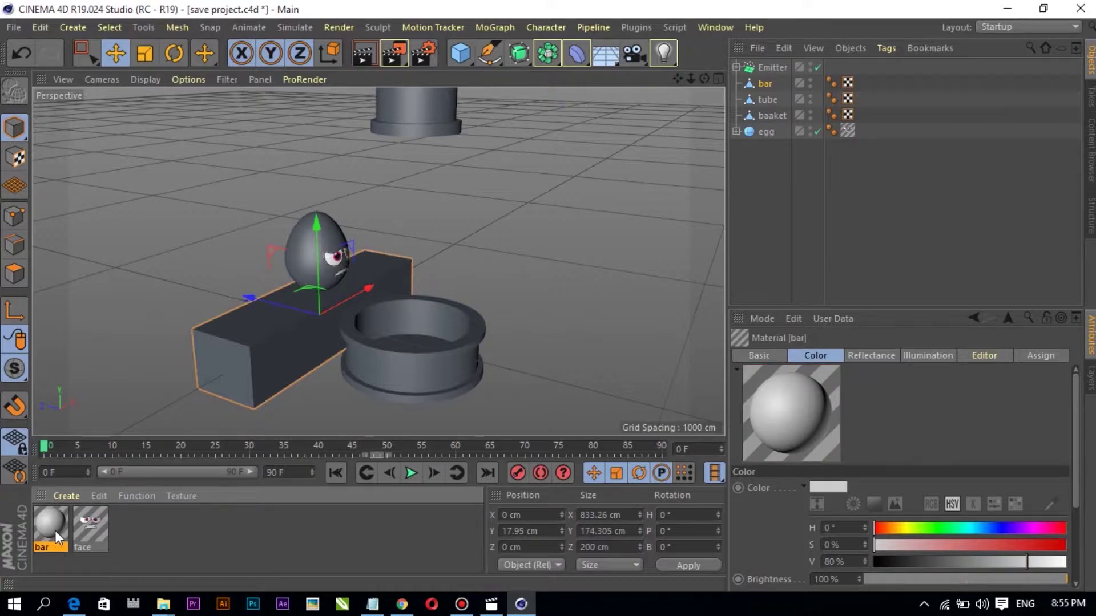
double_click(55, 529)
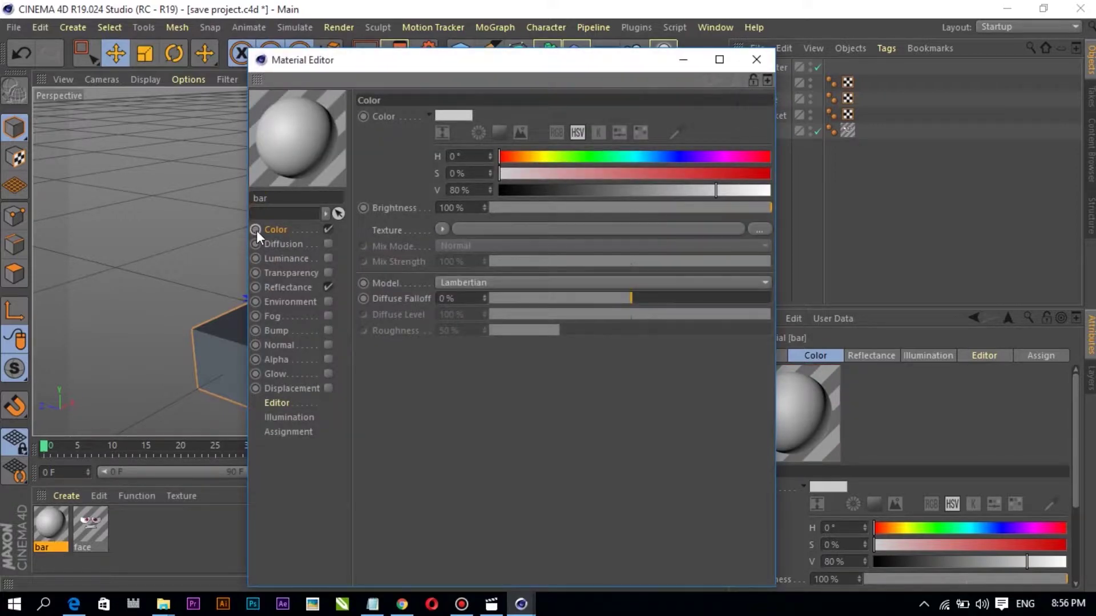
Load Wood Texture.png as the Color channel texture of the bar material
left_click(756, 60)
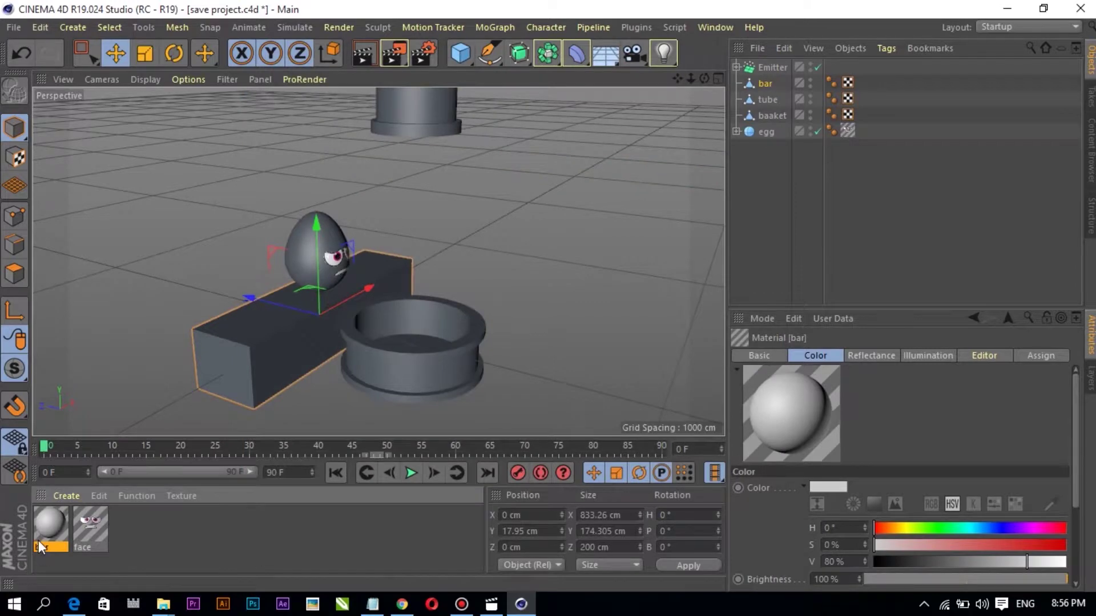
double_click(45, 539)
left_click(267, 238)
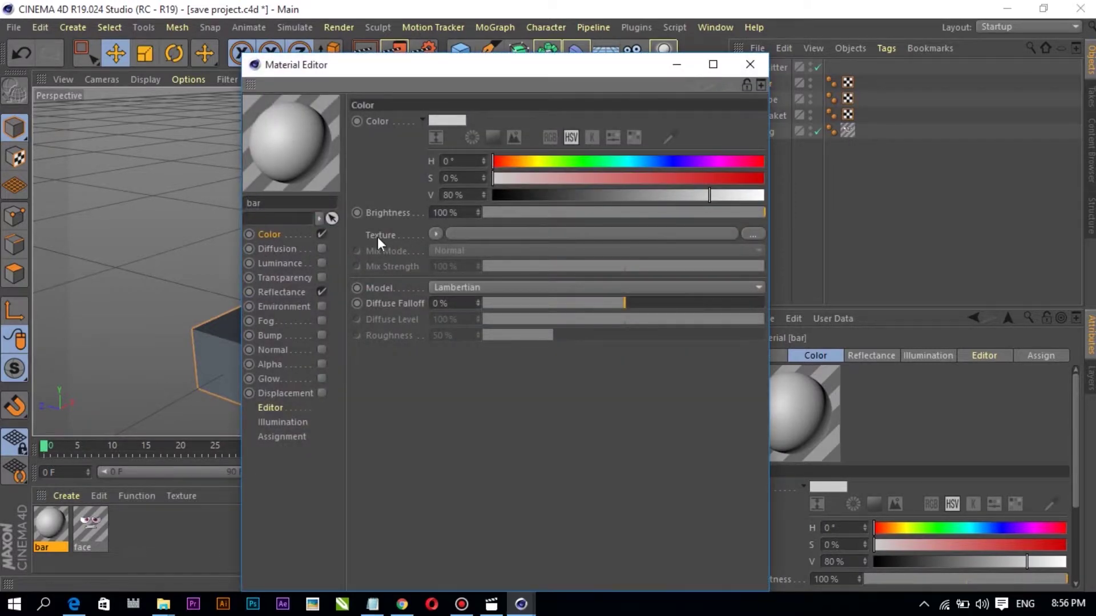
left_click(751, 234)
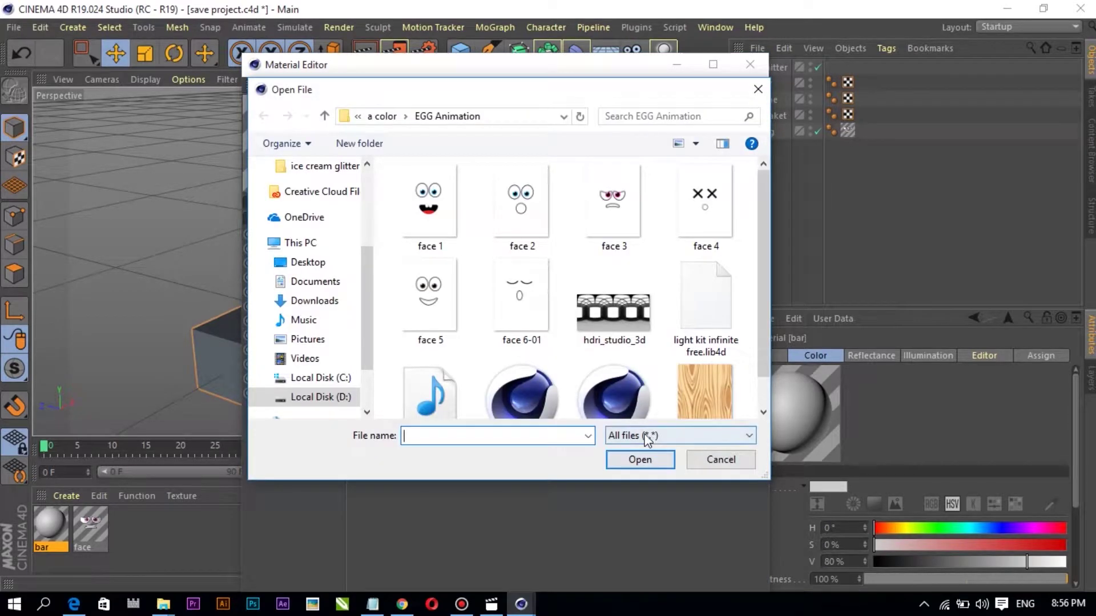
left_click_drag(764, 275, 763, 302)
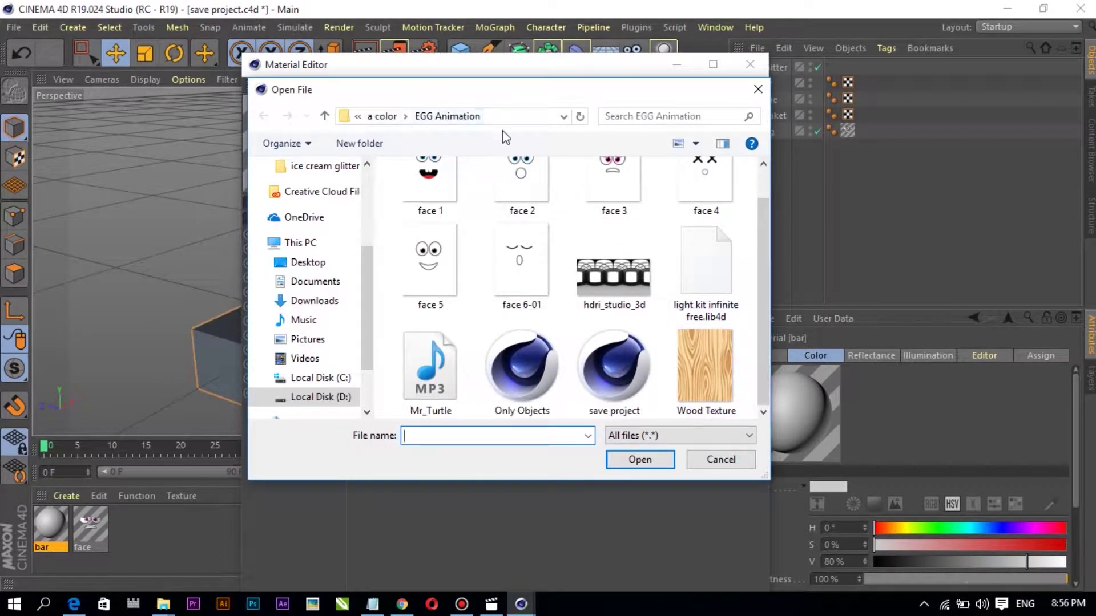
left_click(699, 369)
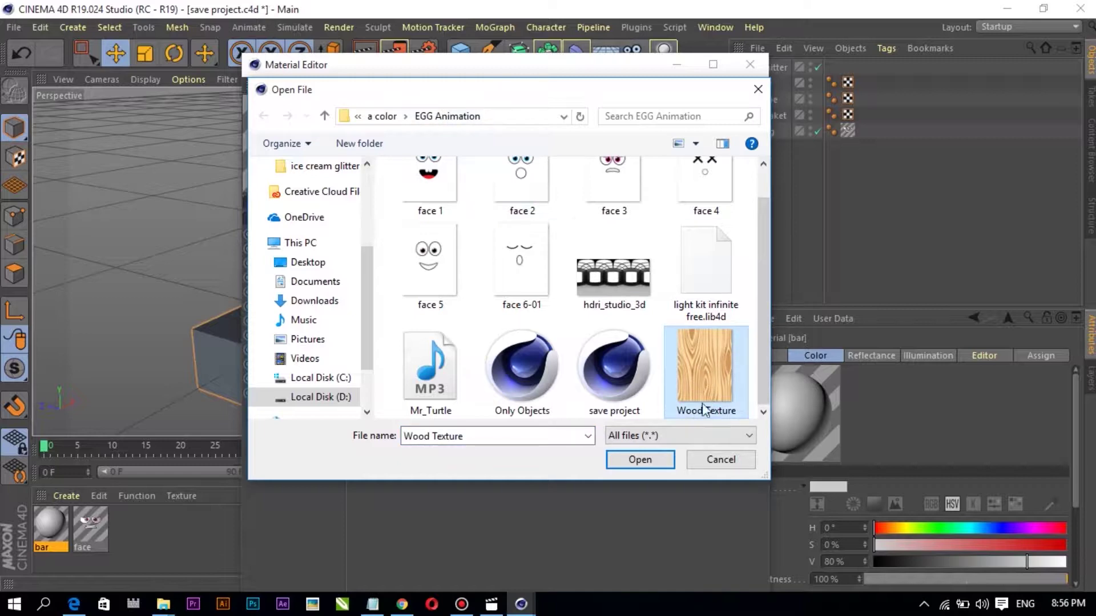
left_click(640, 458)
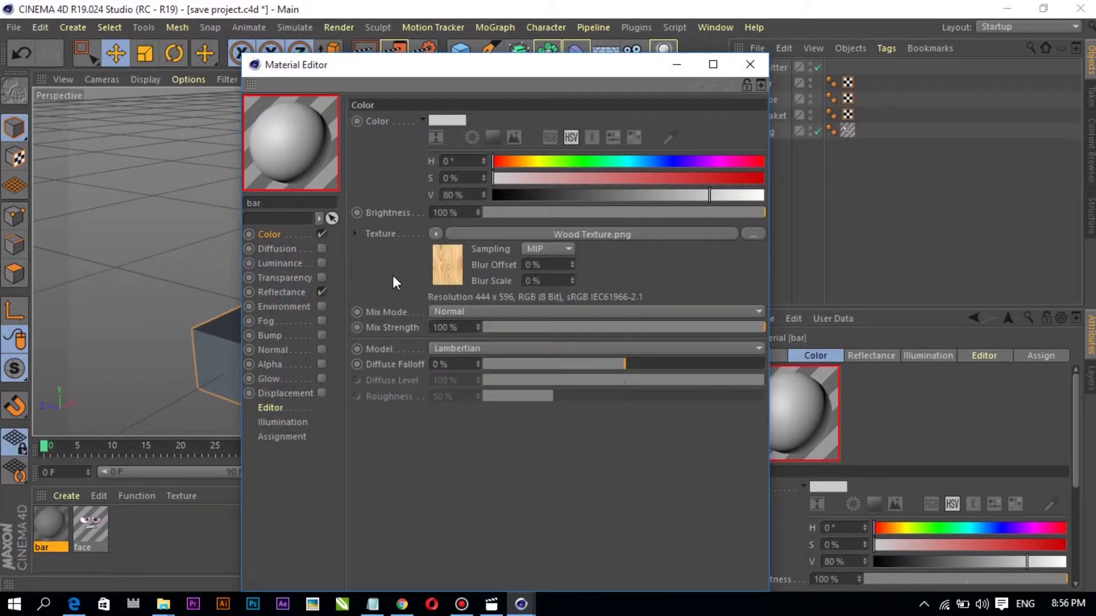
Add a Reflection (Legacy) layer at 30% brightness to the bar material, then close the editor
left_click(278, 292)
left_click(375, 152)
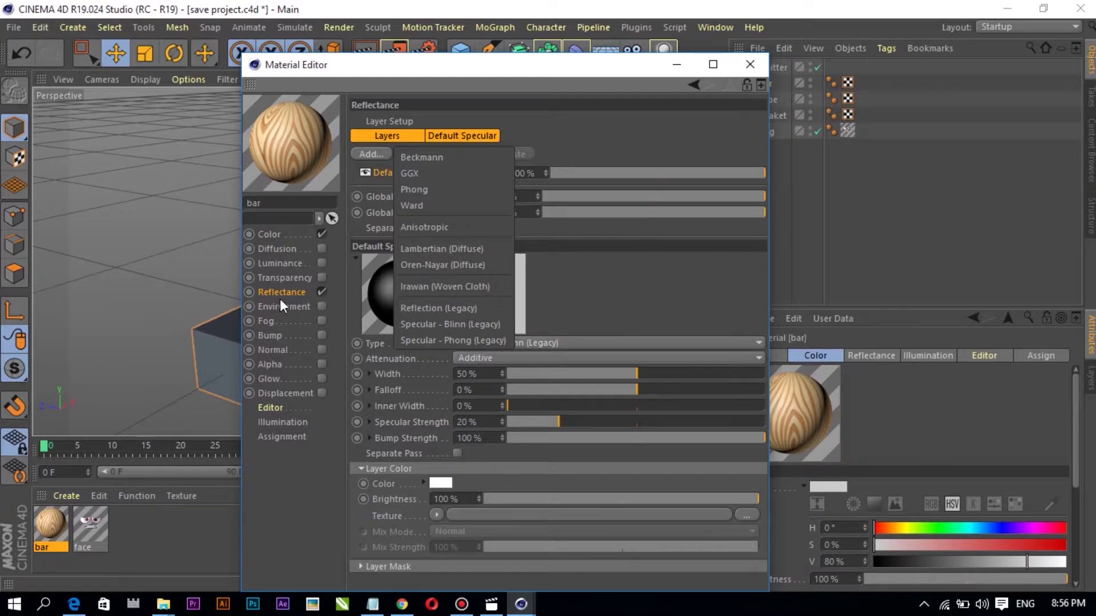
left_click(428, 314)
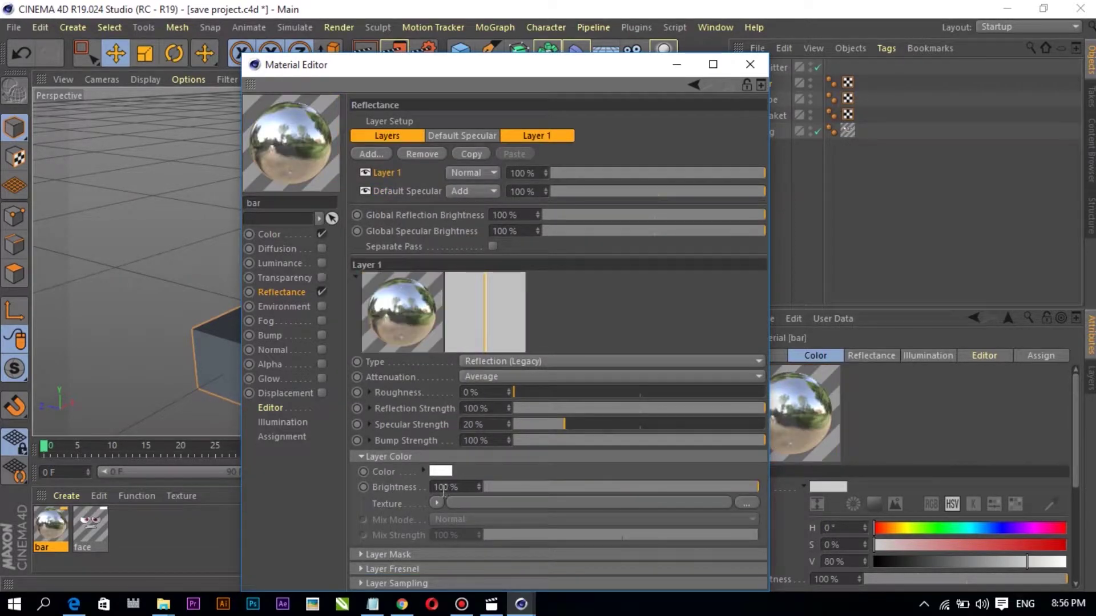
left_click_drag(443, 488, 419, 492)
type("3")
key("Return")
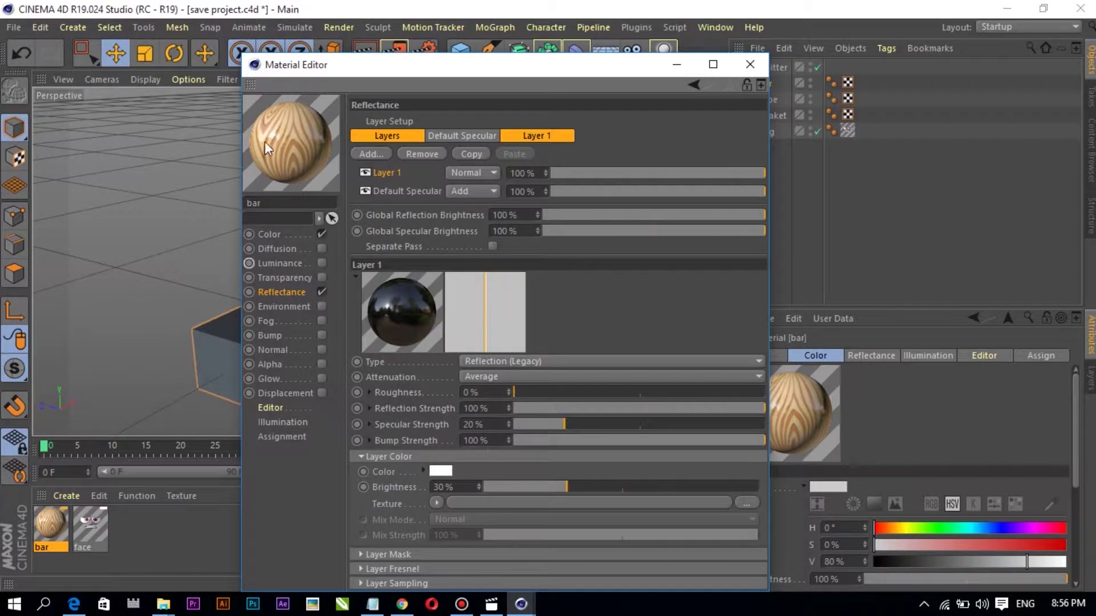
left_click(750, 64)
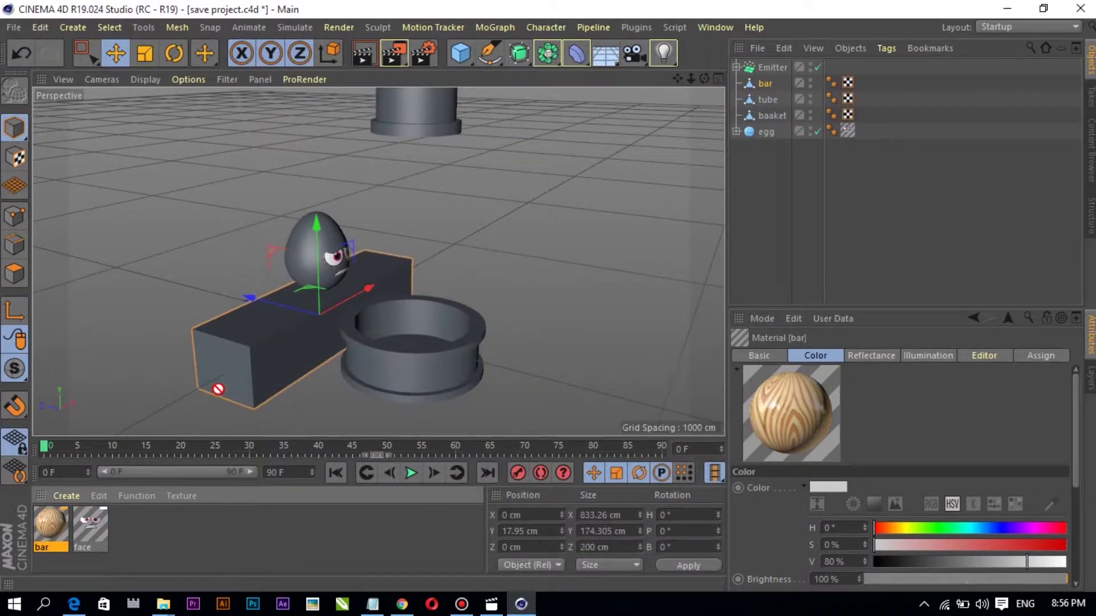
Apply the bar material to the bar object and orbit to inspect the wood grain
left_click_drag(43, 529, 254, 345)
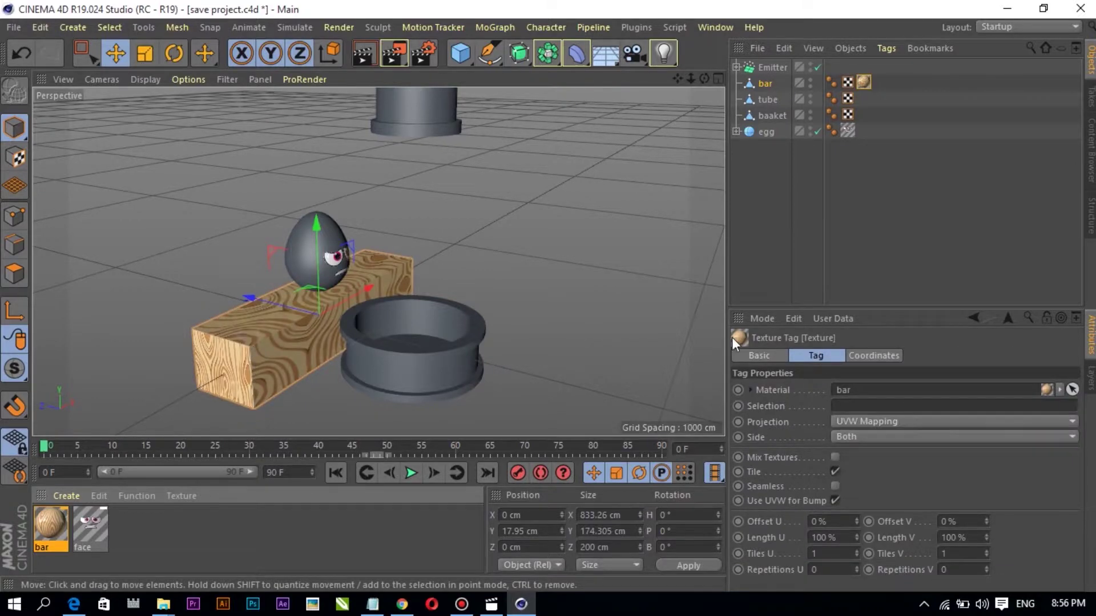
left_click_drag(704, 78, 685, 85)
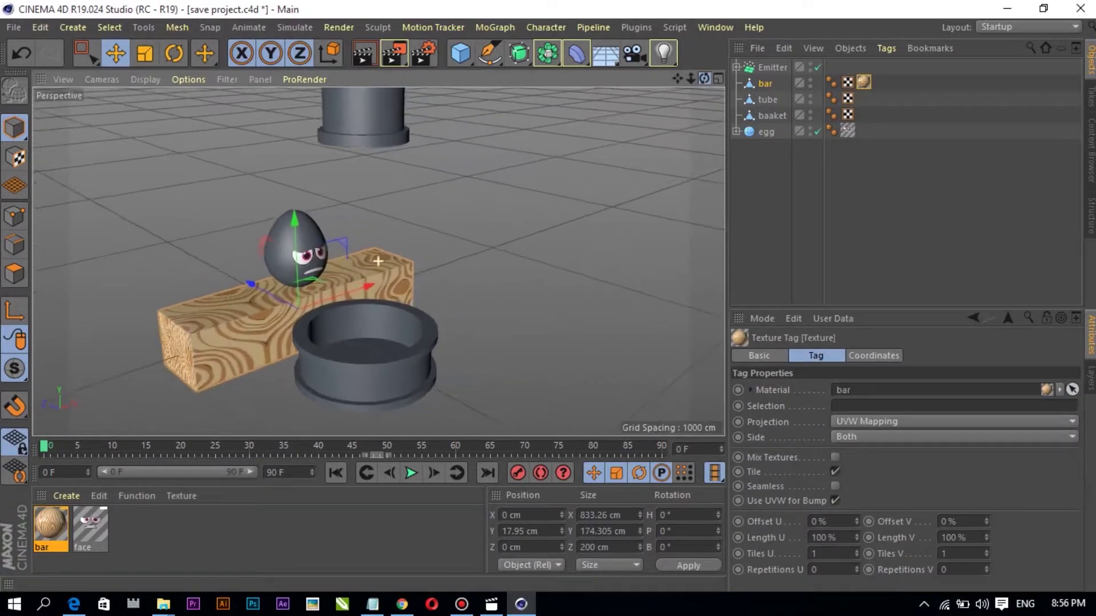
left_click_drag(378, 260, 379, 268)
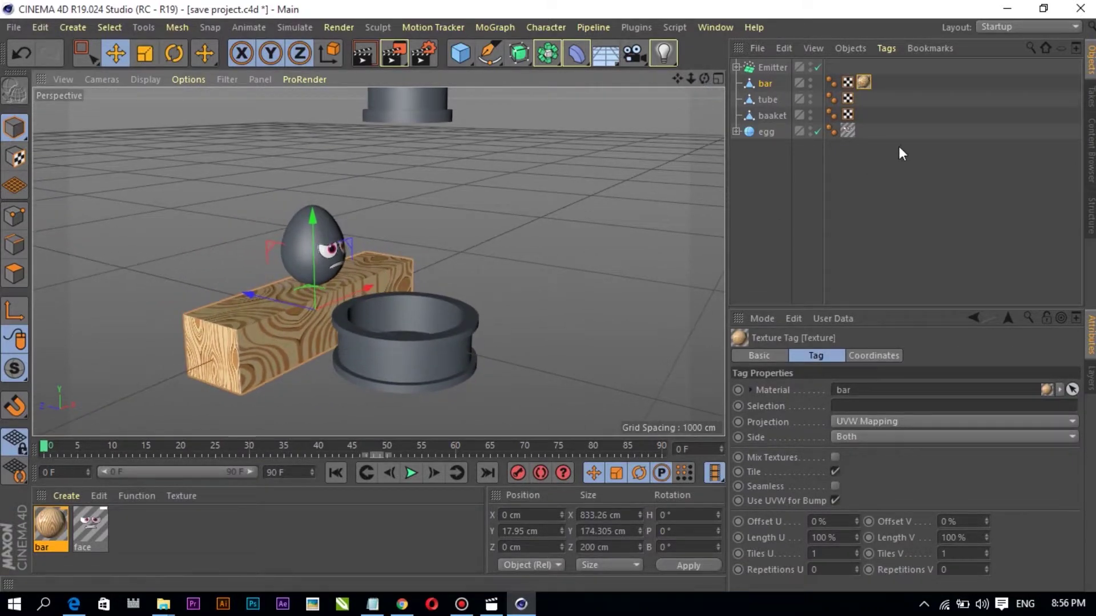
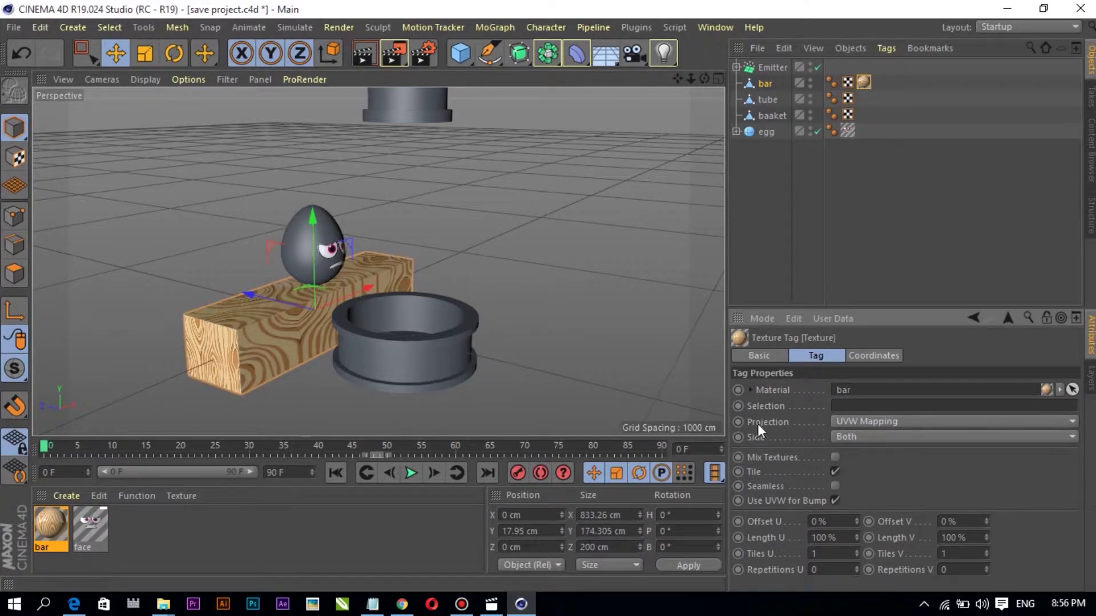
Switch the bar's wood texture to Cubic projection with seamless tiling
left_click(882, 428)
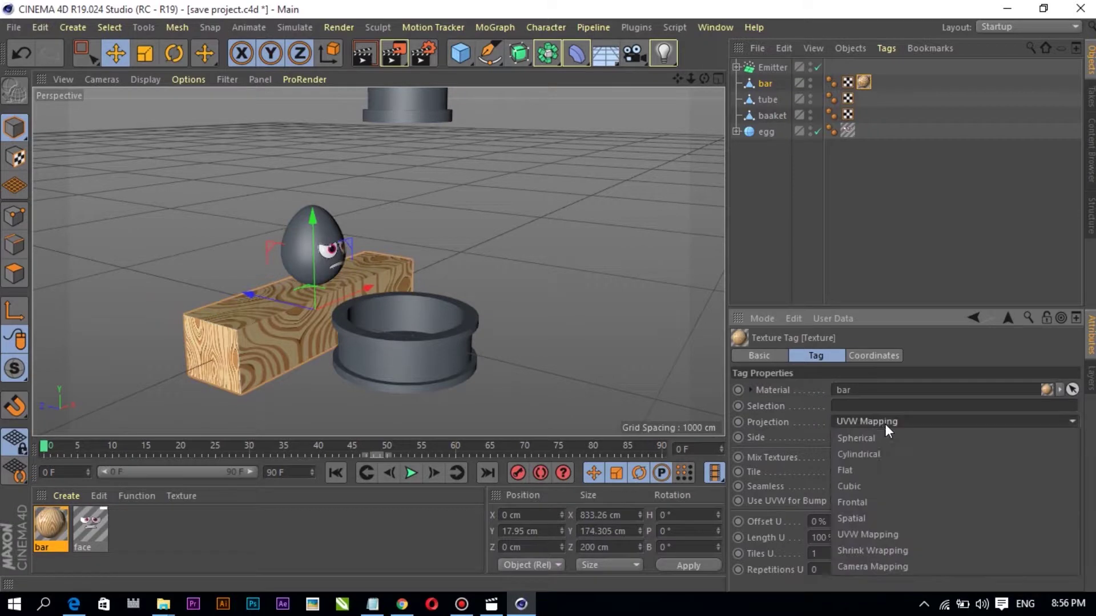
left_click(855, 488)
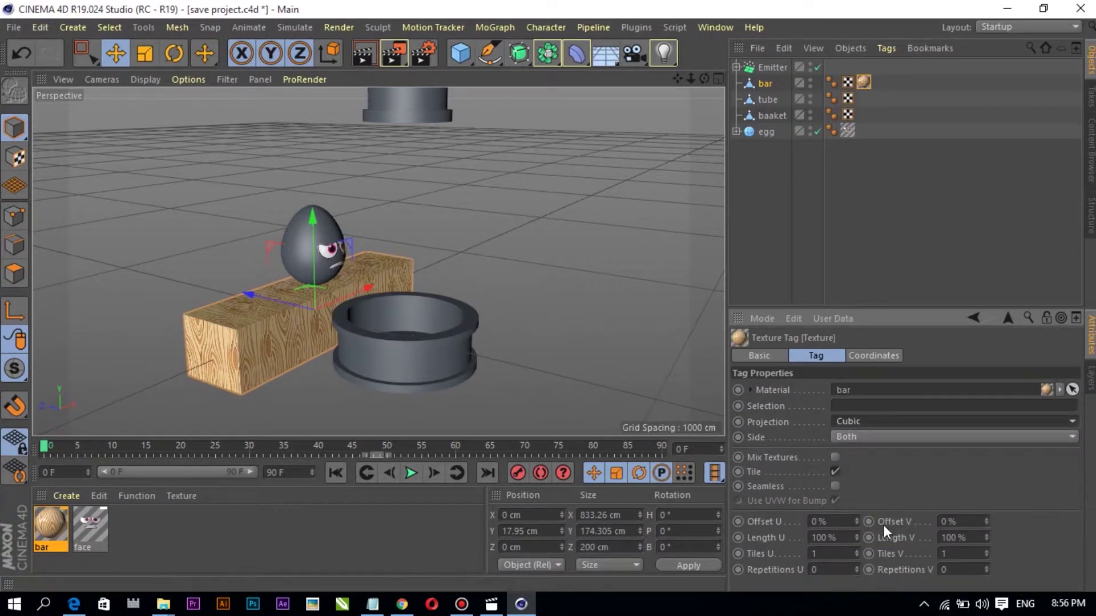
left_click(834, 471)
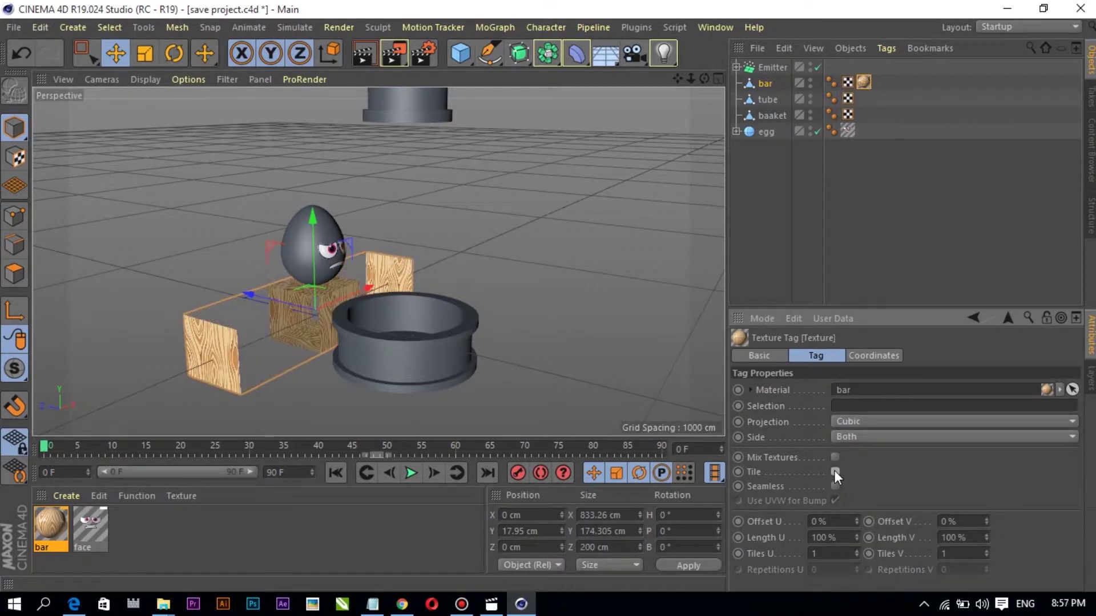
left_click(834, 470)
left_click(834, 485)
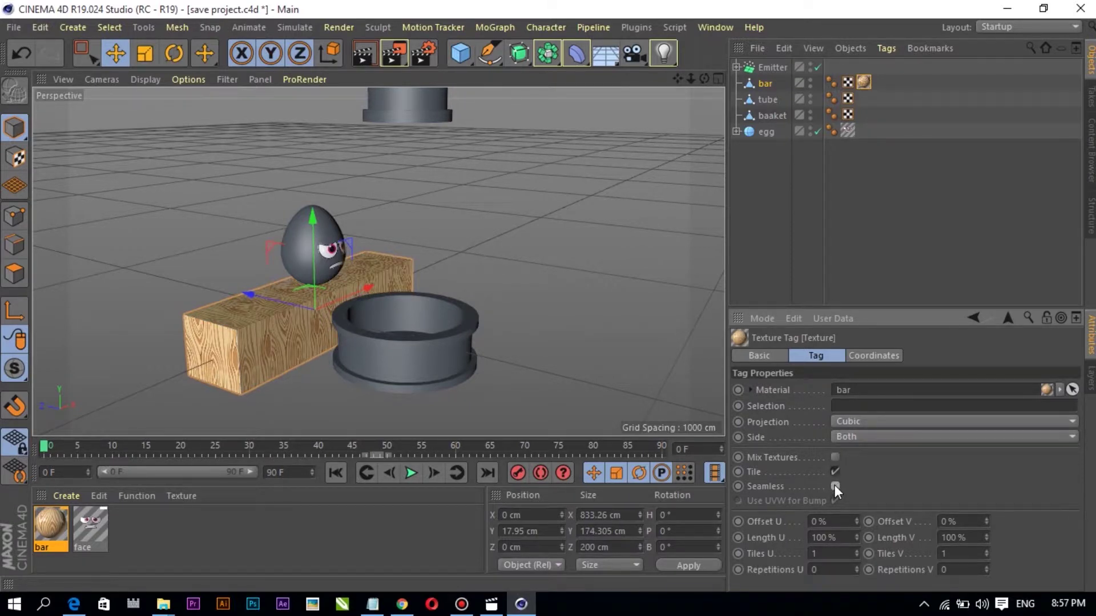
left_click(834, 486)
Set the wood texture's Length U to 200%
left_click_drag(822, 537, 789, 542)
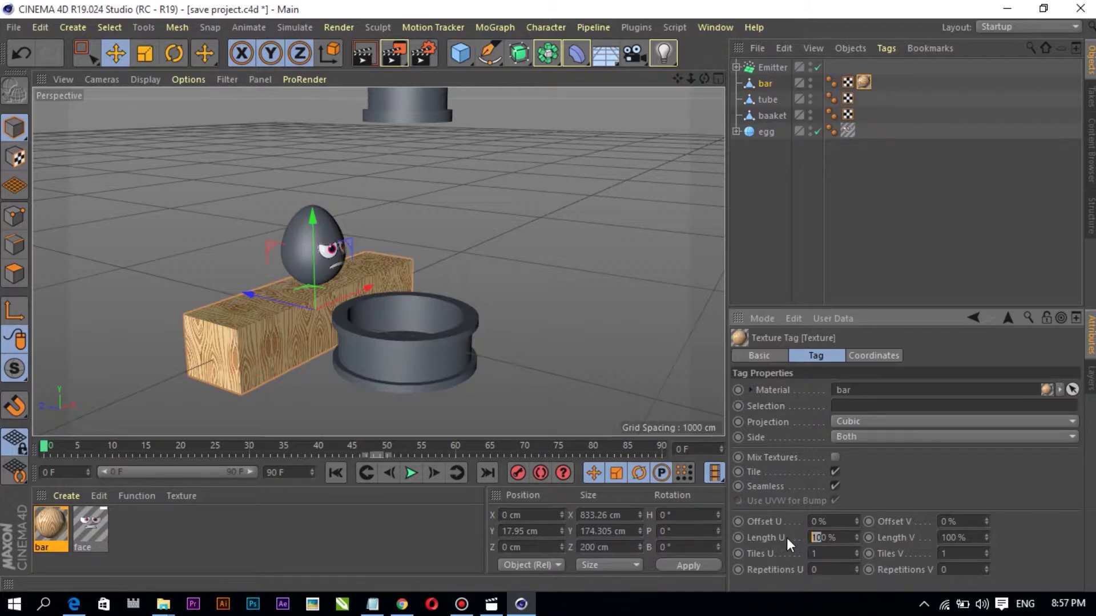
type("5")
key("Return")
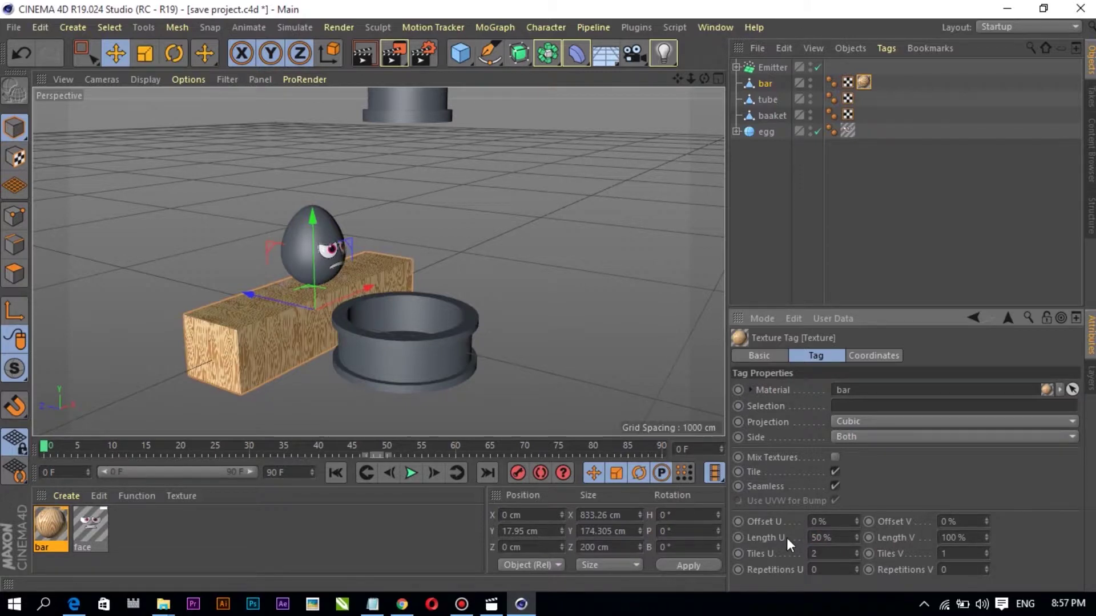
mouse_move(857, 535)
left_mouse_down()
mouse_move(914, 535)
mouse_move(867, 538)
left_mouse_up()
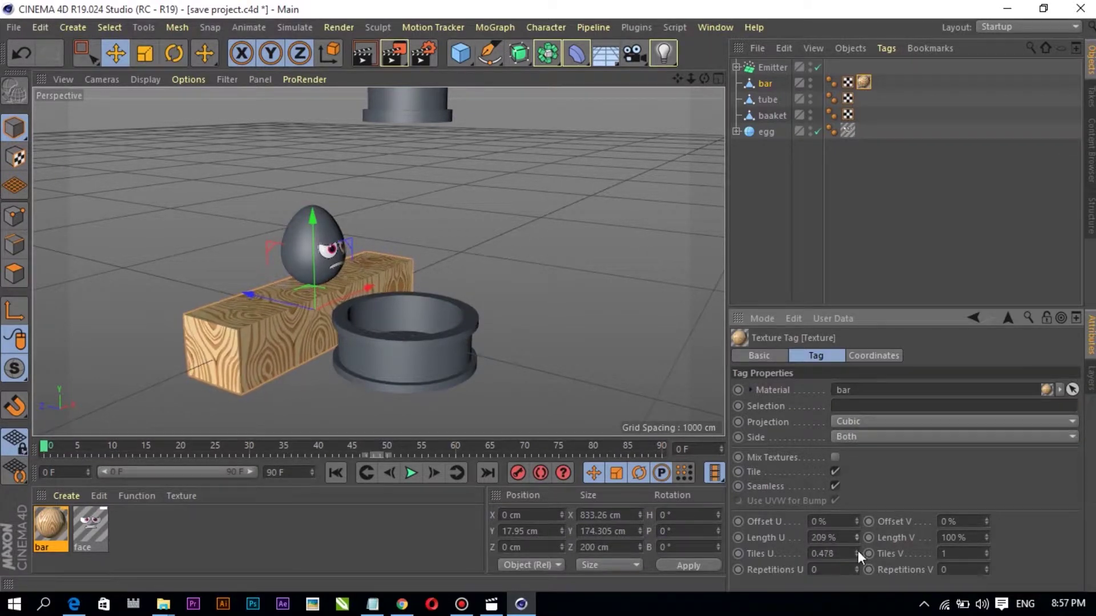
double_click(824, 538)
type("200")
key("Return")
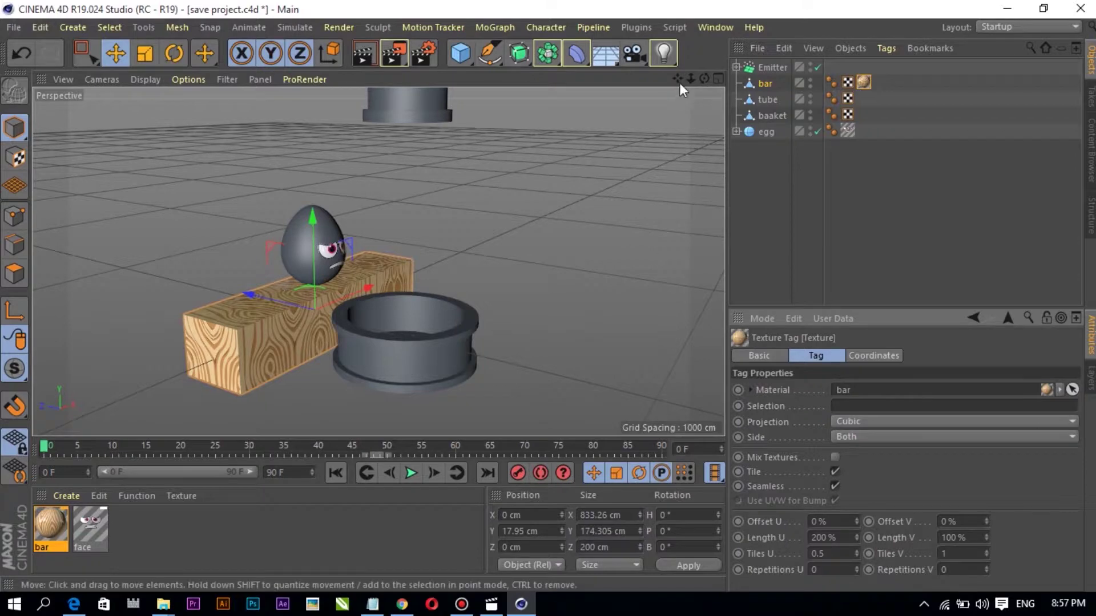
Shift the wood texture's Offset U to -3%, then clear the selection
left_click_drag(703, 77, 779, 197)
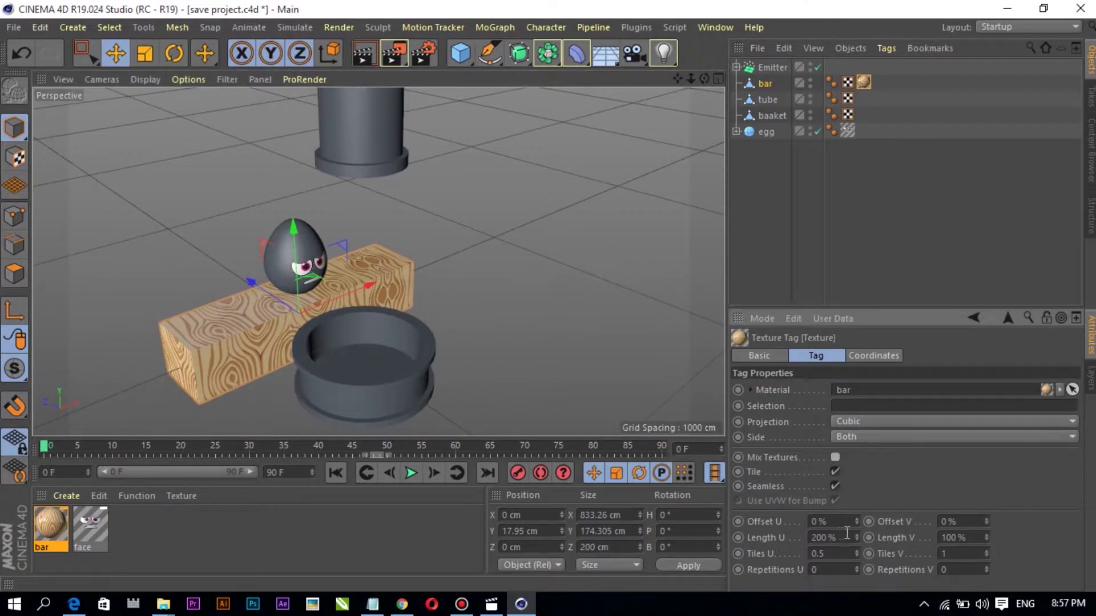
left_click_drag(857, 523, 857, 528)
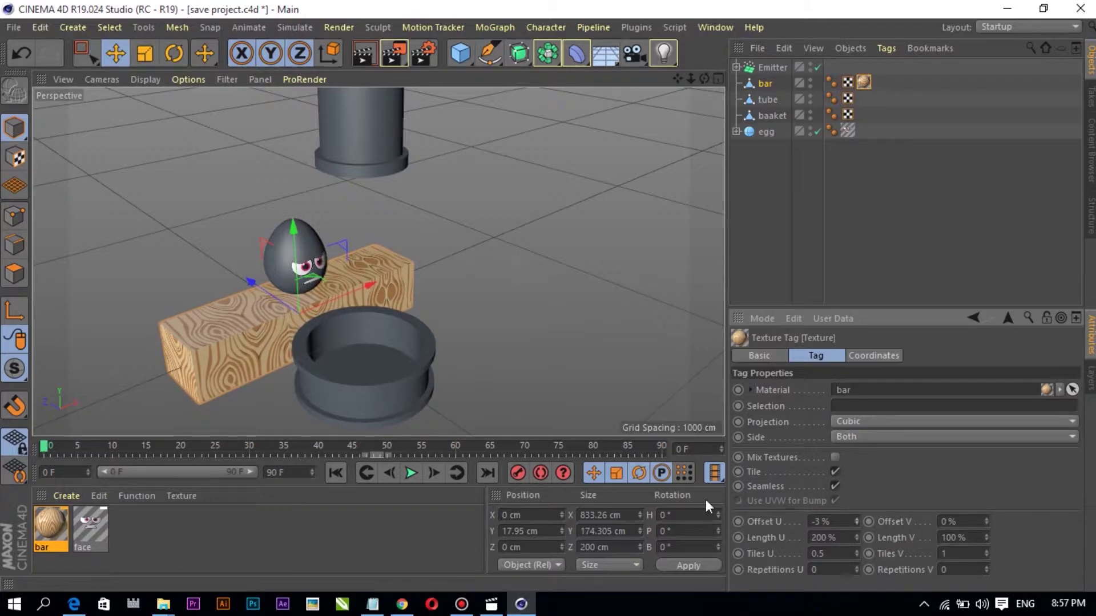
left_click_drag(705, 80, 671, 87)
left_click(218, 546)
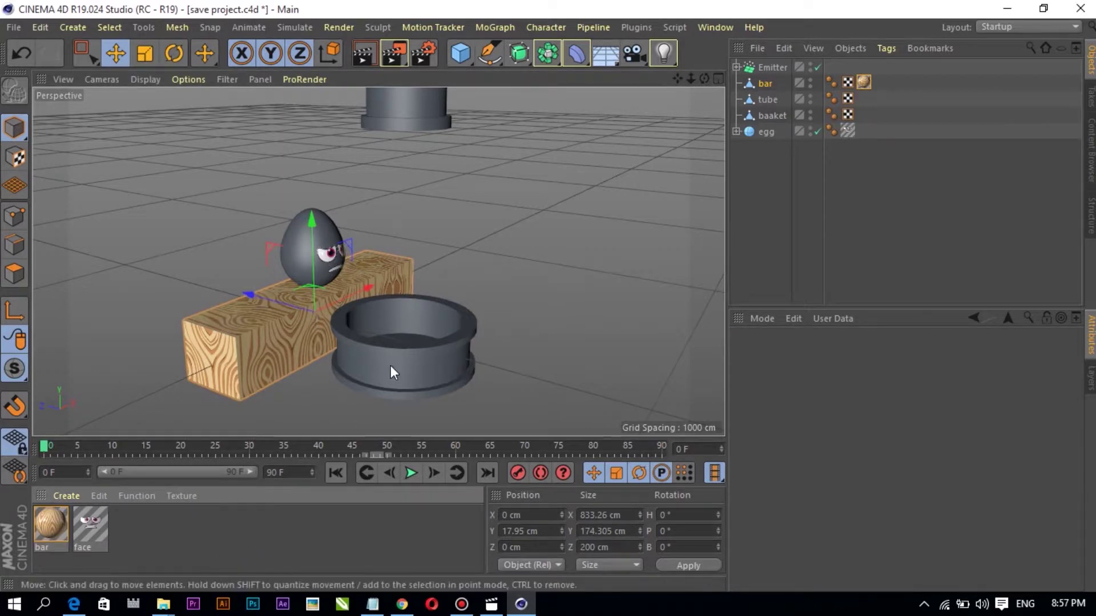
Create a new material named basket and make its colour bright red
left_click(405, 352)
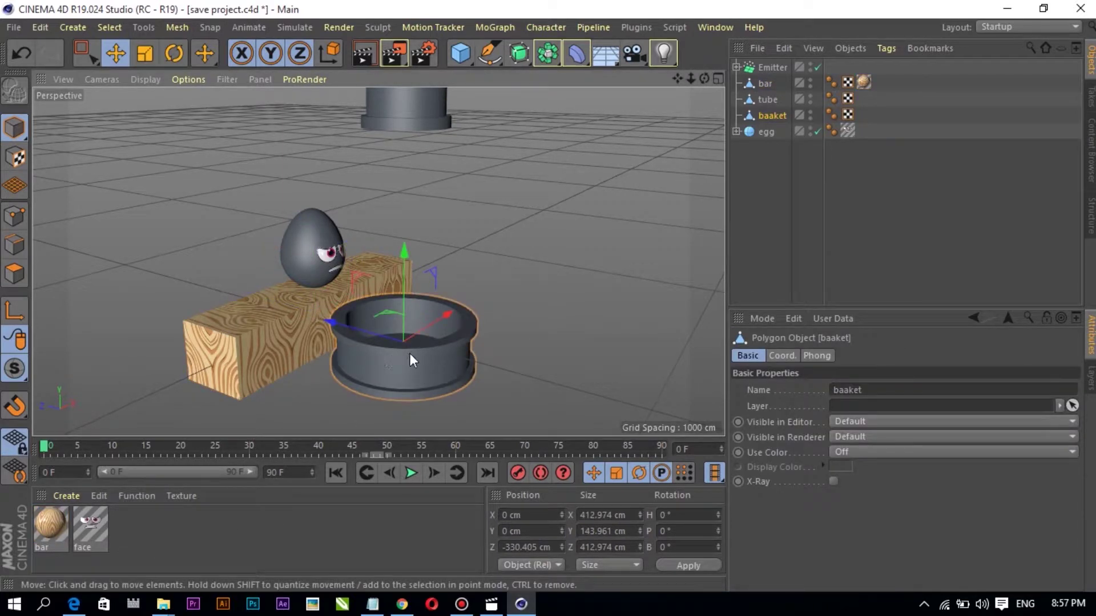
double_click(244, 512)
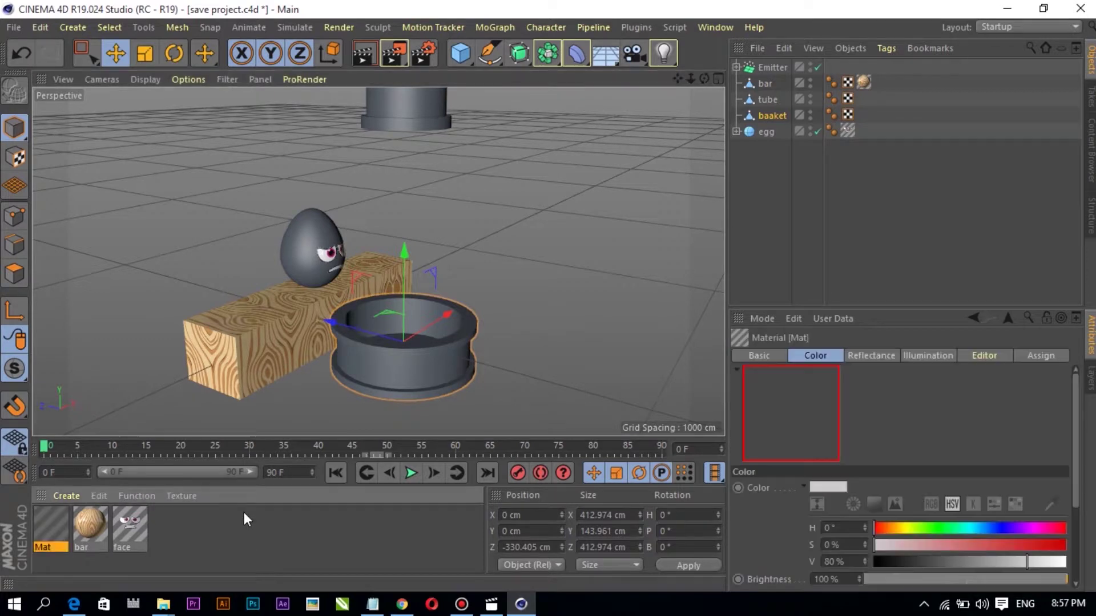
double_click(49, 546)
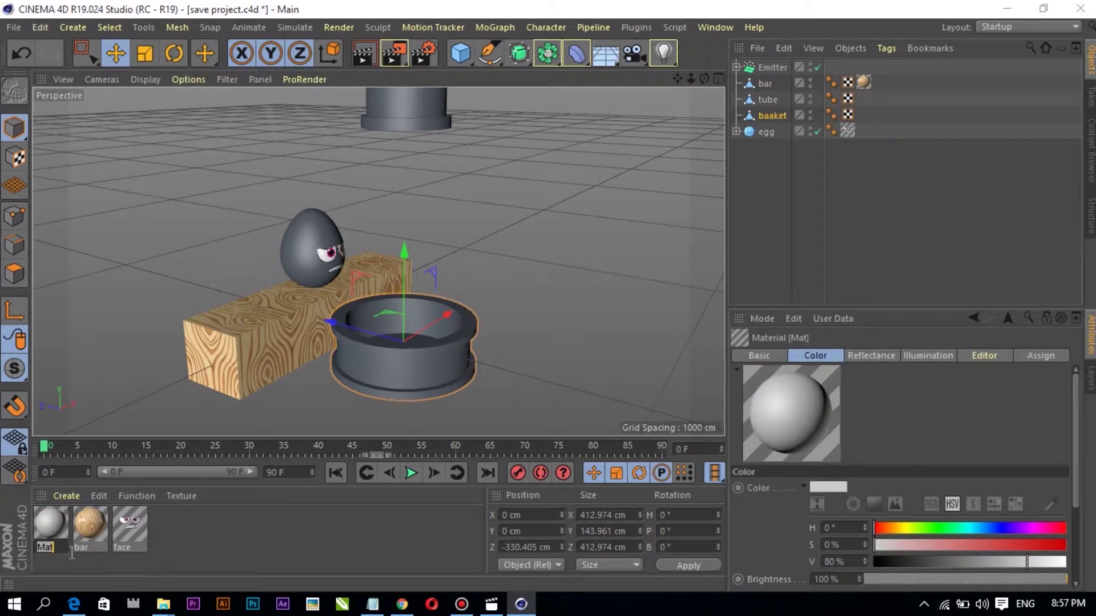
type("bask")
type("et")
key("Return")
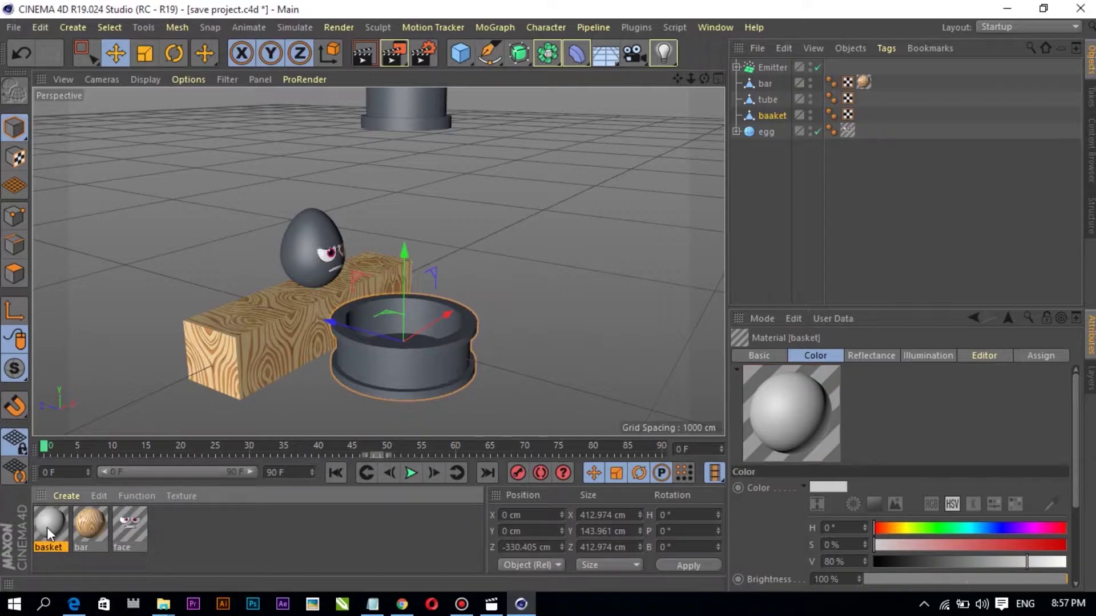
double_click(47, 527)
left_click(280, 234)
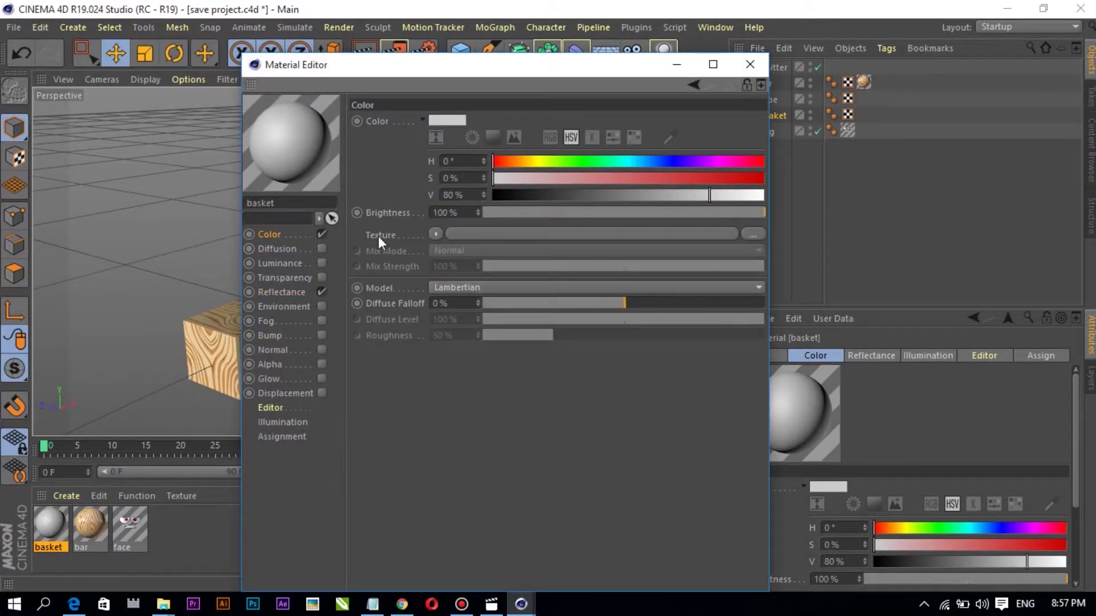
mouse_move(724, 171)
left_mouse_down()
mouse_move(777, 176)
mouse_move(796, 193)
left_mouse_up()
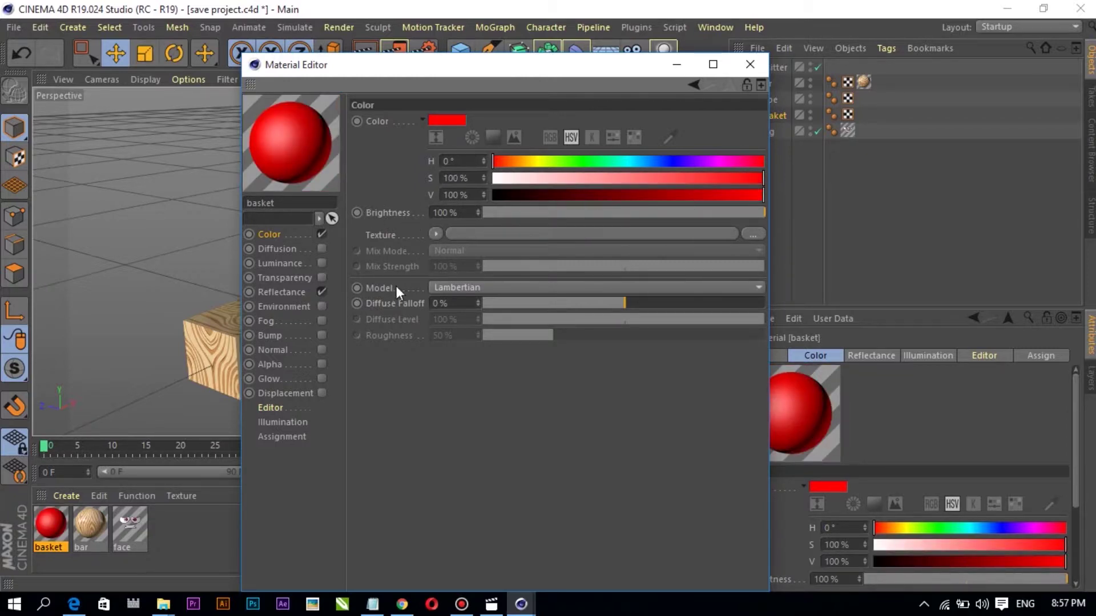
Add a Reflection (Legacy) layer at 30% brightness to the basket material
left_click(270, 292)
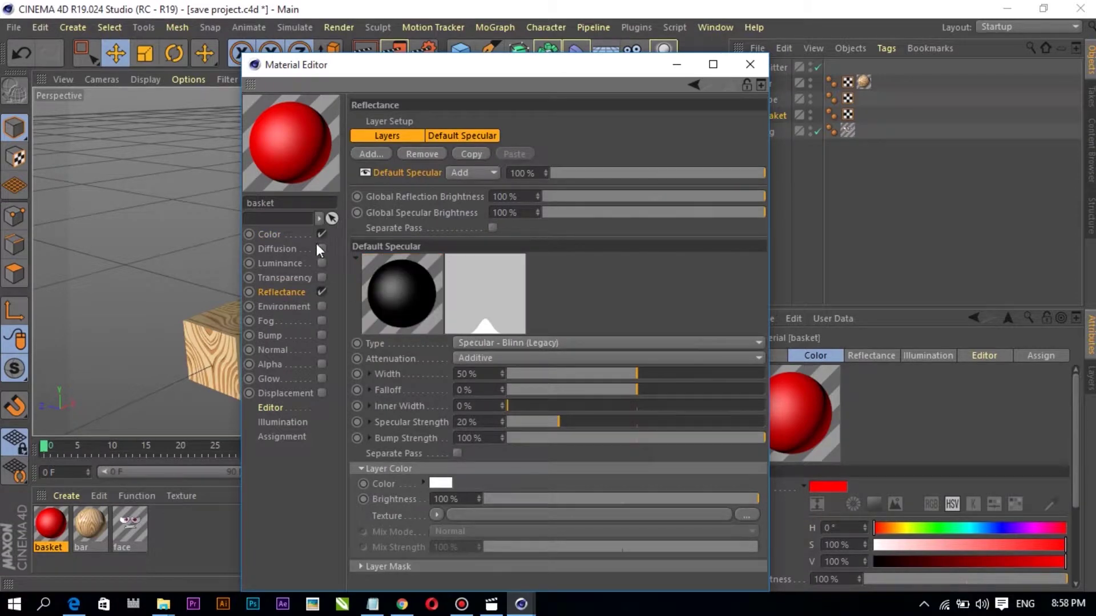
left_click(370, 158)
left_click(422, 309)
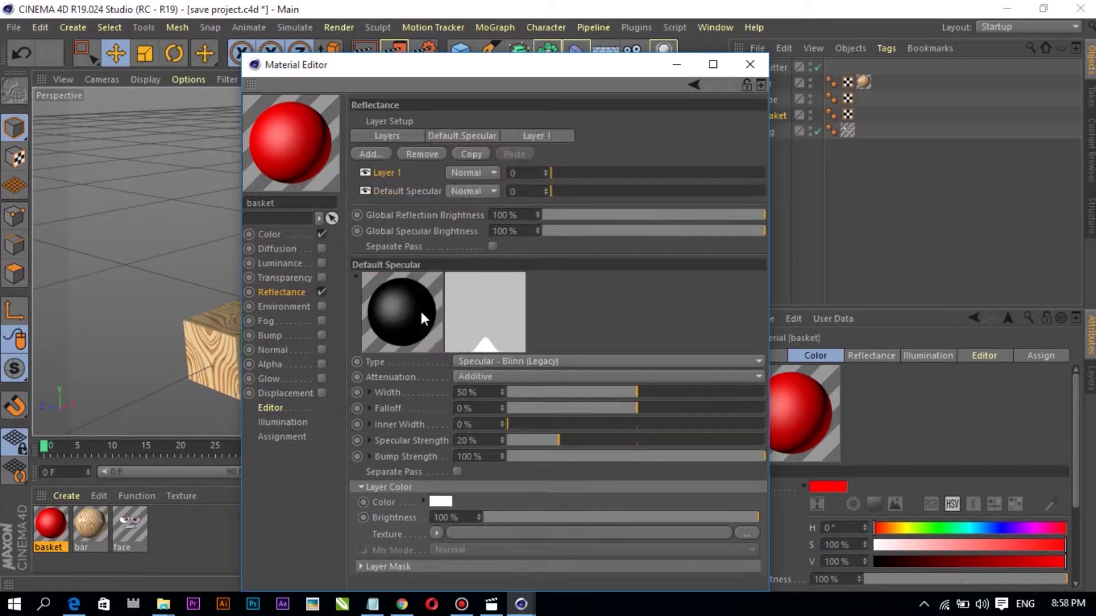
left_click(439, 488)
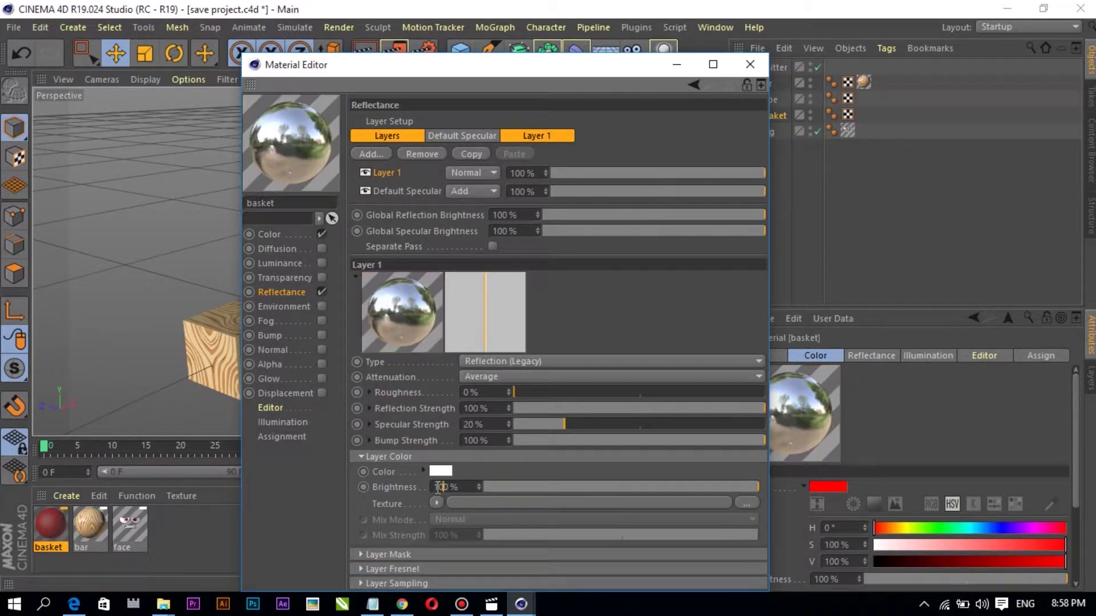
type("30")
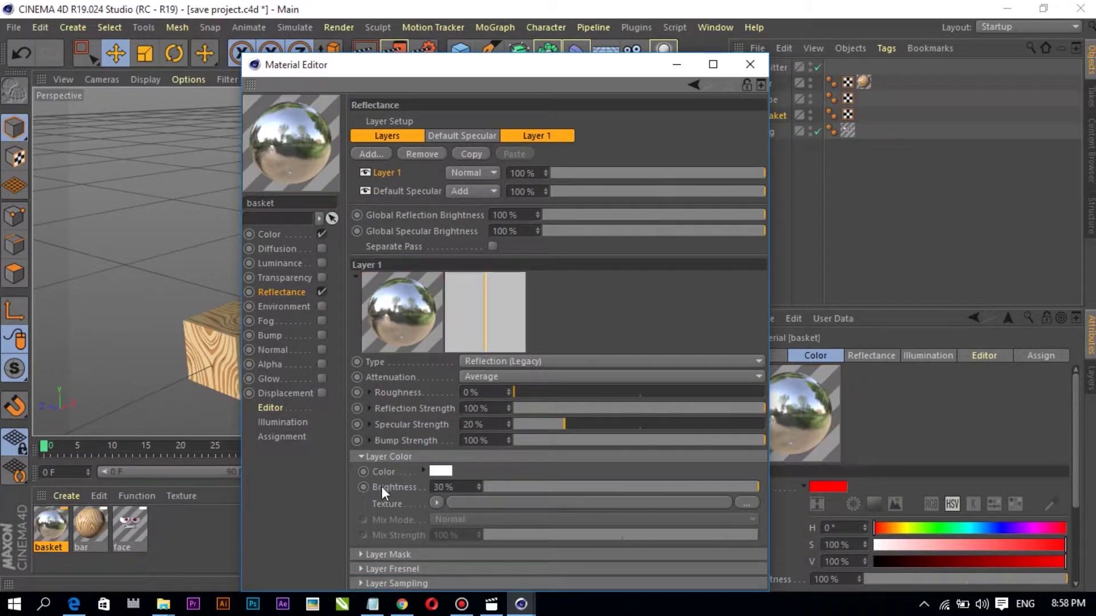
key("Return")
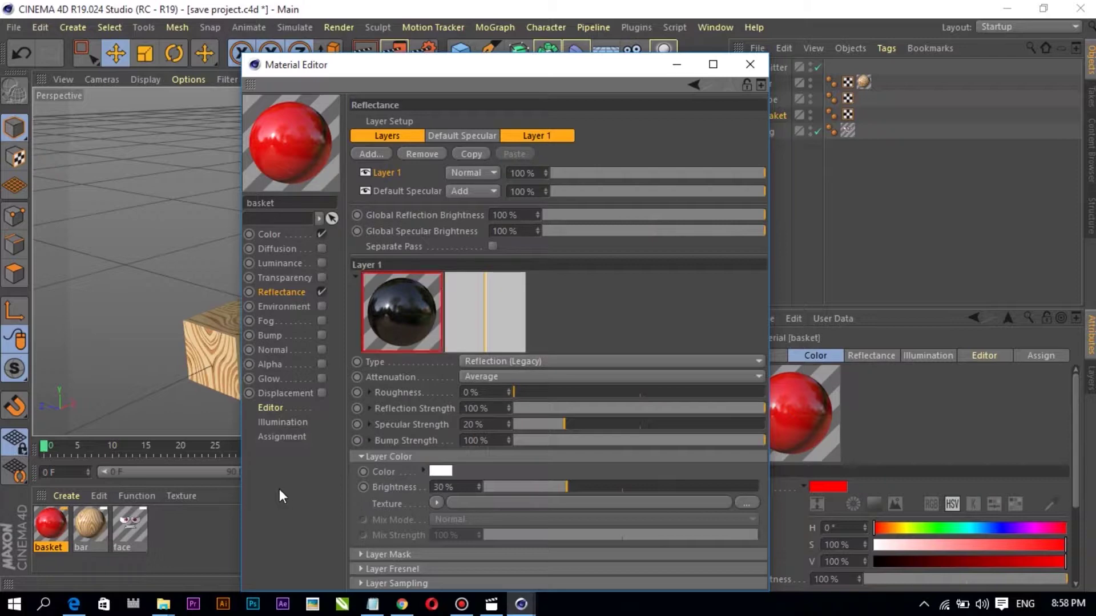
left_click(750, 64)
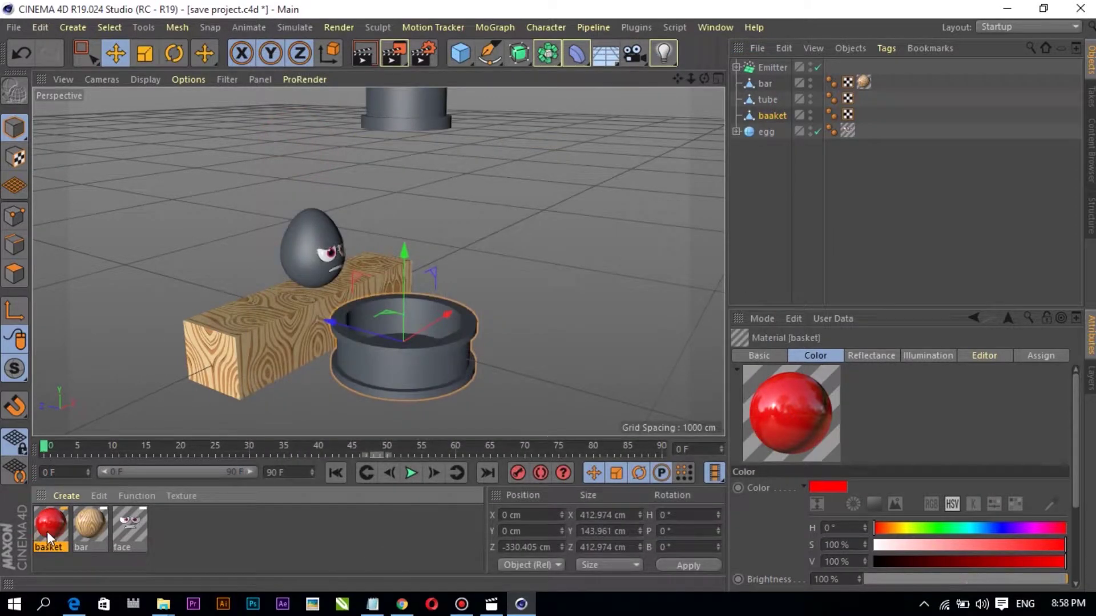
Apply the red basket material to both the basket and the tube
left_click_drag(47, 532, 407, 351)
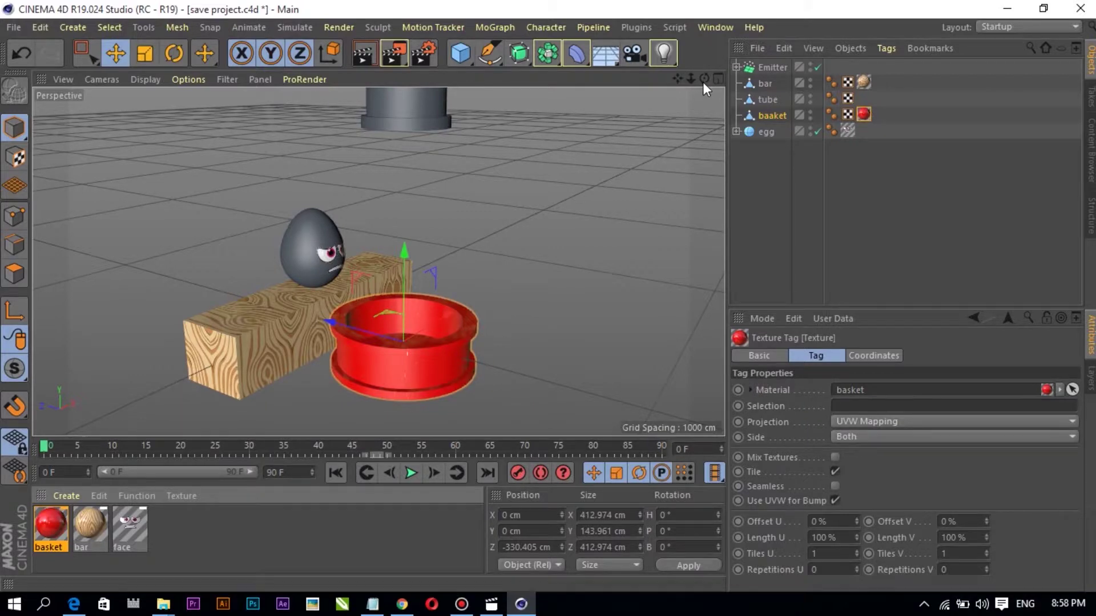
left_click_drag(703, 78, 704, 78)
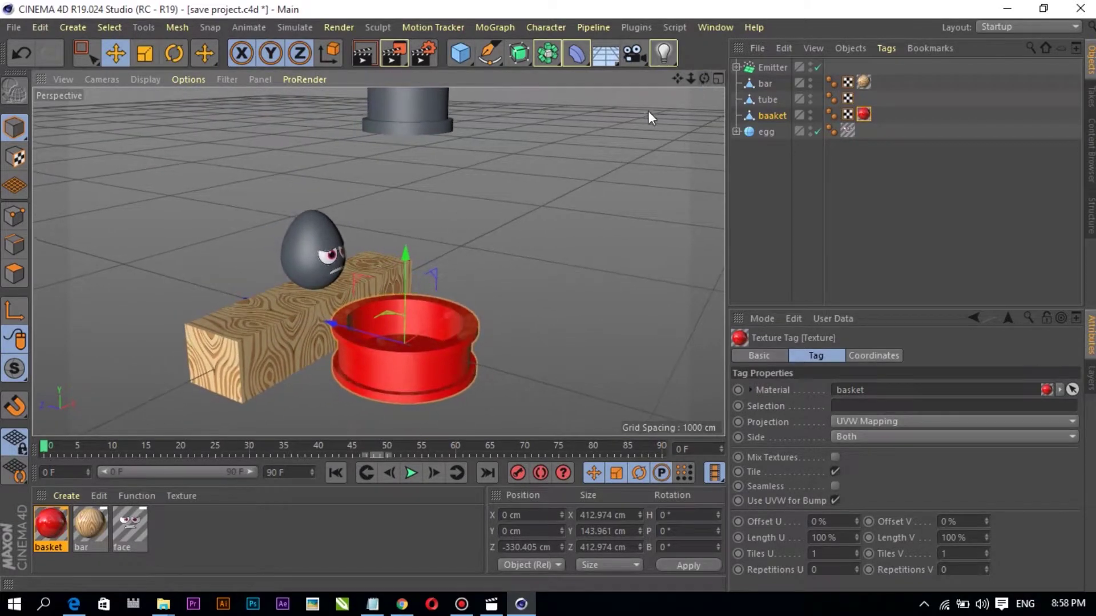
left_click_drag(446, 227, 453, 221, "alt")
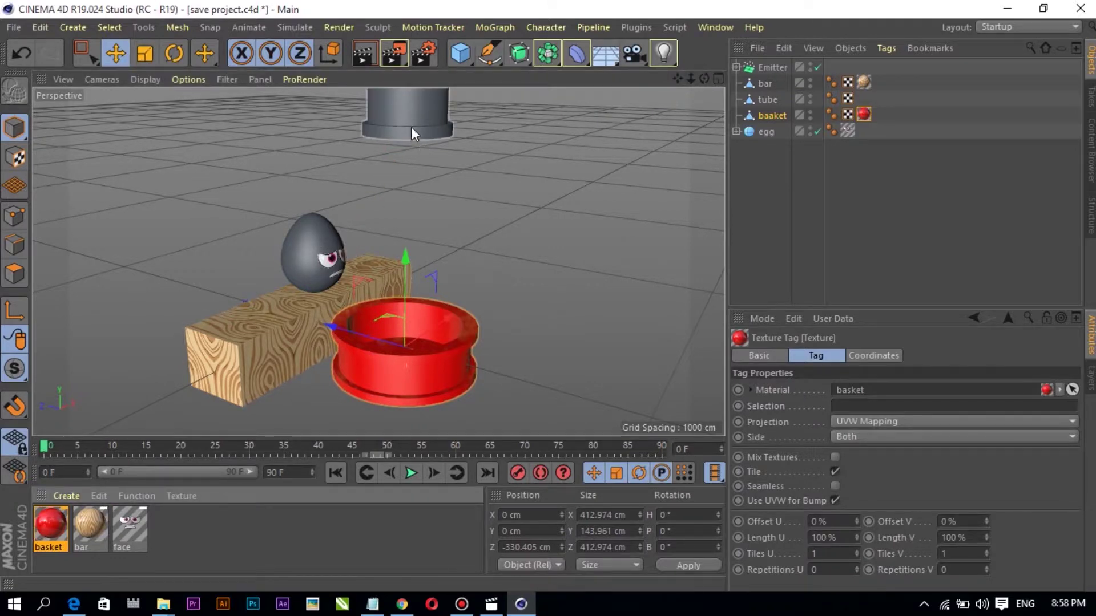
left_click_drag(411, 126, 411, 127)
left_click(533, 190)
left_click_drag(703, 78, 704, 78)
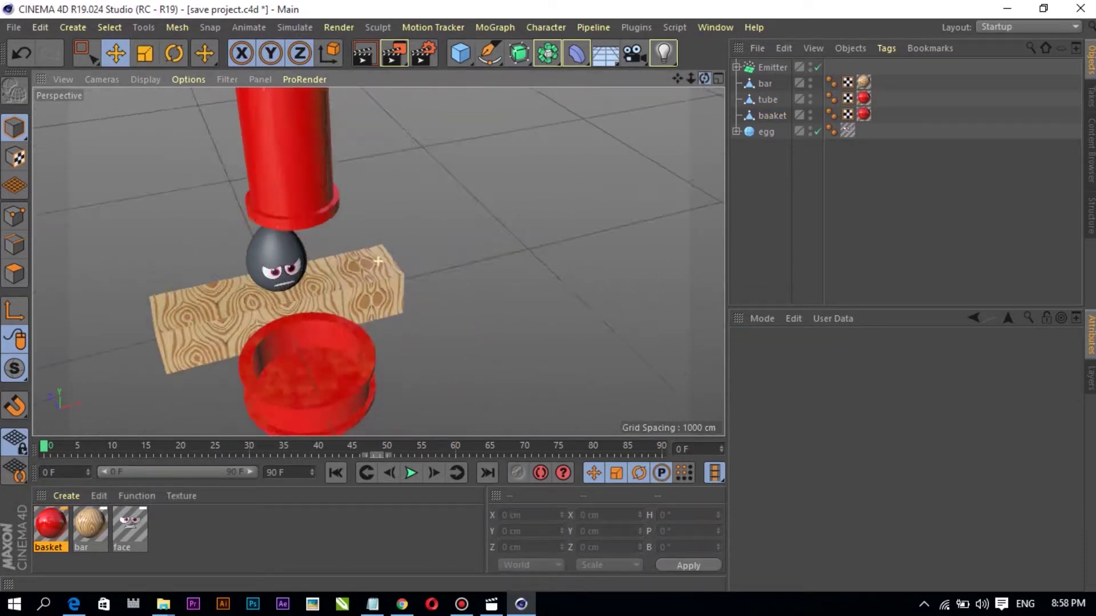
left_click_drag(377, 262, 411, 245, "alt")
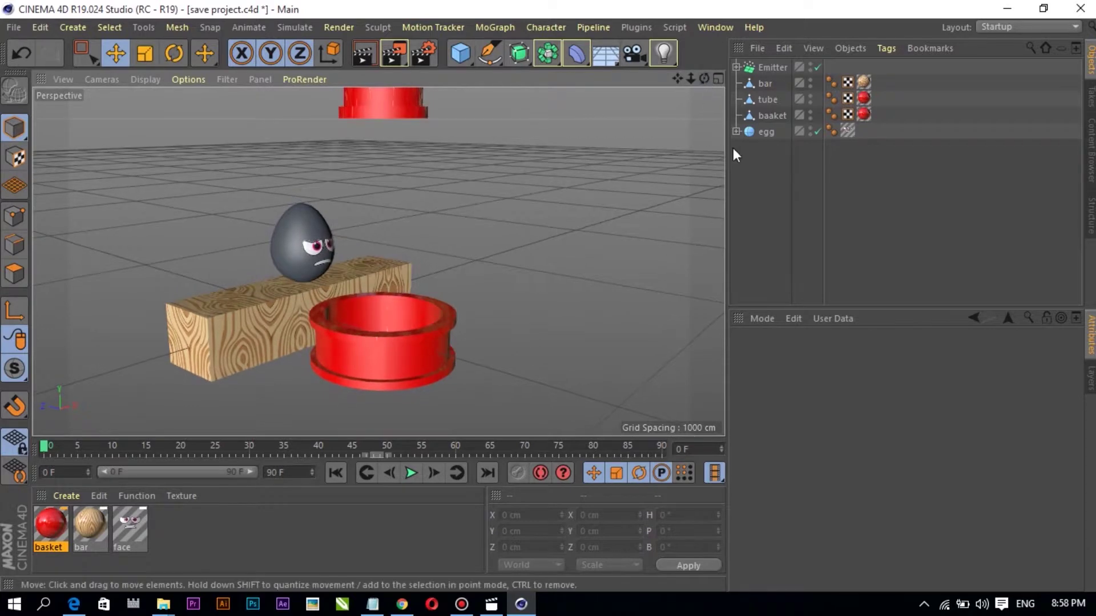
Check the egg, then select the basket material to show its Color settings
left_click(766, 132)
left_click(564, 213)
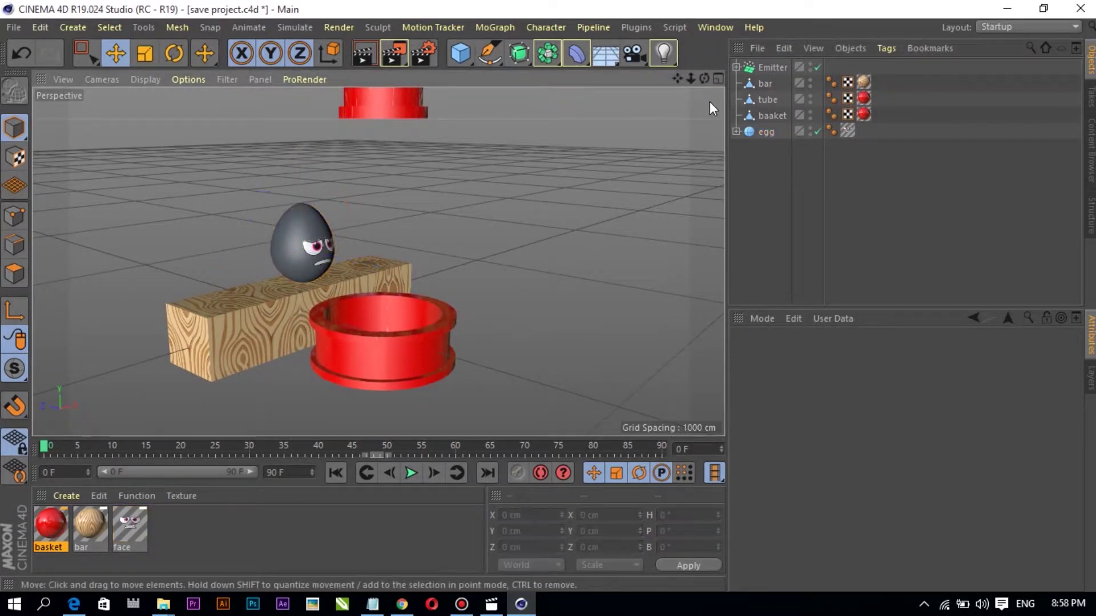
left_click_drag(704, 77, 708, 91)
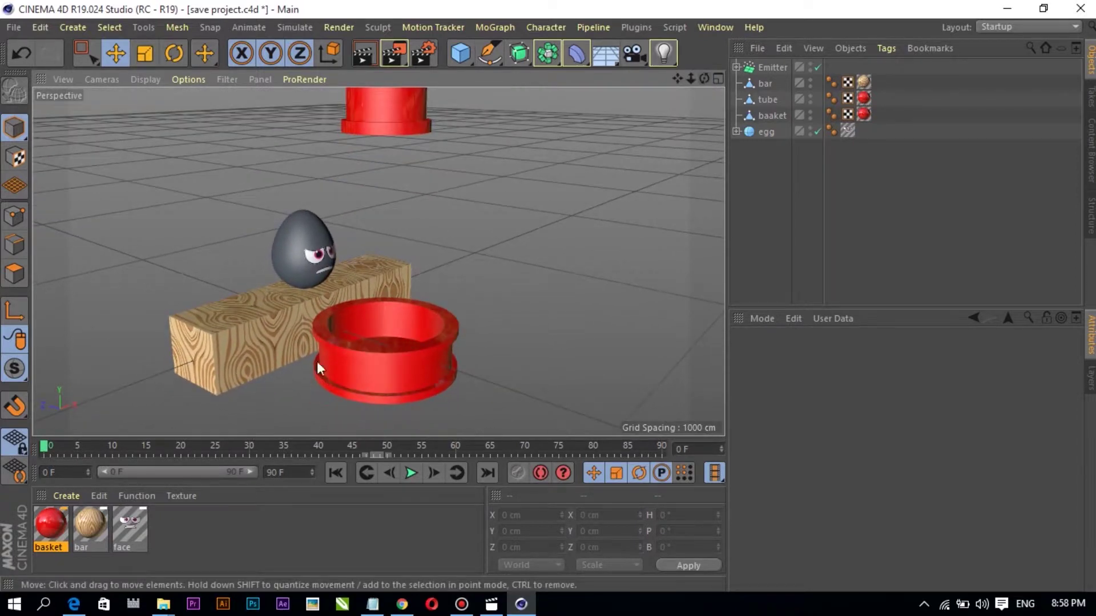
left_click(55, 532)
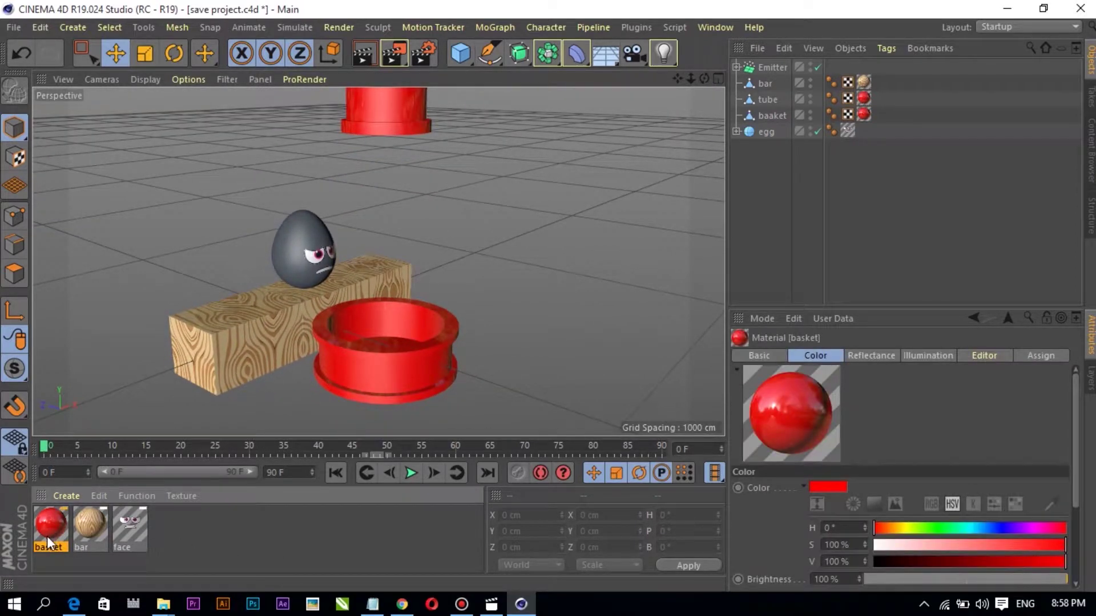
Apply the basket material to the Emitter's Sphere and preview the animation
left_click(737, 67)
left_click_drag(54, 529, 786, 81)
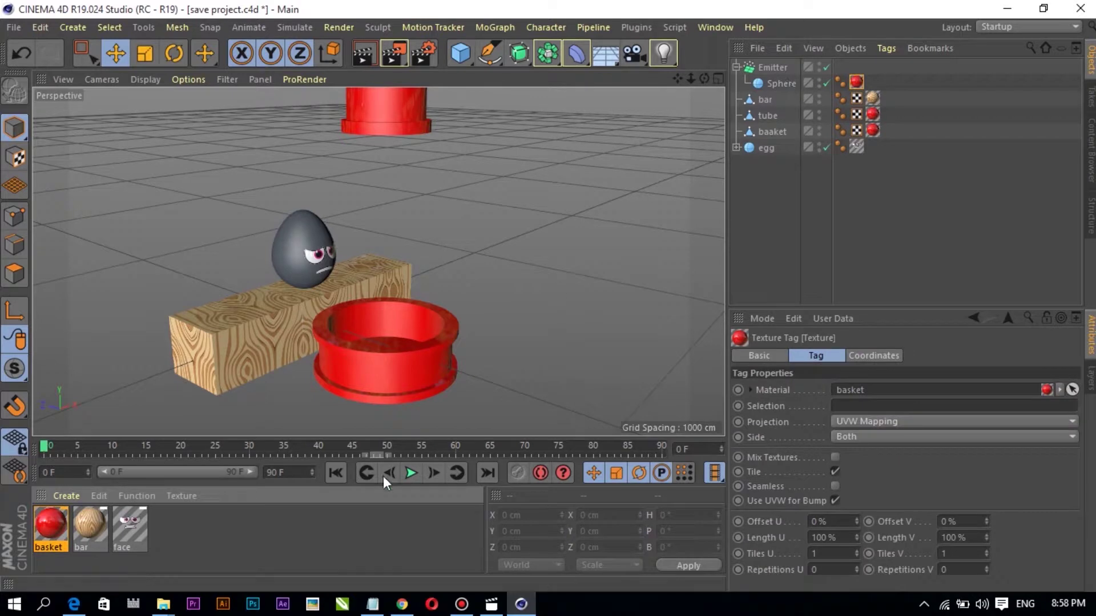
left_click(414, 478)
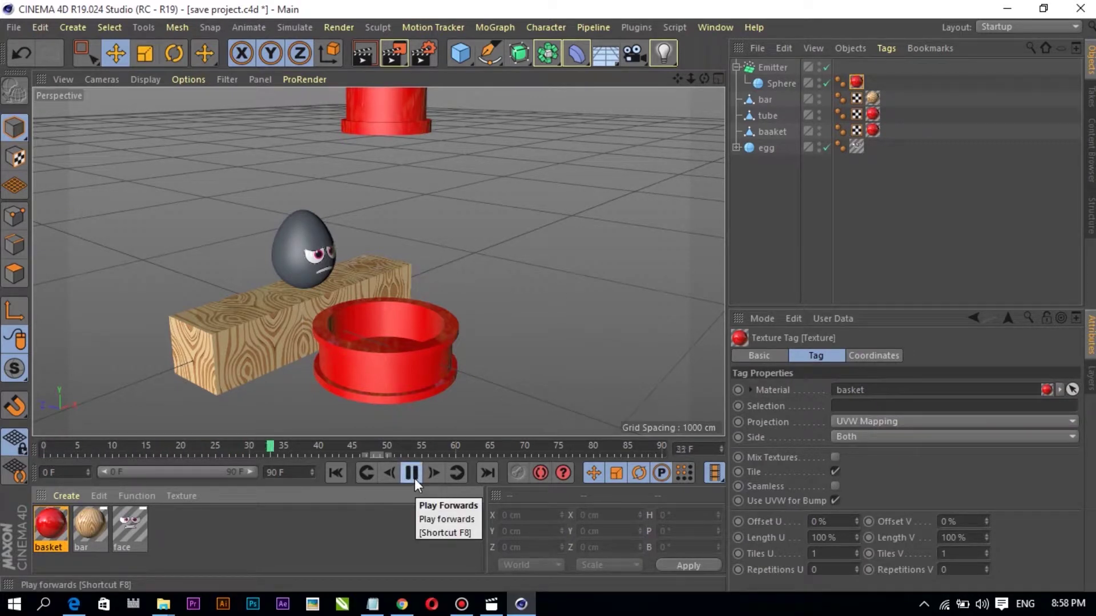
left_click(412, 473)
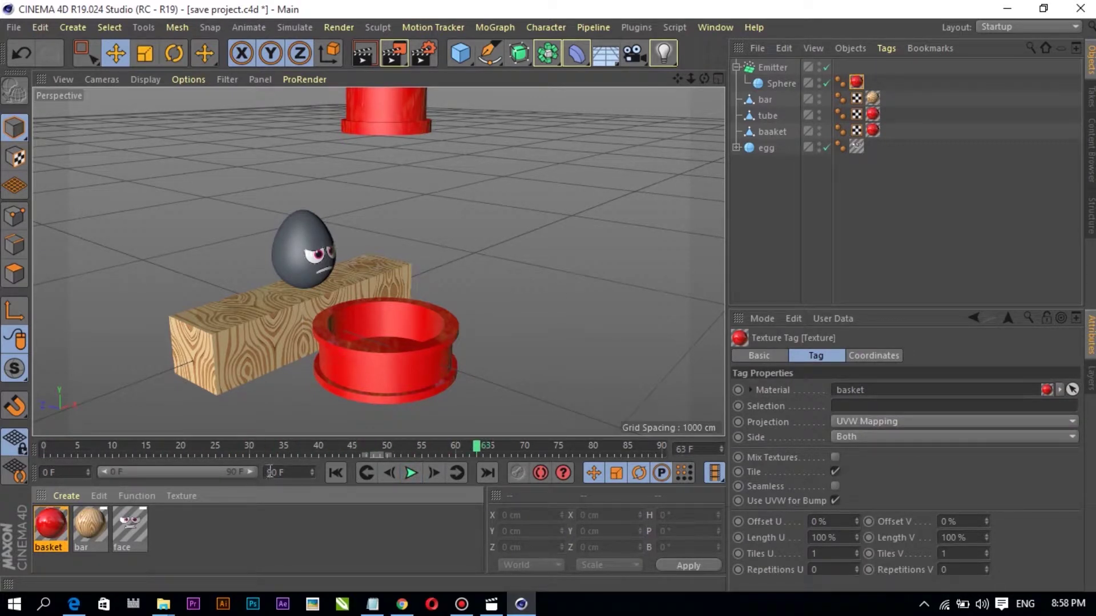
Extend the animation and preview range to 400 frames, then play it back to frame 123
left_click(265, 473)
key("BackSpace")
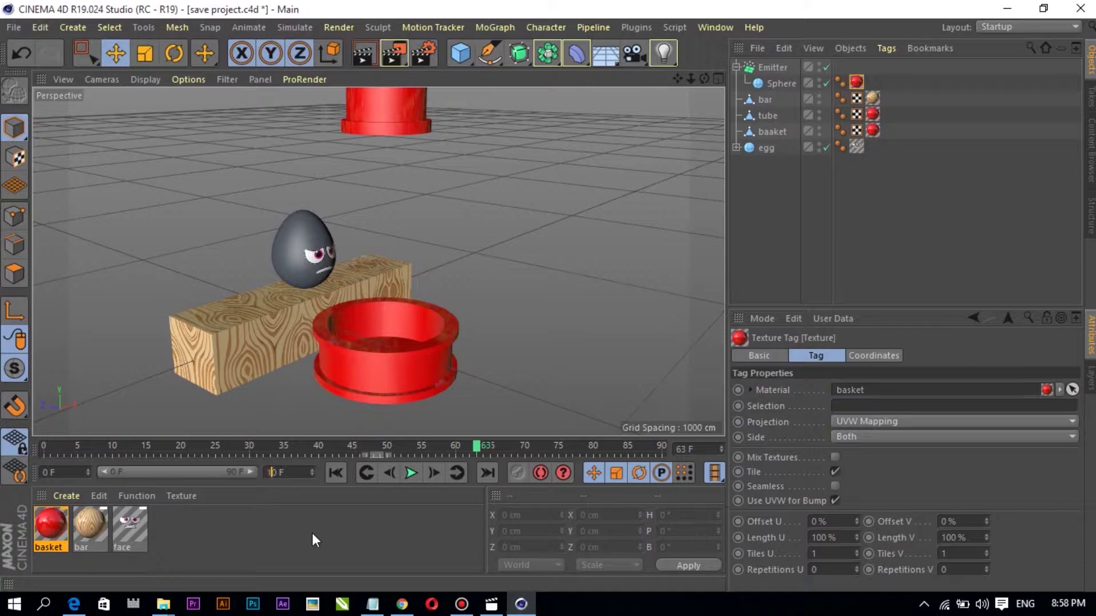
key("BackSpace")
type("4")
type("0")
key("Return")
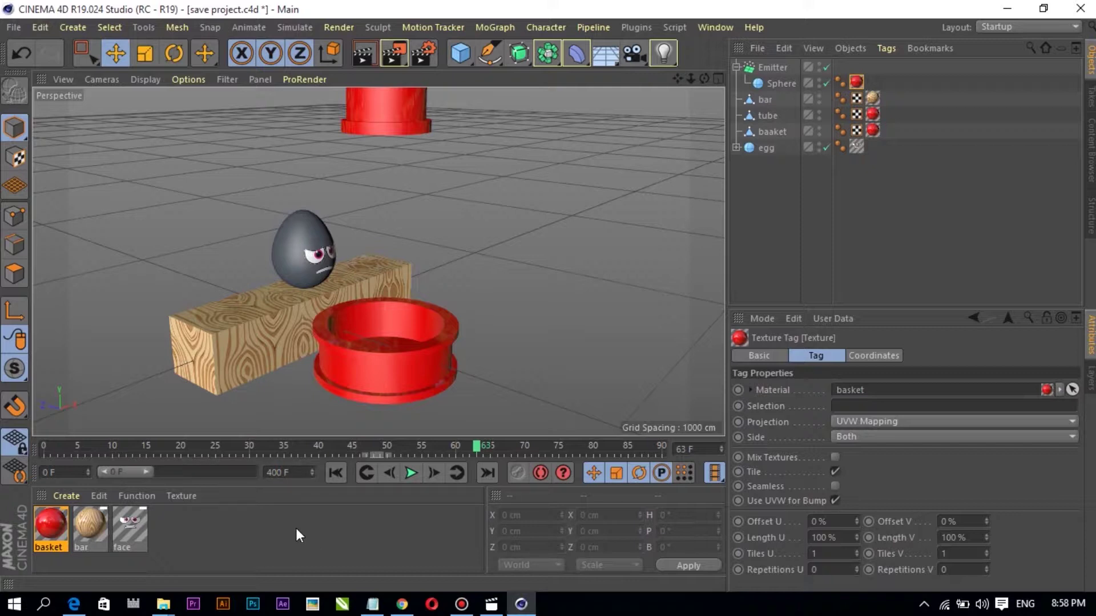
left_click_drag(145, 470, 279, 471)
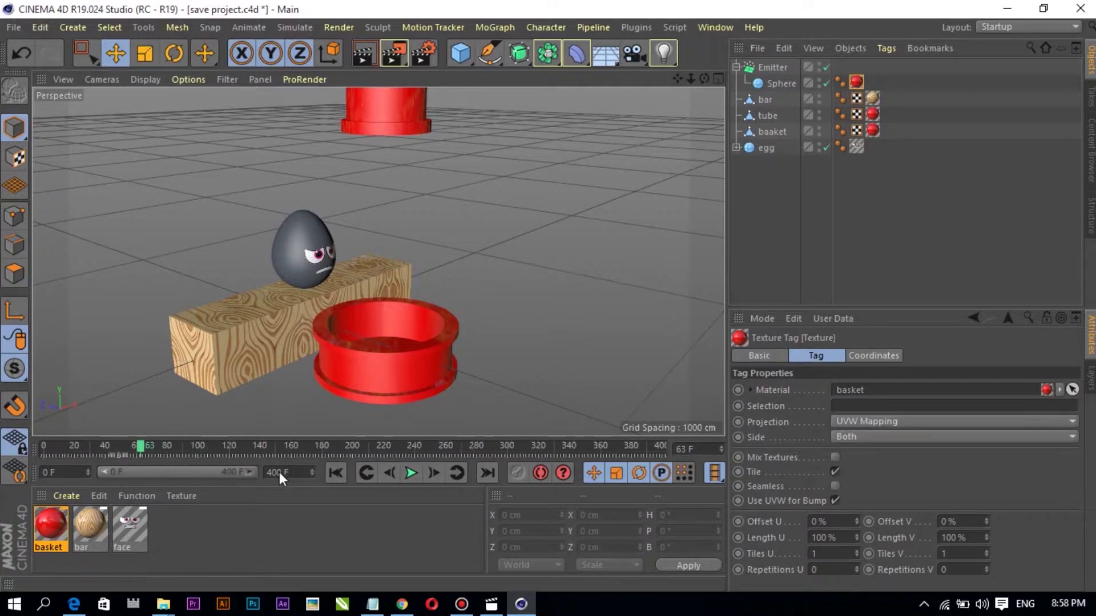
left_click(411, 473)
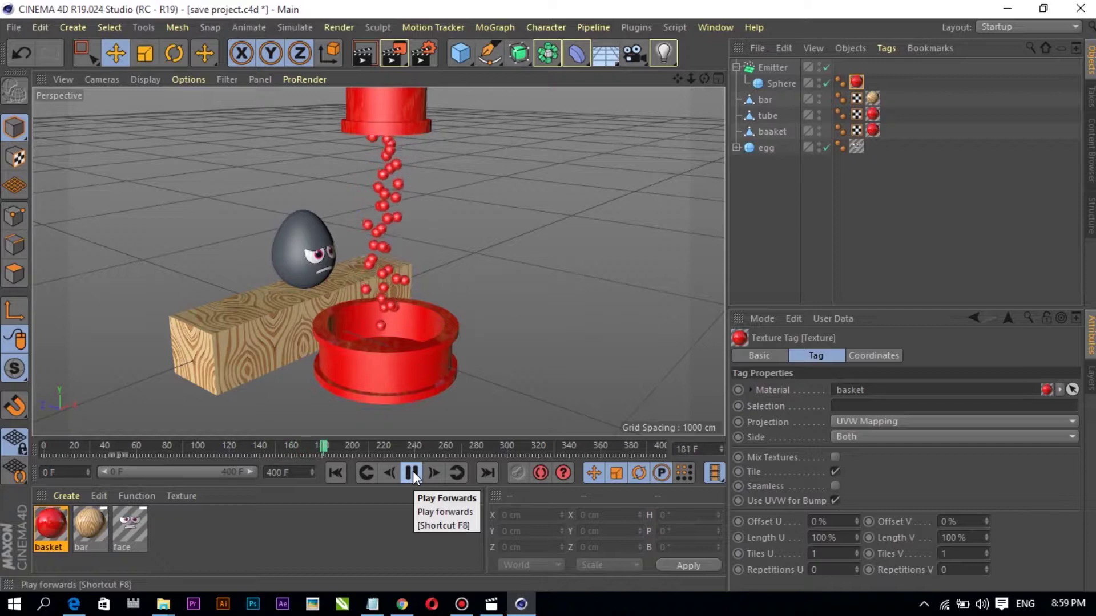
left_click(413, 471)
left_click_drag(300, 451, 251, 456)
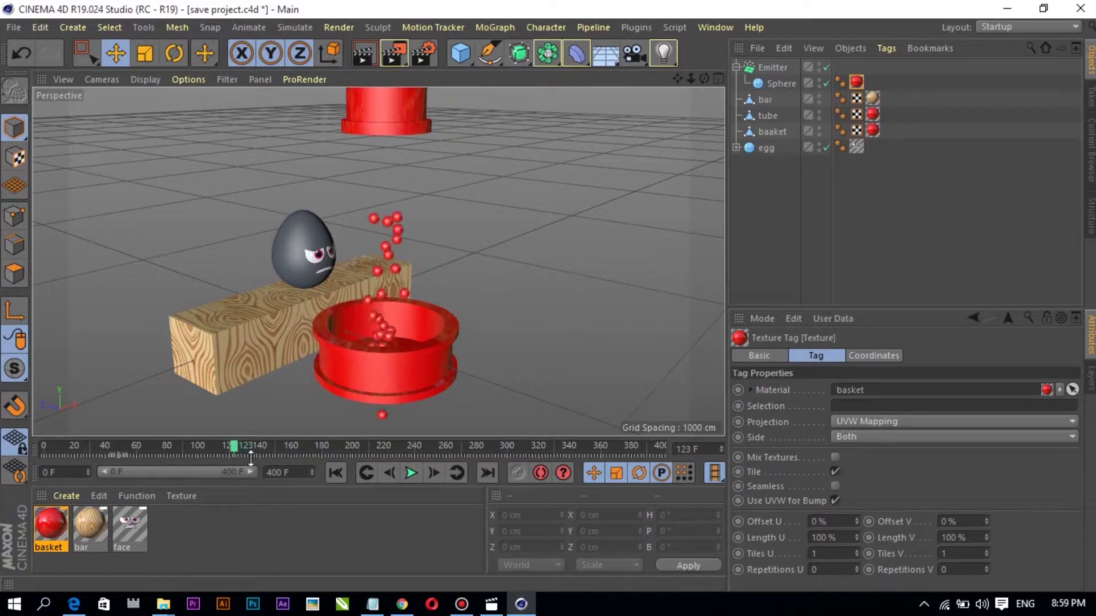
left_click(772, 68)
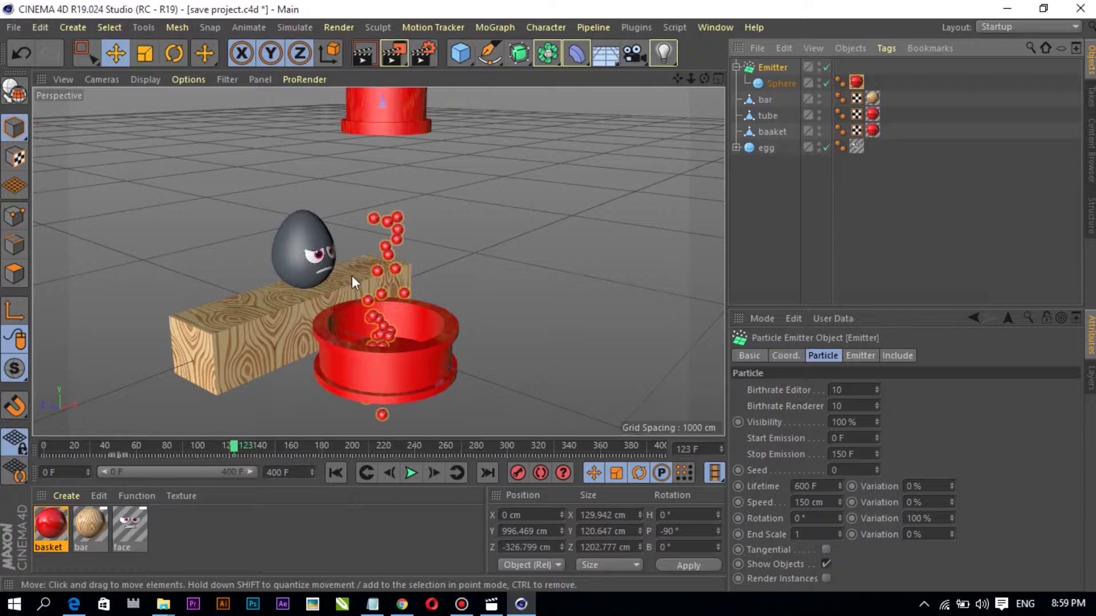
Set the particle Sphere's radius to 30 cm and preview the animation
left_click(779, 83)
left_click(821, 390)
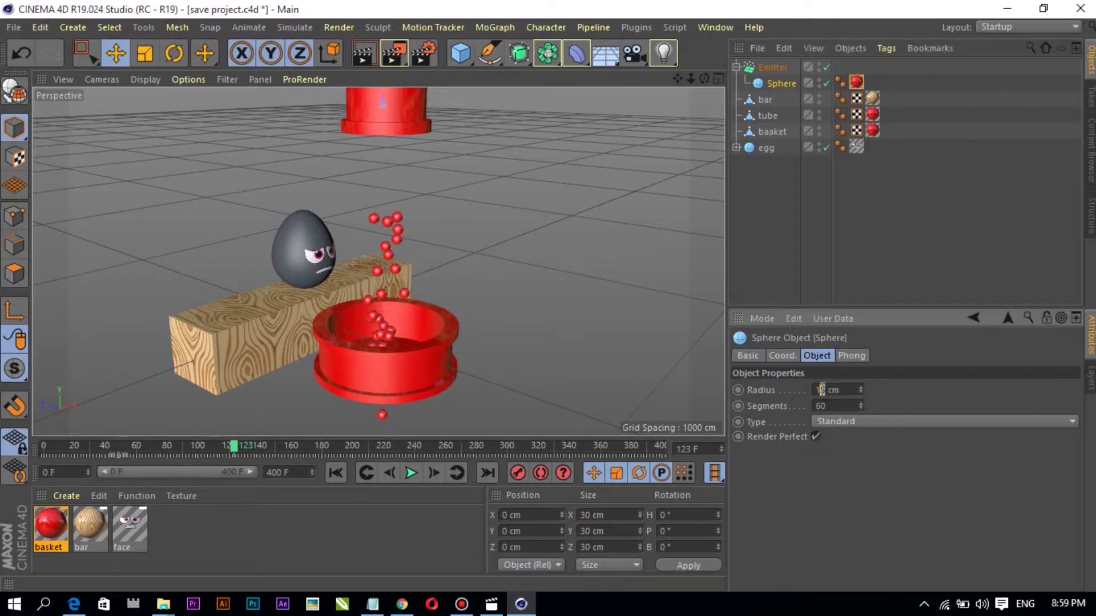
type("30")
key("Return")
left_click(538, 350)
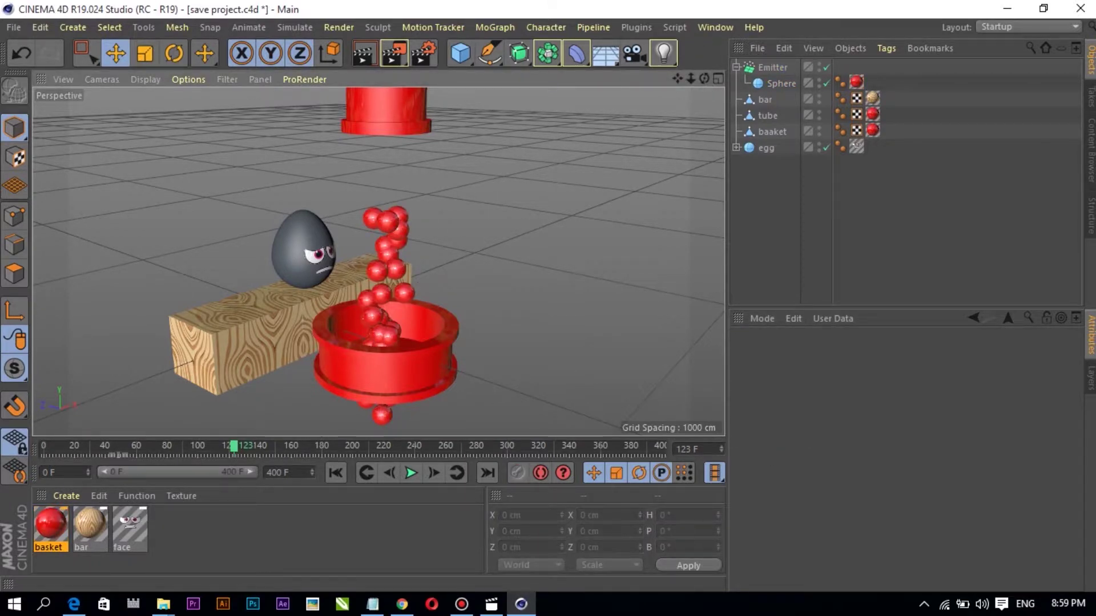
left_click_drag(354, 257, 394, 258, "alt")
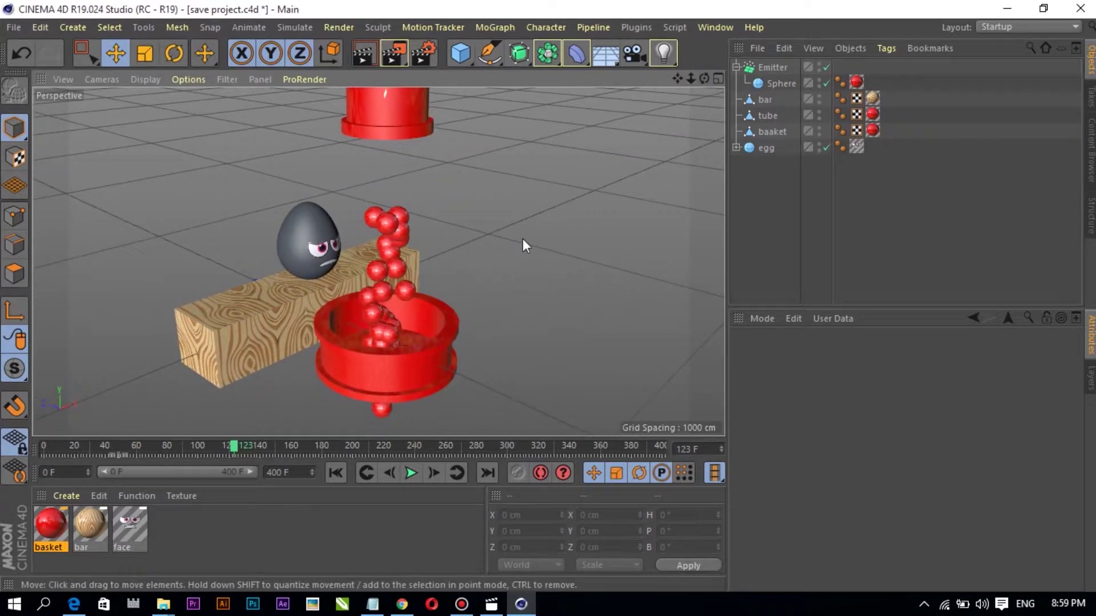
left_click_drag(703, 80, 696, 97)
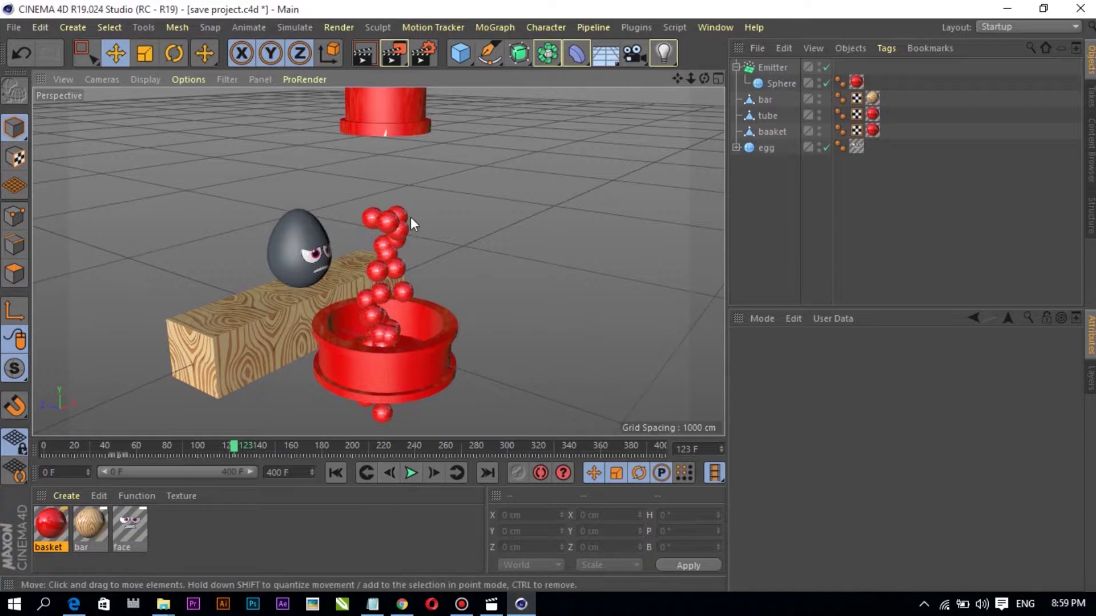
left_click(411, 474)
left_click(411, 474)
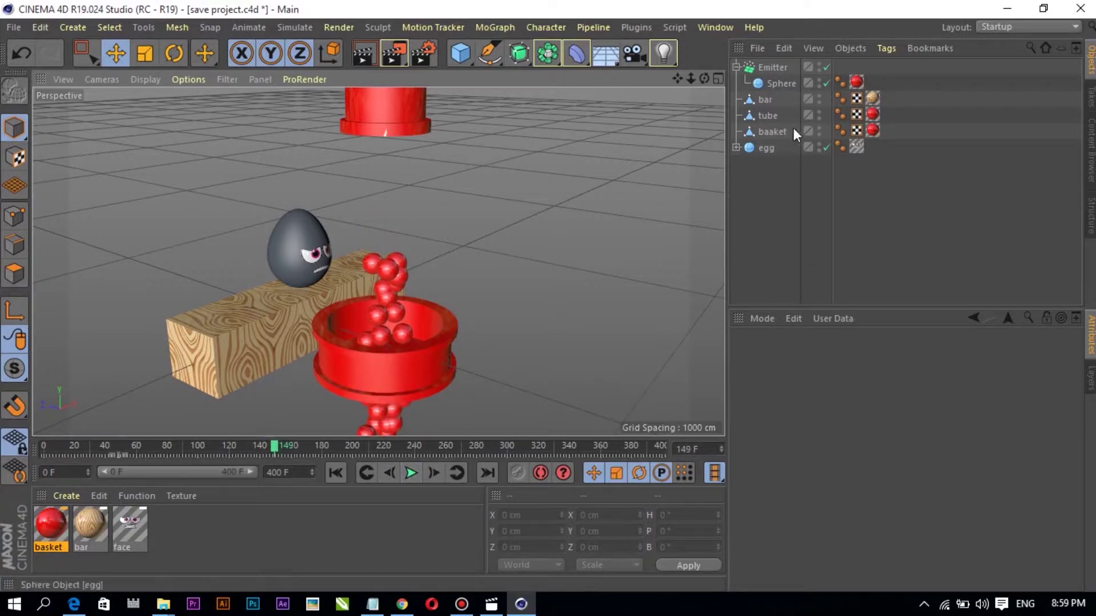
Set the emitter's particle speed to 300 cm and replay the animation
left_click(772, 67)
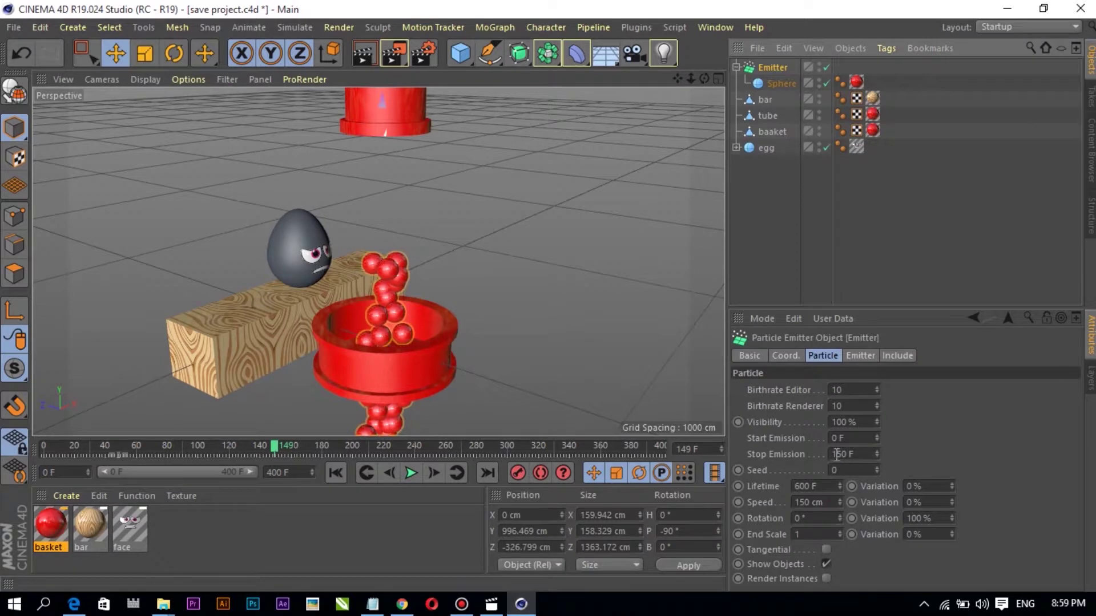
double_click(811, 501)
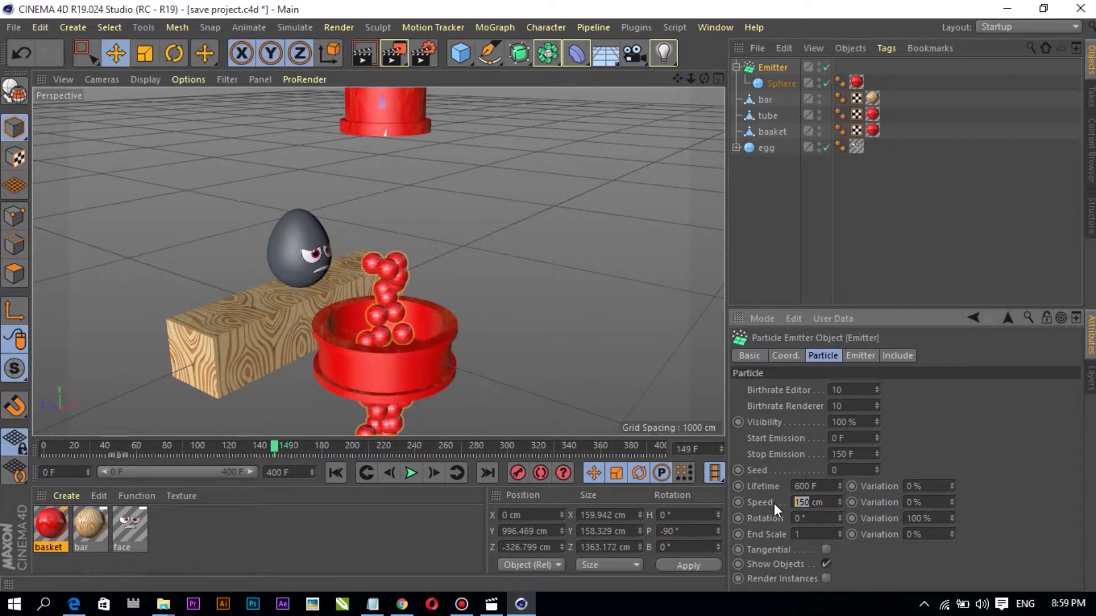
type("300")
left_click(411, 471)
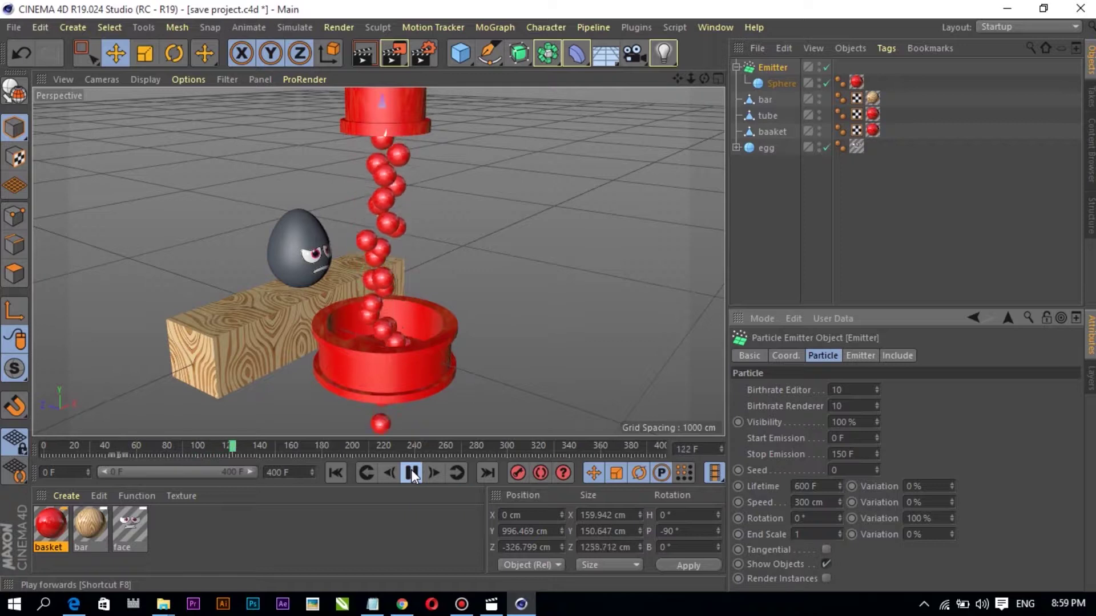
left_click(412, 472)
Raise the particle speed to 500 cm and replay until spheres land, stopping at frame 67
left_click(794, 502)
type("600")
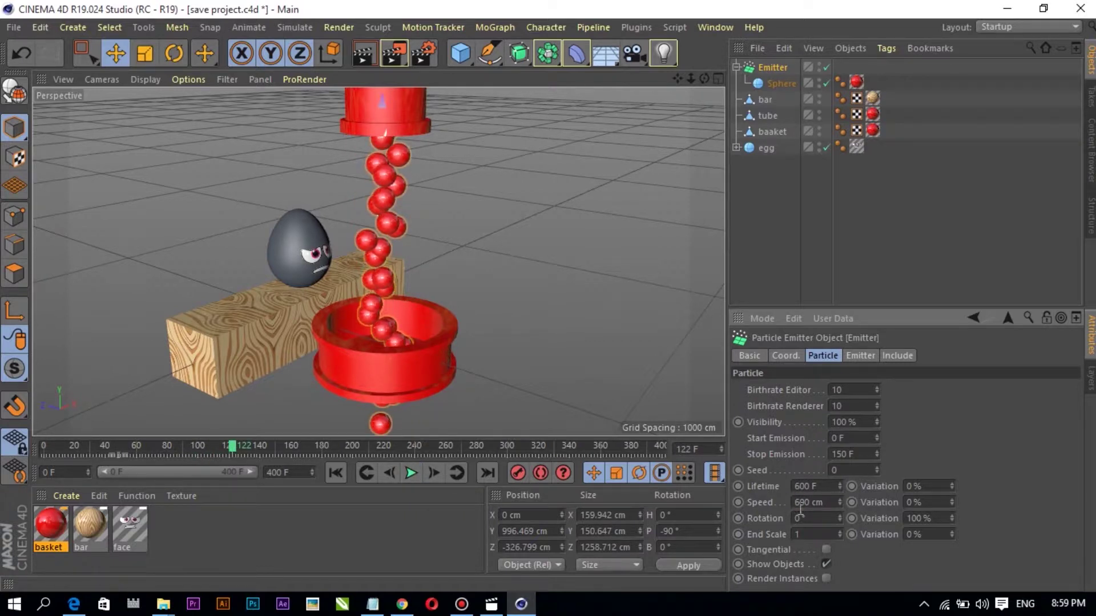
left_click(336, 473)
left_click(411, 473)
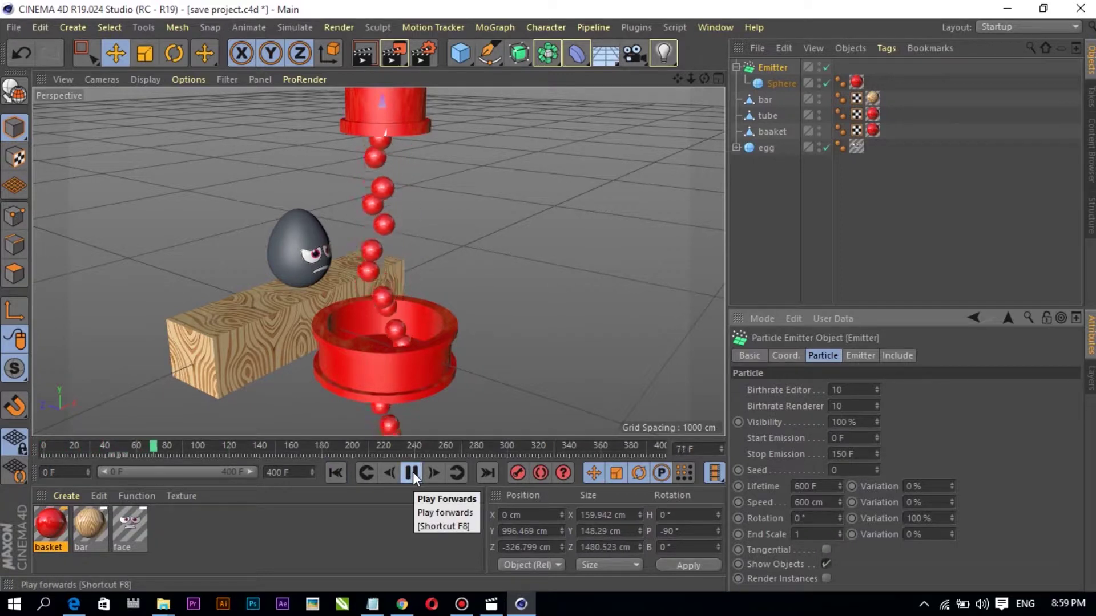
left_click(413, 472)
left_click(796, 502)
type("500")
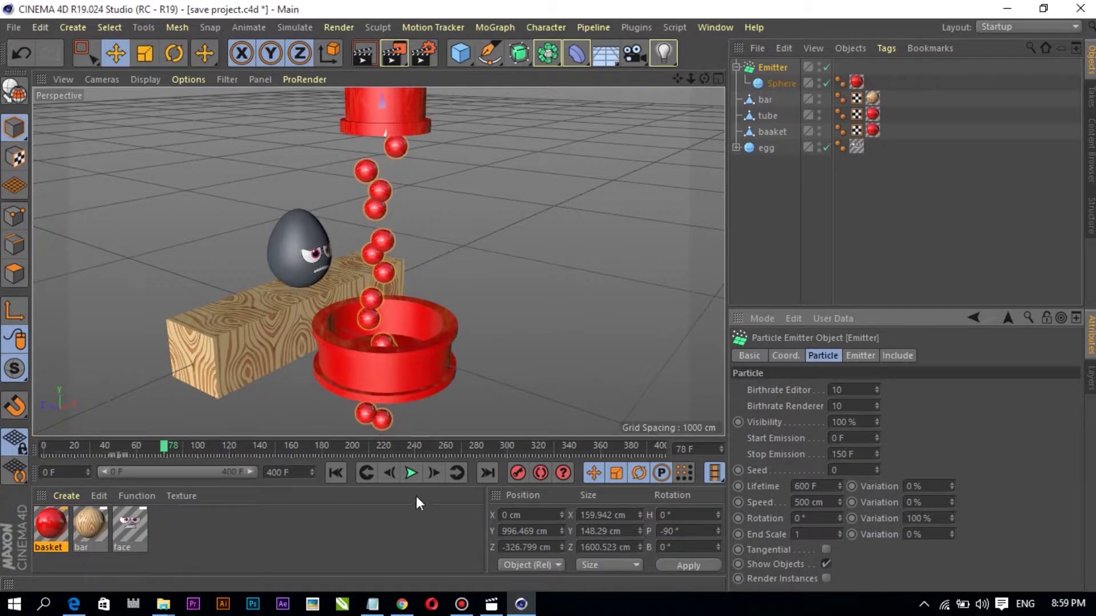
left_click(328, 468)
left_click(413, 482)
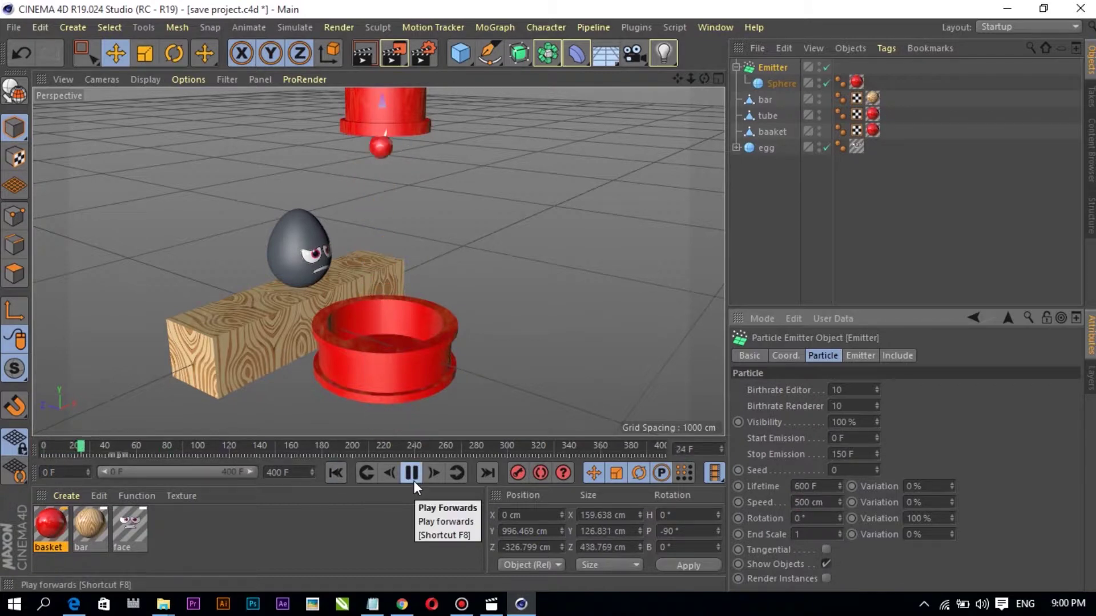
left_click(414, 481)
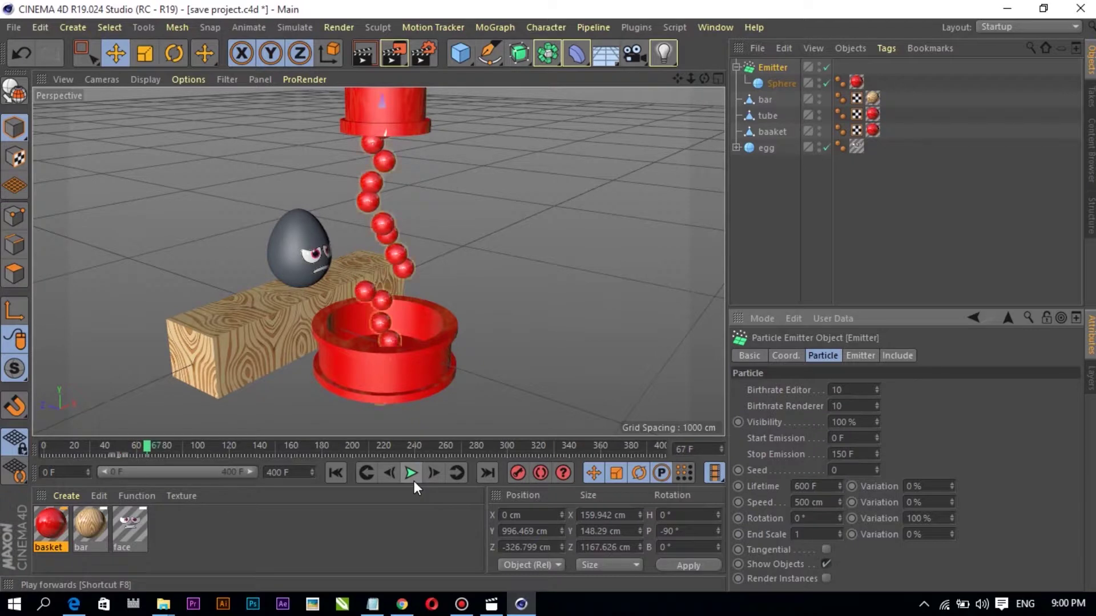
left_click(498, 343)
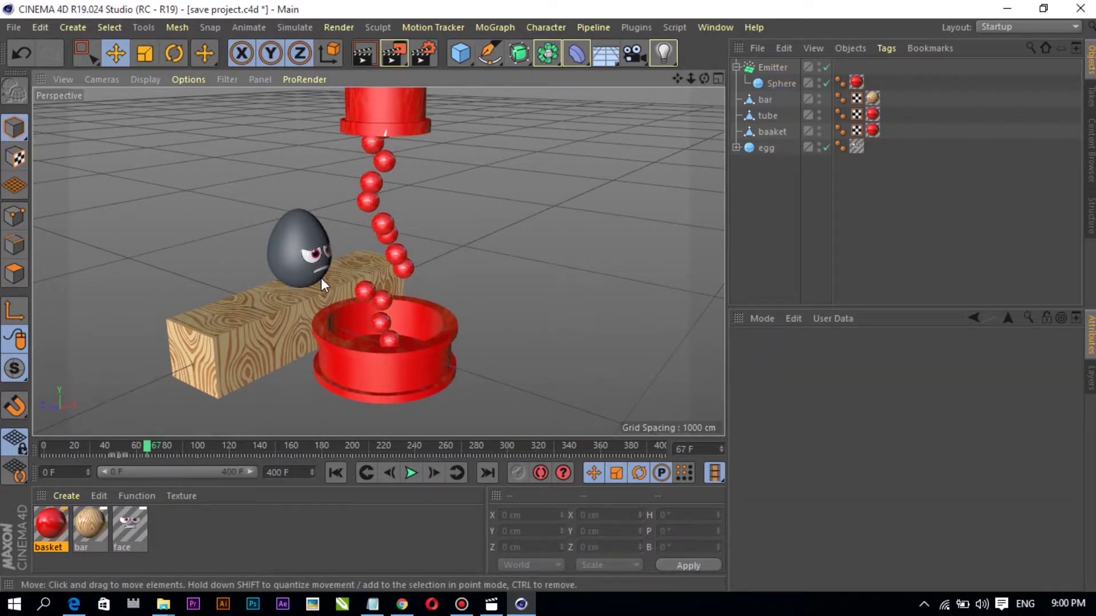
Hide the Emitter in the viewport, move the playhead to frame 40, and select the egg
mouse_move(704, 78)
left_mouse_down()
mouse_move(684, 148)
mouse_move(701, 74)
left_mouse_up()
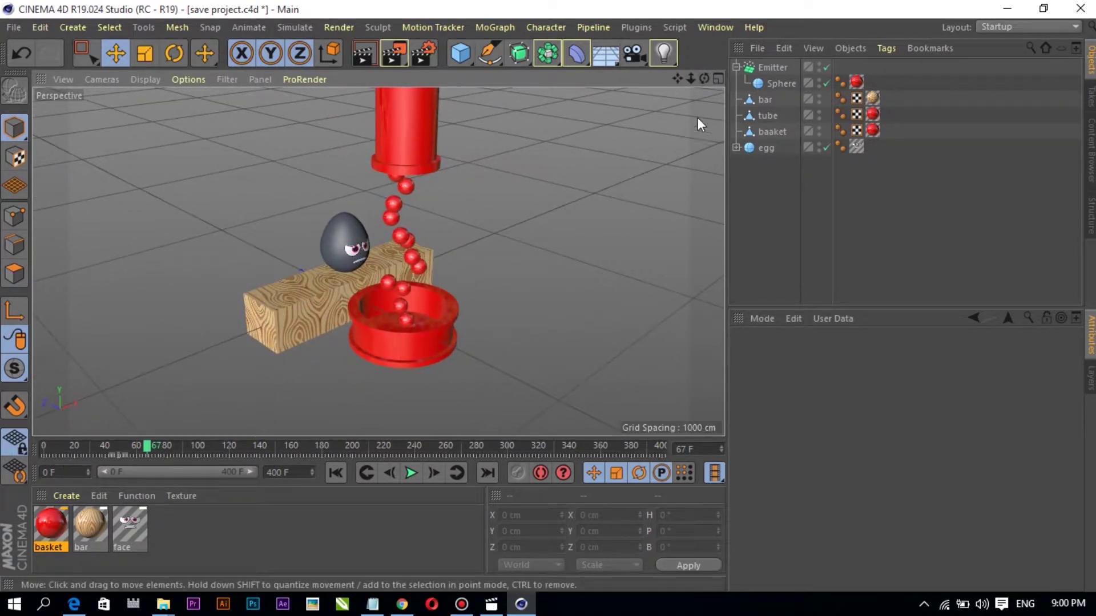
left_click(820, 65)
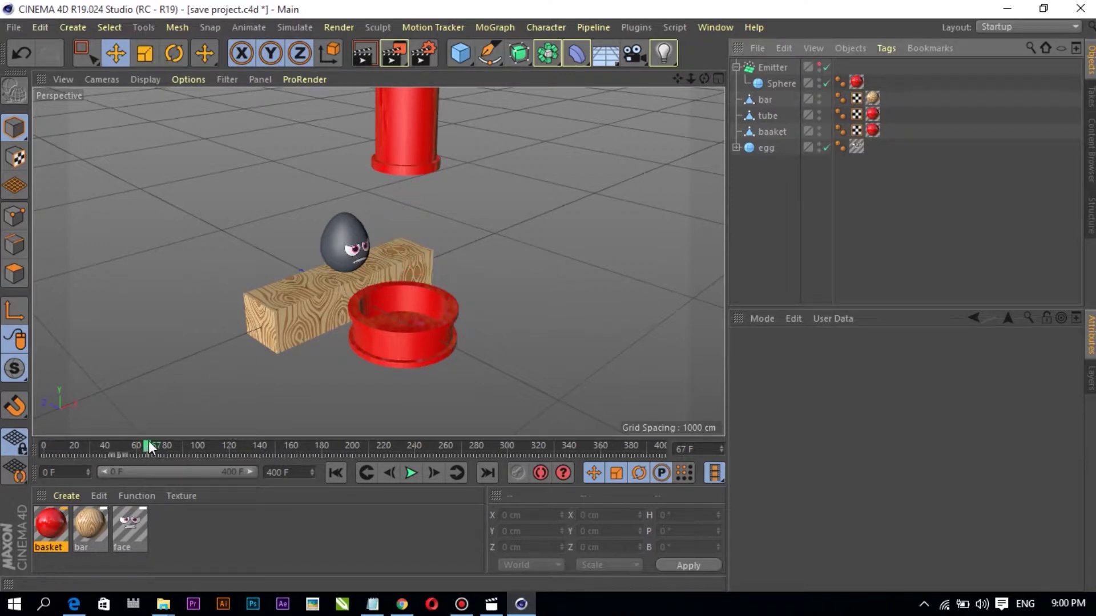
left_click_drag(148, 442, 40, 444)
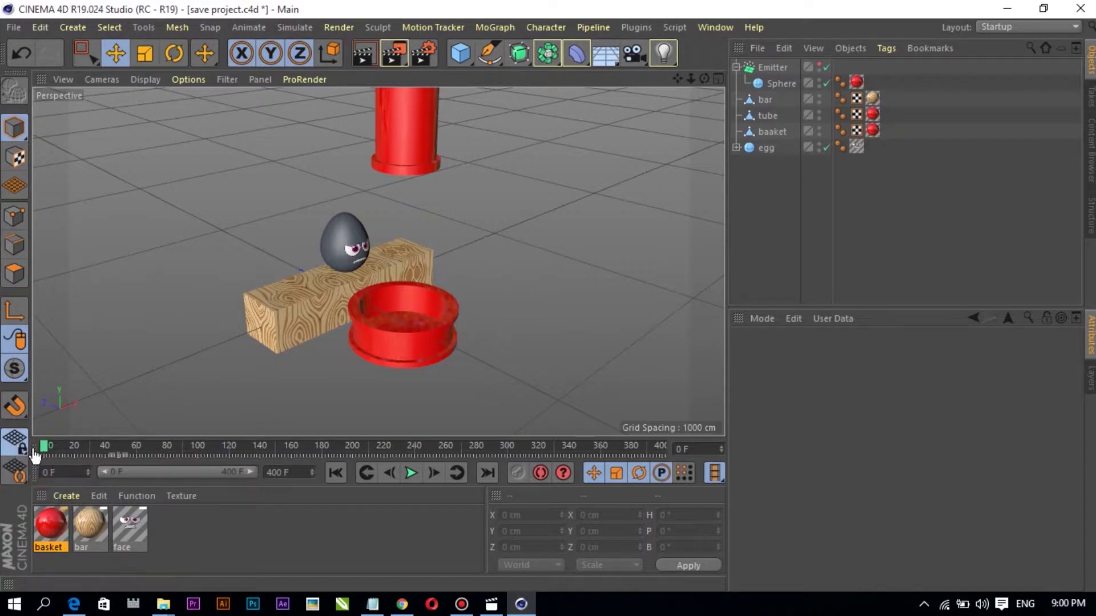
left_click_drag(44, 446, 104, 444)
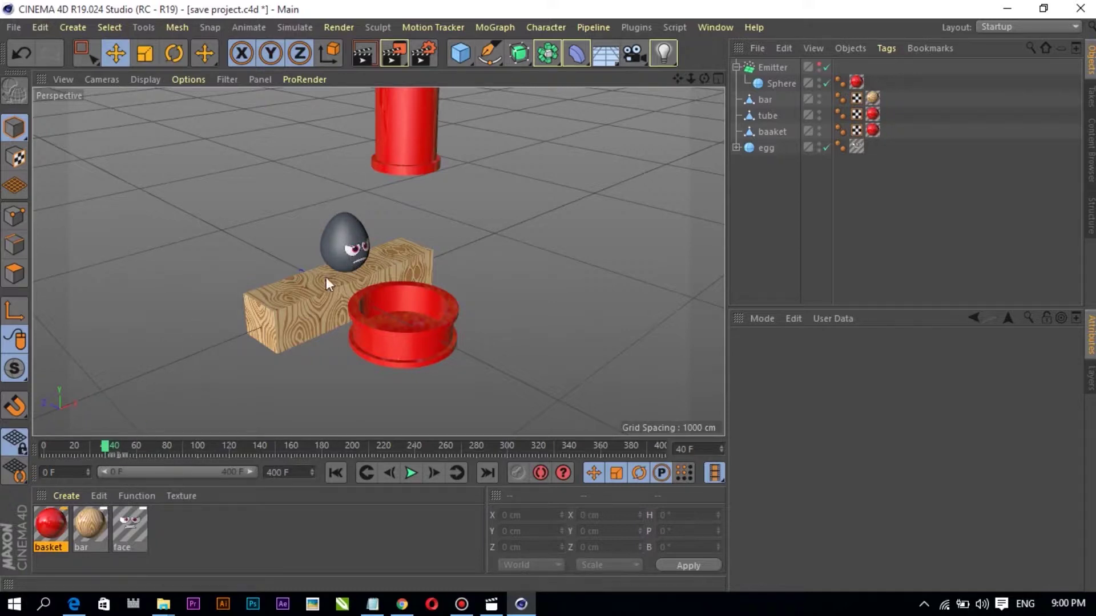
left_click(347, 240)
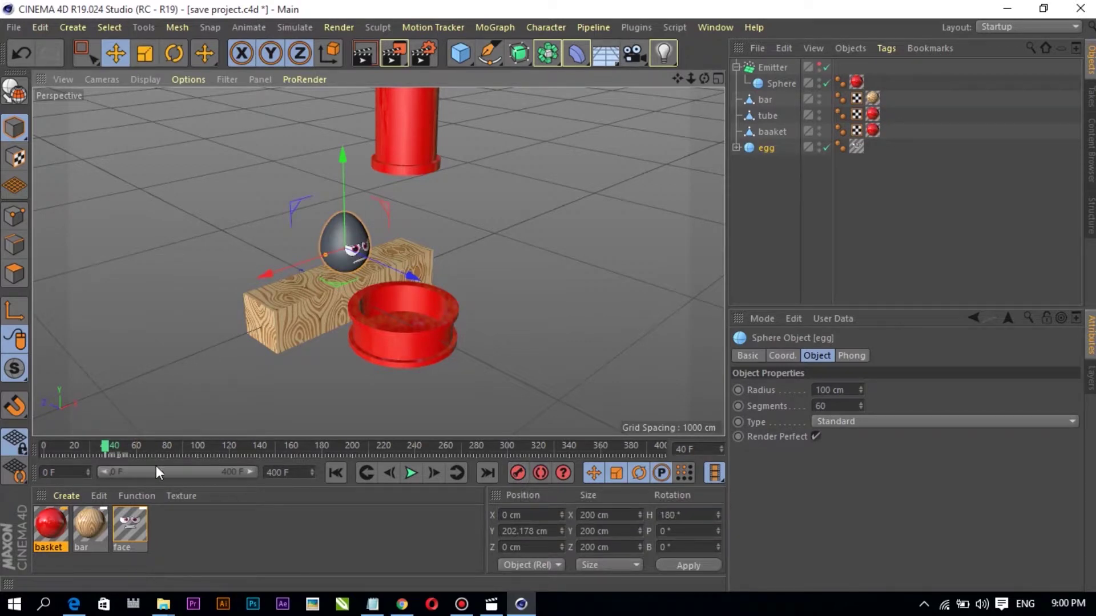
Key the egg's resting position at frame 60 alongside its frame-40 key
left_click_drag(252, 470, 146, 475)
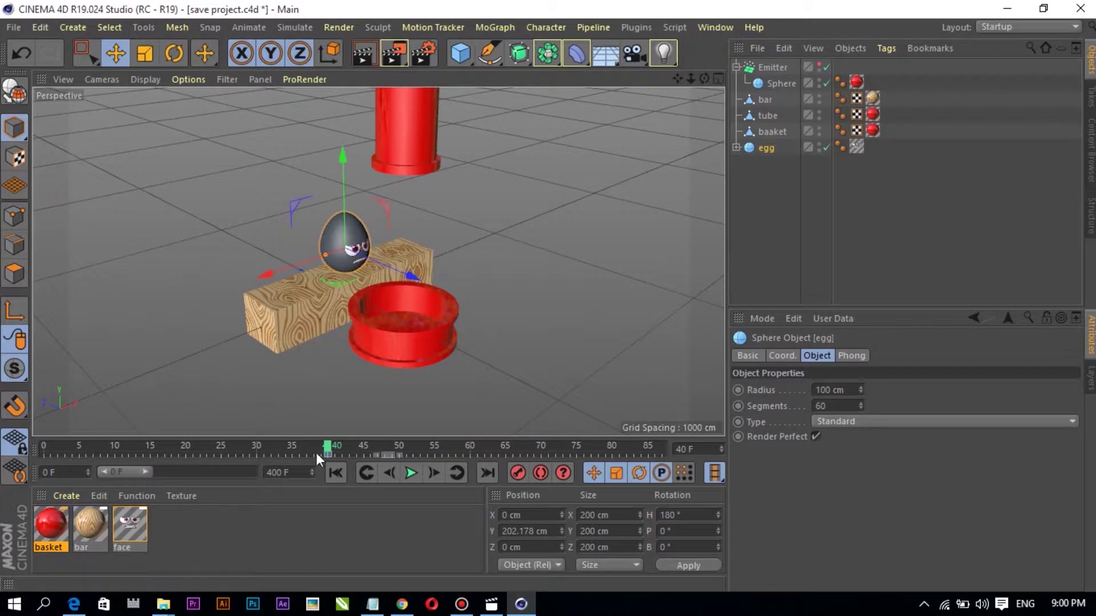
left_click(327, 454)
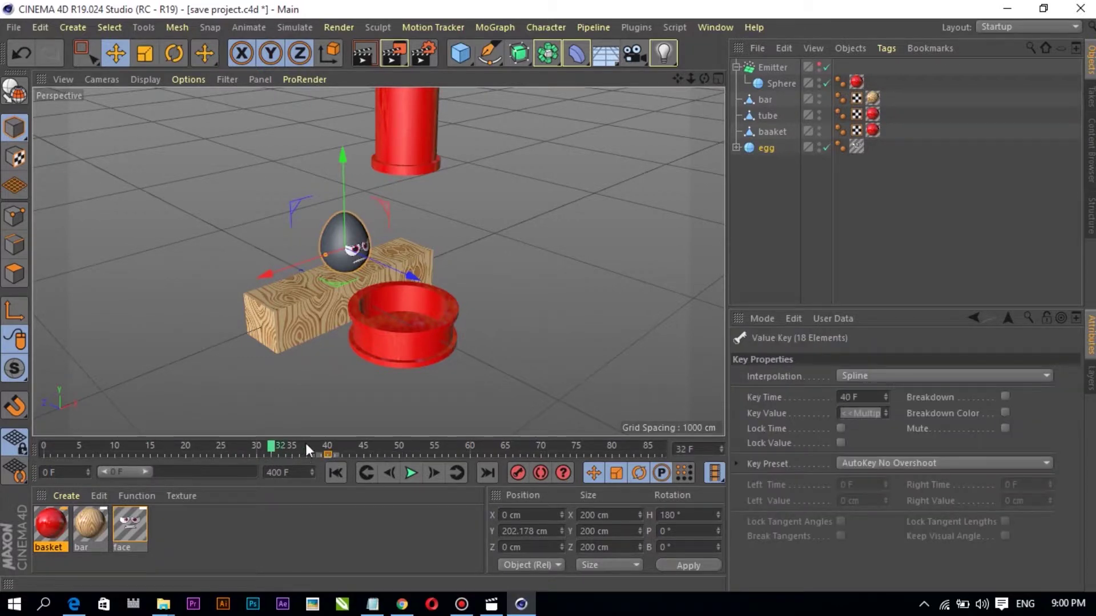
left_click(449, 474)
left_click_drag(125, 474, 128, 474)
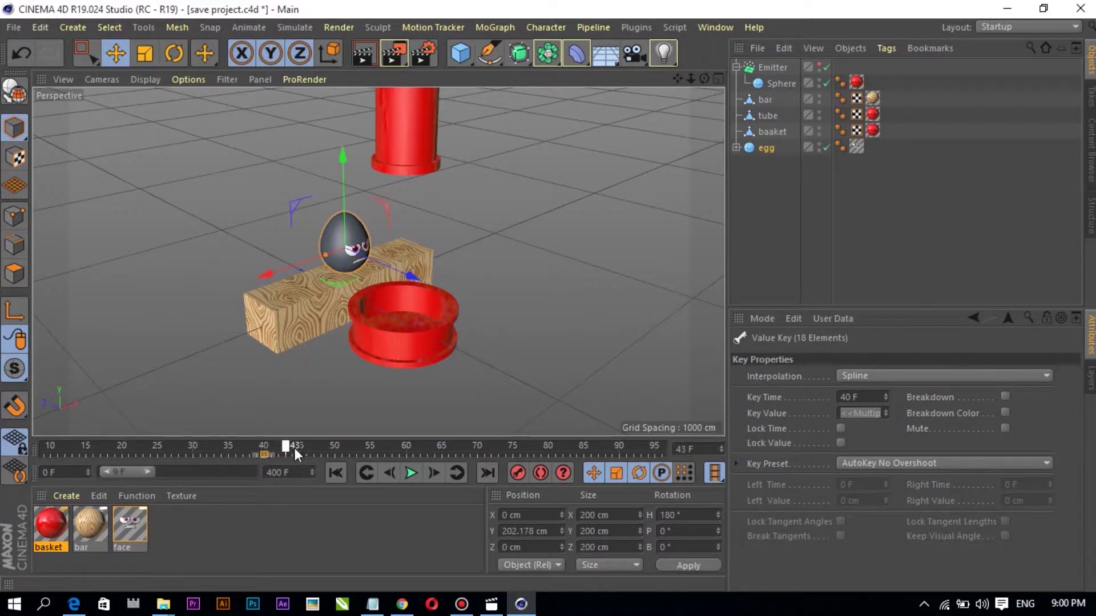
mouse_move(335, 454)
left_mouse_down()
mouse_move(269, 449)
mouse_move(334, 449)
left_mouse_up()
left_click(515, 474)
Raise the egg to about 367 cm at frame 50, key it, and preview the hop
left_click_drag(408, 450, 355, 448)
left_click_drag(342, 159, 347, 118)
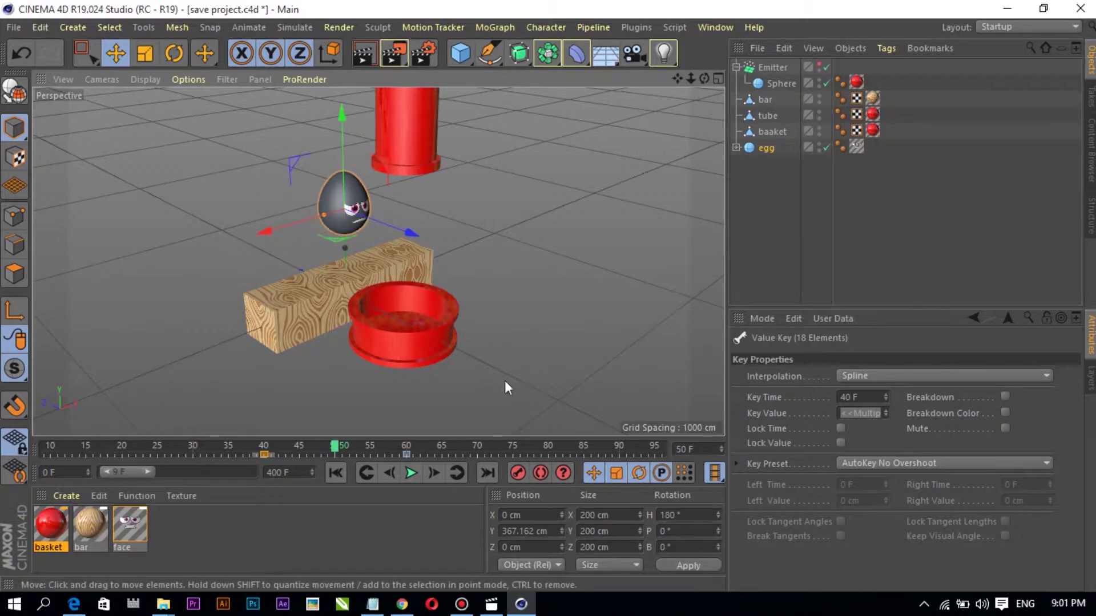
left_click(519, 474)
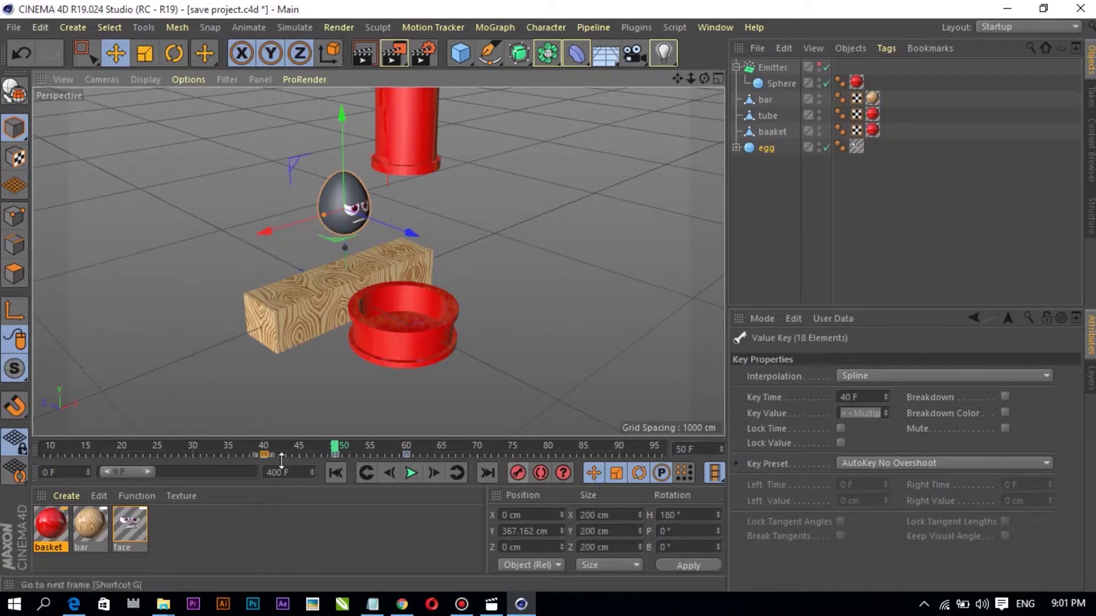
left_click(242, 446)
left_click(409, 472)
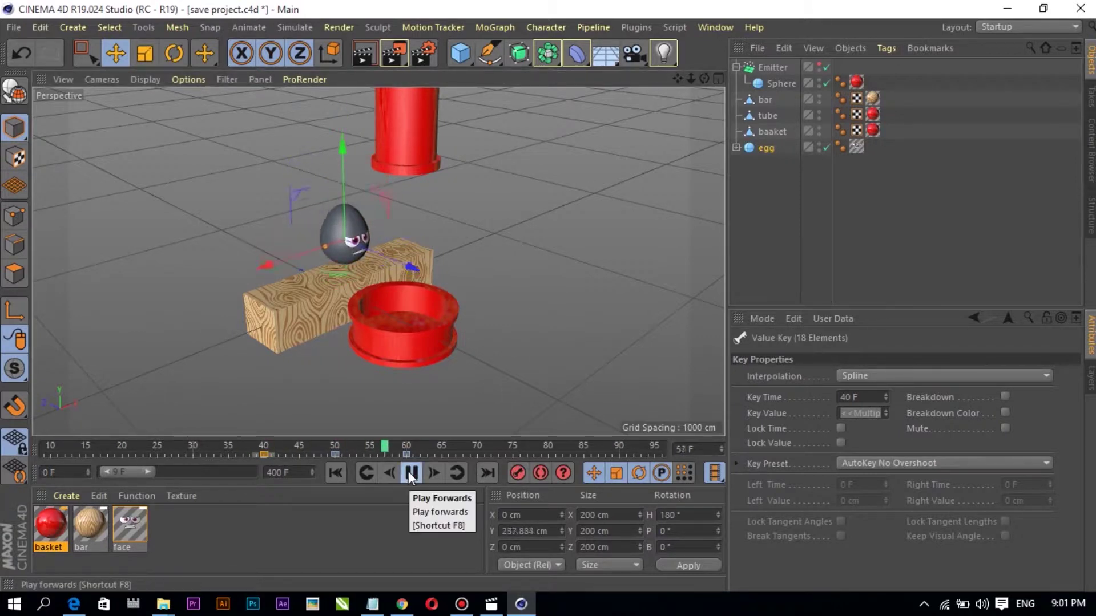
left_click(409, 471)
left_click(238, 449)
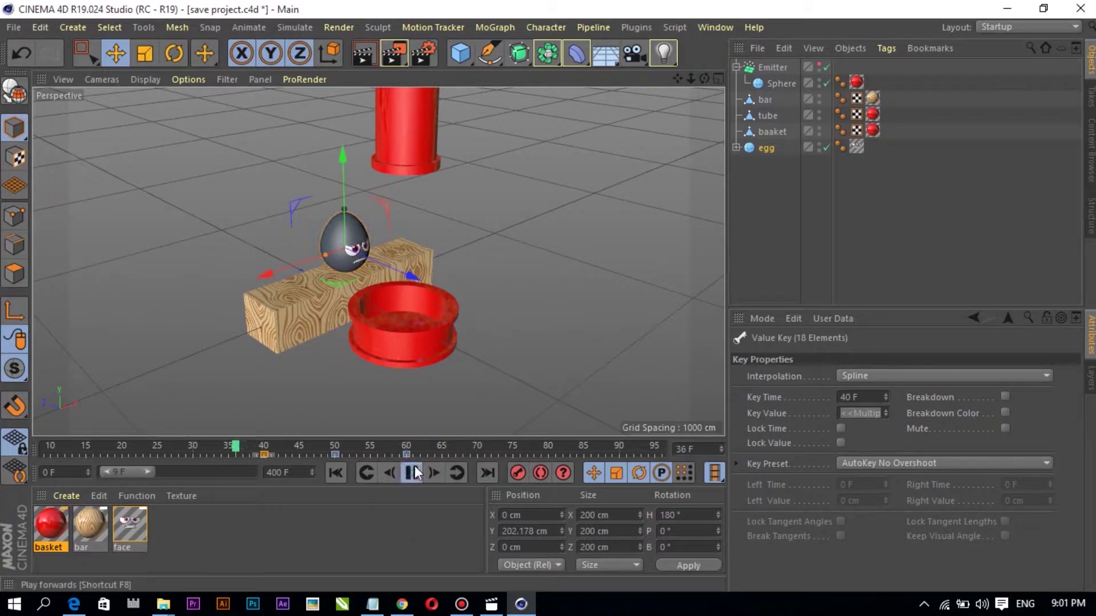
left_click(411, 472)
mouse_move(354, 444)
left_mouse_down()
mouse_move(317, 444)
mouse_move(335, 448)
left_mouse_up()
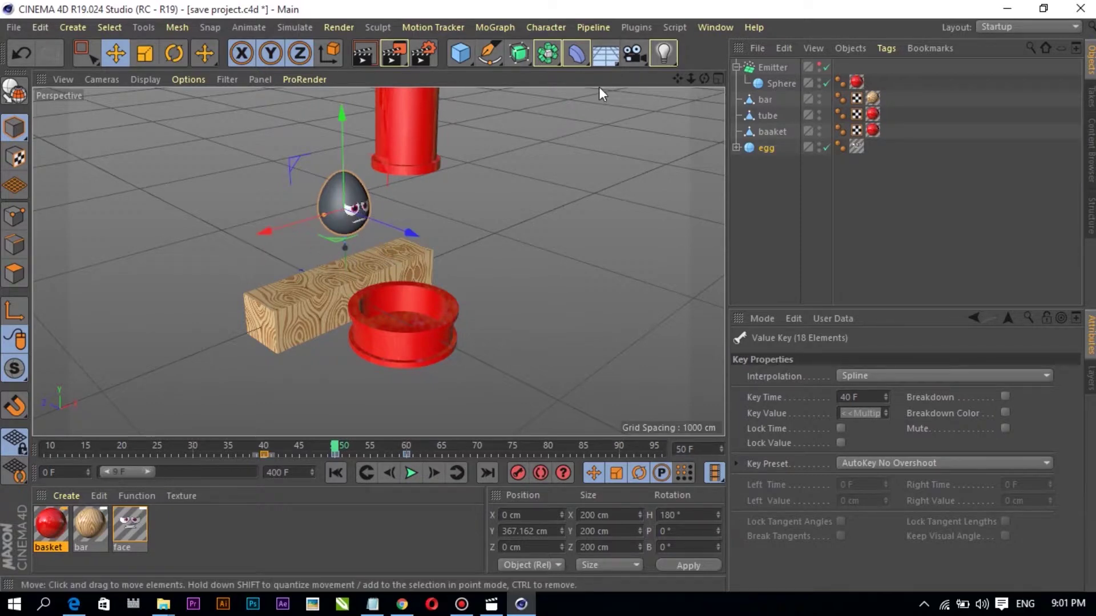
left_click(711, 27)
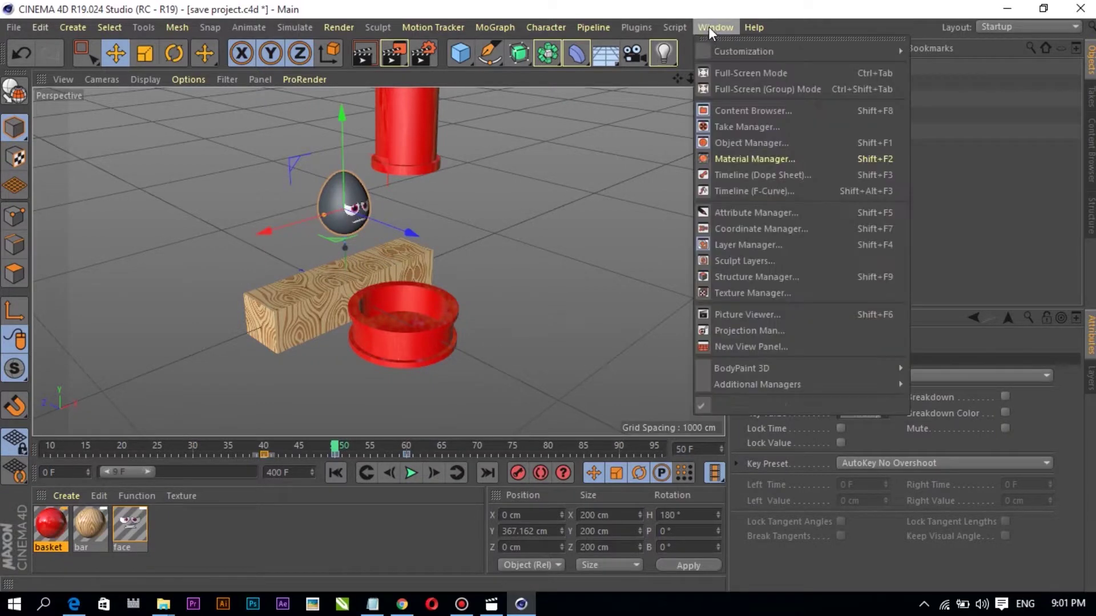
Ease the egg's height curve out of the frame-40 key and into the frame-60 key
left_click(730, 193)
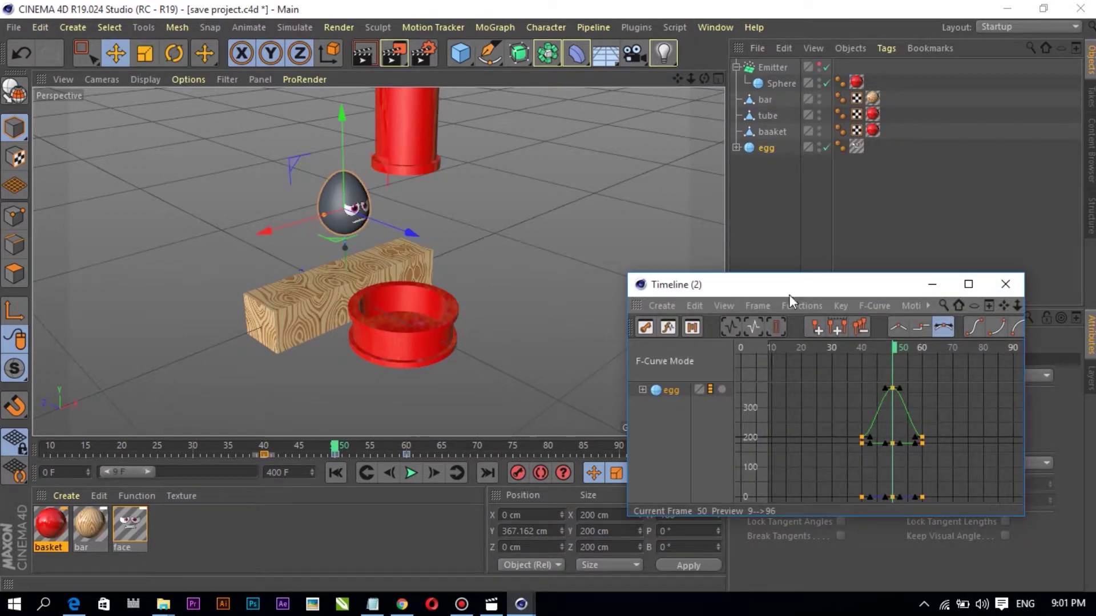
left_click_drag(789, 294, 681, 187)
left_click(864, 181)
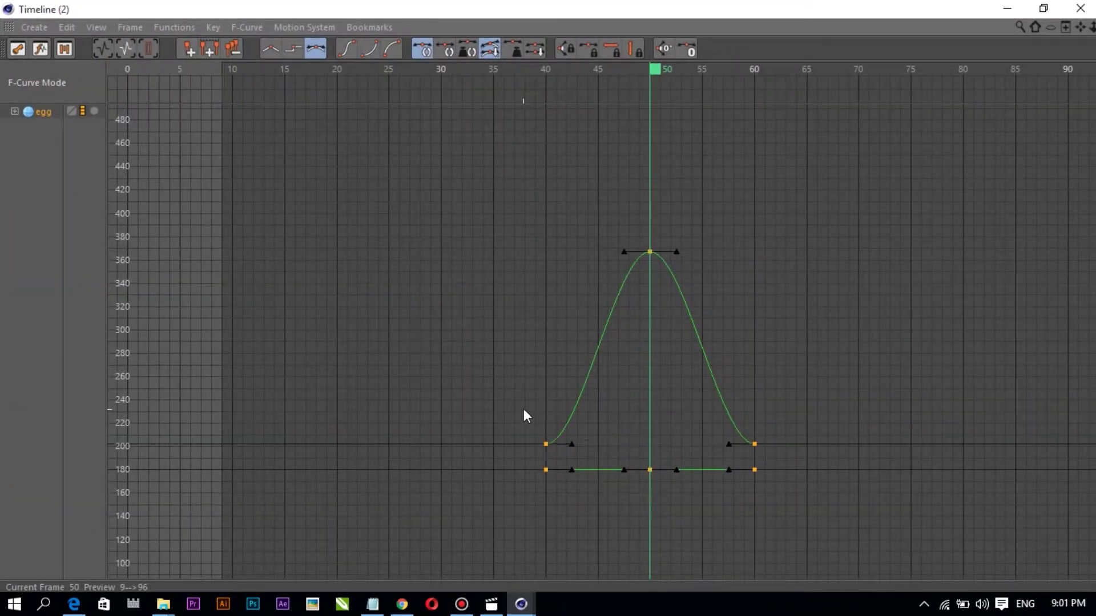
mouse_move(649, 73)
left_mouse_down()
mouse_move(577, 71)
mouse_move(653, 82)
left_mouse_up()
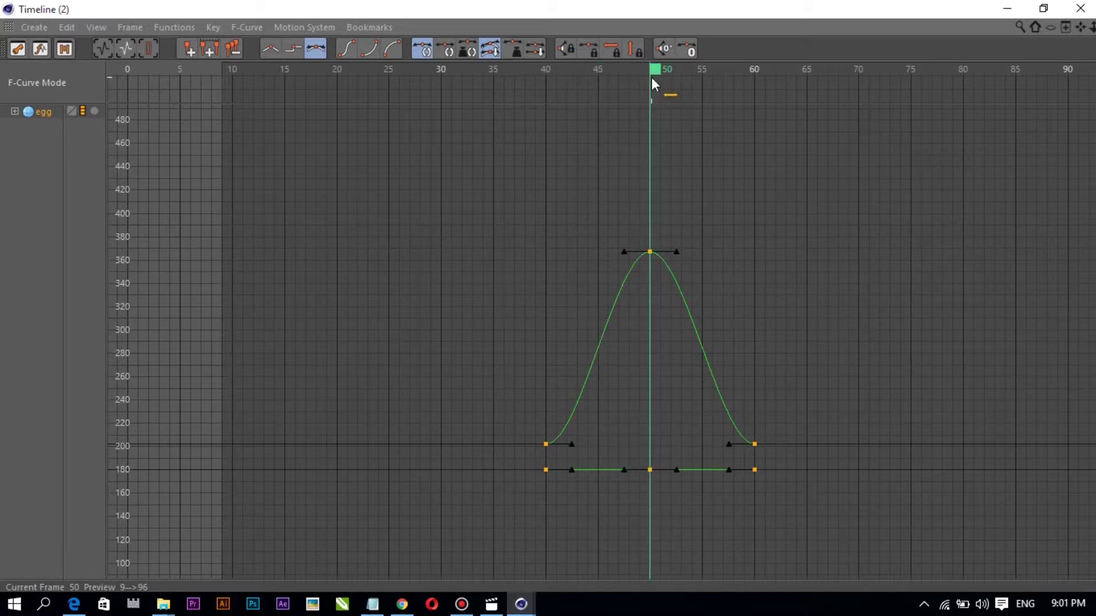
left_click(545, 444)
left_click_drag(571, 443, 607, 444)
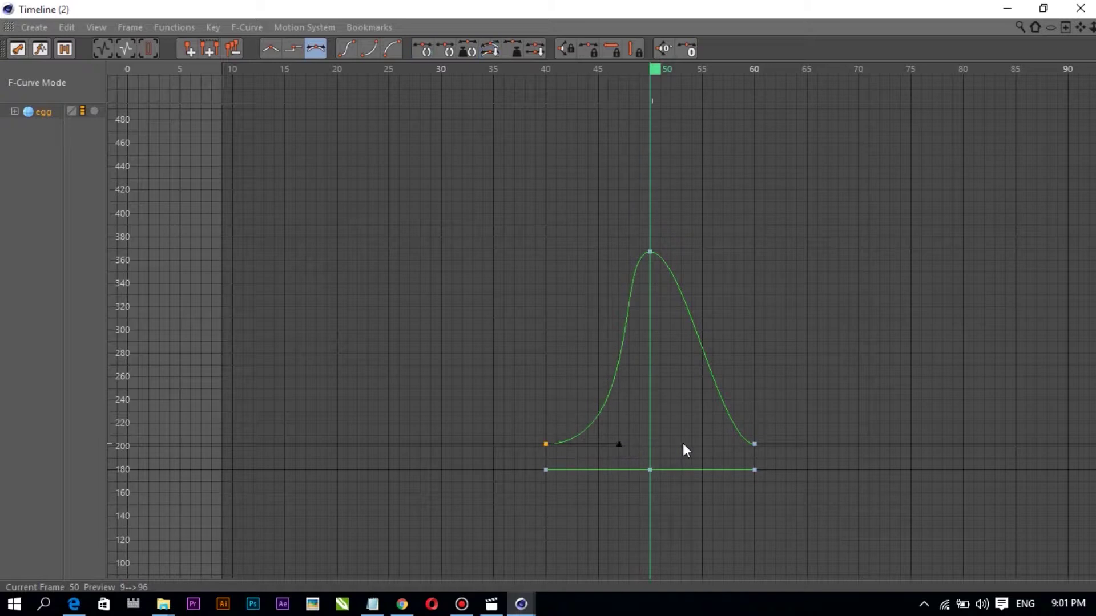
left_click(755, 444)
left_click_drag(724, 445, 677, 445)
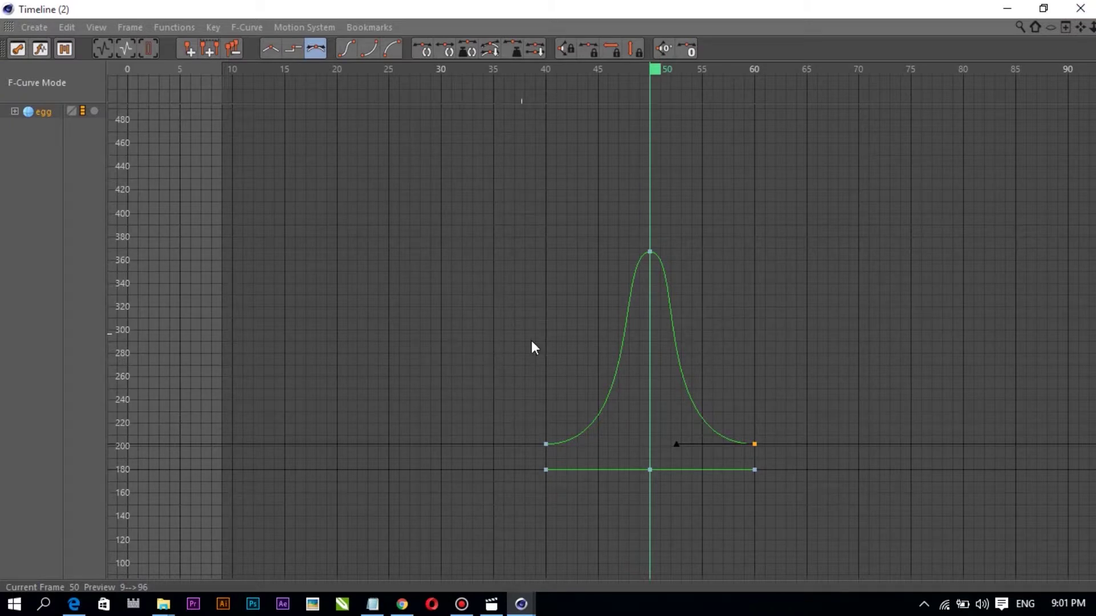
scroll(541, 341, "down", 2)
scroll(541, 341, "down", 2)
scroll(541, 342, "down", 2)
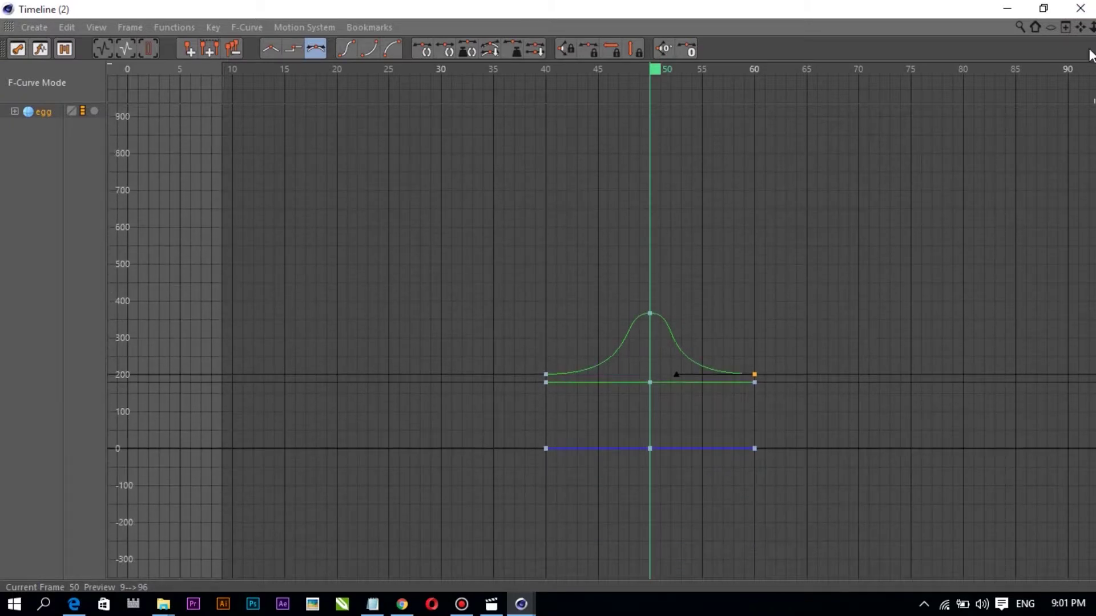
left_click(1007, 8)
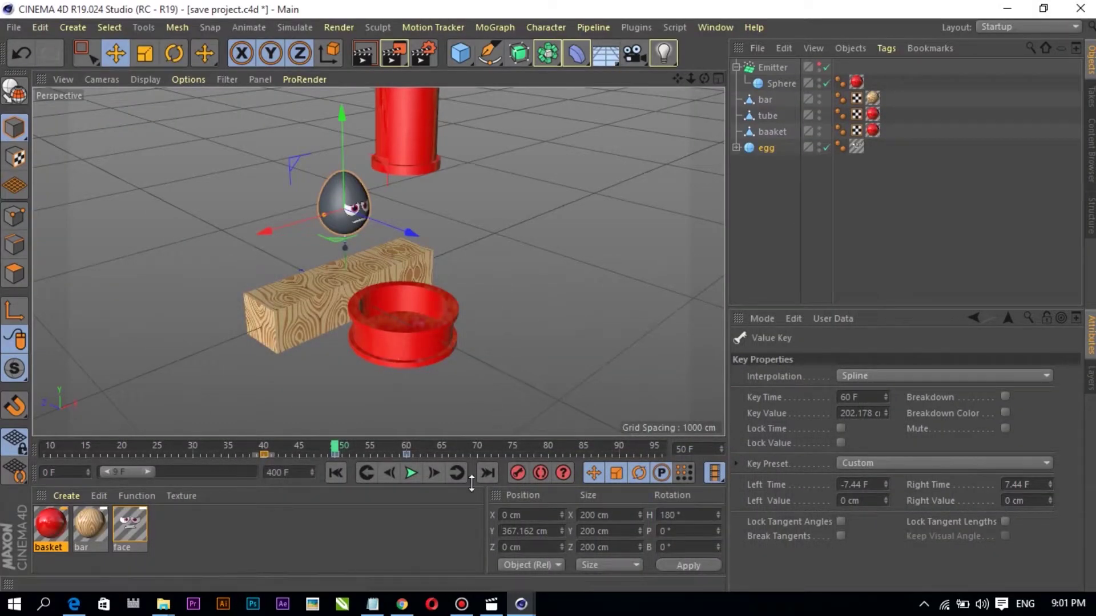
Preview the hop, then adjust tangents into a symmetric arch from frame 40 to 60
left_click(222, 448)
left_click(409, 474)
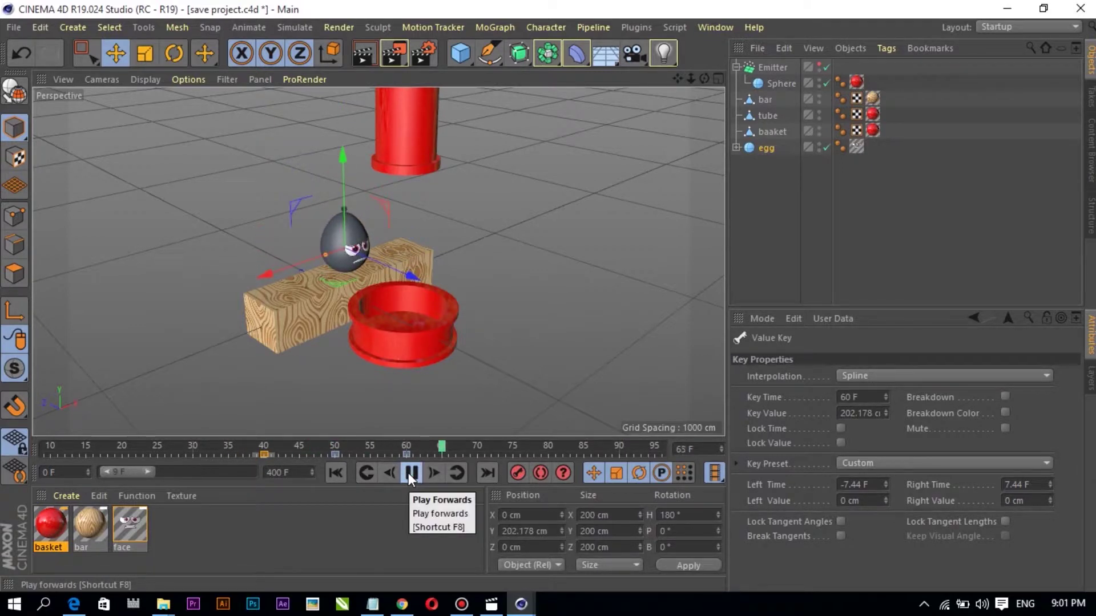
left_click(409, 474)
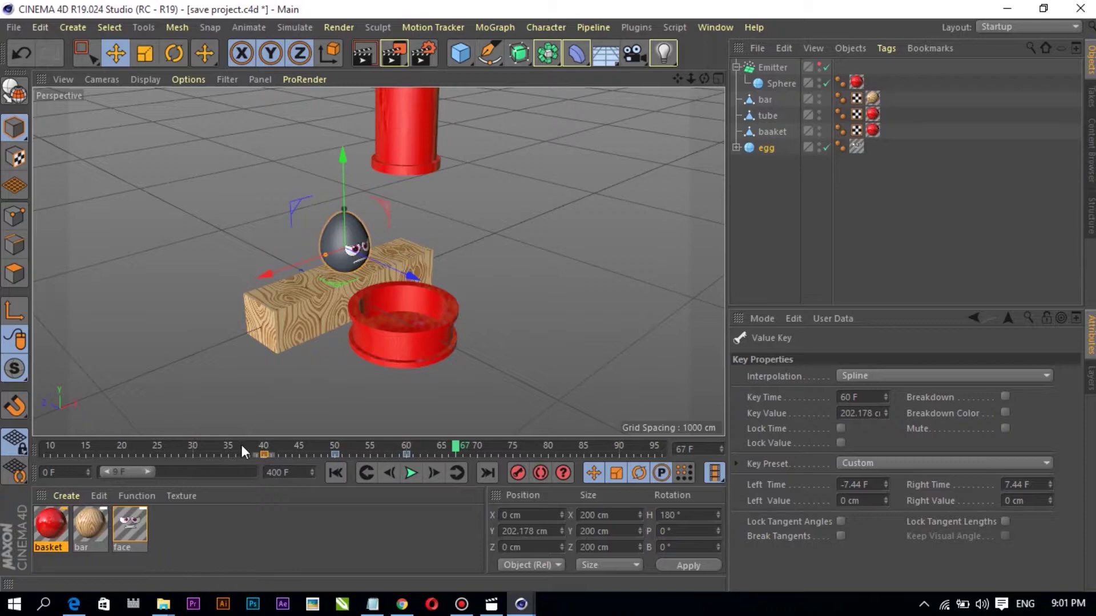
left_click(408, 471)
left_click(409, 472)
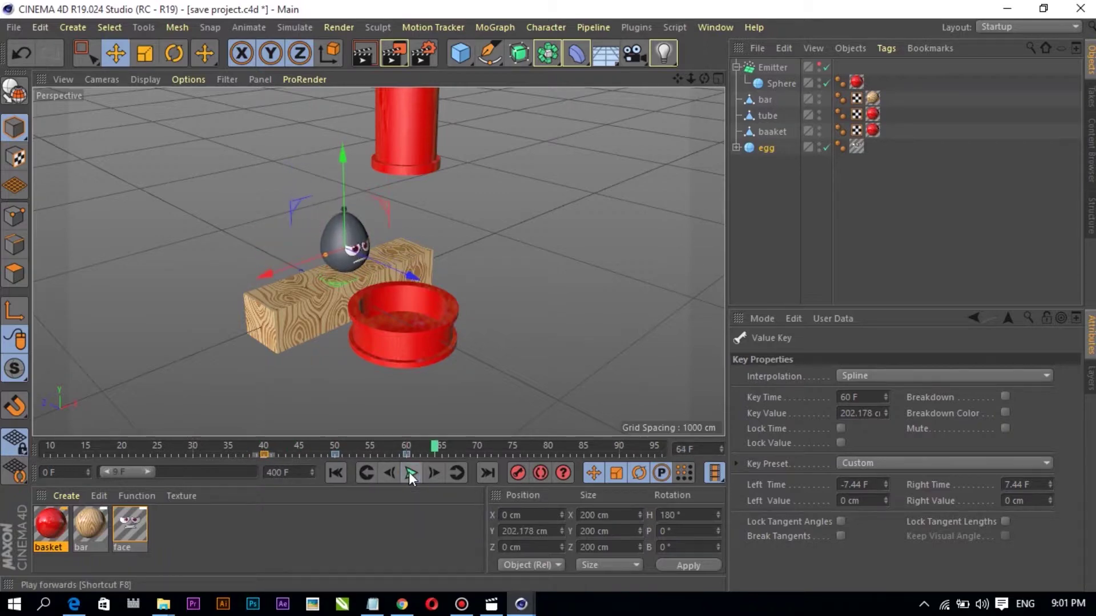
left_click(521, 604)
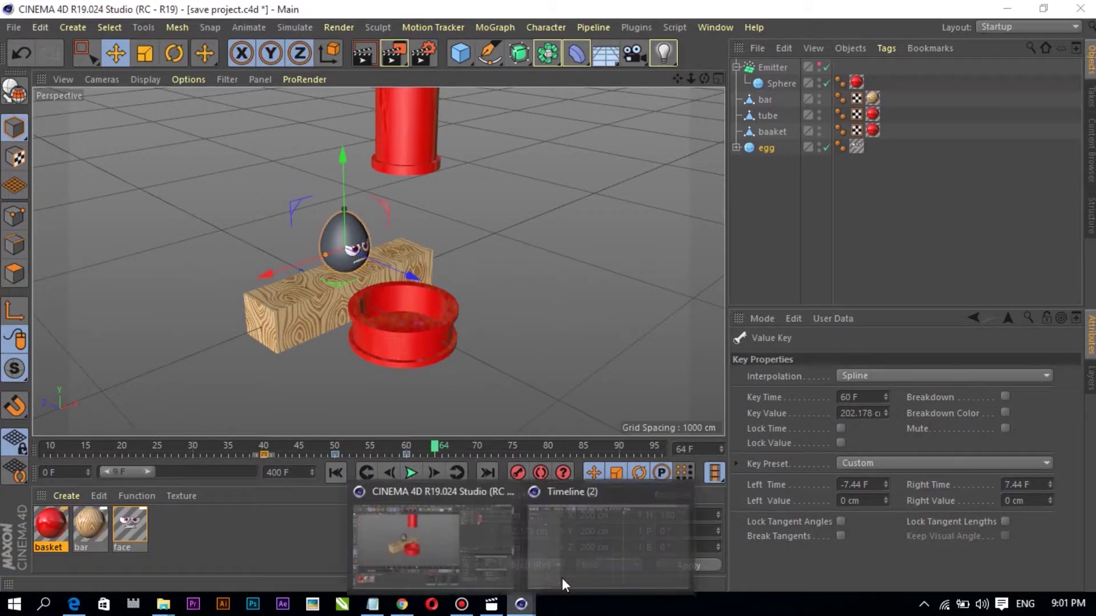
left_click(562, 578)
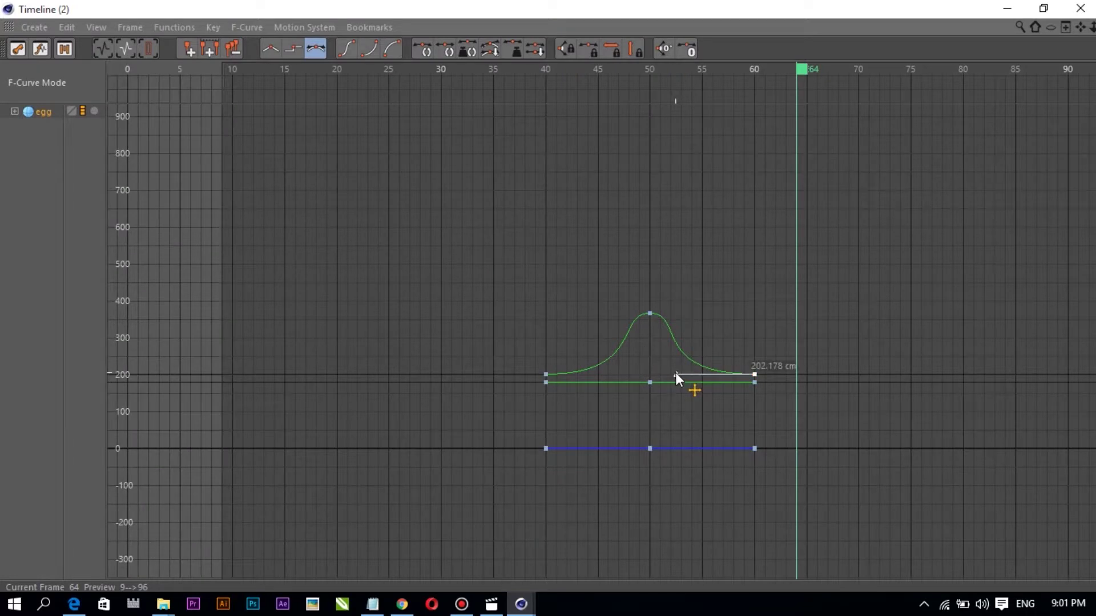
left_click_drag(676, 372, 751, 375)
left_click_drag(612, 373, 546, 372)
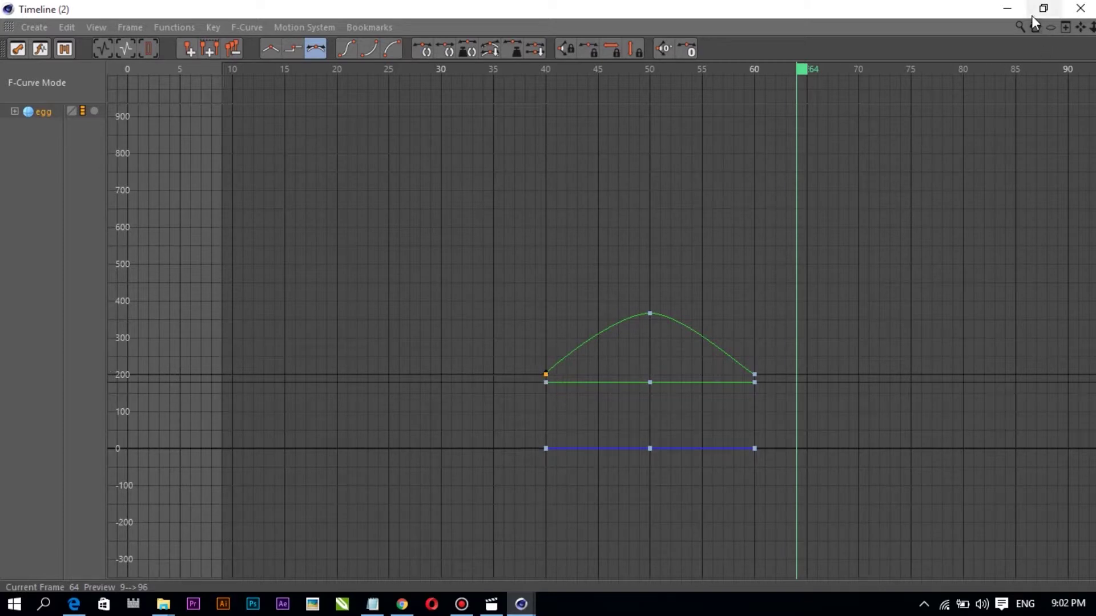
left_click(1006, 8)
Replay the egg's hop from frame 38 and scrub back to about frame 59
left_click(251, 445)
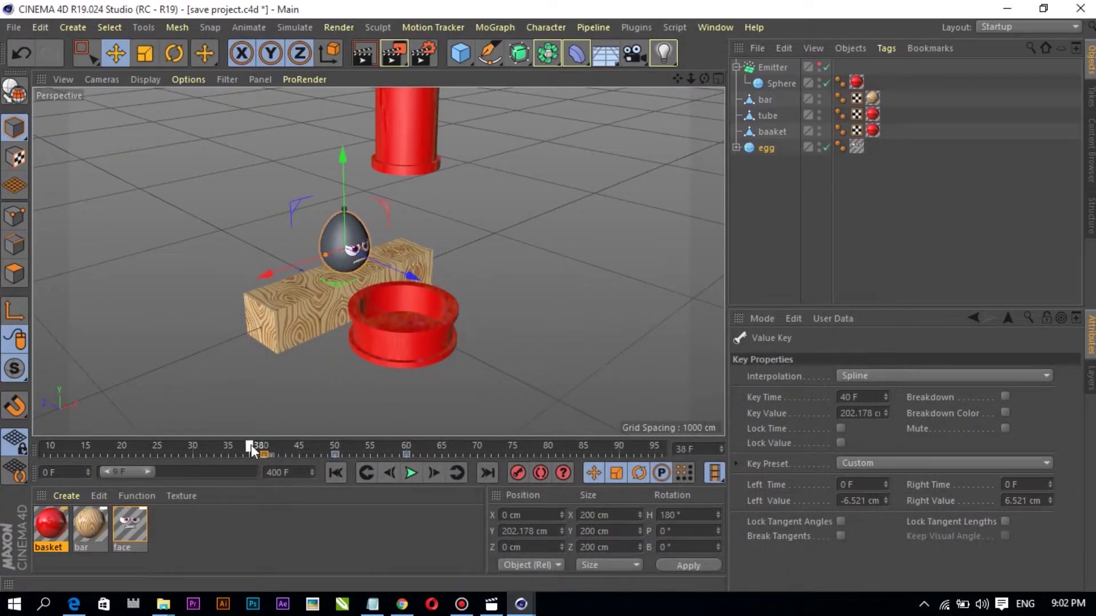
left_click(407, 471)
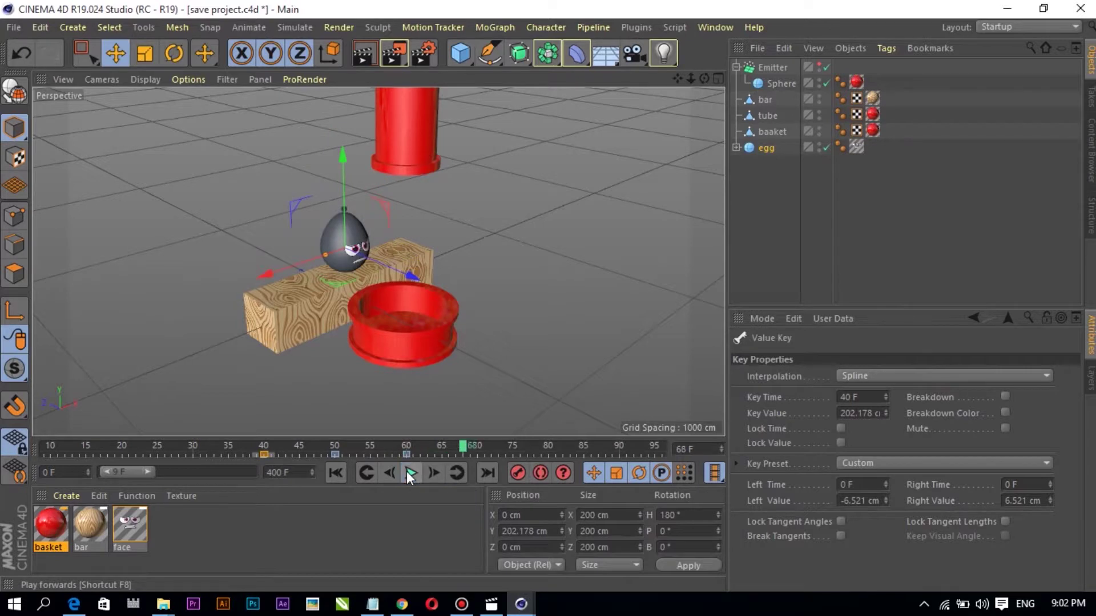
left_click(408, 471)
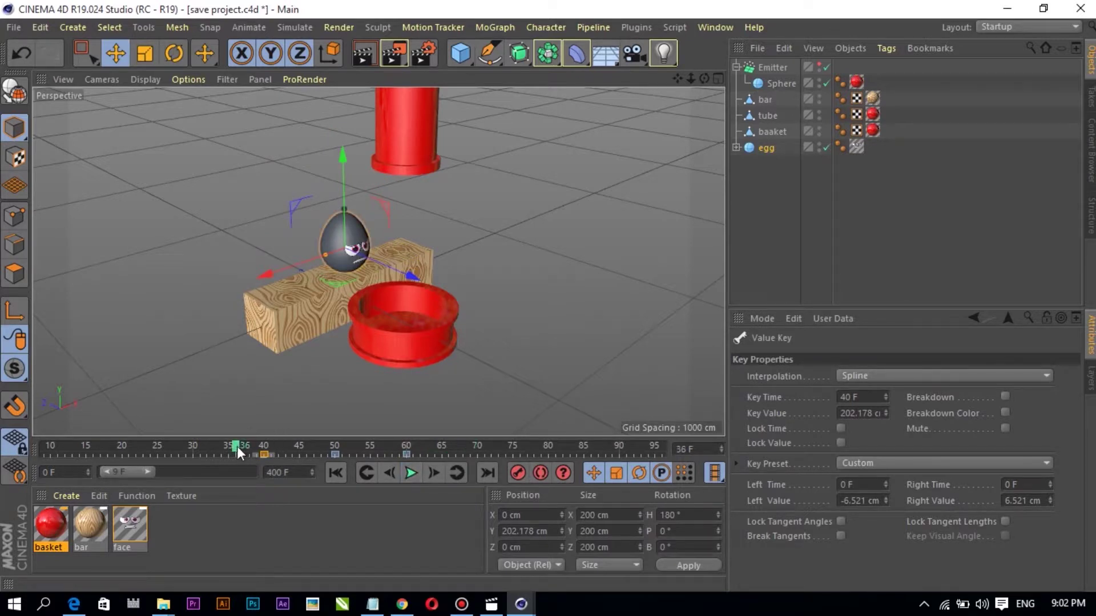
left_click(413, 472)
left_click_drag(258, 446, 478, 447)
Record an egg key at frame 70 and scrub through the end of the animation
left_click_drag(132, 468, 135, 468)
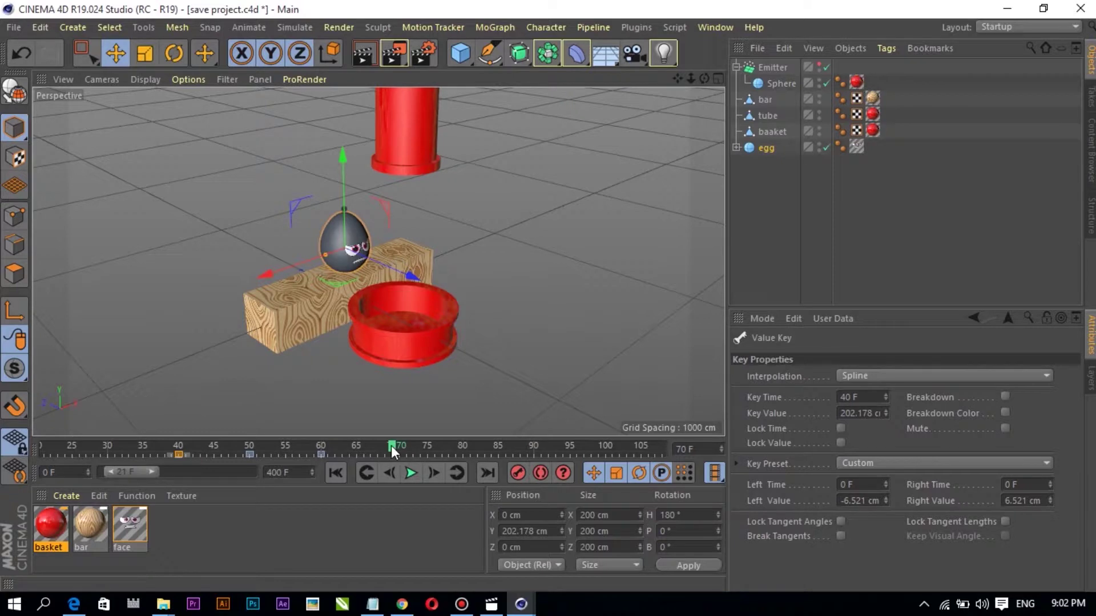
left_click(517, 471)
mouse_move(434, 448)
left_mouse_down()
mouse_move(321, 446)
mouse_move(463, 451)
left_mouse_up()
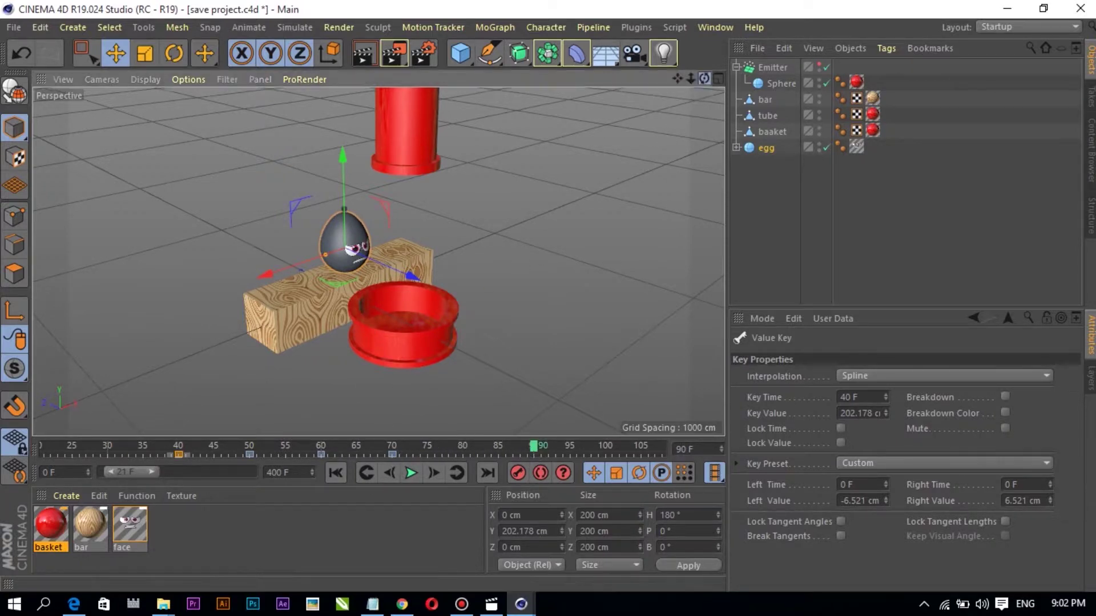
left_click_drag(683, 97, 546, 156, "alt")
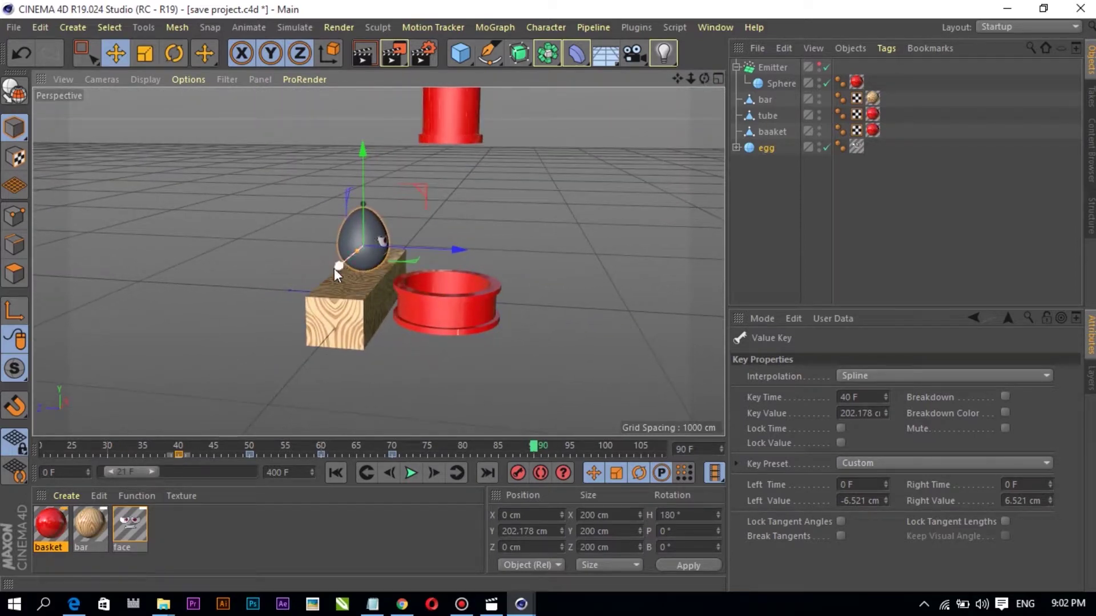
At frame 90, centre the egg over the basket sideways and on Z, checked from the Top view
left_click_drag(456, 250, 543, 250)
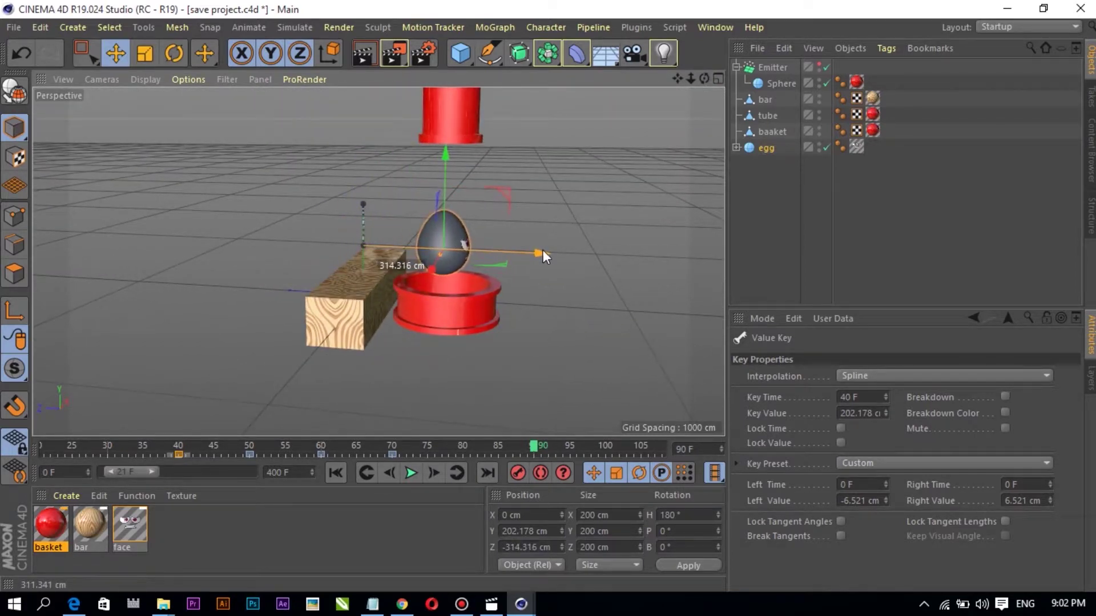
left_click(717, 80)
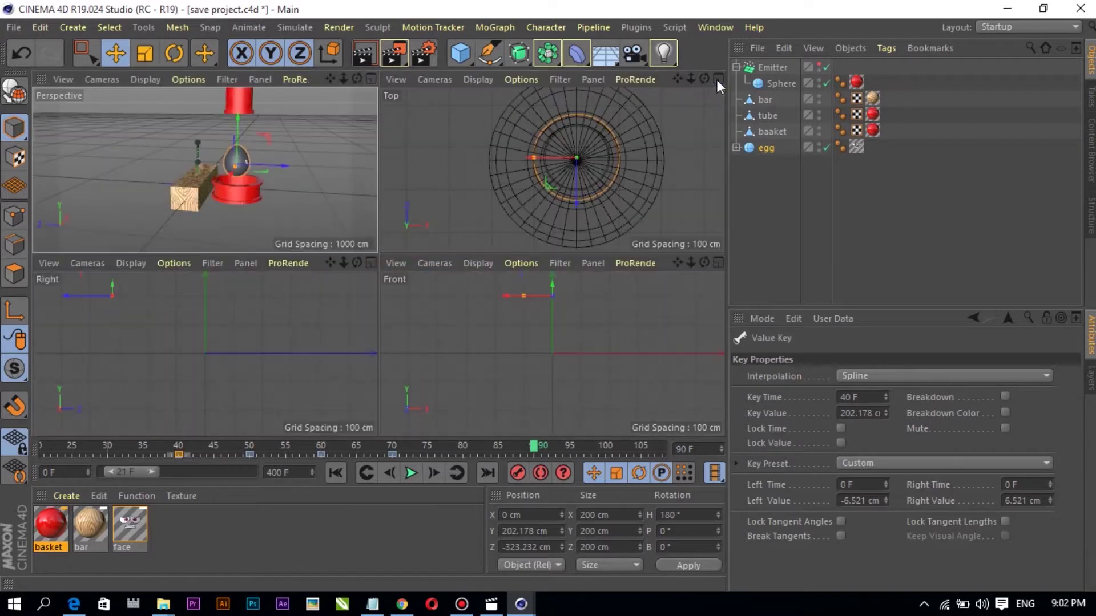
left_click(717, 78)
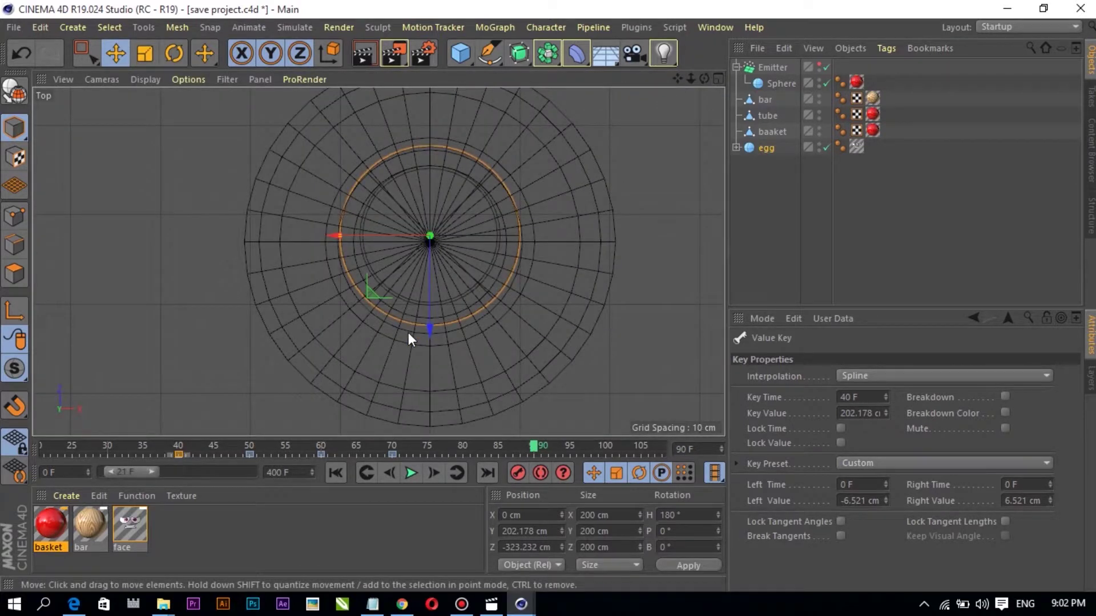
scroll(408, 332, "up", 1)
left_click_drag(434, 313, 433, 321)
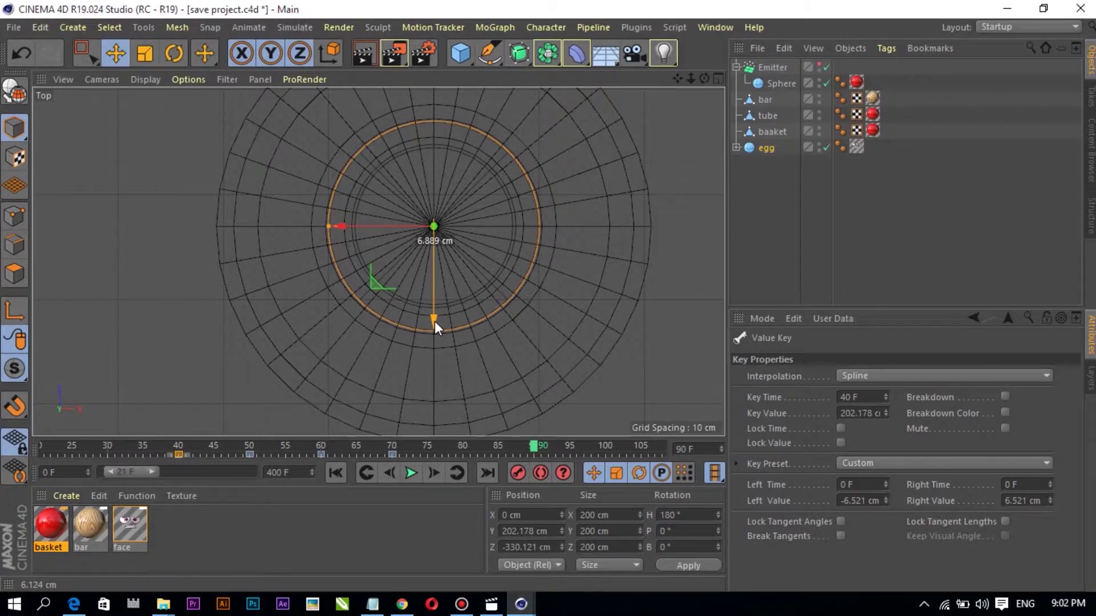
left_click(717, 77)
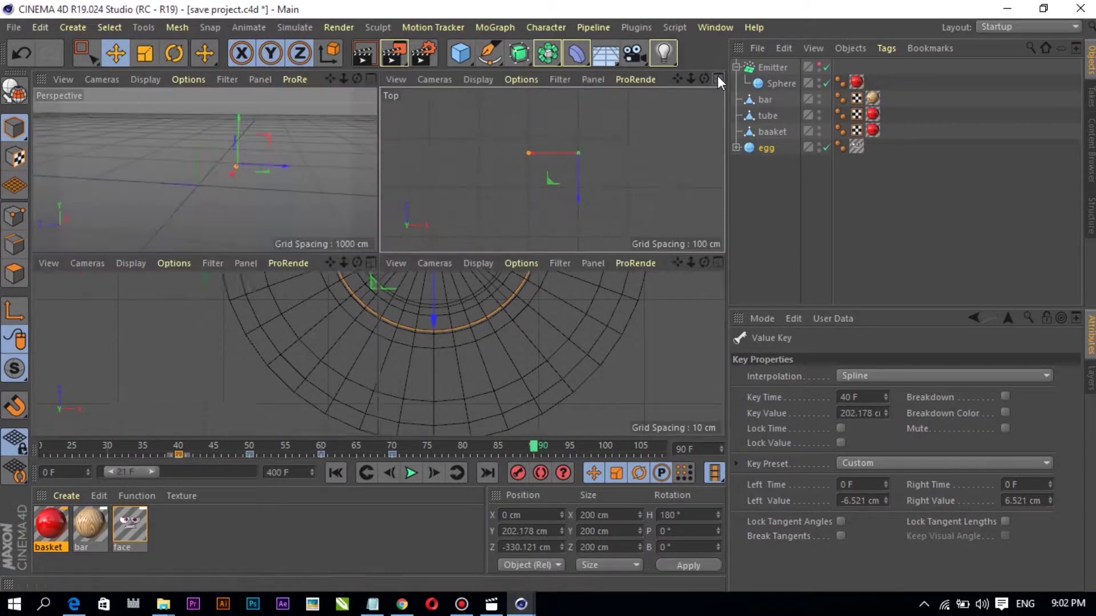
Lower the egg on Y into the basket to Y 56.495 cm, checked in the Perspective and Right views
left_click(370, 77)
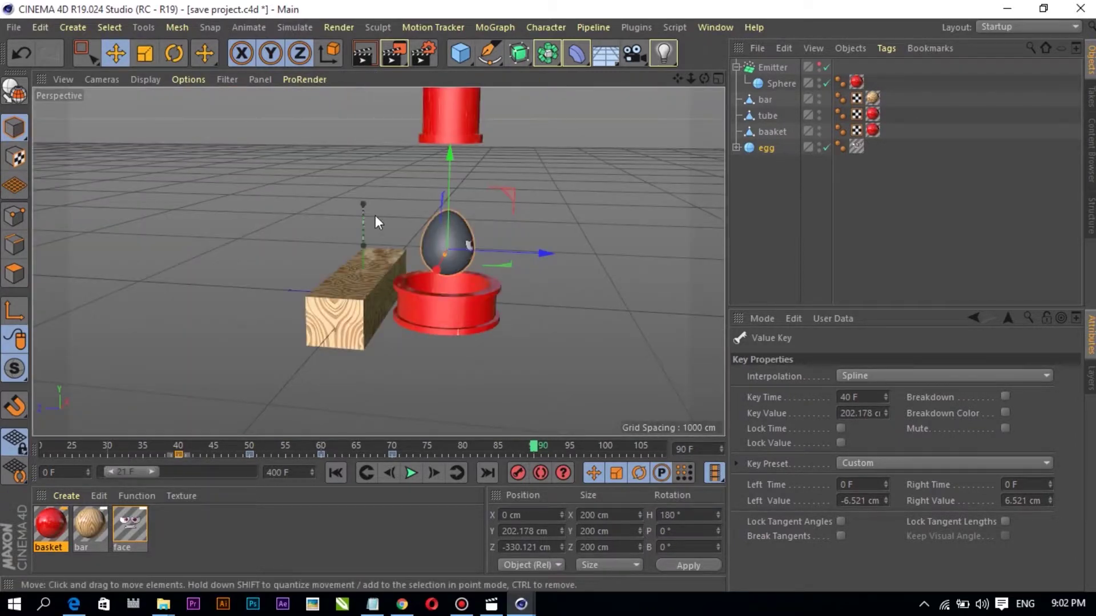
left_click_drag(451, 158, 447, 190)
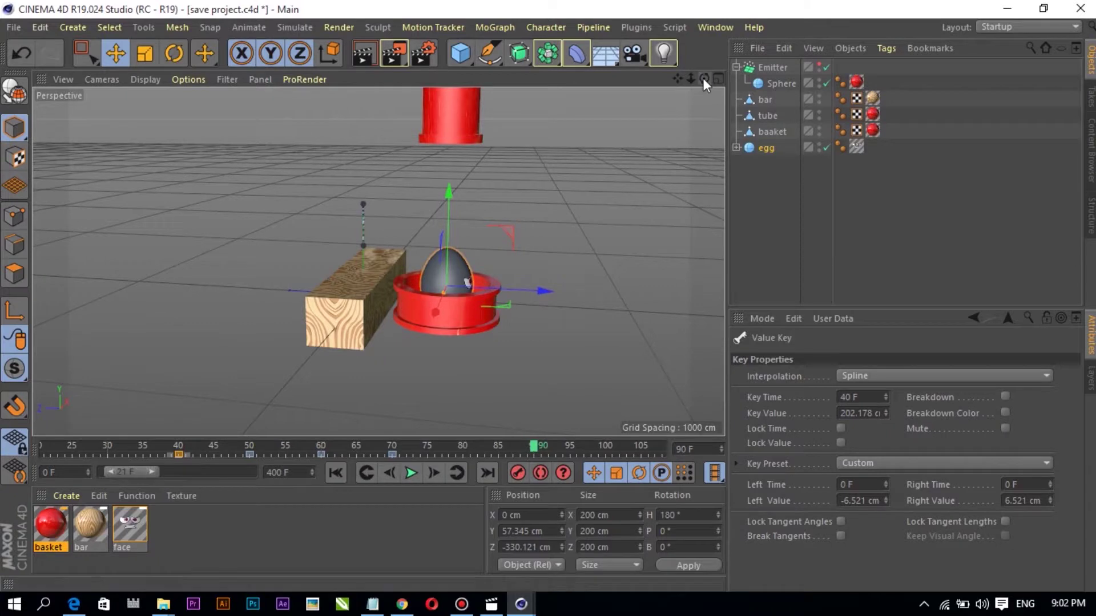
left_click(718, 79)
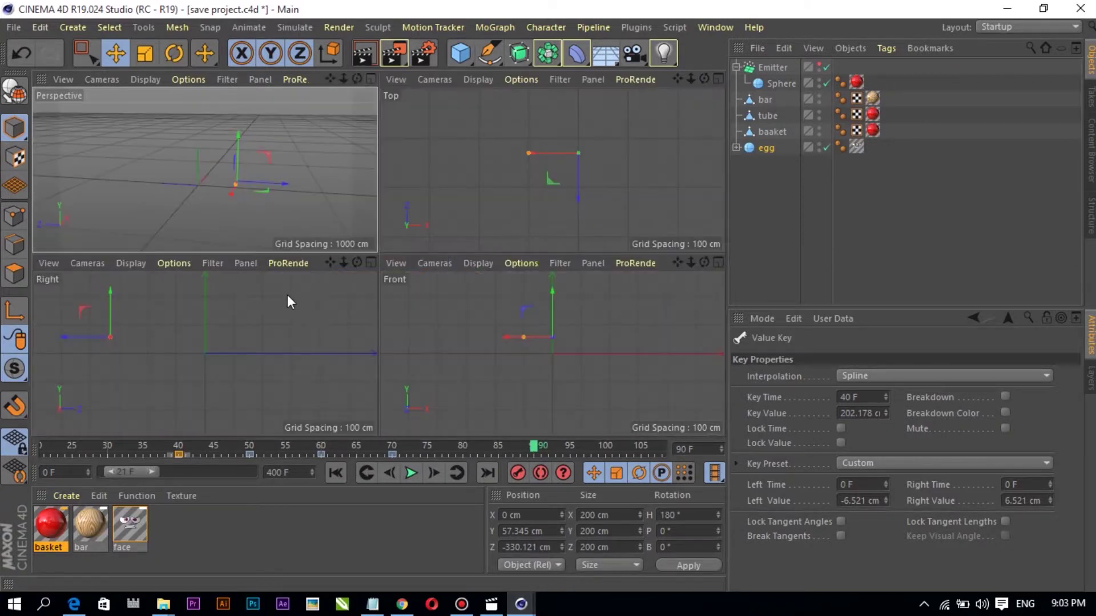
left_click(369, 262)
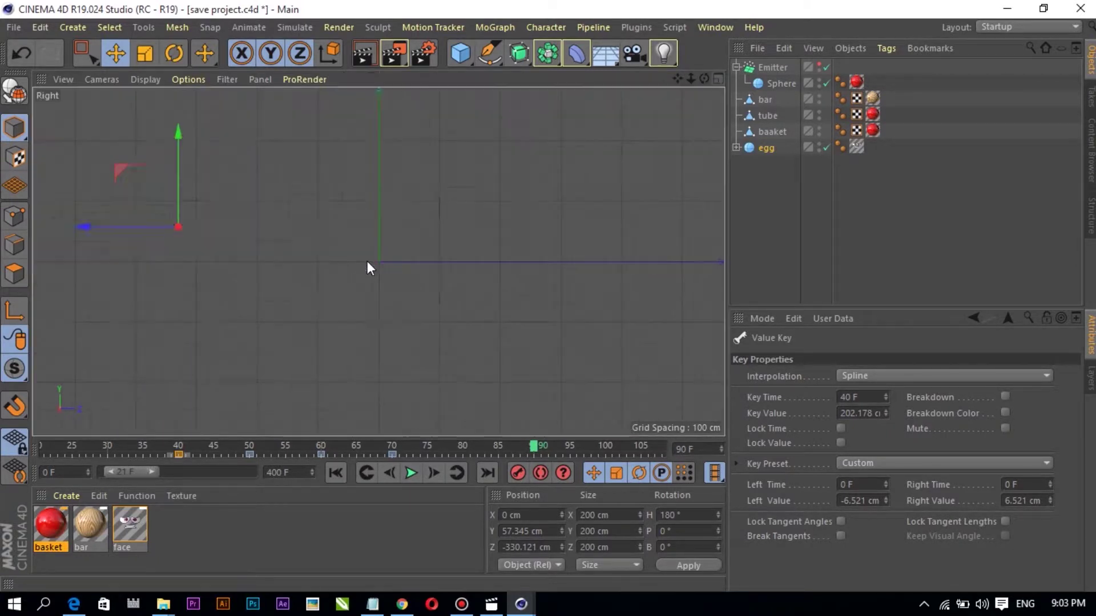
scroll(110, 246, "up", 3)
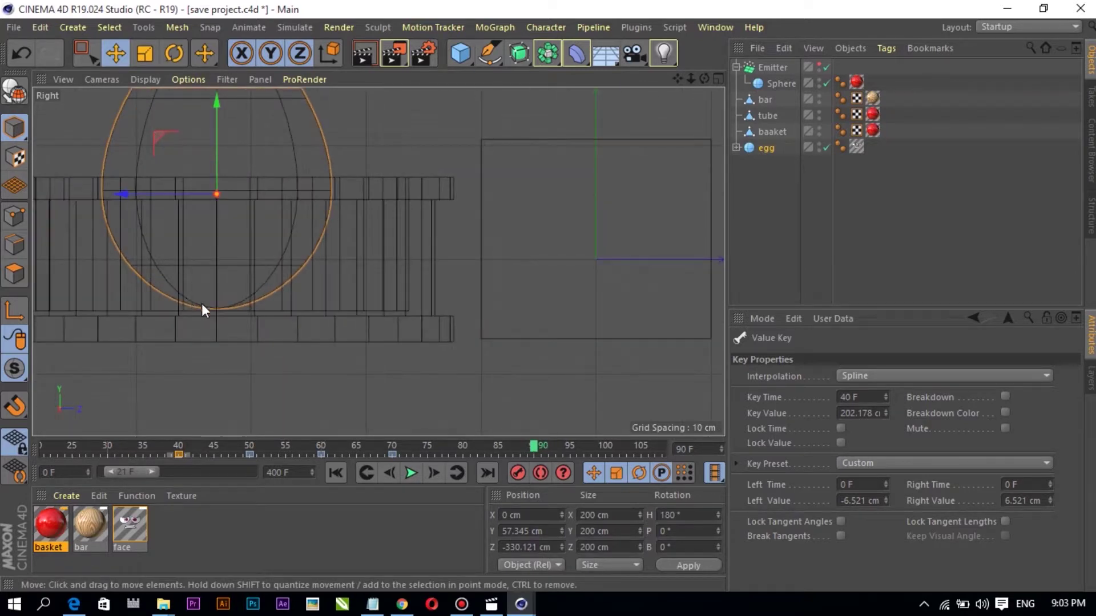
scroll(110, 290, "up", 1)
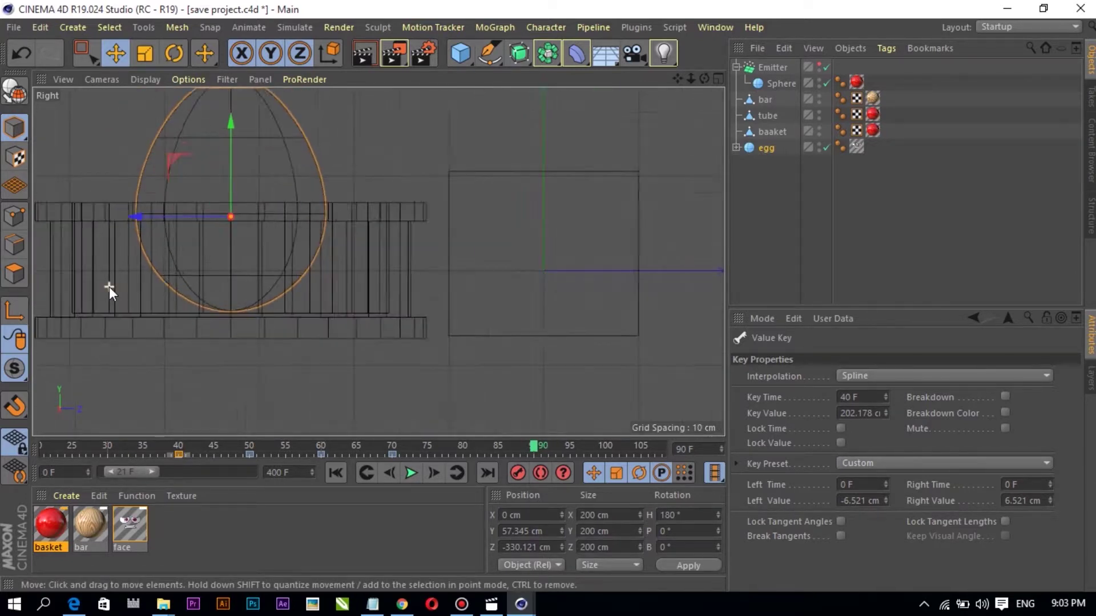
left_click_drag(232, 121, 235, 121)
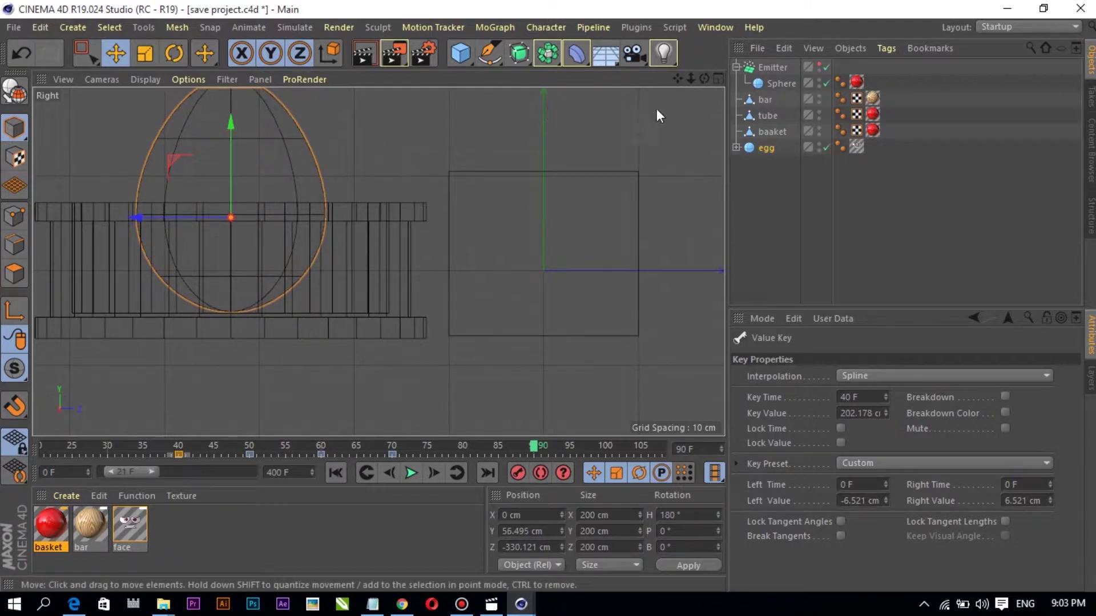
left_click(720, 78)
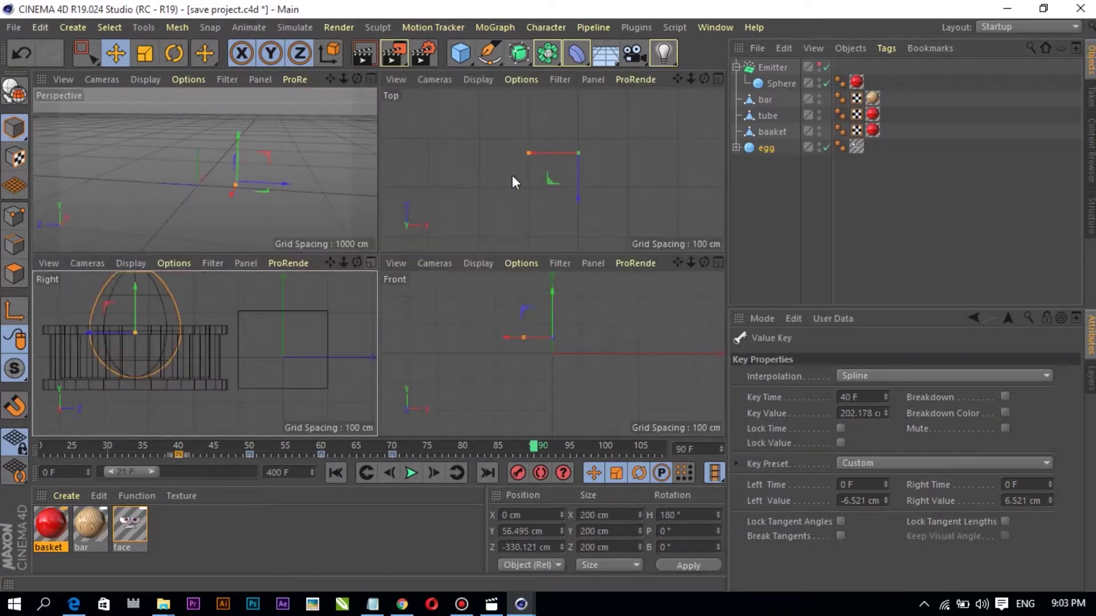
left_click(373, 79)
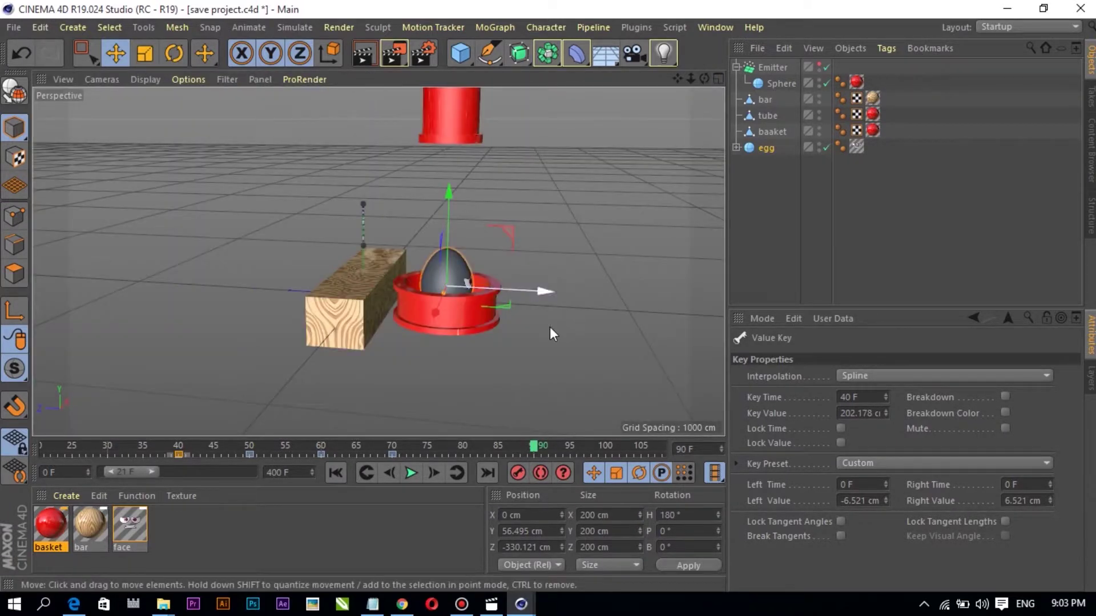
At frame 80, raise the egg high above the basket and play back the hop
left_click(460, 448)
left_click(464, 448)
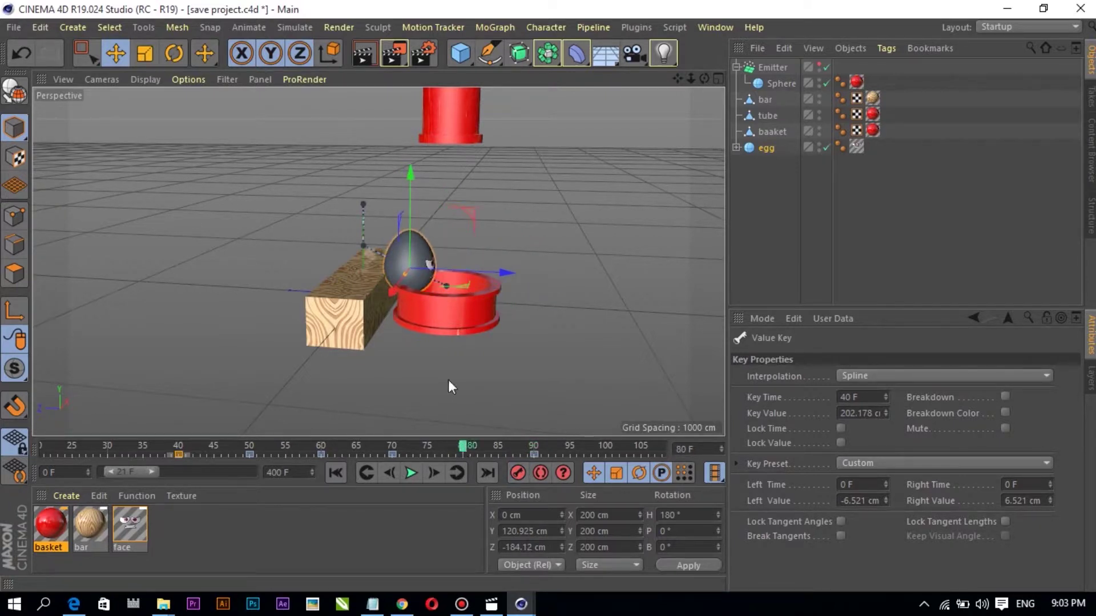
left_click_drag(418, 183, 416, 127)
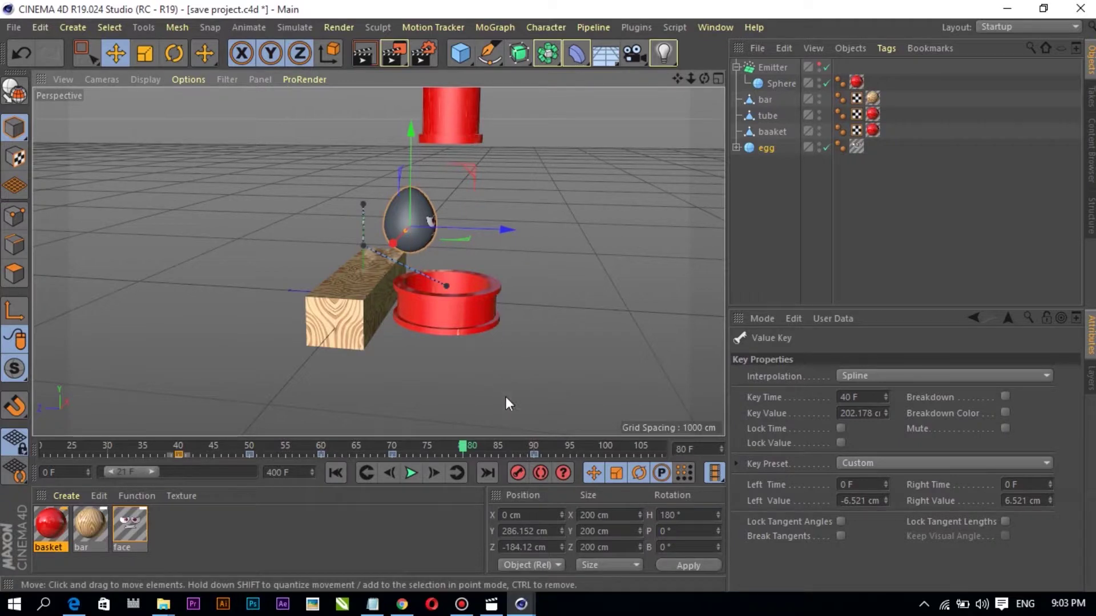
left_click(148, 447)
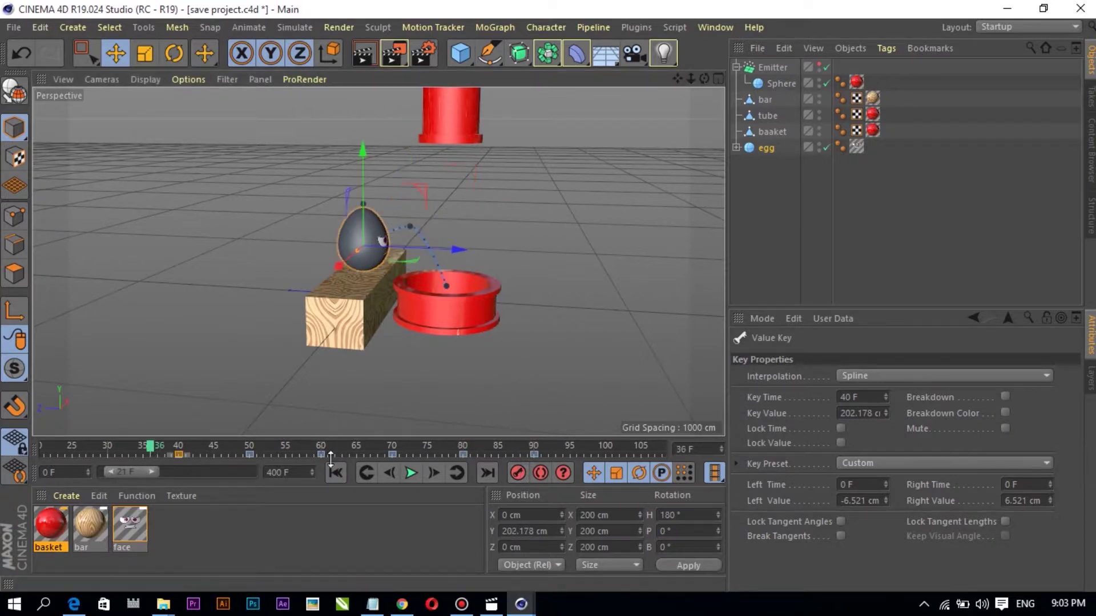
left_click(403, 477)
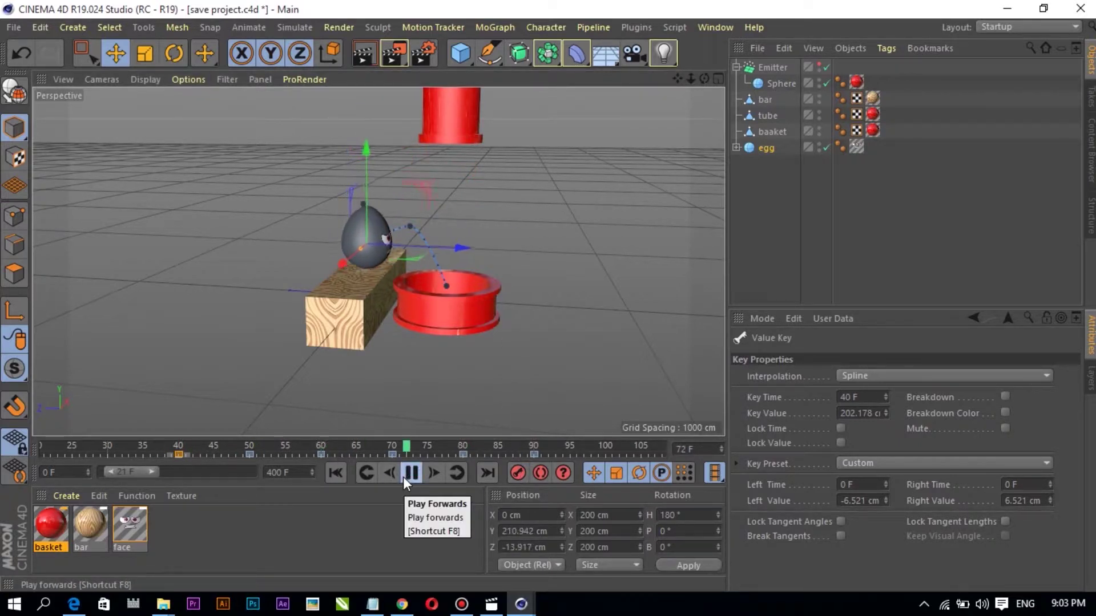
left_click(403, 477)
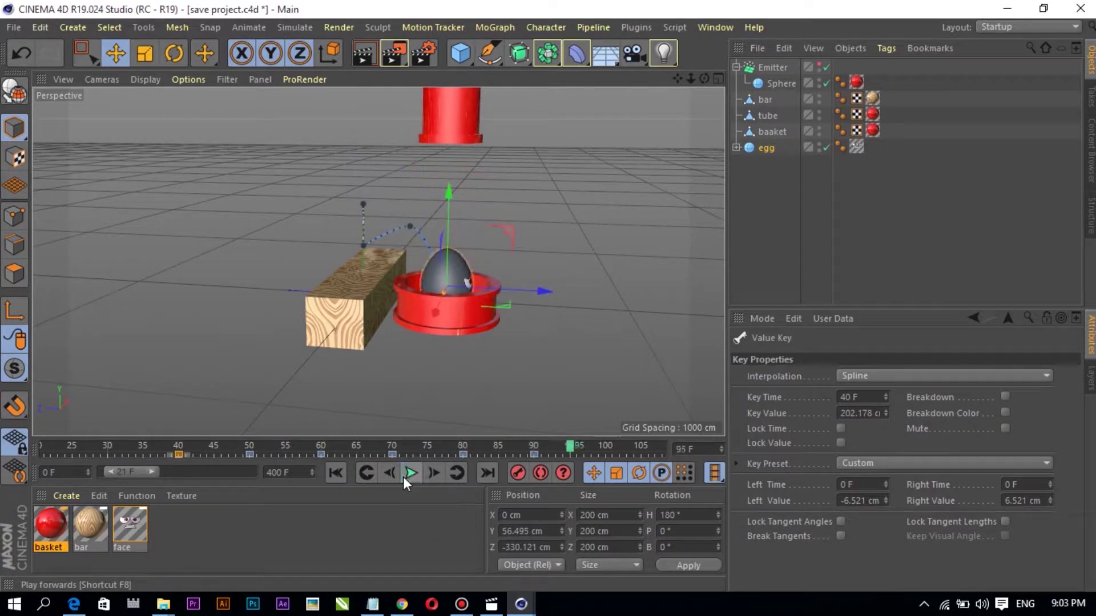
Lift the egg further to about Y 366 cm at frame 80, replay the hop and return to frame 80
left_click(463, 447)
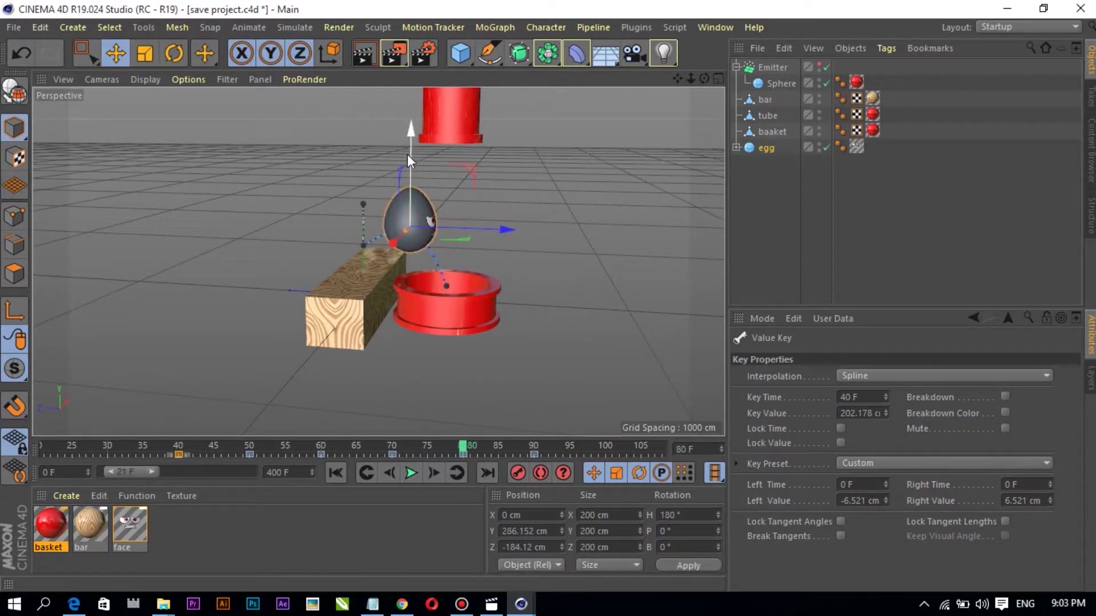
left_click_drag(406, 154, 414, 104)
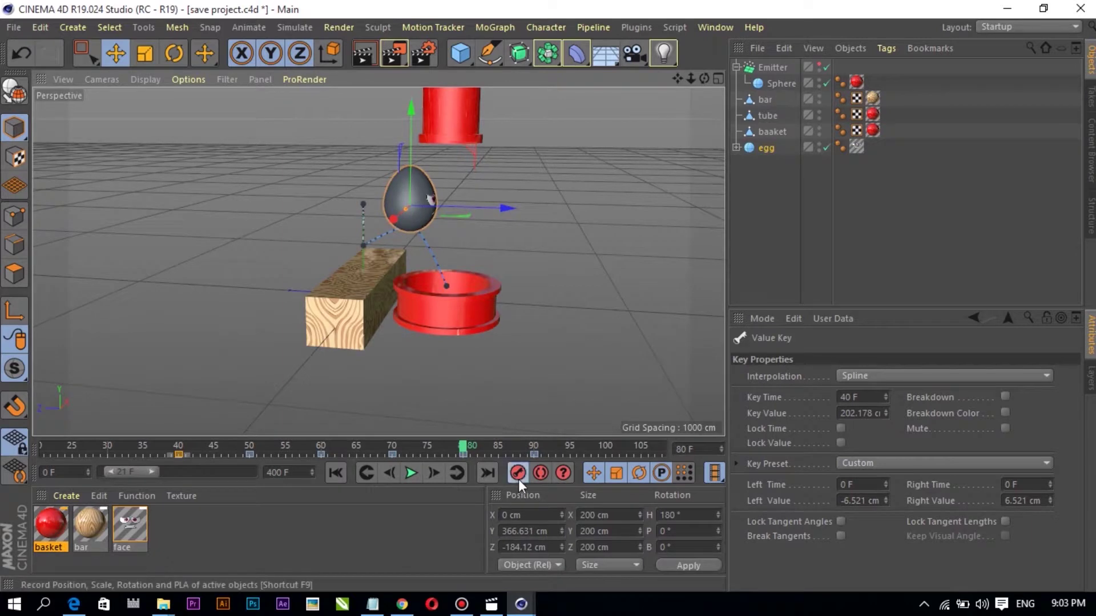
left_click(165, 448)
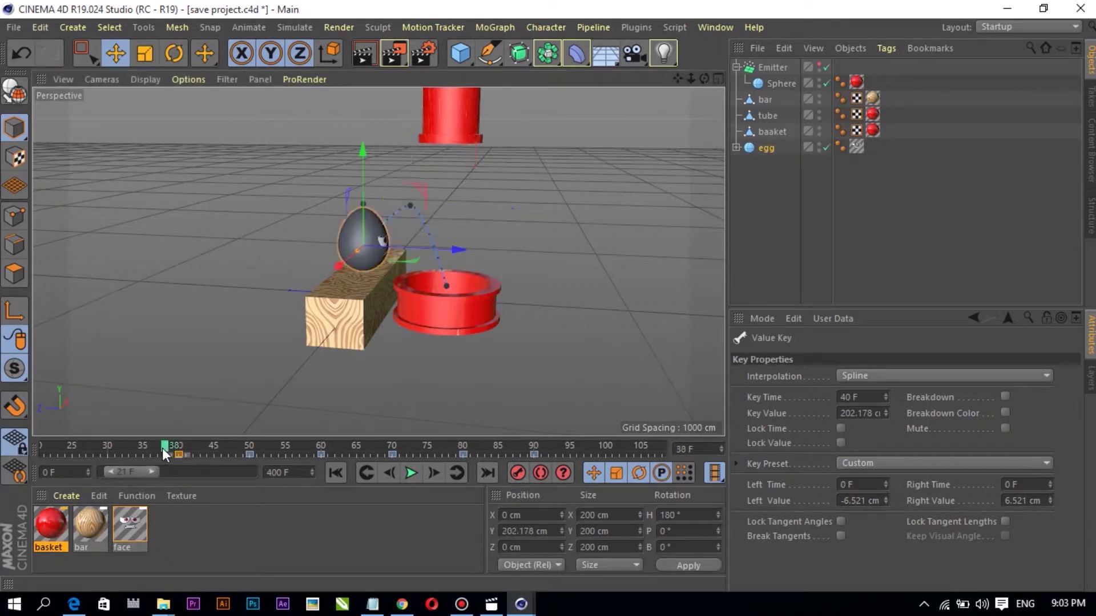
left_click(409, 475)
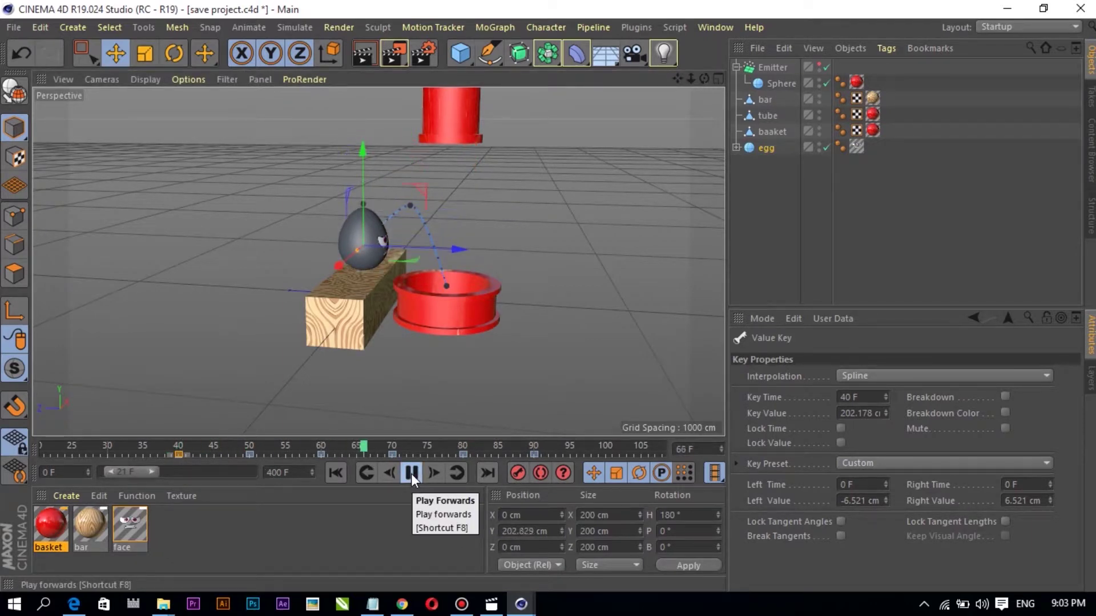
left_click(411, 473)
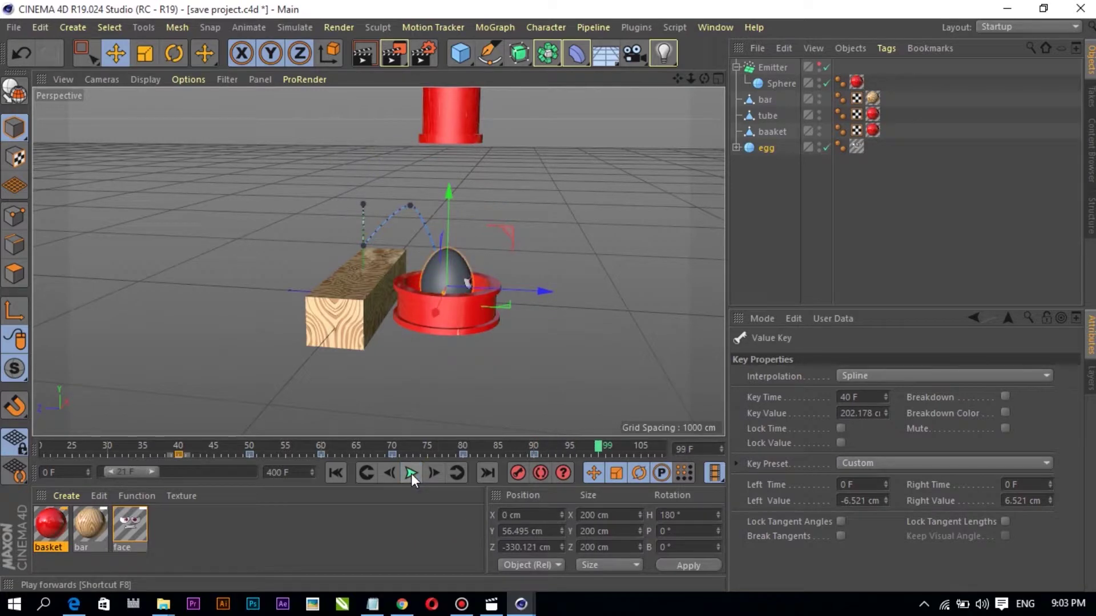
left_click(454, 447)
left_click(464, 448)
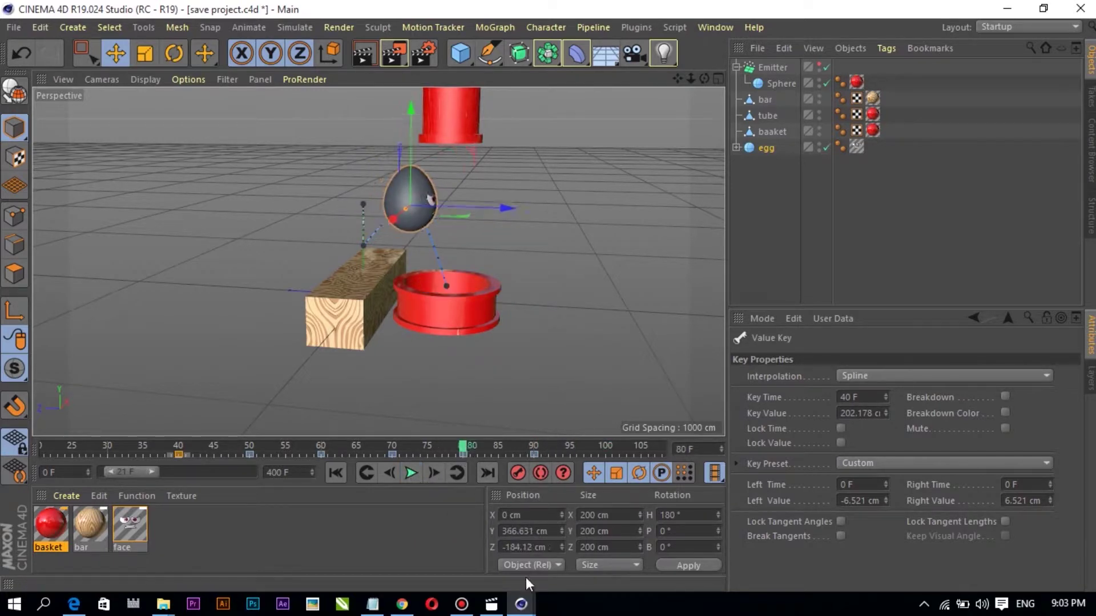
In the F-Curve editor, lengthen the frame-70 key's right tangent and the frame-90 key's left tangent
key("shift+alt+F3")
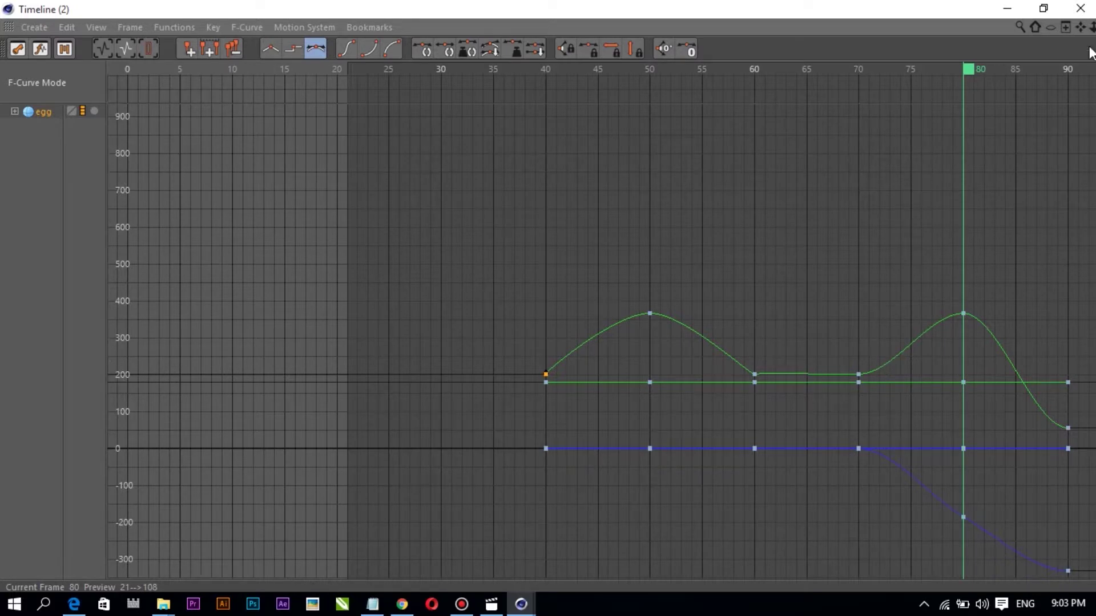
left_click_drag(1081, 27, 430, 6)
left_click_drag(319, 292, 478, 285)
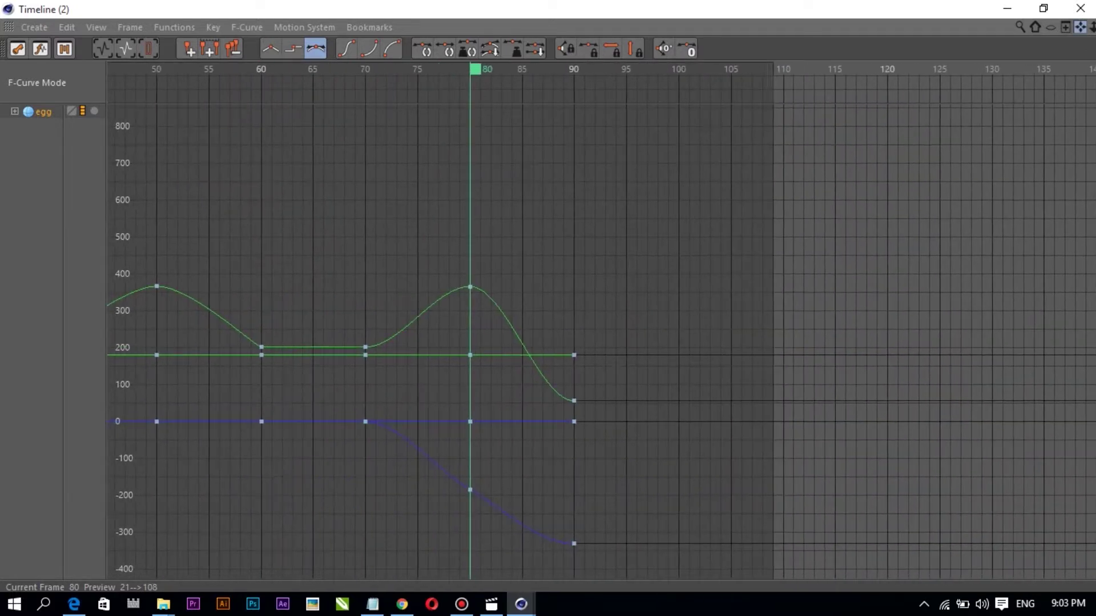
left_click(367, 347)
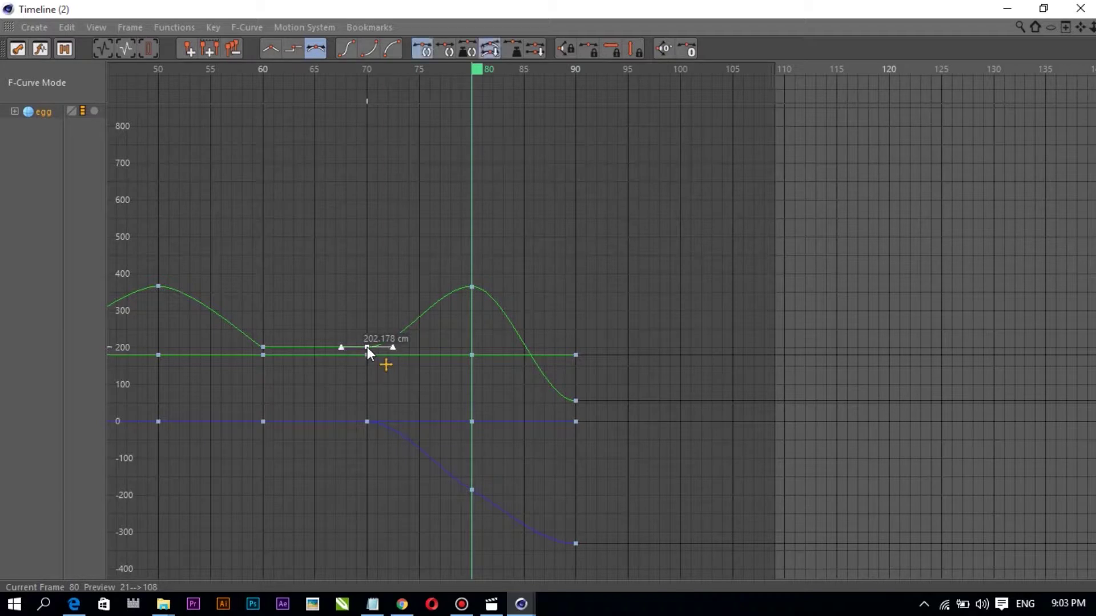
left_click_drag(422, 348, 454, 347)
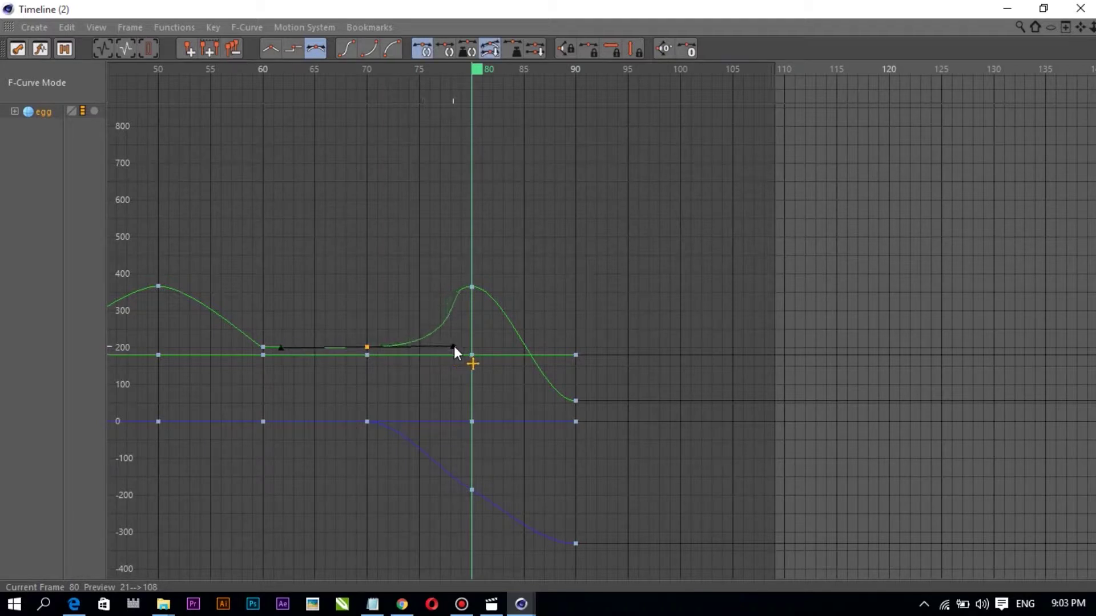
left_click(576, 400)
left_click_drag(536, 401, 495, 399)
left_click(1008, 8)
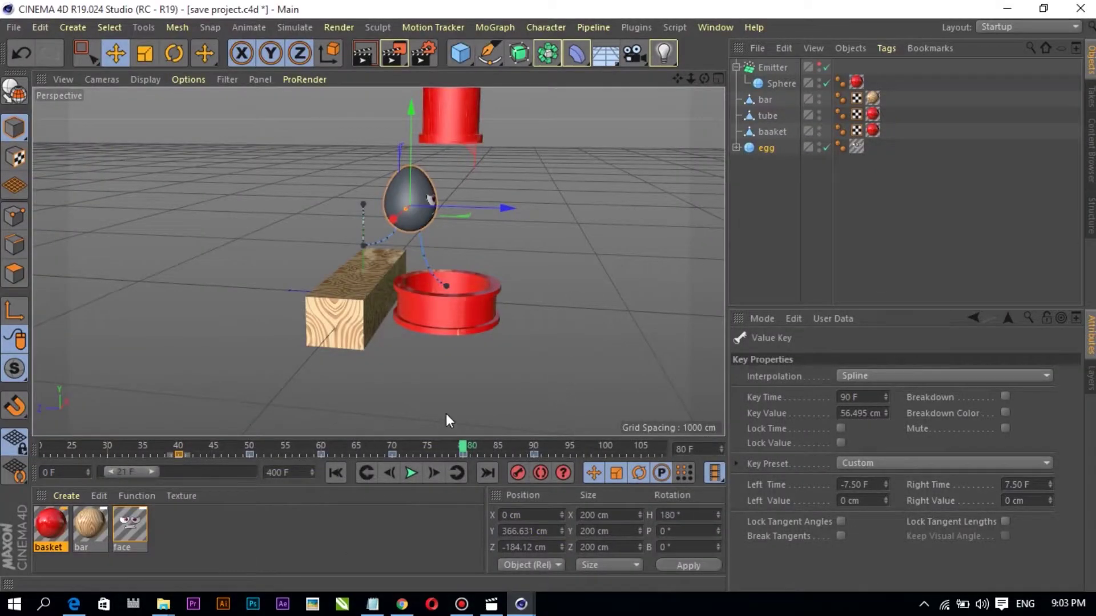
Play back the reshaped hop, then scrub the playhead from frame 97 back to frame 70
left_click(163, 446)
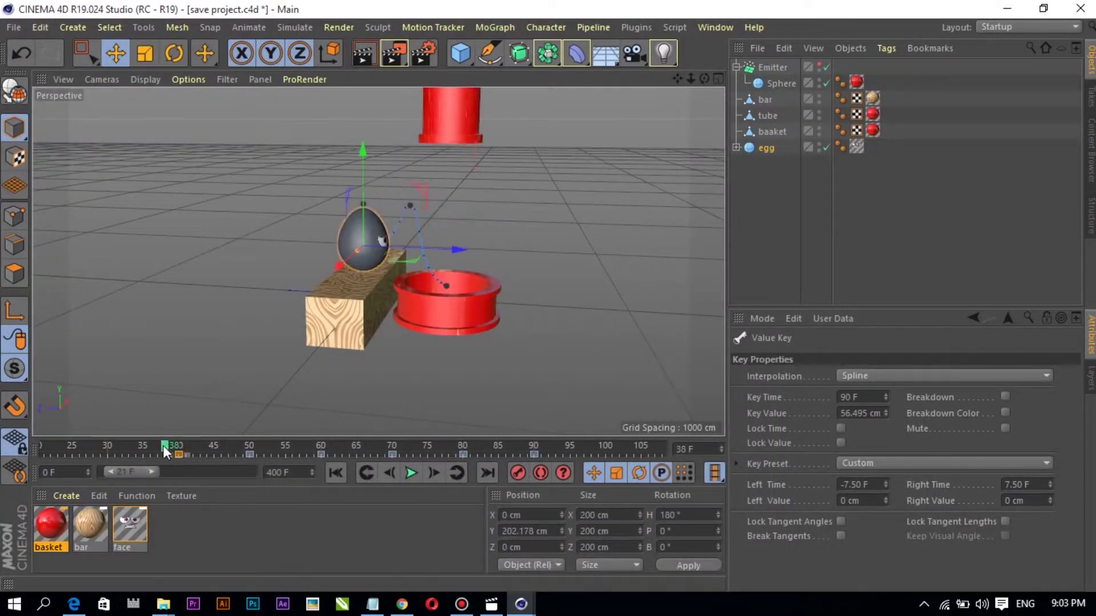
left_click(405, 471)
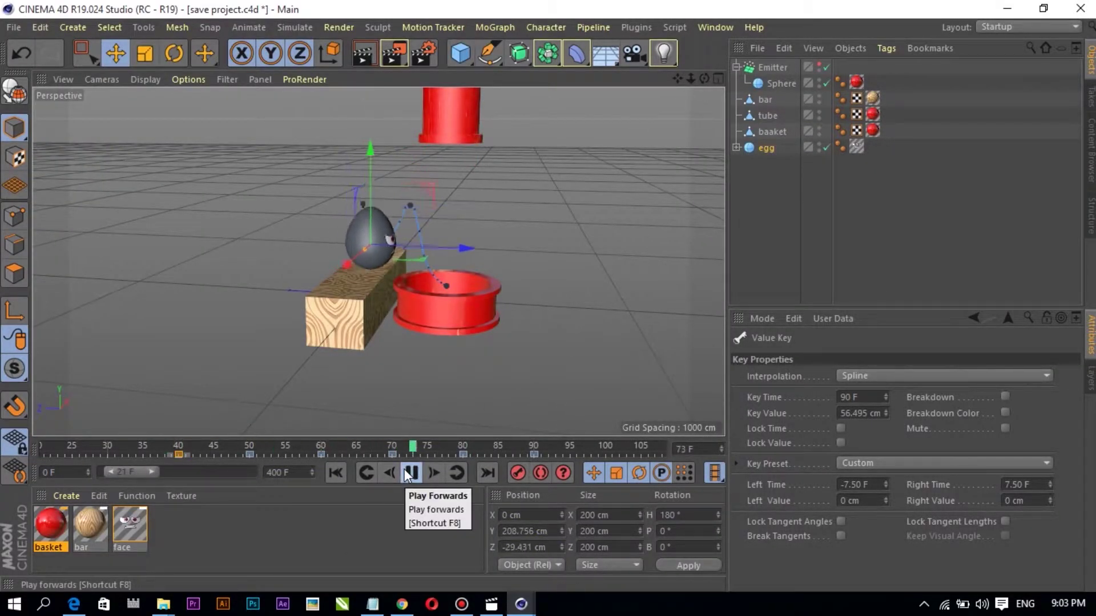
left_click(406, 474)
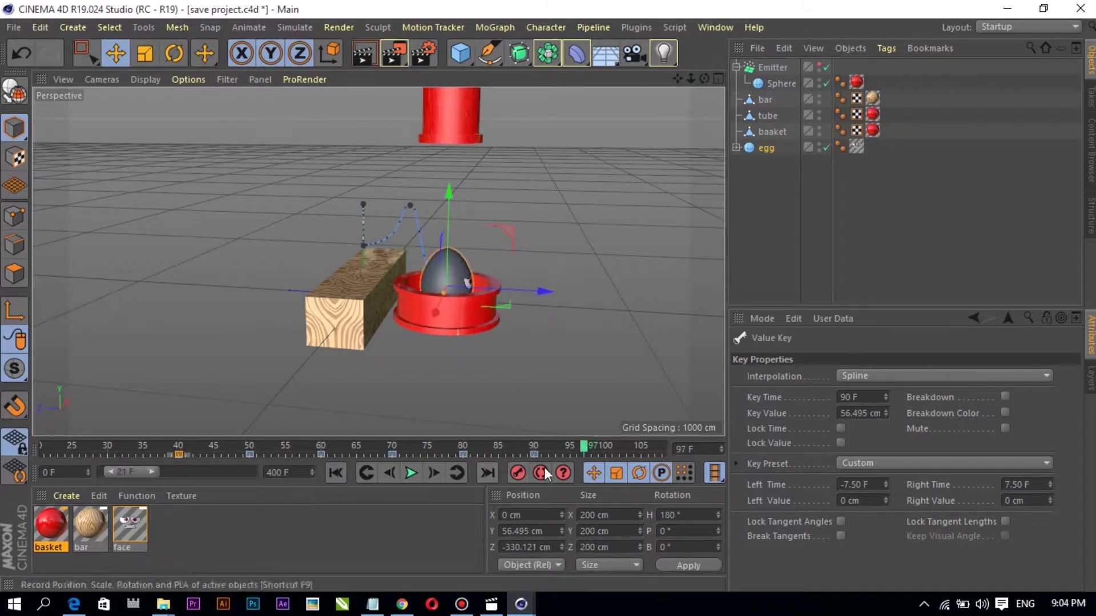
mouse_move(584, 443)
left_mouse_down()
mouse_move(444, 432)
mouse_move(393, 442)
left_mouse_up()
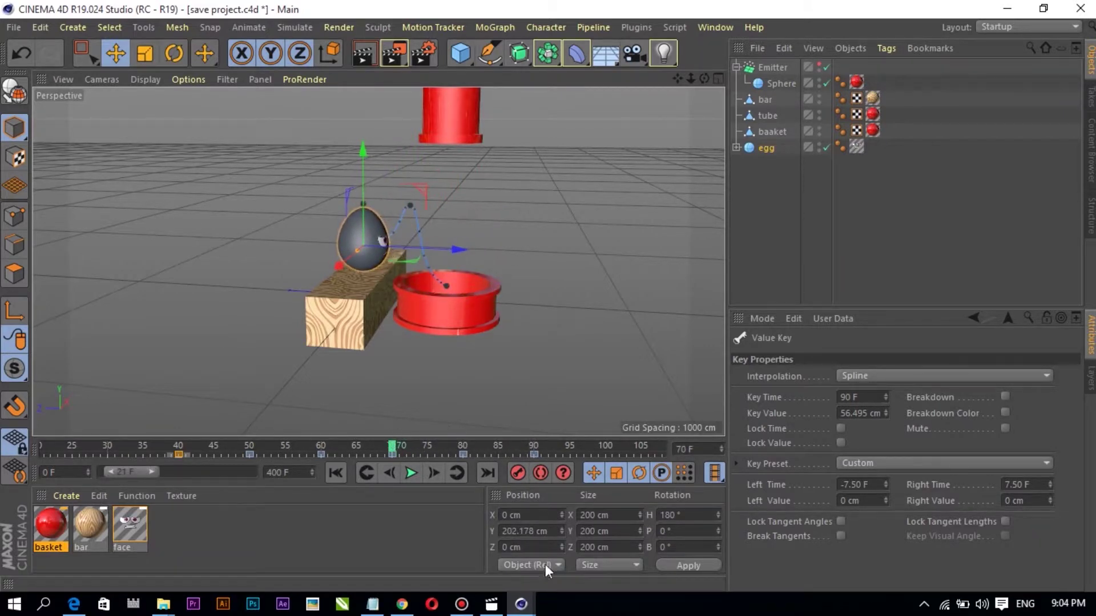
Ease the frame-70 key's tangent and give the frame-90 key short 3.48-frame tangents for a steep drop
mouse_move(520, 604)
left_click(606, 549)
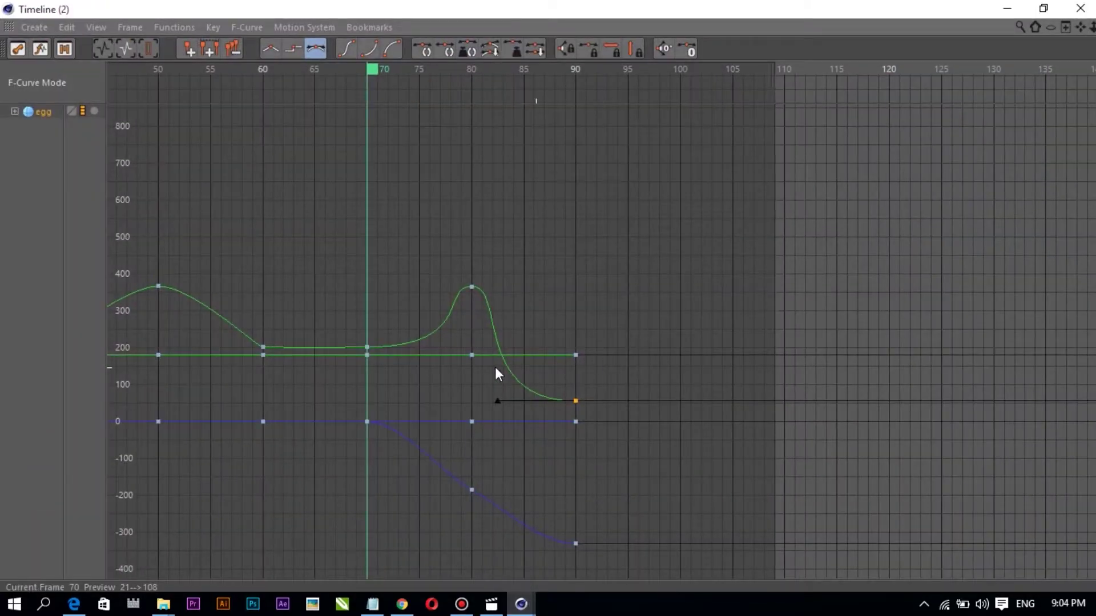
left_click(368, 350)
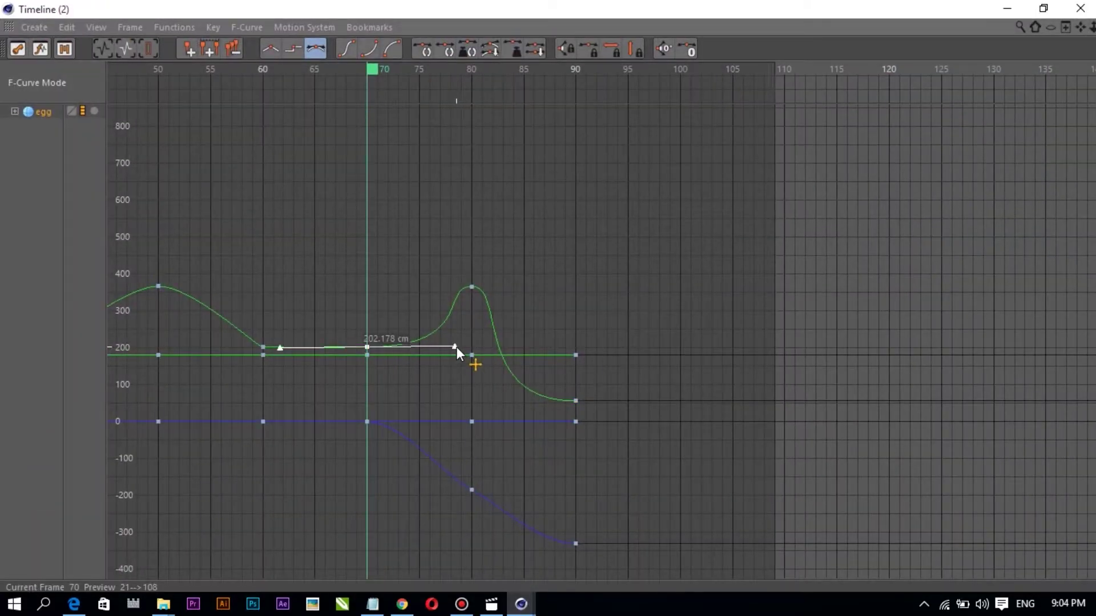
mouse_move(457, 347)
left_mouse_down()
mouse_move(370, 347)
mouse_move(391, 348)
left_mouse_up()
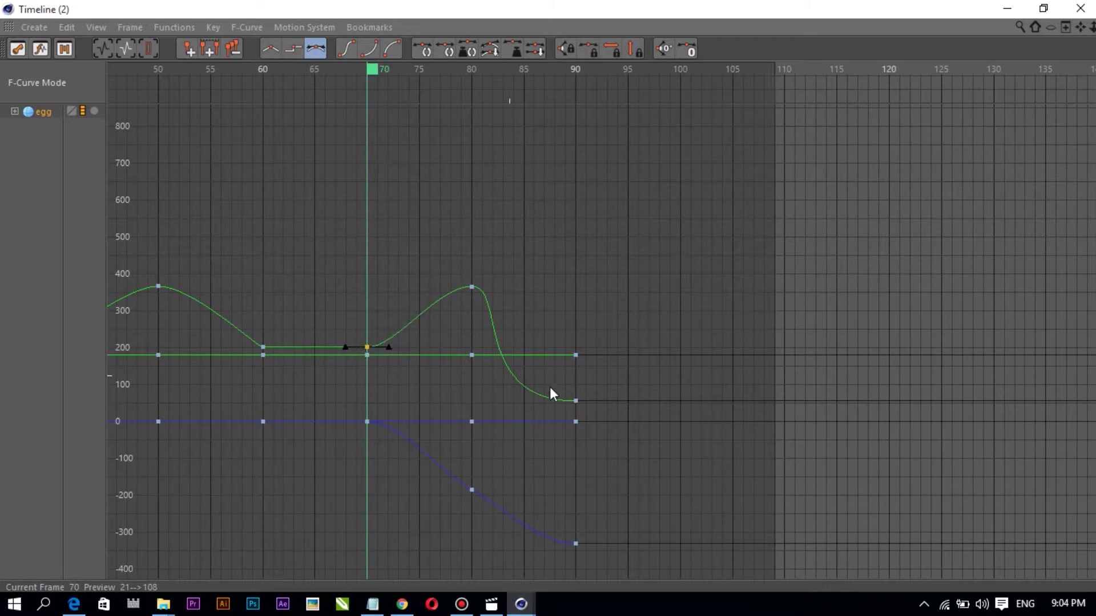
left_click(575, 401)
mouse_move(496, 401)
left_mouse_down()
mouse_move(555, 371)
mouse_move(560, 327)
mouse_move(538, 330)
left_mouse_up()
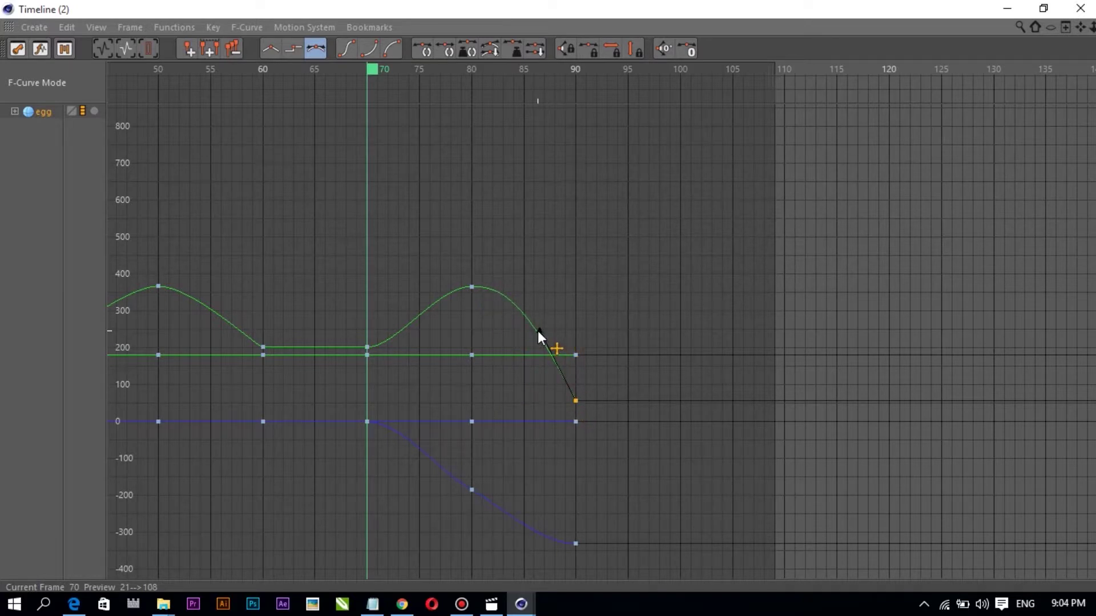
left_click(1007, 10)
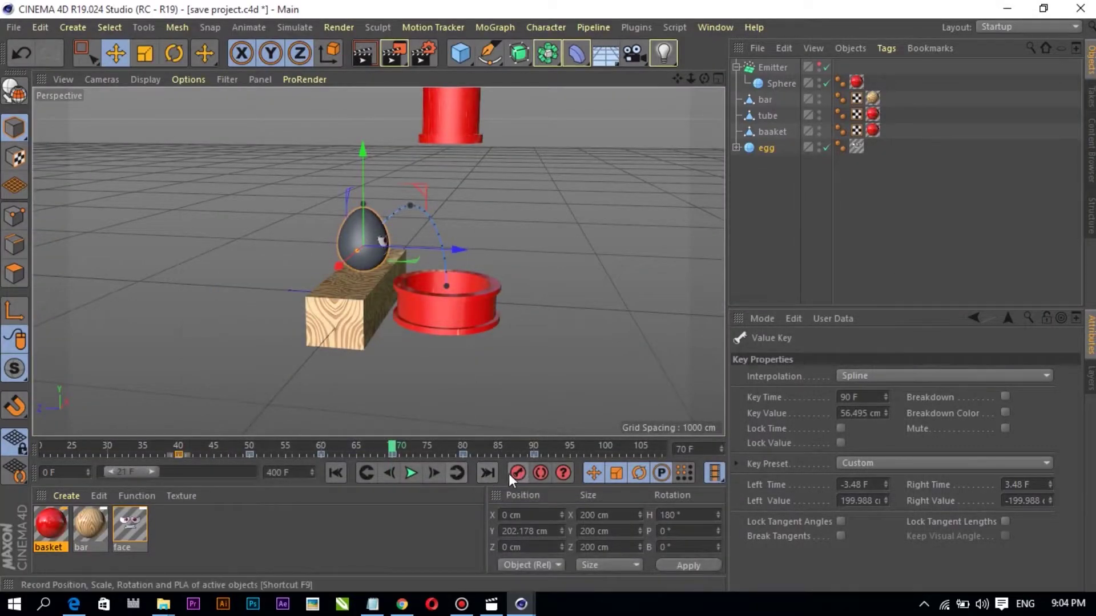
Play back the steeper hop, undo a stray change, and stop at frame 96 with the egg in the basket
left_click(411, 473)
left_click(413, 474)
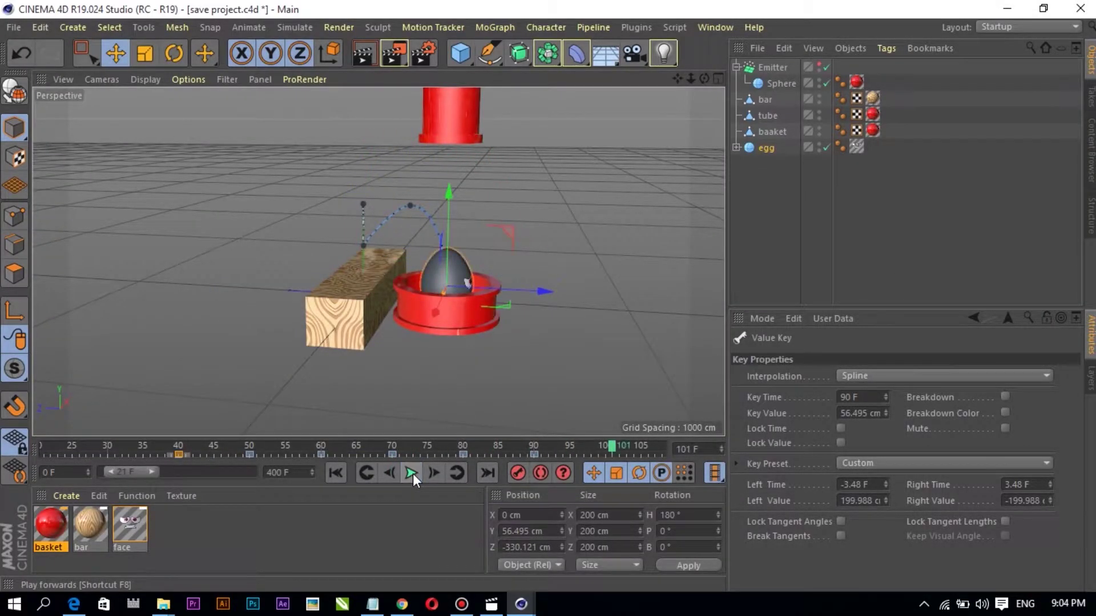
key("ctrl+z")
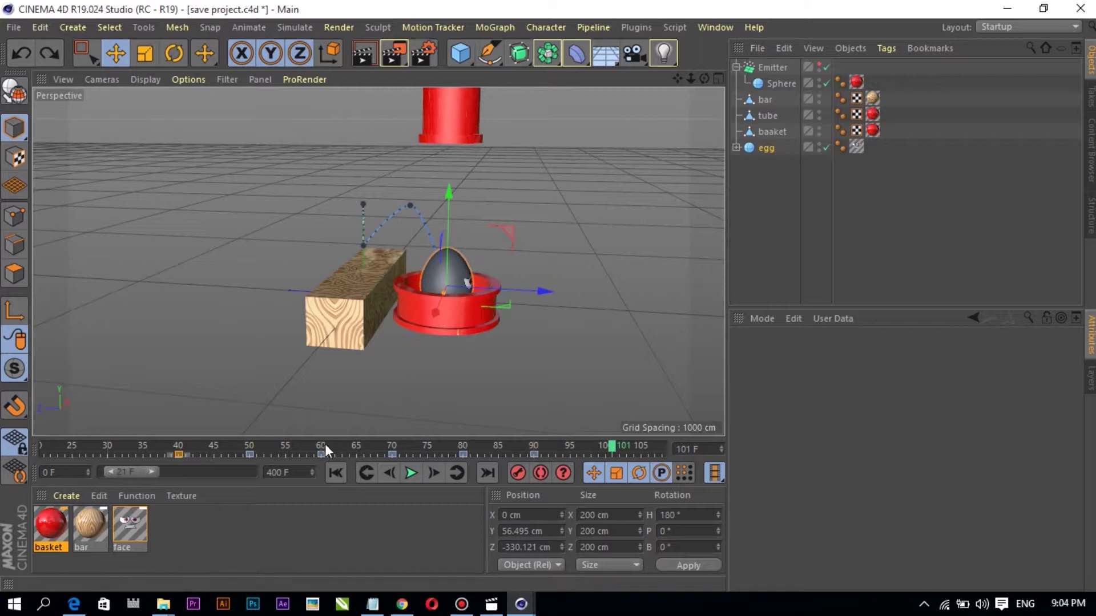
left_click(157, 448)
left_click(409, 474)
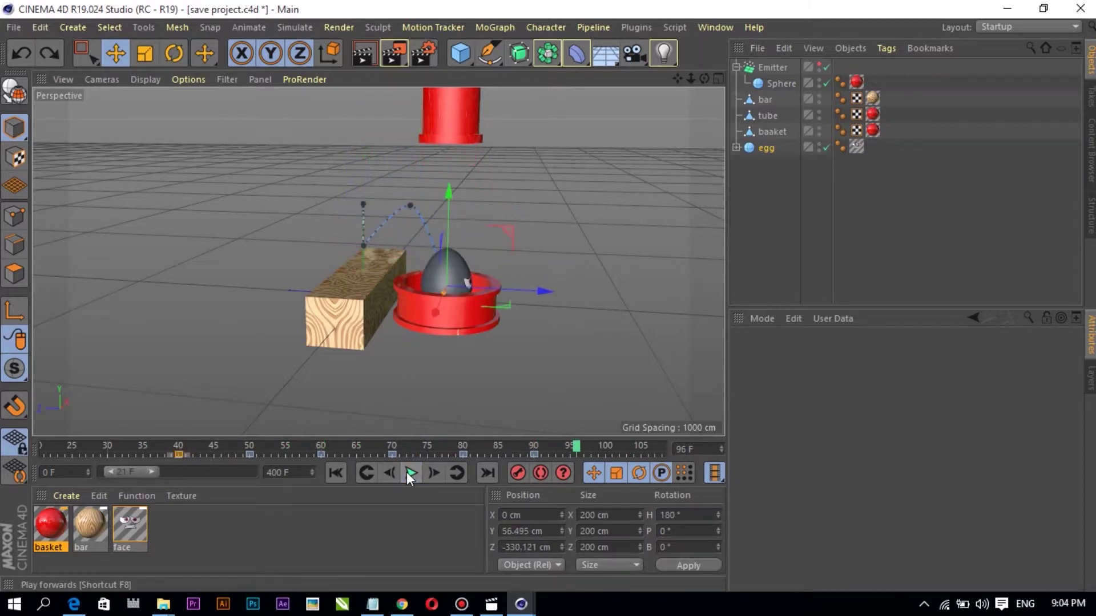
left_click(408, 473)
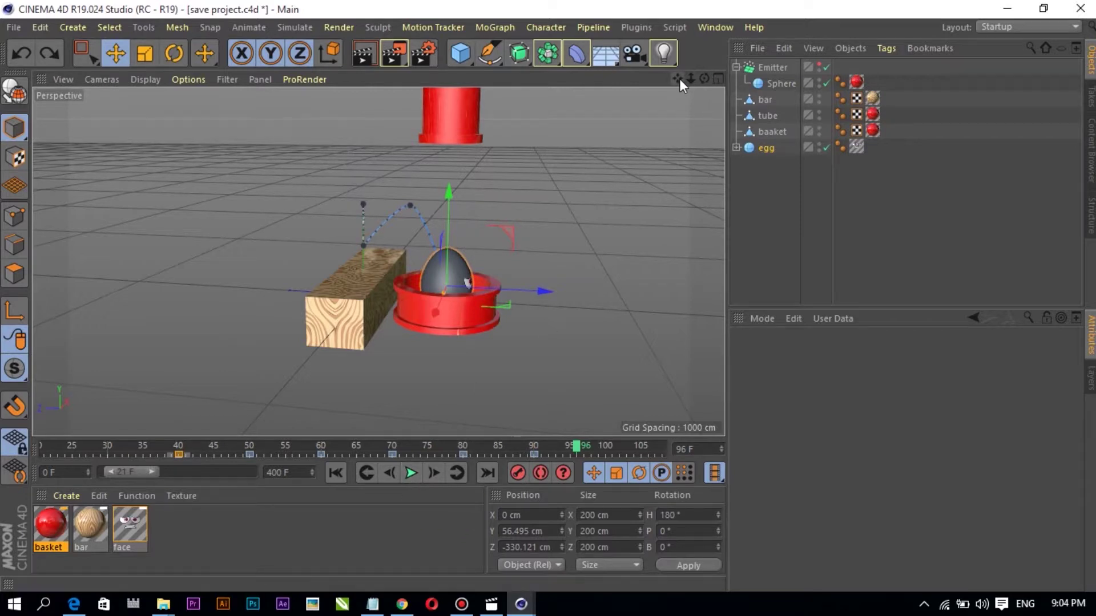
Pan and zoom the Perspective view in closer on the bar, basket and egg
left_click_drag(678, 78, 667, 63)
left_click_drag(378, 262, 505, 183)
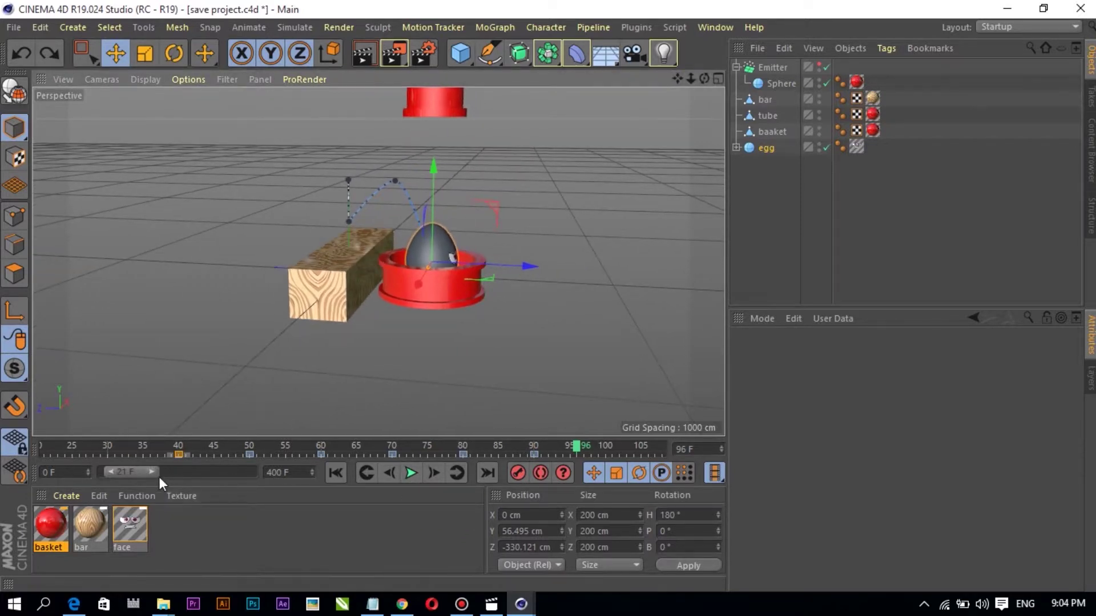
left_click_drag(127, 473, 134, 473)
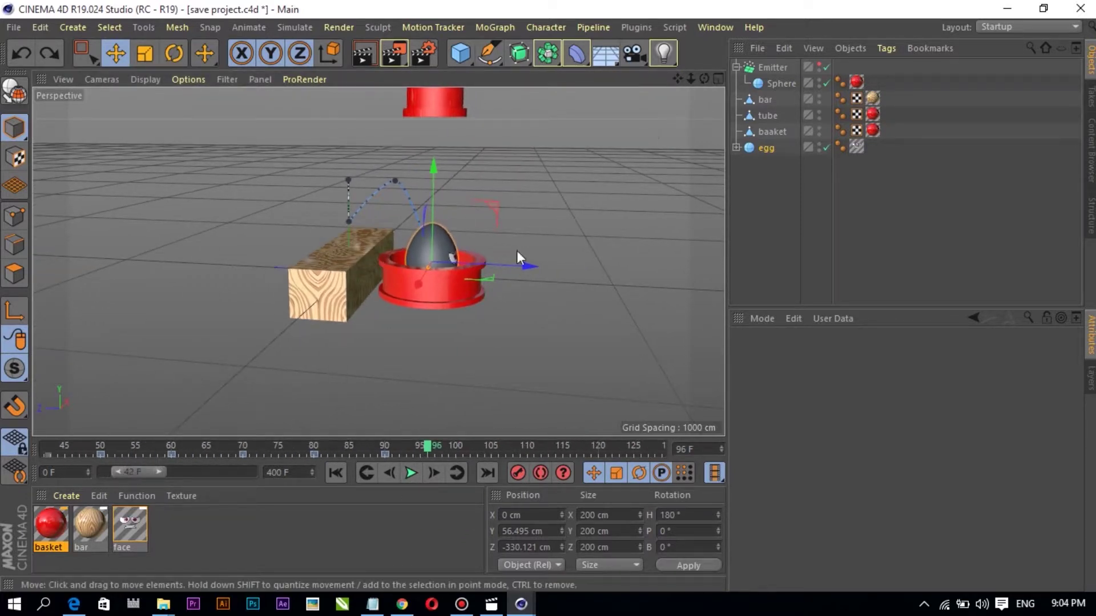
scroll(508, 268, "up", 2)
scroll(499, 281, "up", 2)
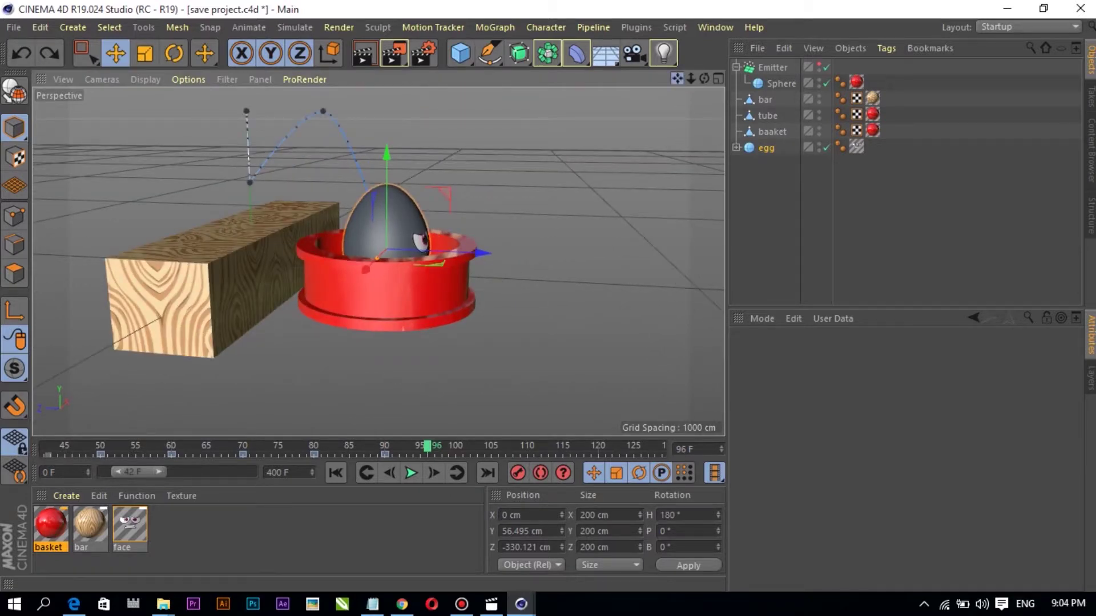
Orbit to a higher angle and replay the egg's hop into the basket
left_click_drag(704, 78, 201, 406)
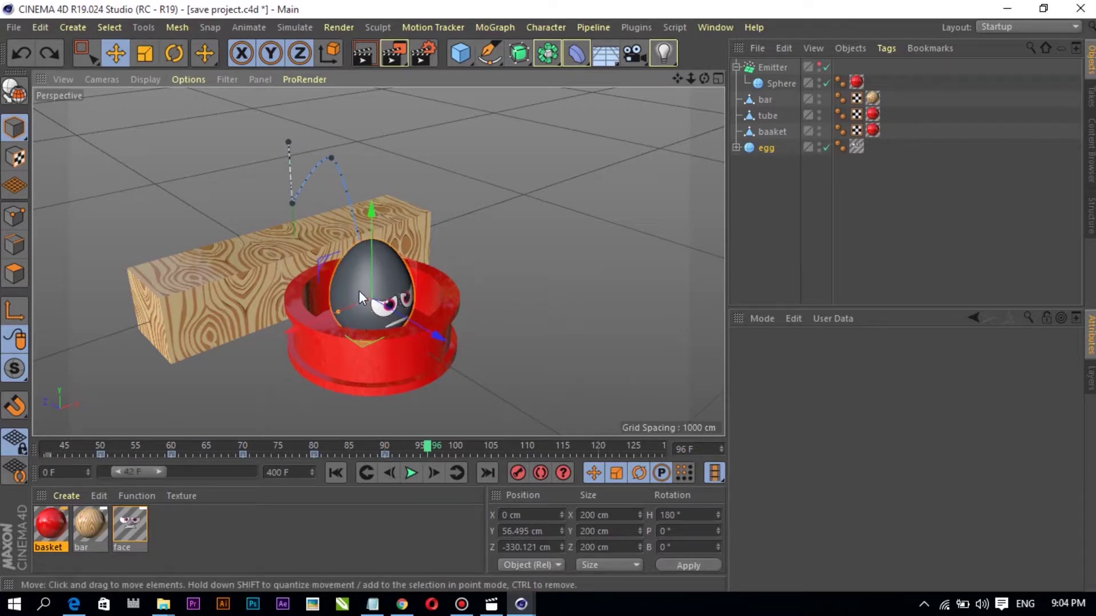
left_click(50, 446)
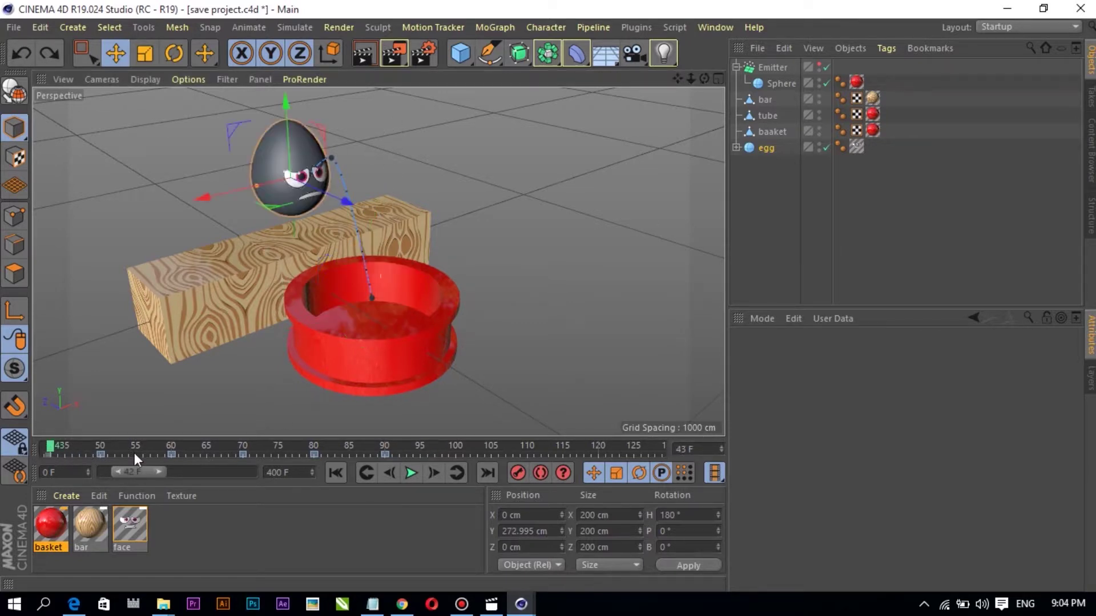
left_click(408, 473)
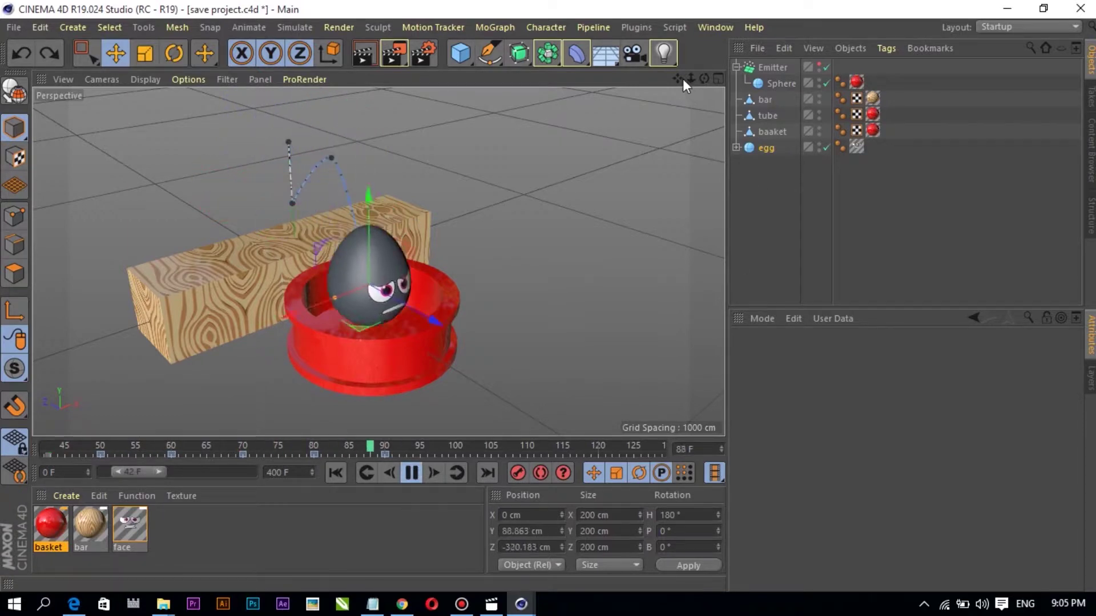
left_click_drag(683, 79, 677, 94)
left_click(50, 448)
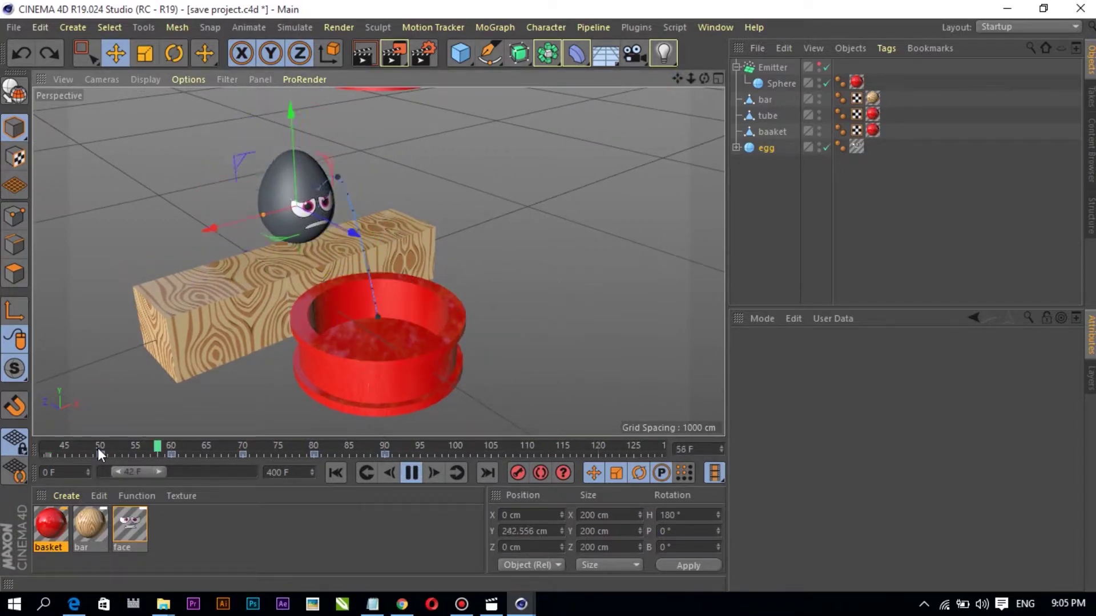
left_click(411, 473)
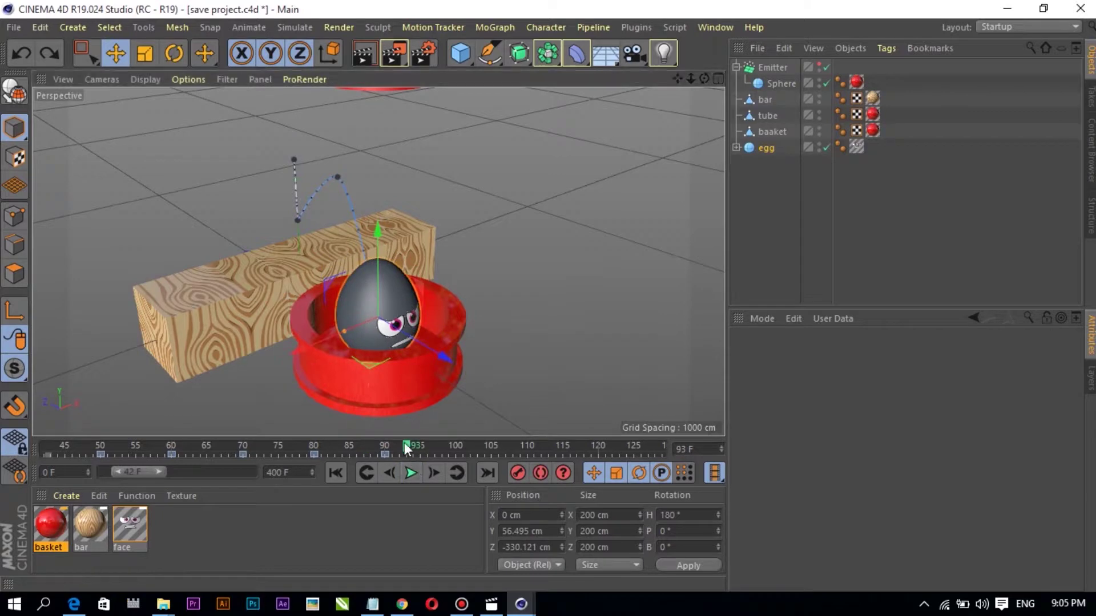
Scrub through the landing around frames 81–95, then collapse the Emitter to hide its Sphere child
mouse_move(400, 446)
left_mouse_down()
mouse_move(373, 446)
mouse_move(420, 448)
left_mouse_up()
mouse_move(420, 449)
left_mouse_down()
mouse_move(240, 450)
mouse_move(390, 447)
left_mouse_up()
middle_click_drag(378, 262, 365, 269, "alt")
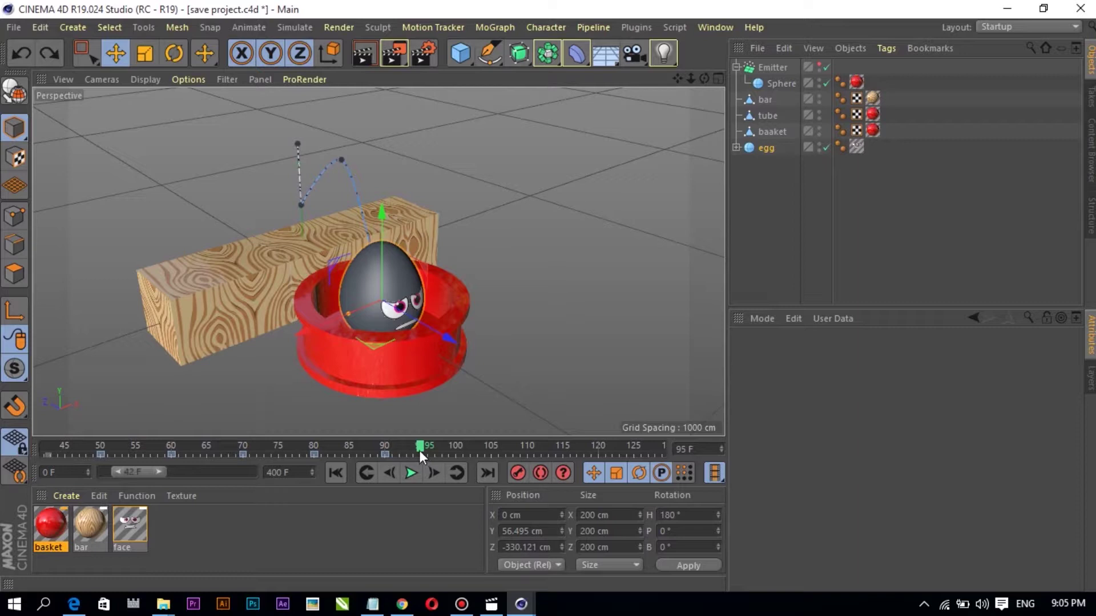
left_click(737, 67)
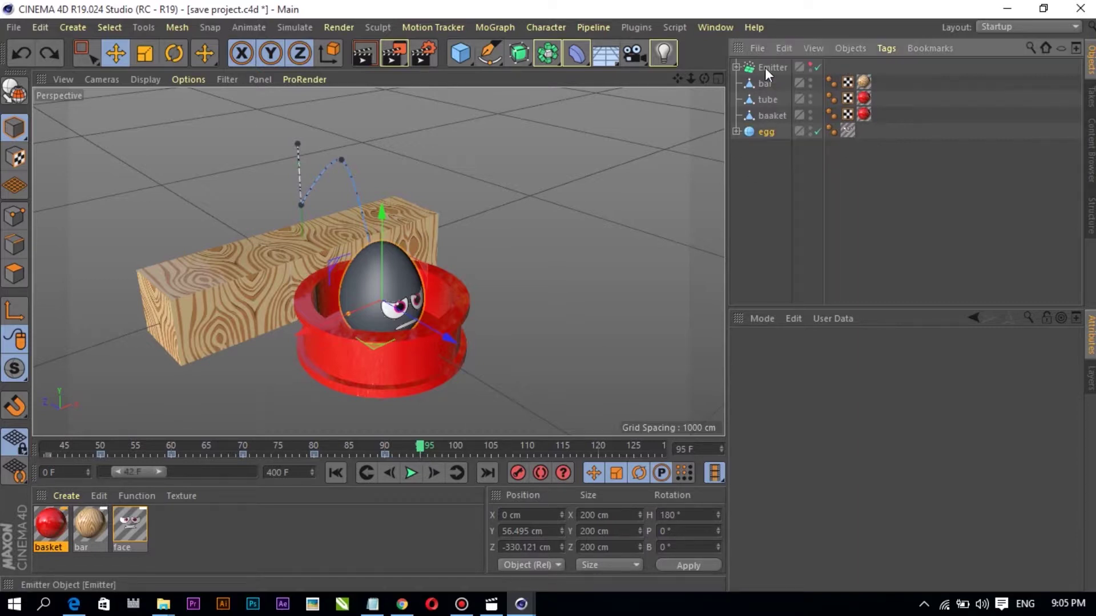
Move the bar below the tube in the hierarchy and select the tube together with the Emitter
left_click(768, 103, "ctrl")
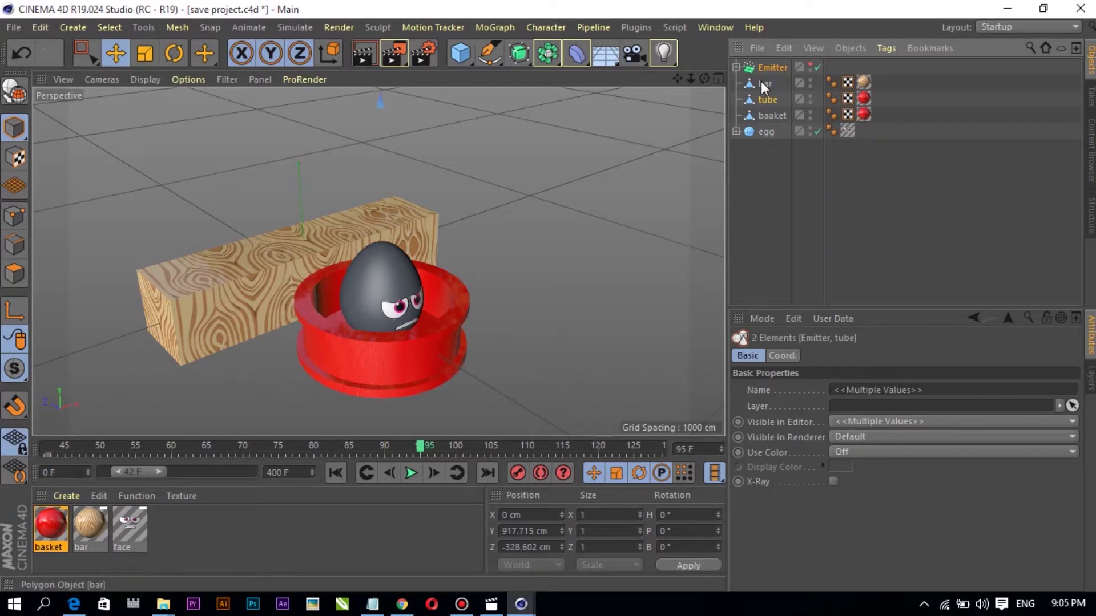
left_click(761, 87)
left_click_drag(762, 86, 759, 105)
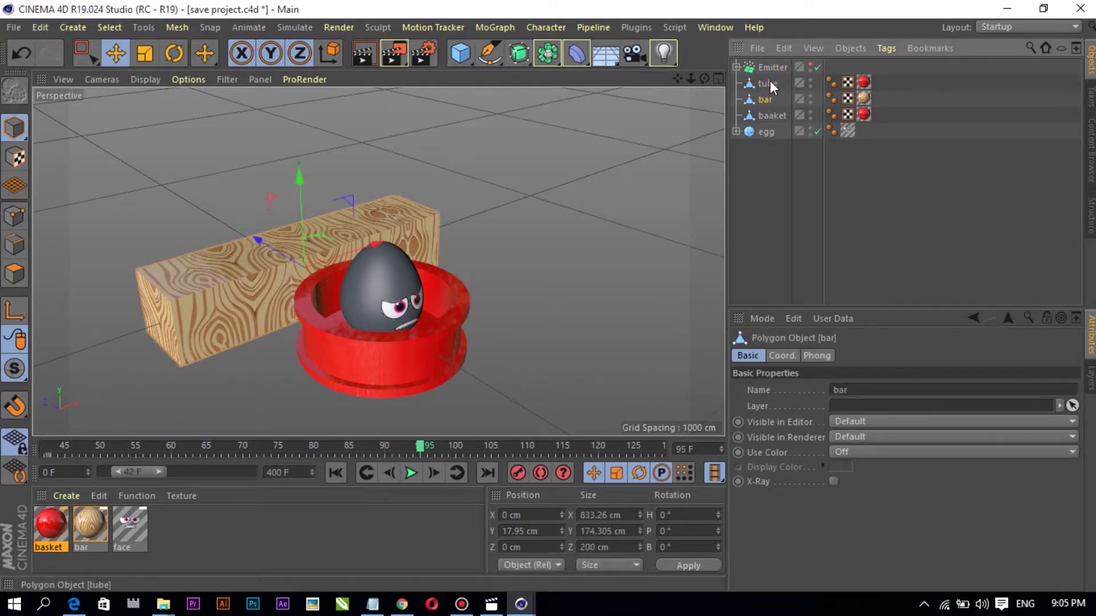
left_click(769, 83)
left_click(769, 67, "ctrl")
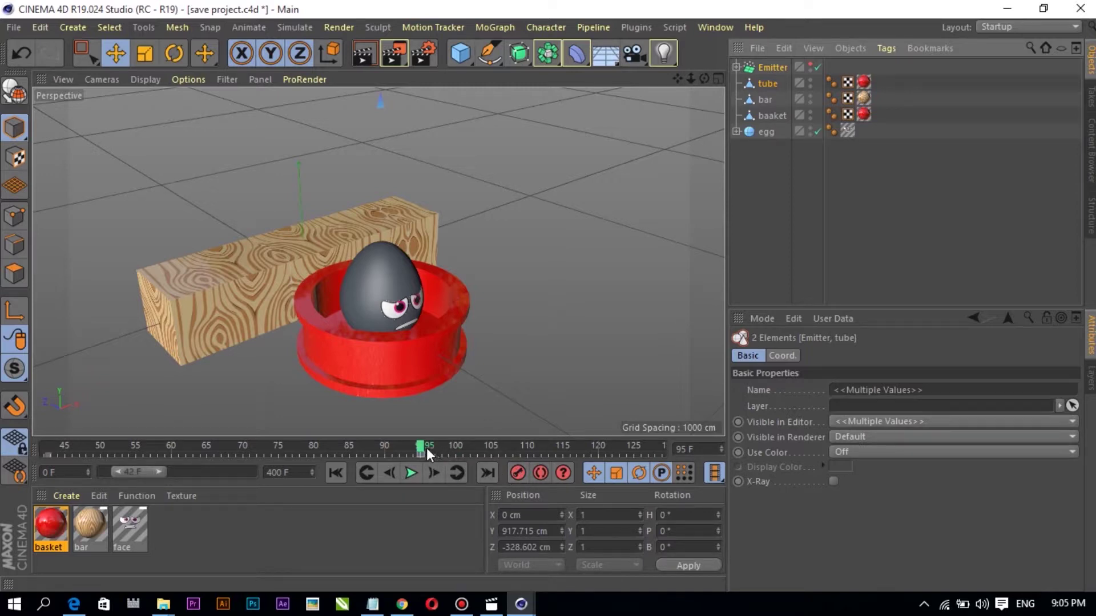
At frame 100, frame the tube and Emitter and lower them along Y toward the basket
left_click_drag(422, 446, 529, 450)
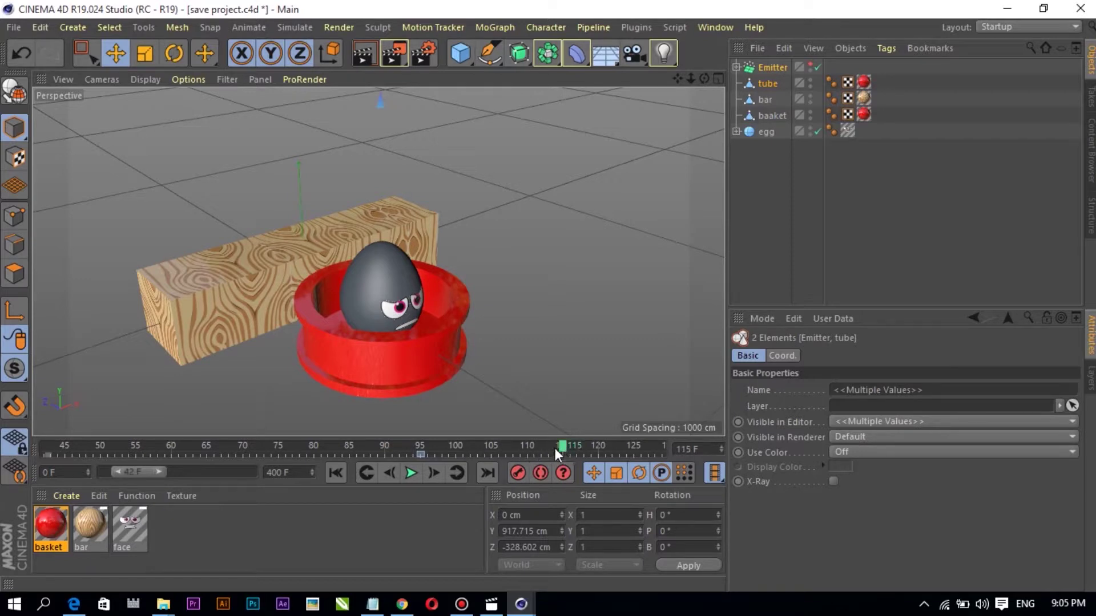
key("o")
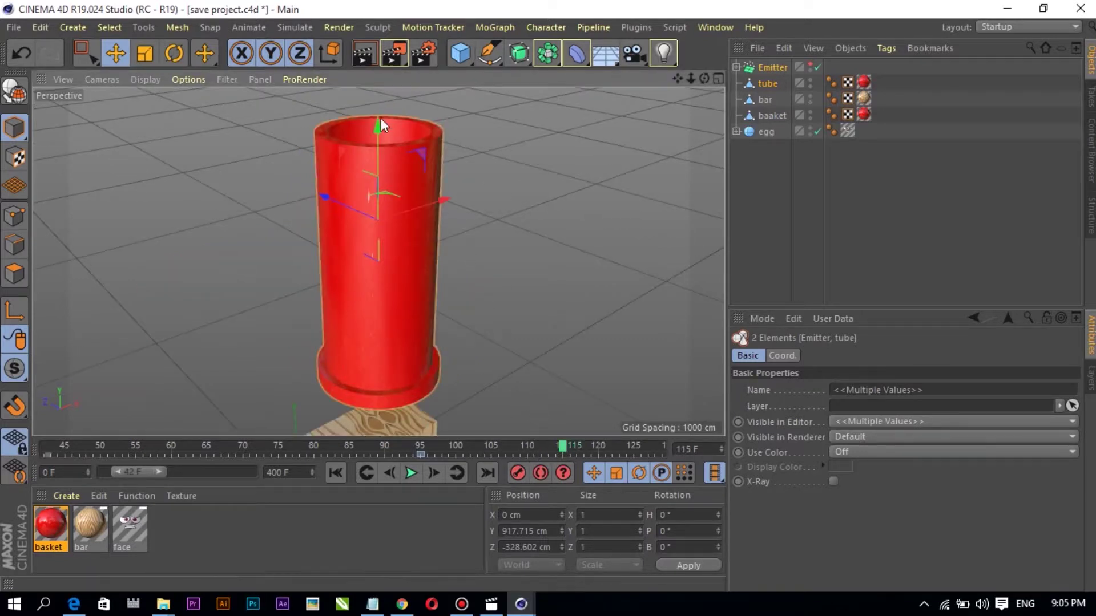
left_click_drag(381, 125, 385, 215)
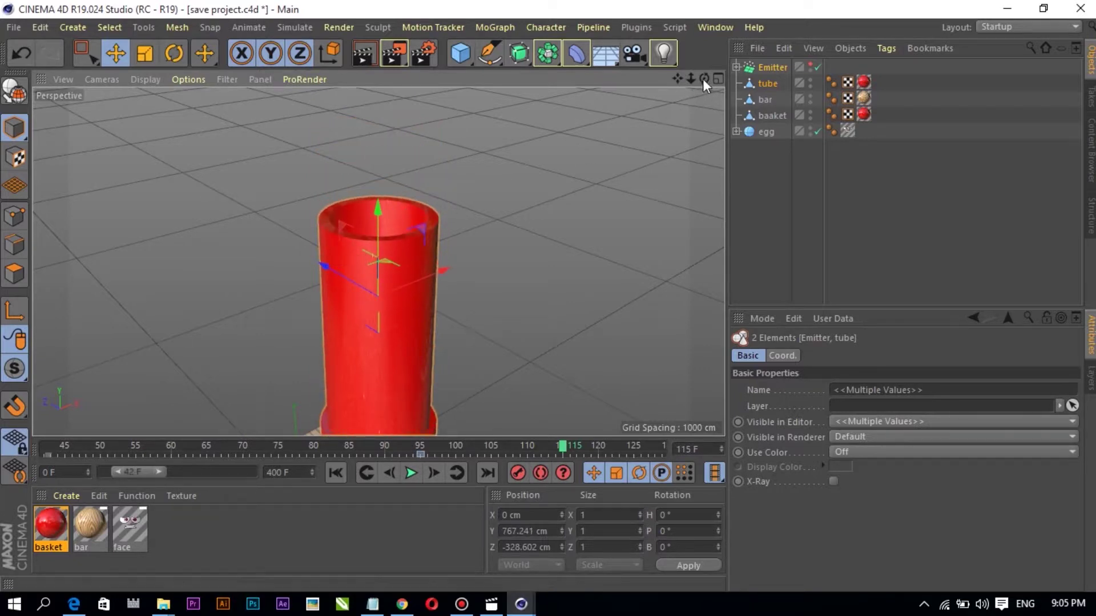
mouse_move(704, 79)
left_mouse_down()
mouse_move(704, 51)
mouse_move(677, 57)
mouse_move(704, 97)
mouse_move(430, 284)
left_mouse_up()
scroll(513, 302, "down", 3)
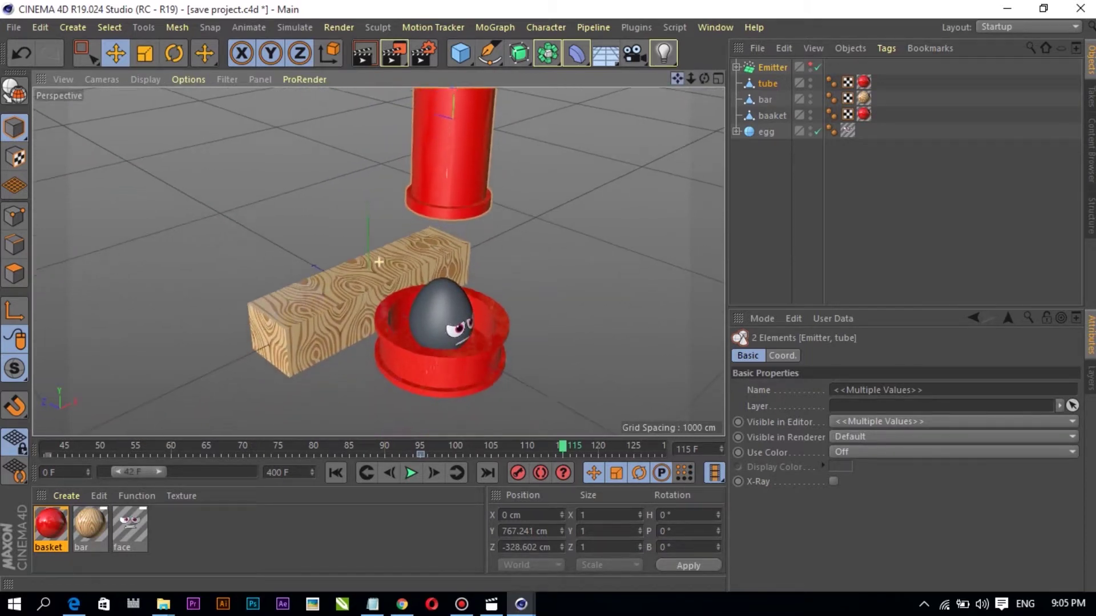
scroll(430, 284, "up", 3)
scroll(431, 284, "up", 1)
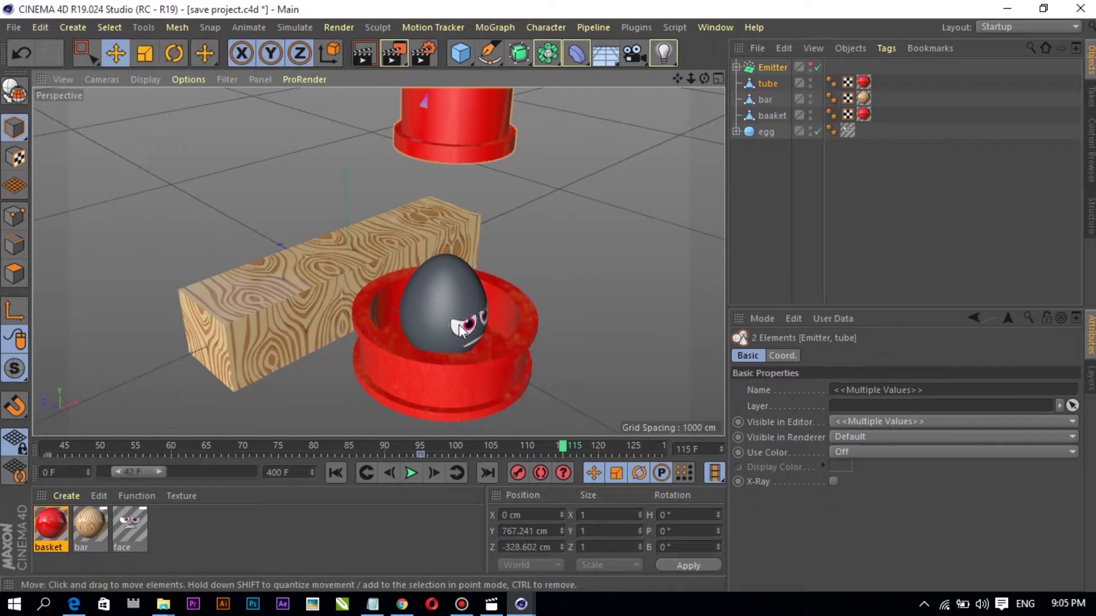
Lower the tube and Emitter further to about Y 709 cm, then pan back out to the whole scene
left_click(429, 111)
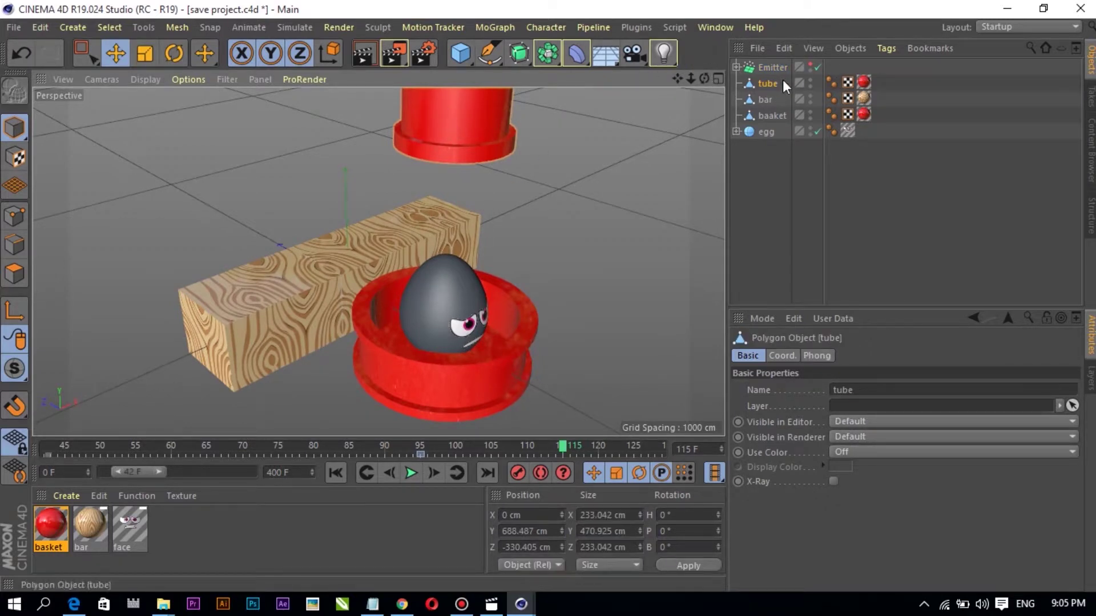
left_click(770, 68, "ctrl")
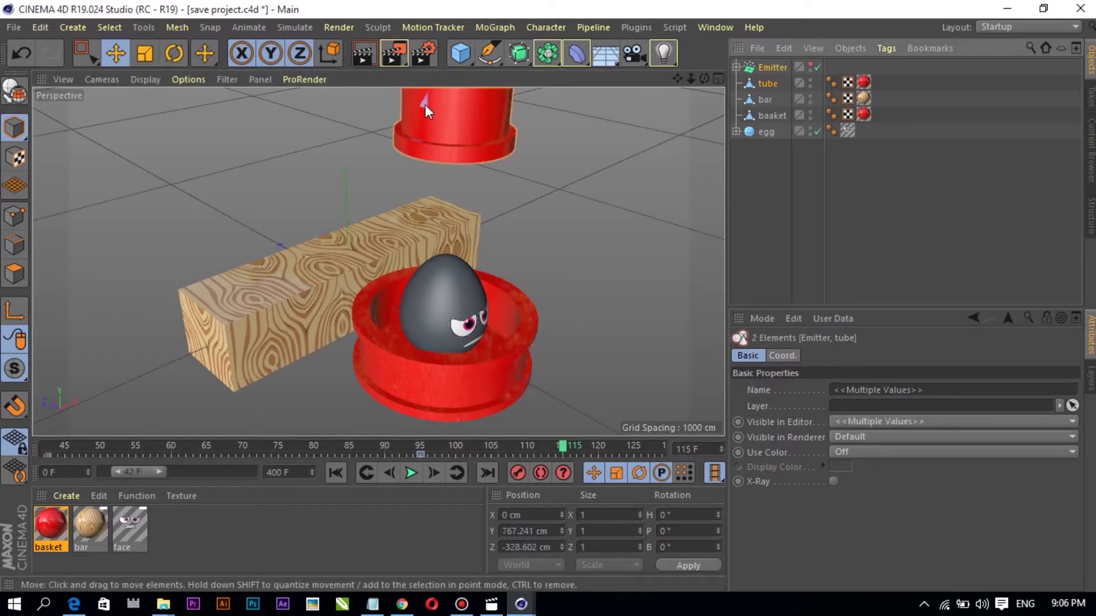
key("o")
left_click_drag(369, 147, 375, 172)
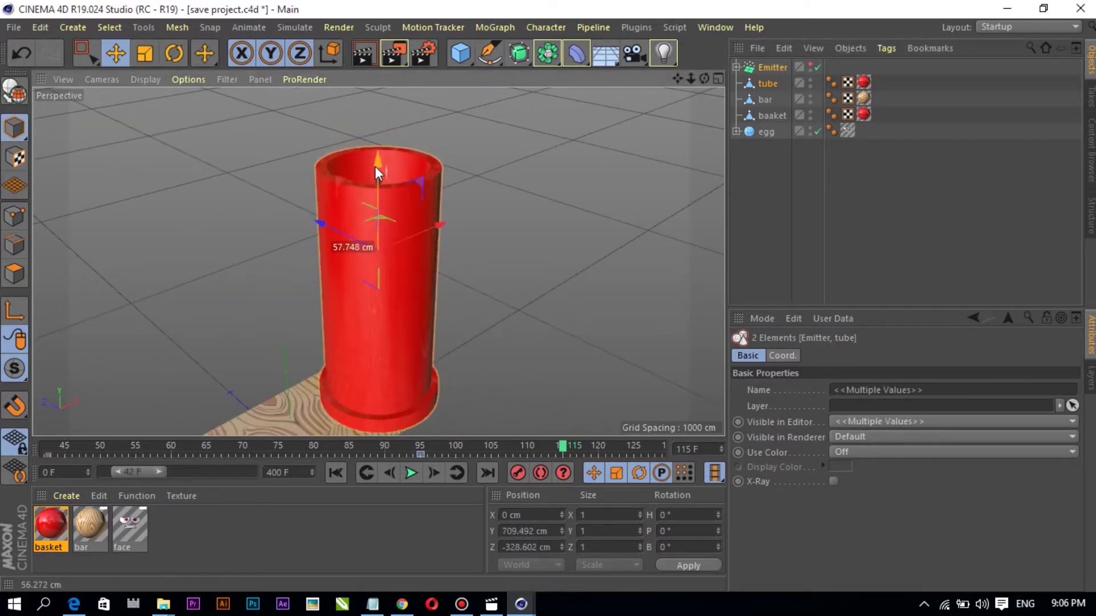
mouse_move(675, 77)
left_mouse_down()
mouse_move(636, 137)
mouse_move(466, 289)
mouse_move(439, 257)
mouse_move(552, 288)
mouse_move(460, 290)
left_mouse_up()
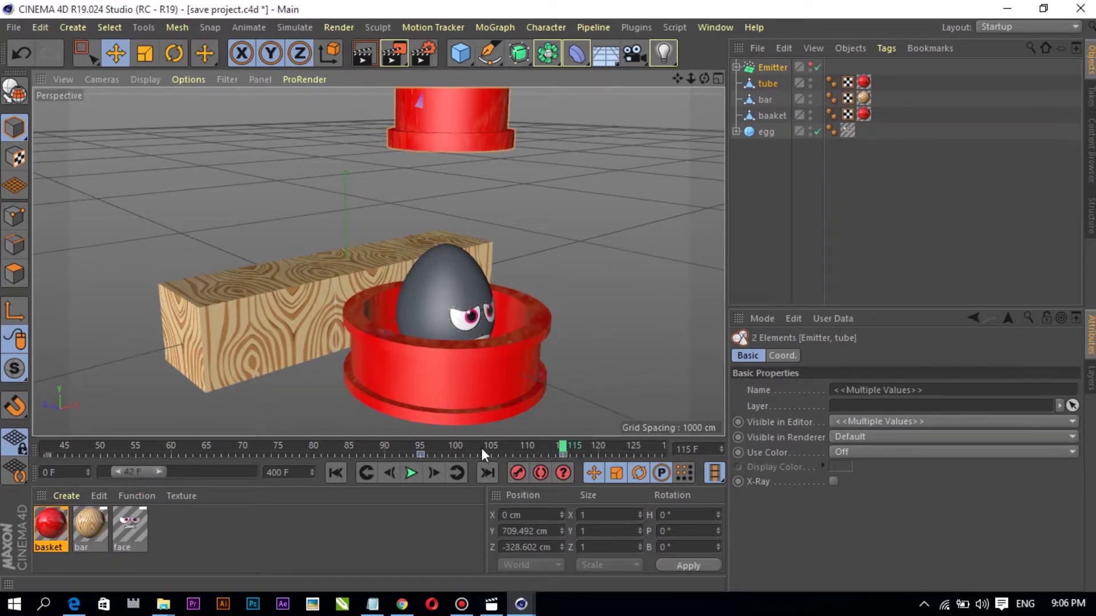
left_click(313, 452)
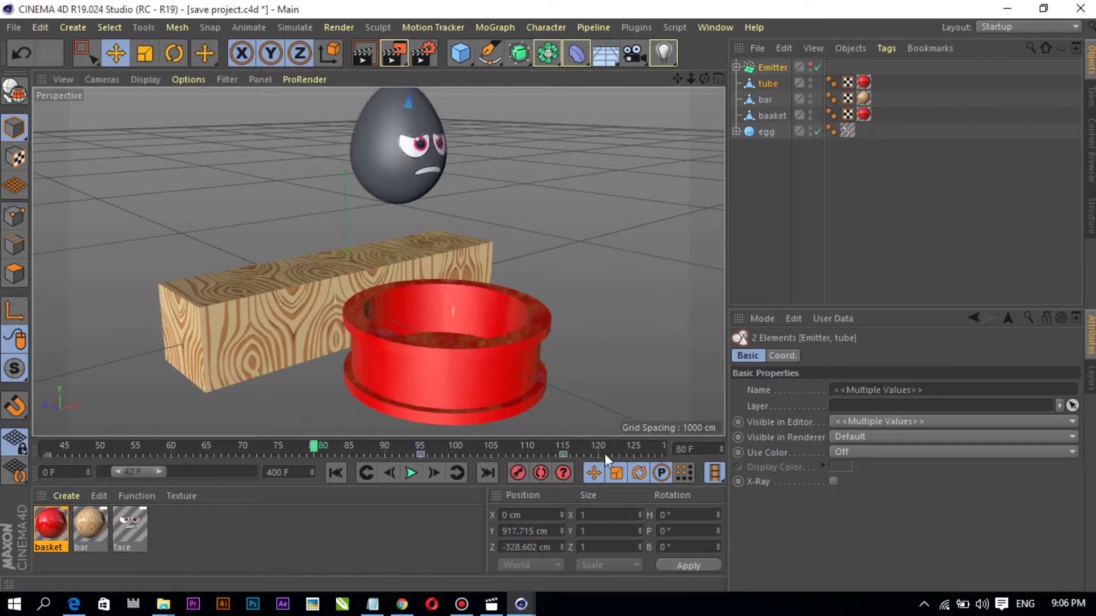
left_click(411, 473)
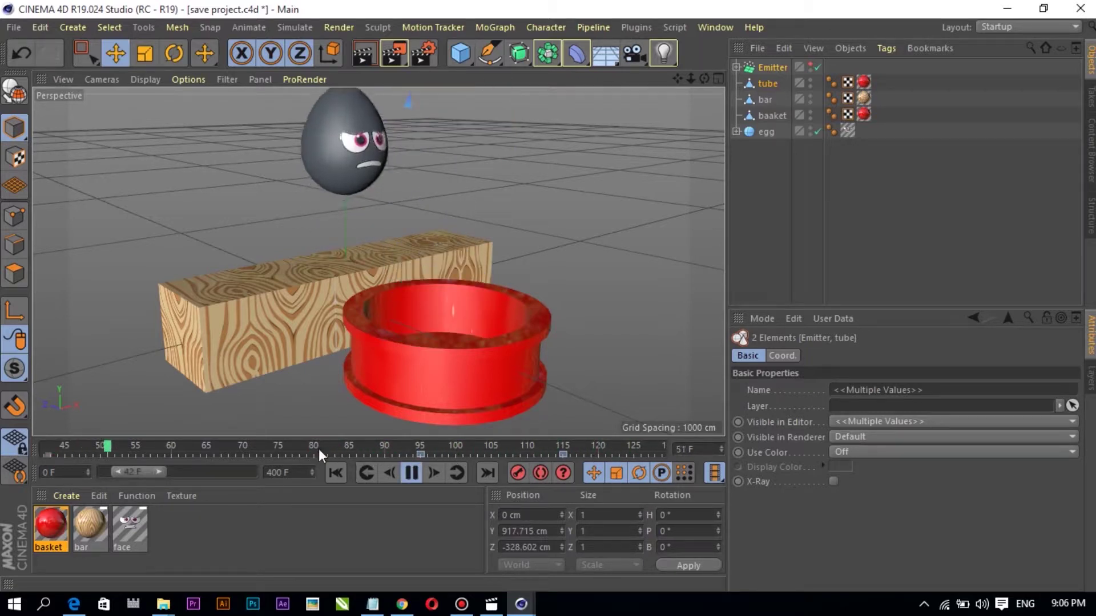
left_click(188, 451)
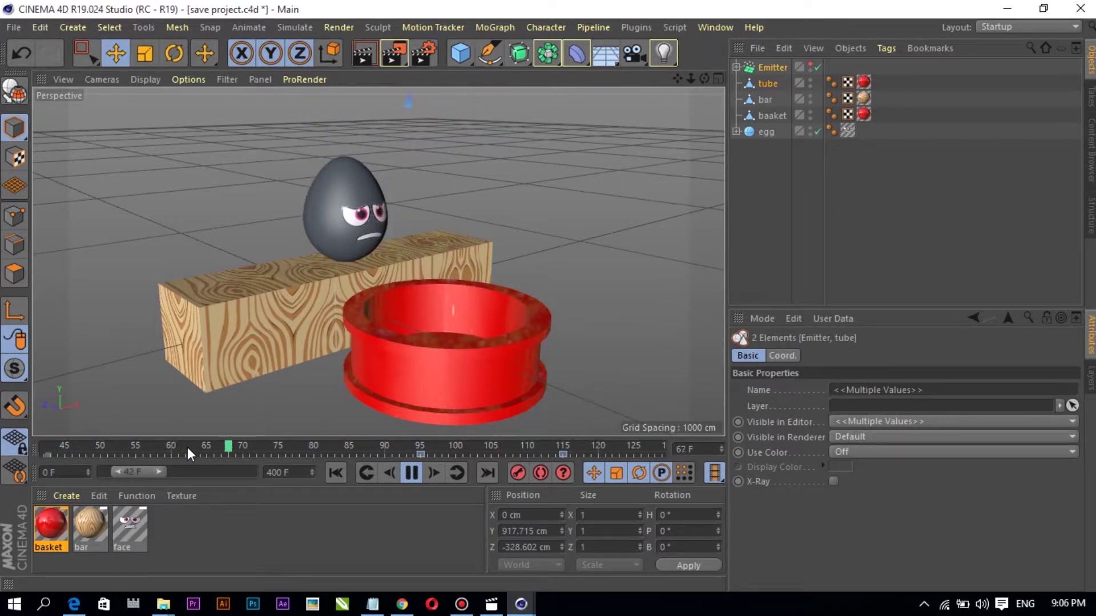
key("F8")
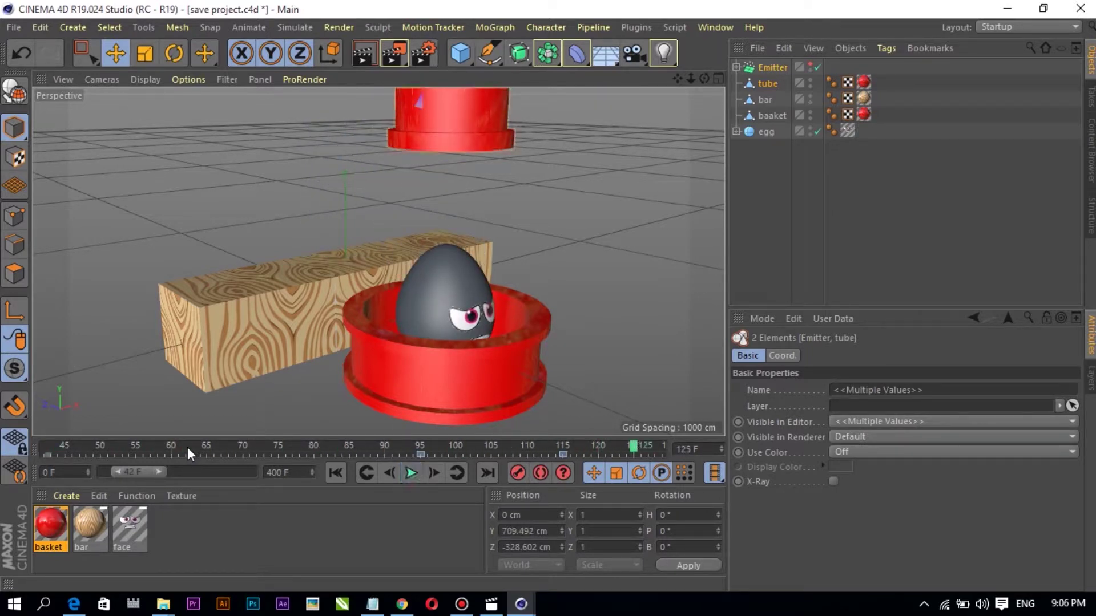
left_click_drag(144, 474, 154, 474)
mouse_move(412, 446)
left_mouse_down()
mouse_move(221, 451)
mouse_move(368, 449)
left_mouse_up()
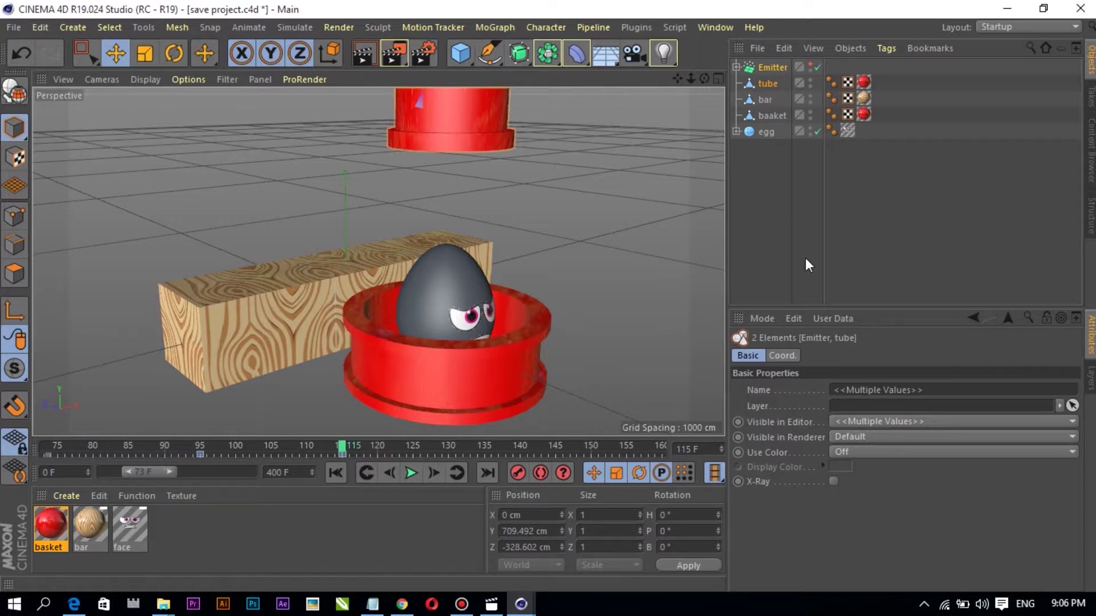
Set the Emitter's Start Emission to 115 F and extend the timeline to check emission around frame 189
left_click(772, 66)
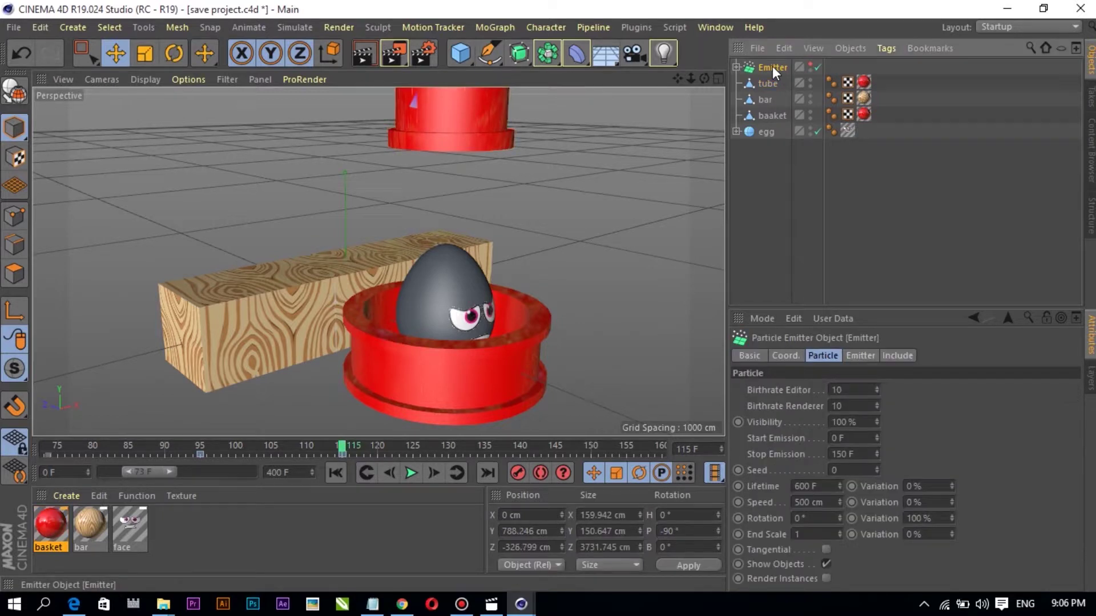
left_click(834, 441)
type("115")
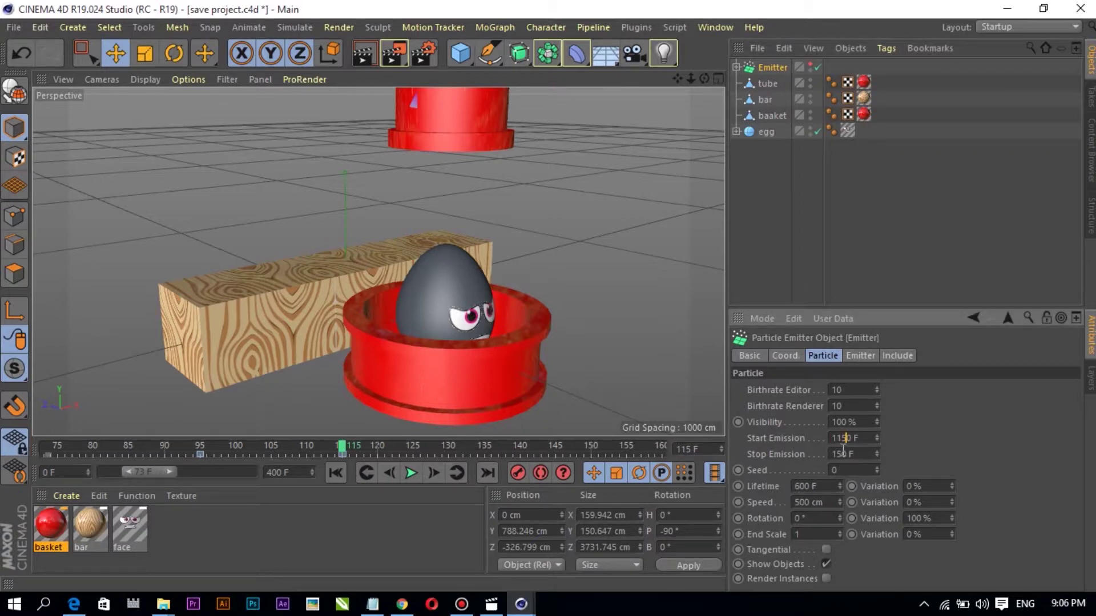
left_click_drag(847, 454, 823, 455)
mouse_move(171, 470)
left_mouse_down()
mouse_move(190, 469)
mouse_move(171, 468)
left_mouse_up()
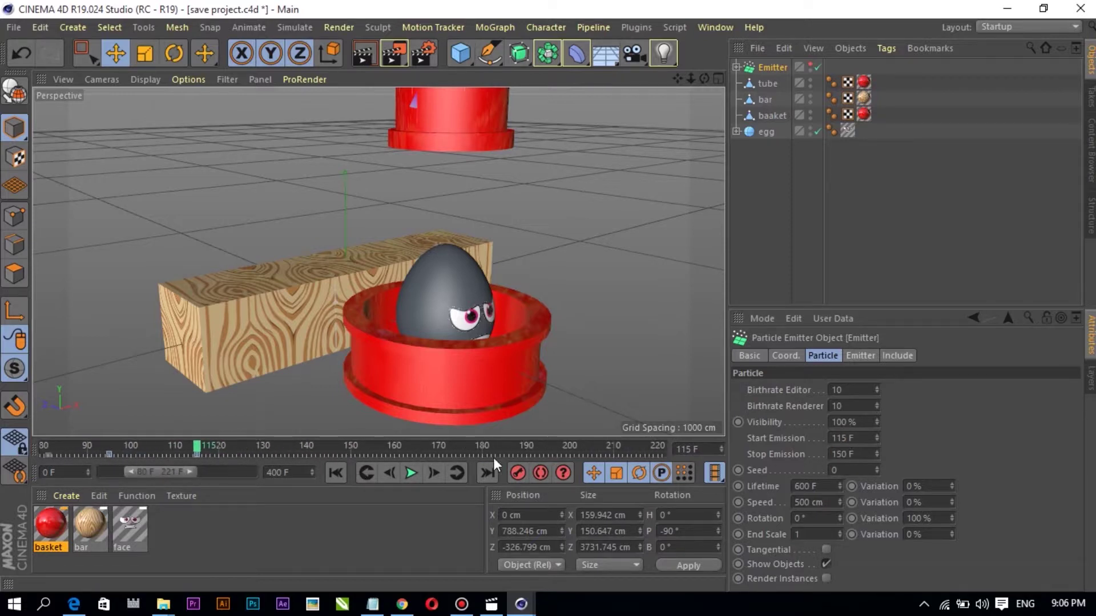
left_click(521, 450)
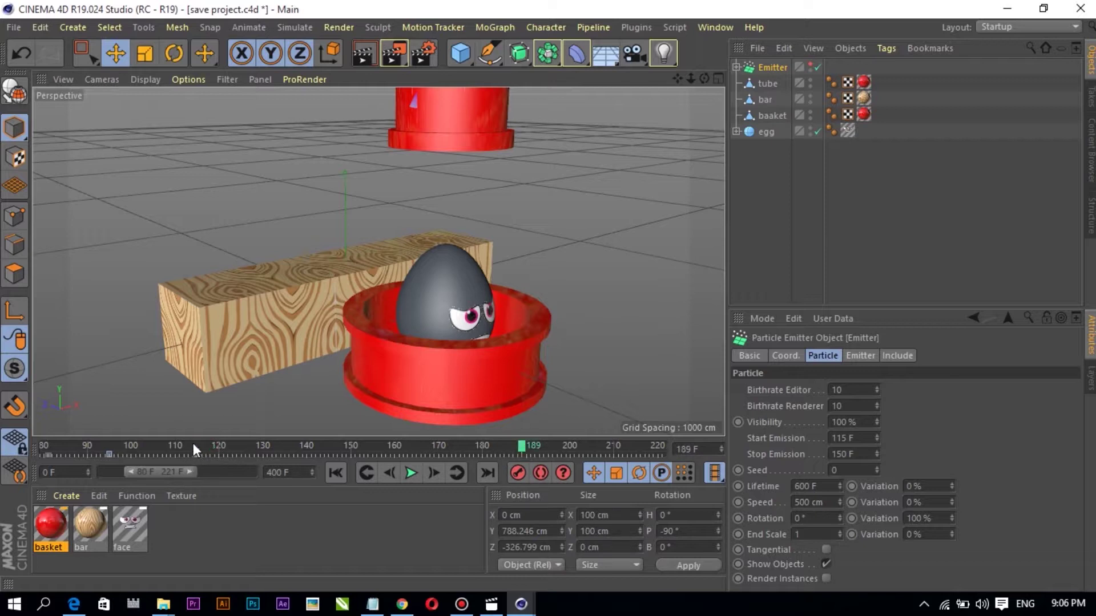
left_click_drag(197, 445, 396, 448)
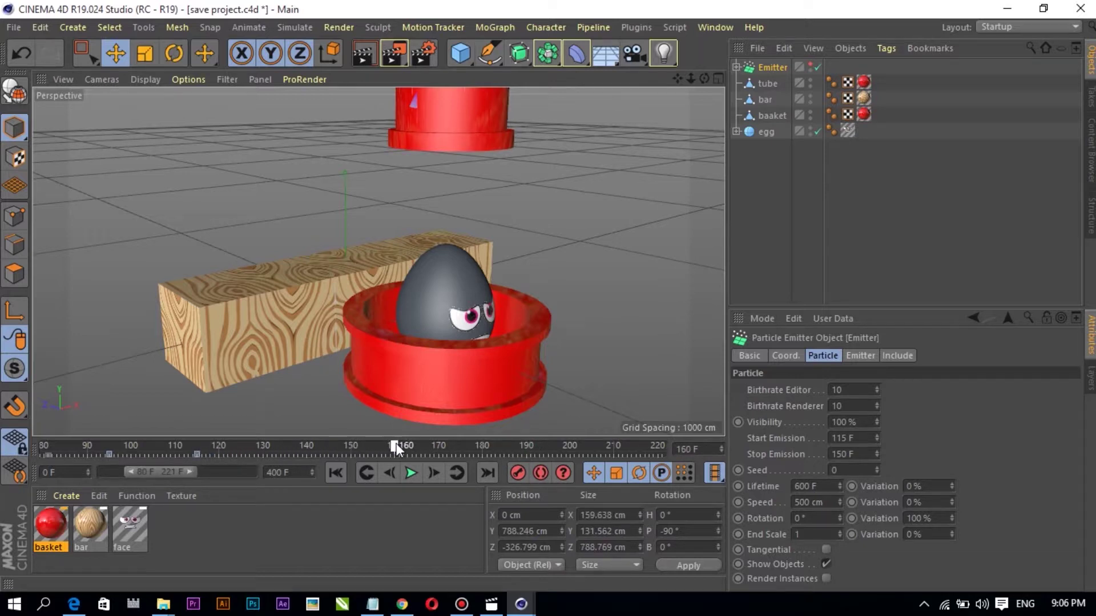
Set the Emitter's Stop Emission to 170 F and adjust the visible timeline range
left_click(838, 454)
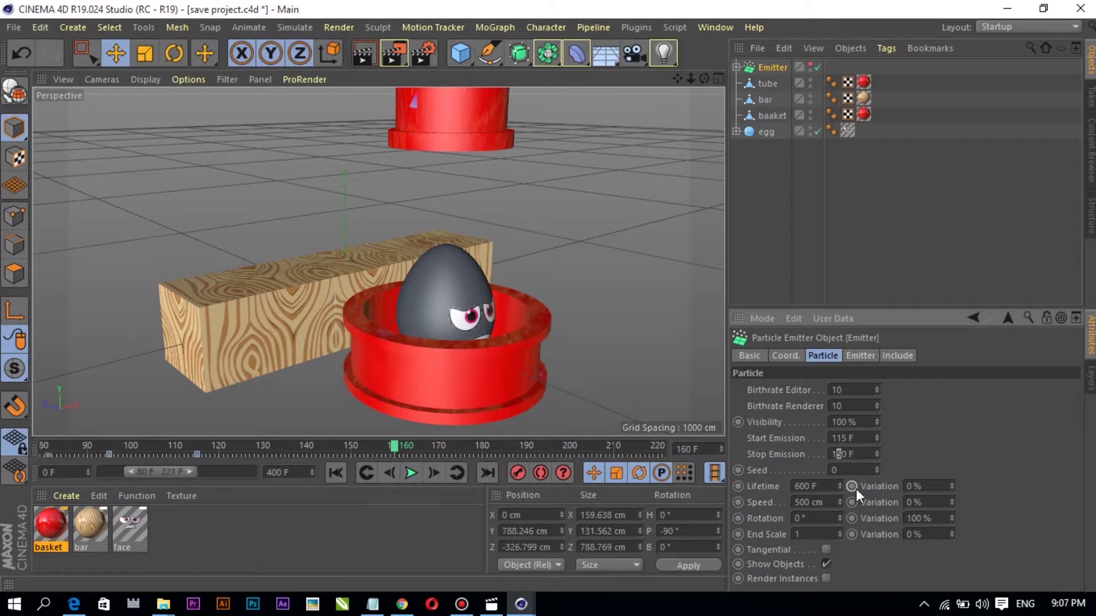
type("7")
left_click_drag(169, 476, 236, 474)
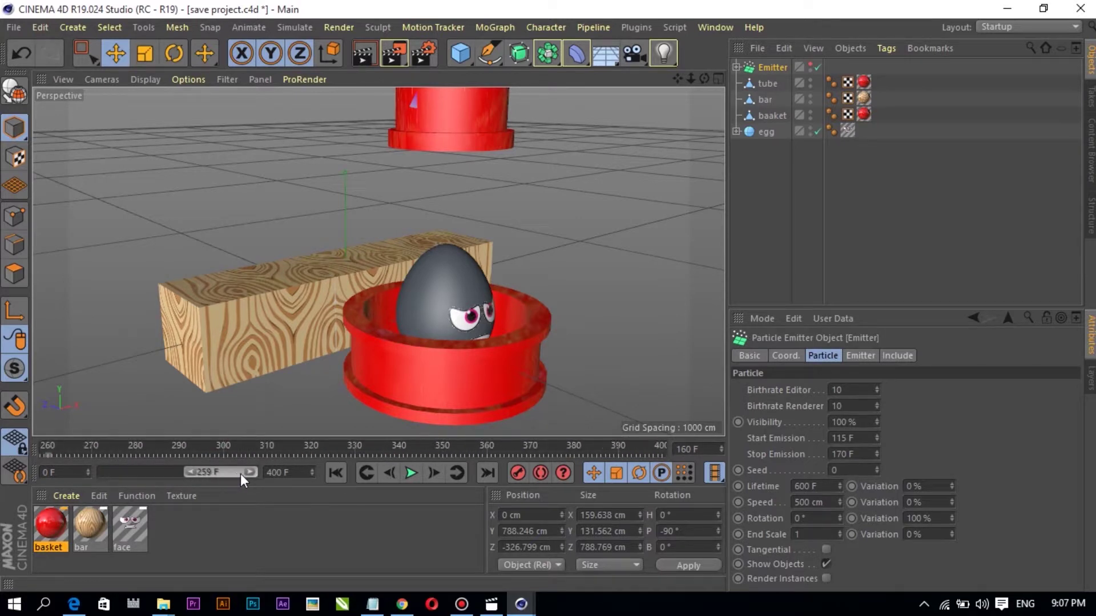
mouse_move(240, 479)
left_mouse_down()
mouse_move(275, 484)
mouse_move(150, 478)
left_mouse_up()
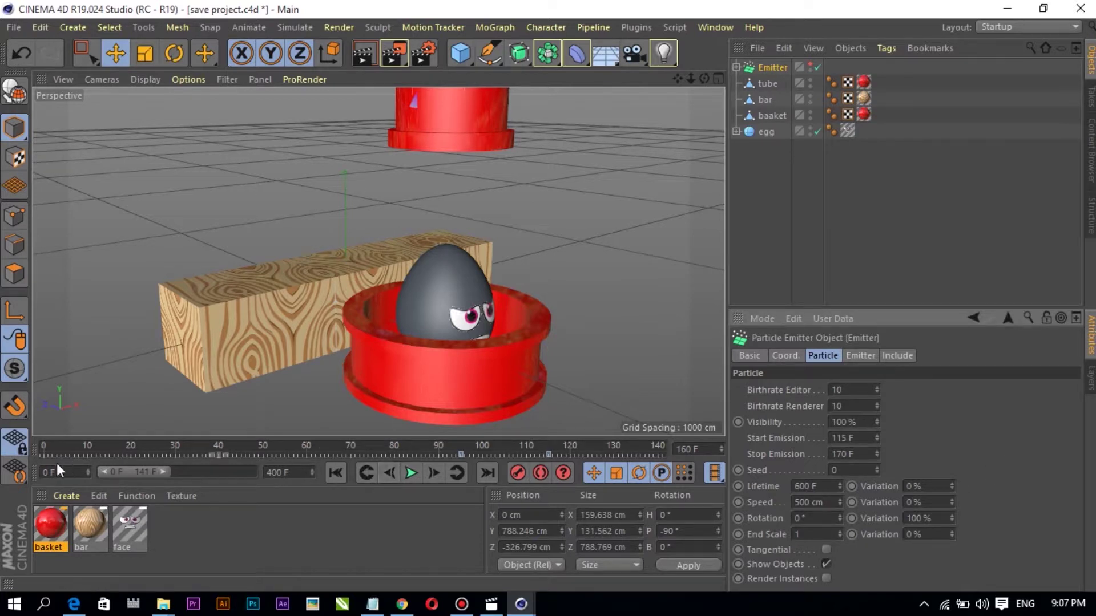
Widen the preview range to 400 F, re-enable the Emitter's viewport visibility, and play back the emission
left_click(336, 473)
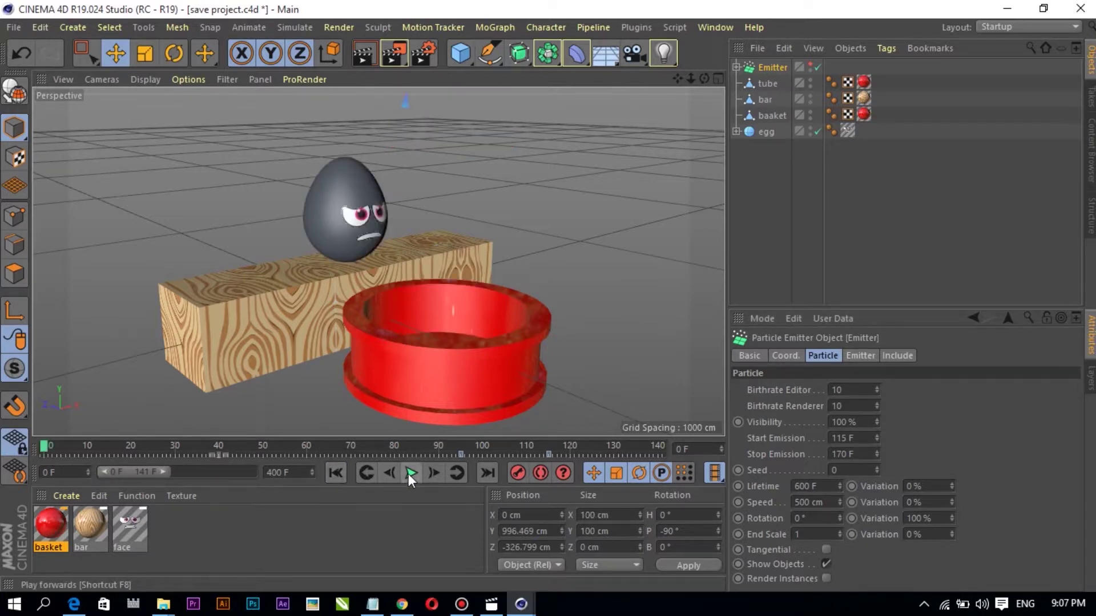
left_click(411, 472)
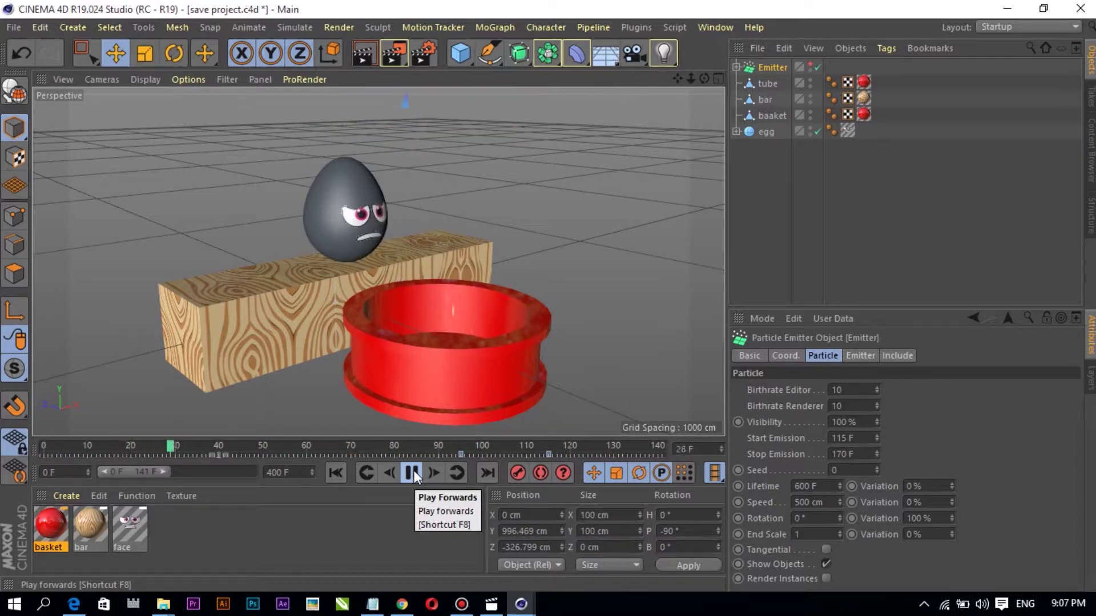
left_click_drag(167, 471, 252, 471)
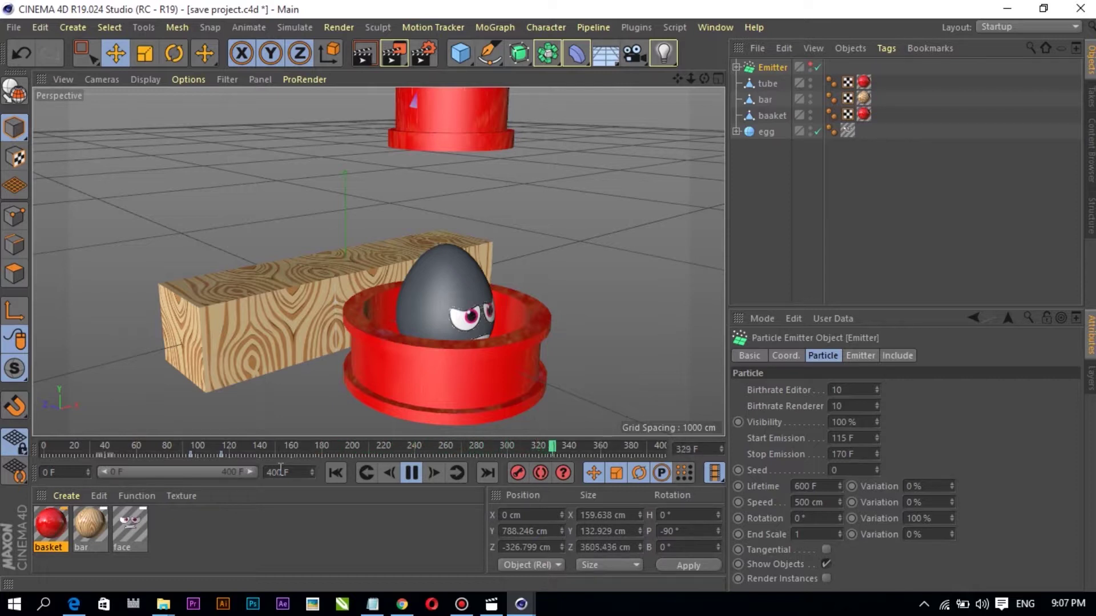
left_click(410, 473)
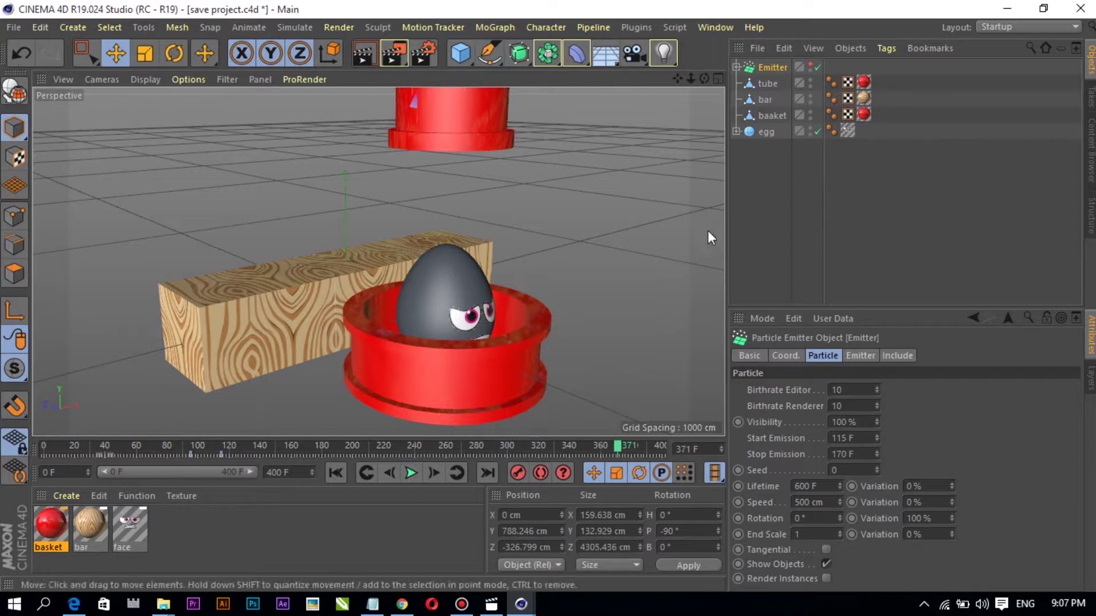
left_click(810, 65)
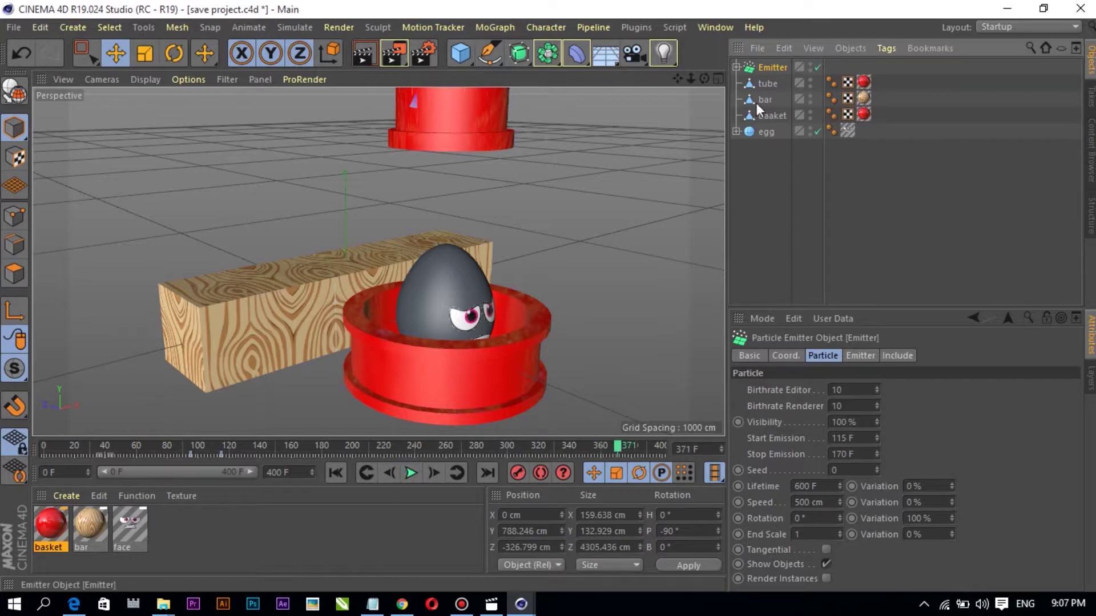
left_click(79, 444)
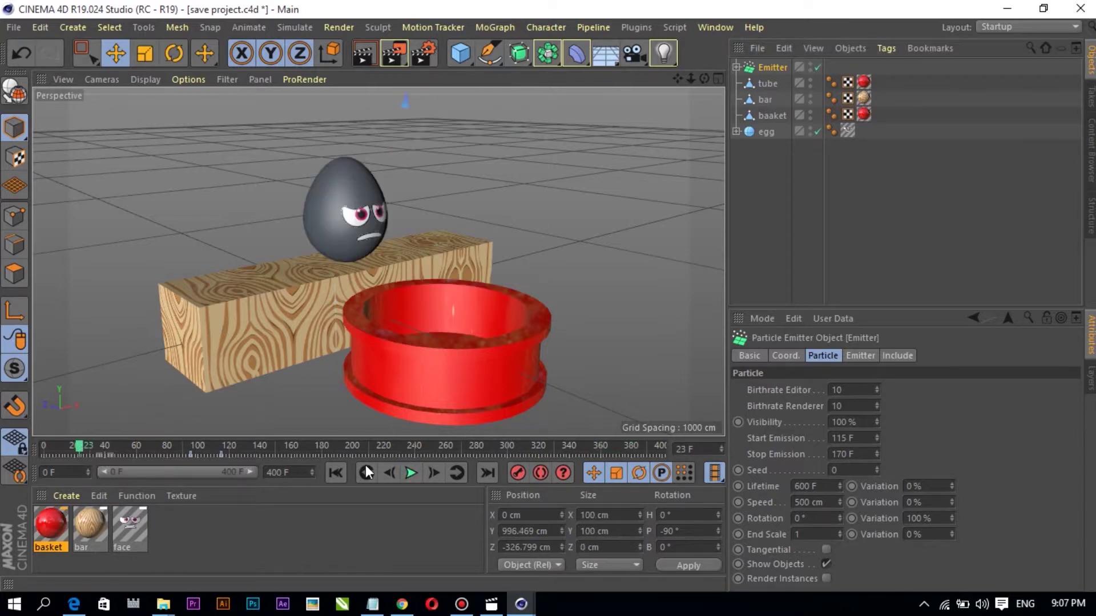
left_click(409, 472)
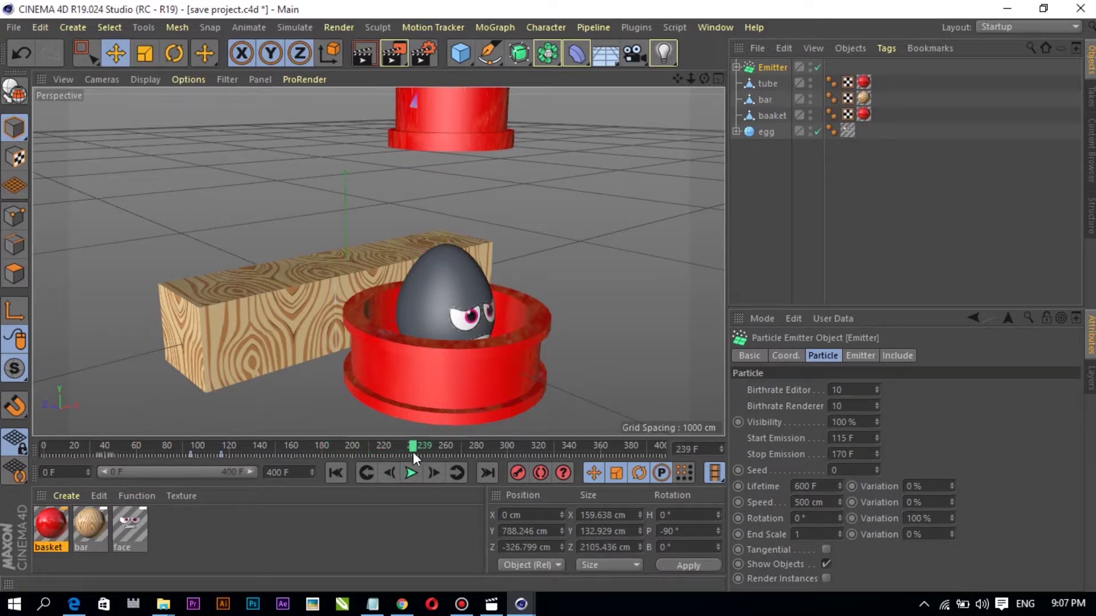
mouse_move(412, 451)
left_mouse_down()
mouse_move(320, 445)
mouse_move(596, 446)
left_mouse_up()
Change the Emitter's Stop Emission to 370 F and replay the animation from the start
left_click(829, 456)
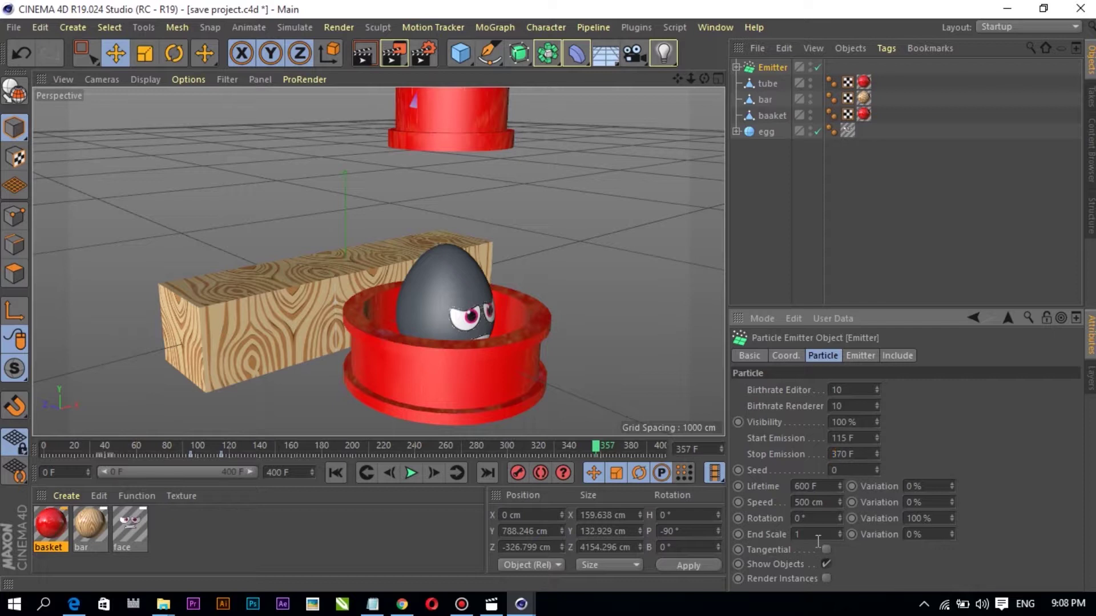
left_click(70, 452)
left_click(409, 471)
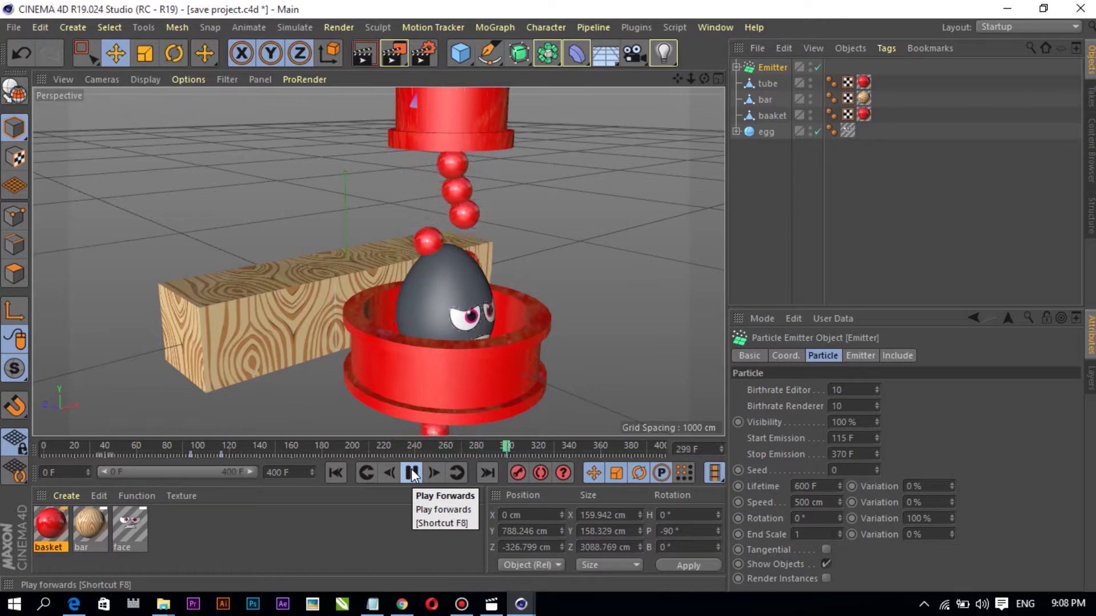
left_click(412, 473)
left_click(842, 455)
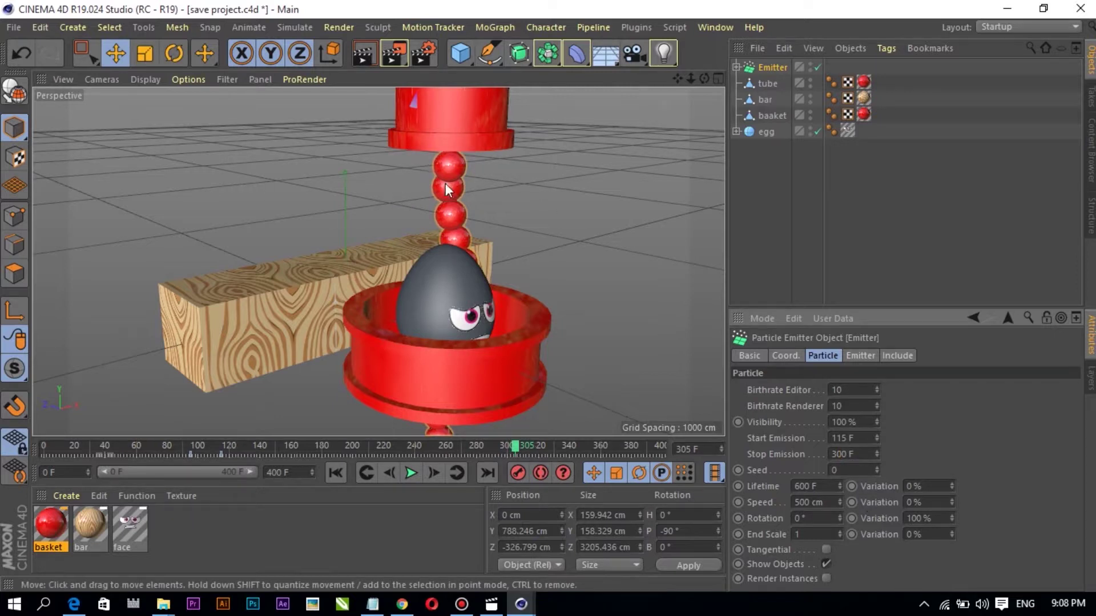
left_click(77, 447)
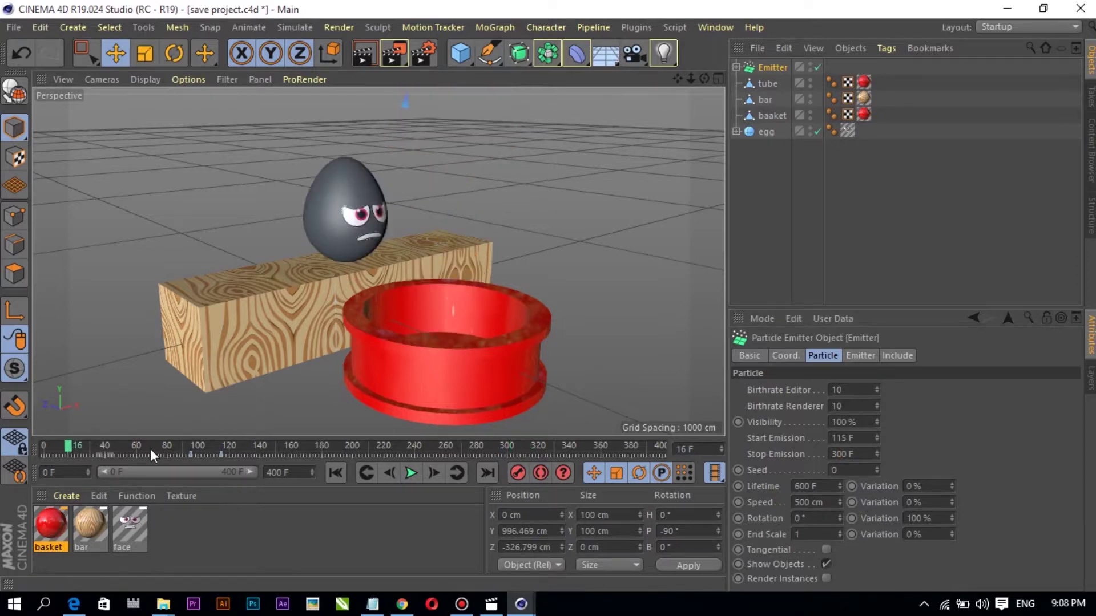
left_click(419, 468)
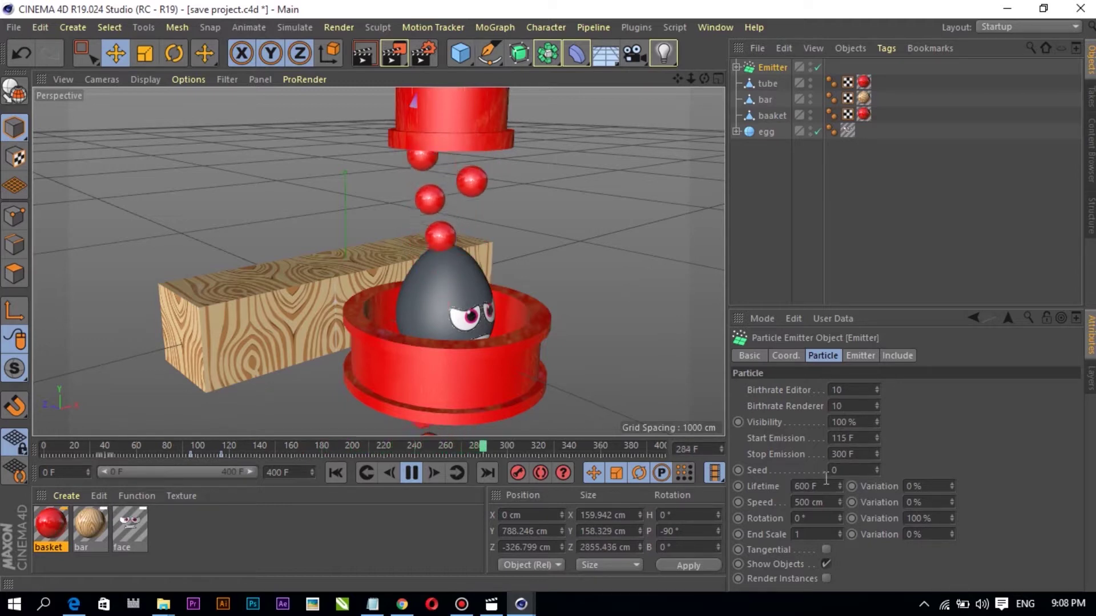
left_click(411, 471)
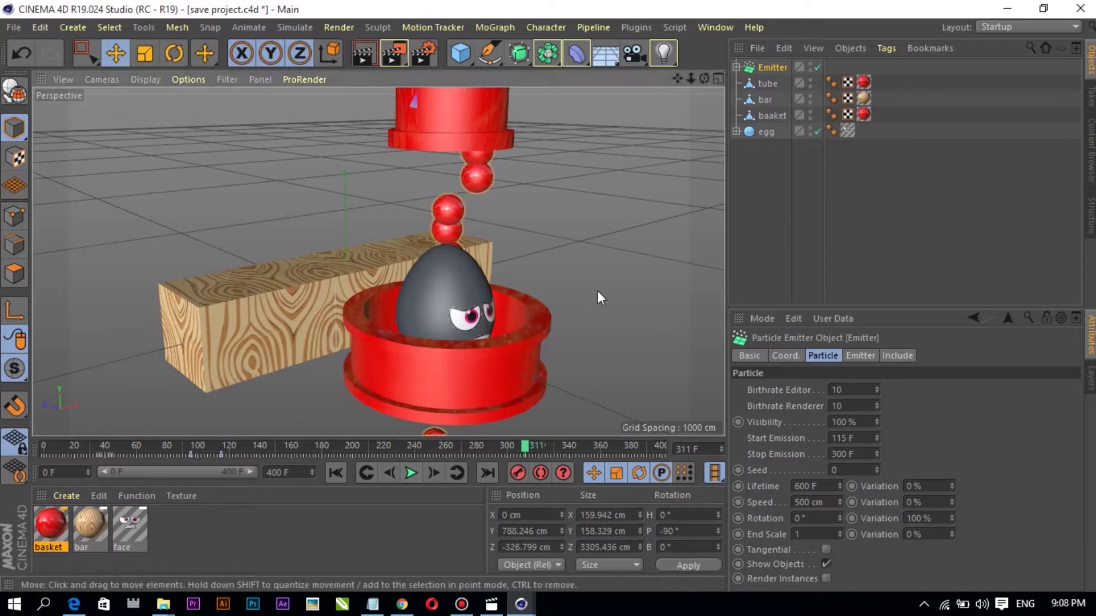
left_click(597, 290)
middle_click_drag(555, 273, 541, 211, "alt")
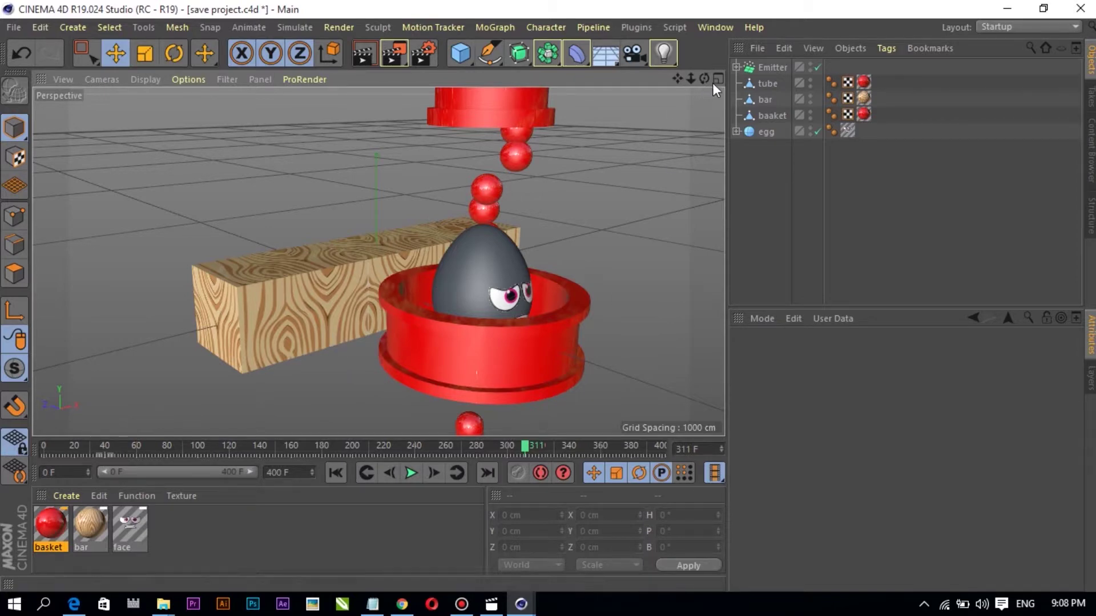
mouse_move(704, 79)
left_mouse_down()
mouse_move(713, 46)
mouse_move(704, 91)
left_mouse_up()
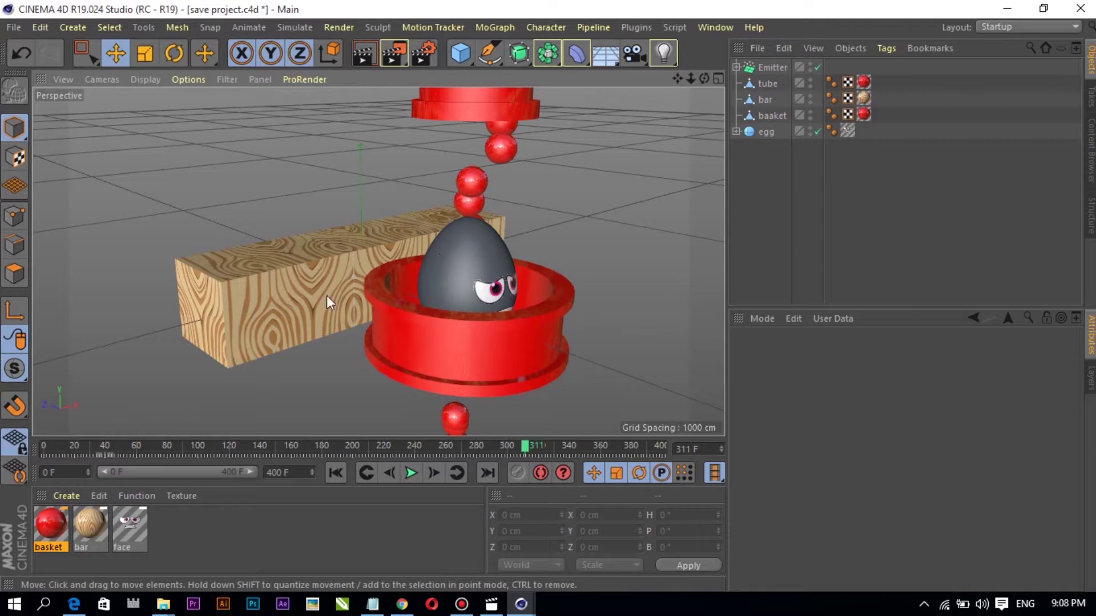
Add a Floor object and move it down below the scene objects
left_click(606, 57)
left_click_drag(363, 179, 363, 210)
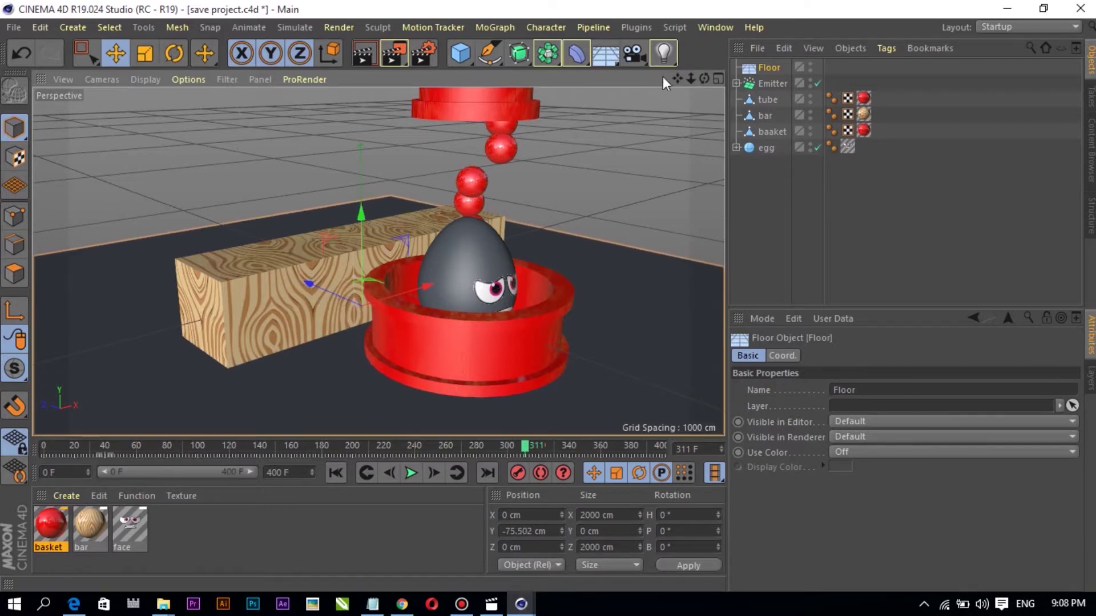
left_click_drag(706, 78, 710, 57)
left_click_drag(378, 261, 285, 262)
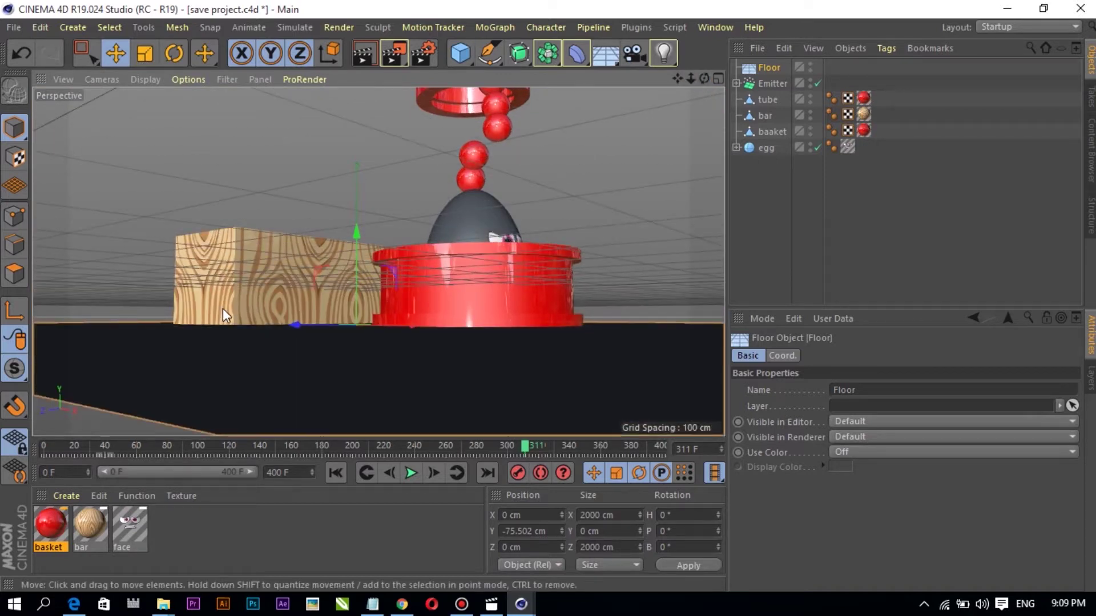
Lower the wooden bar slightly toward the floor
left_click(223, 309)
mouse_move(361, 196)
left_mouse_down()
mouse_move(378, 260)
mouse_move(349, 176)
left_mouse_up()
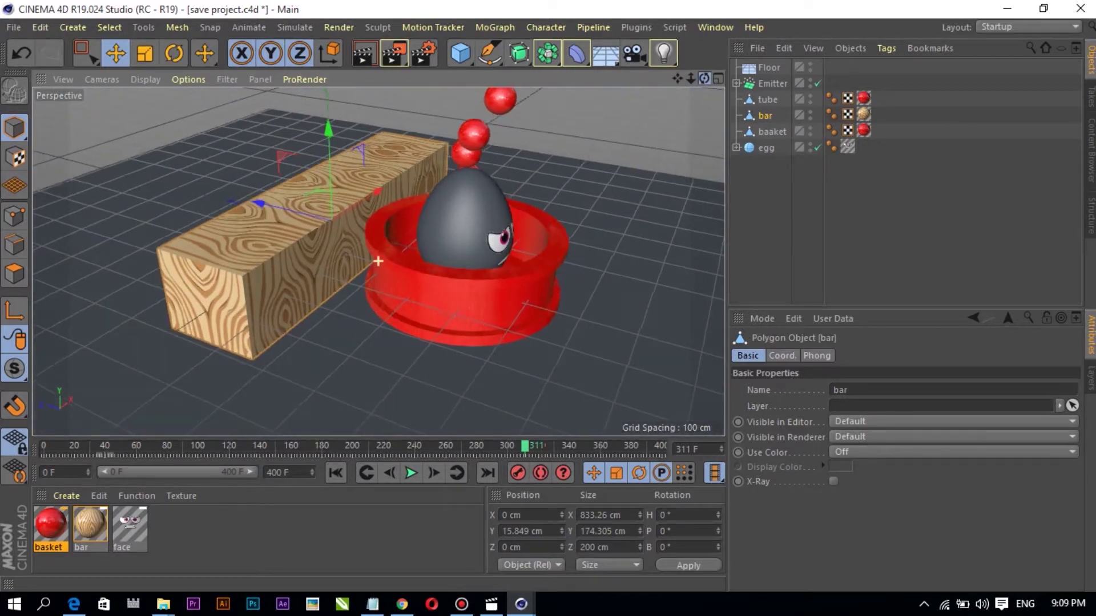
scroll(349, 176, "down", 3)
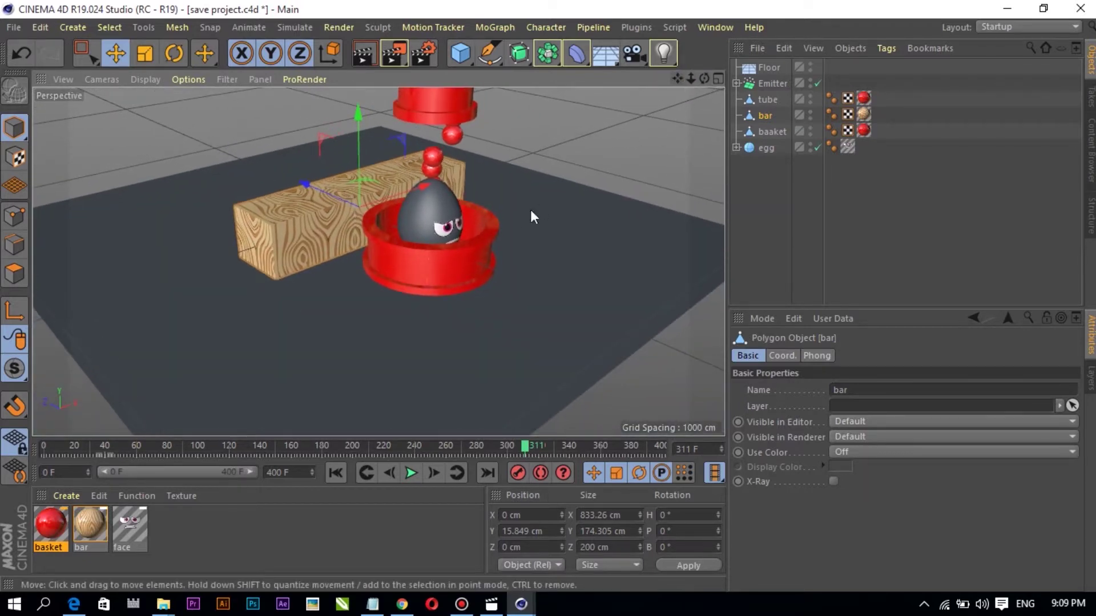
scroll(515, 230, "up", 2)
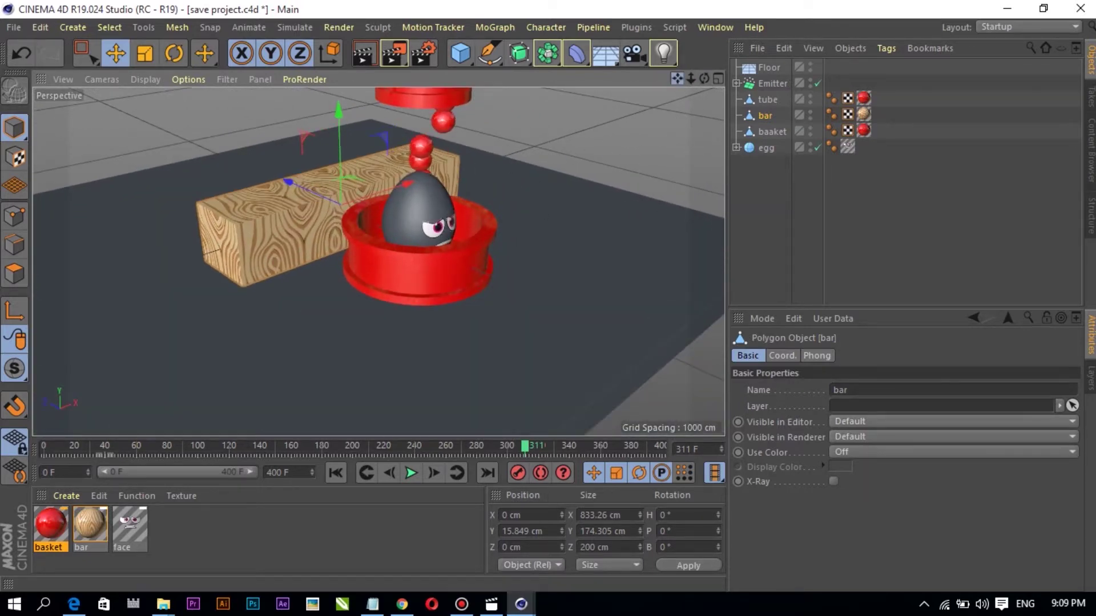
left_click_drag(677, 78, 697, 90)
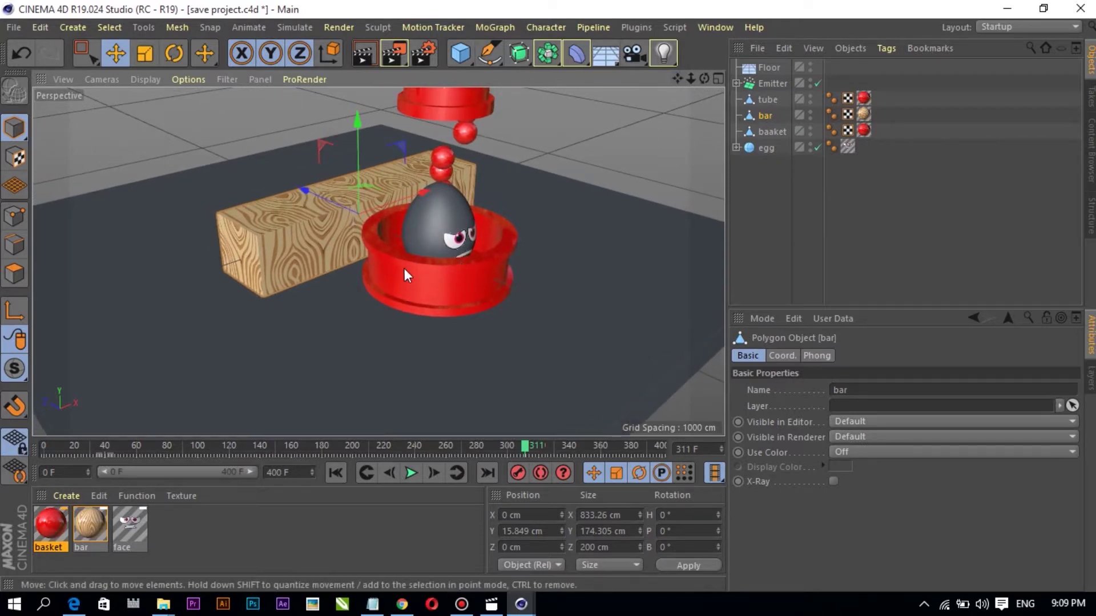
Add Background and Sky objects from the environment objects list
left_click(606, 54)
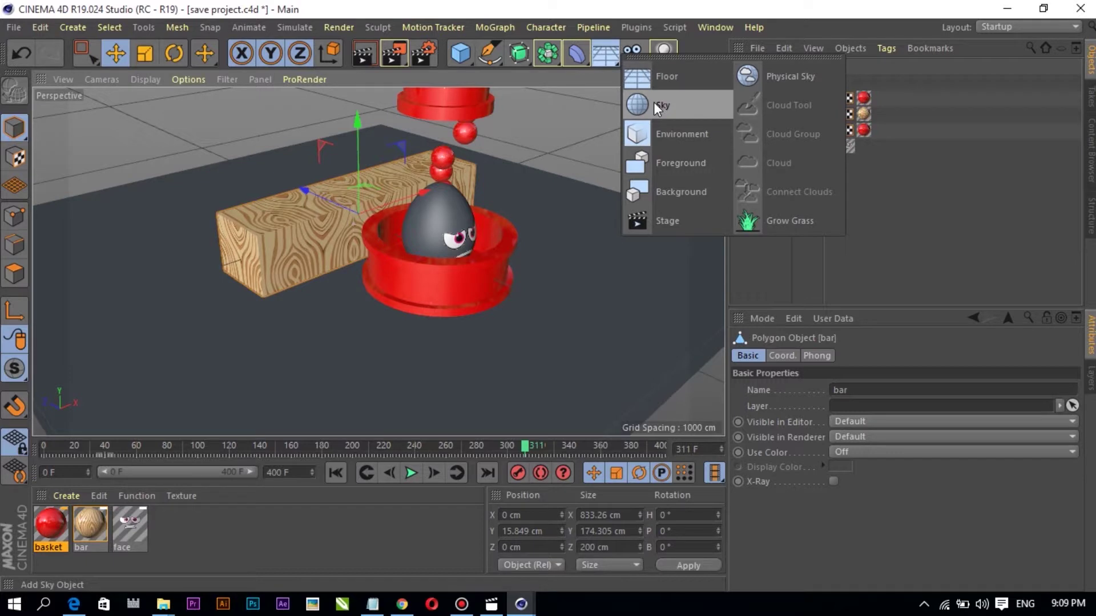
left_click(669, 194)
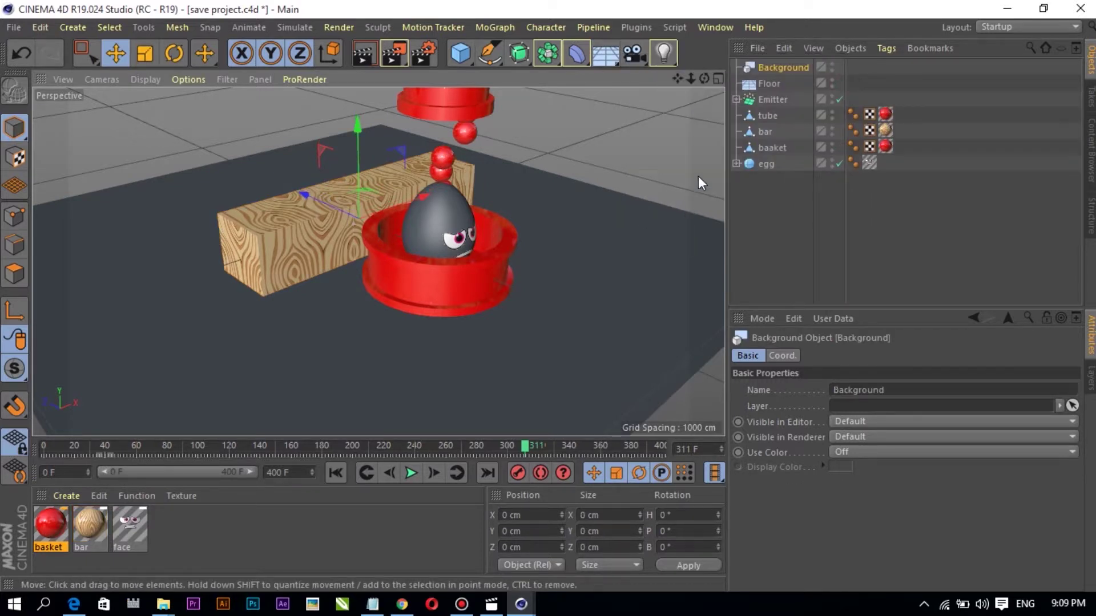
left_click(608, 57)
left_click(655, 111)
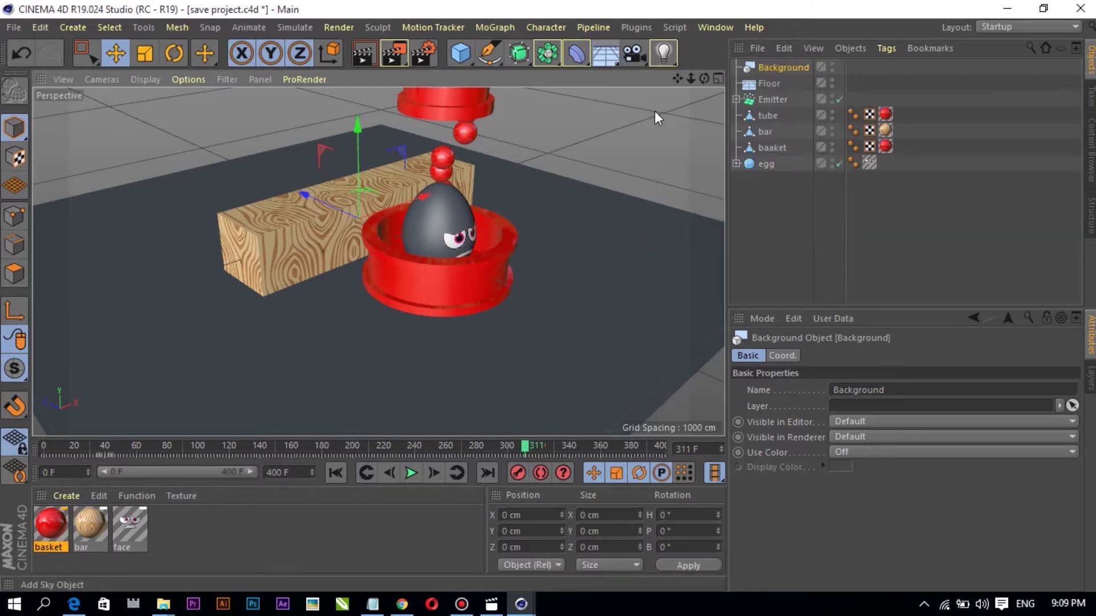
left_click(639, 197)
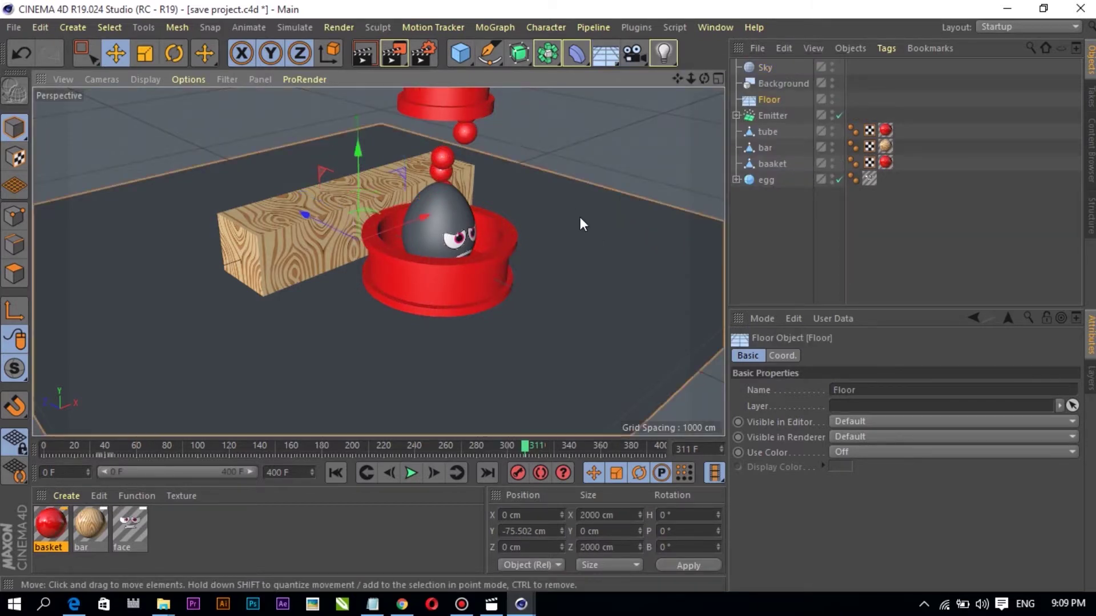
left_click(778, 89)
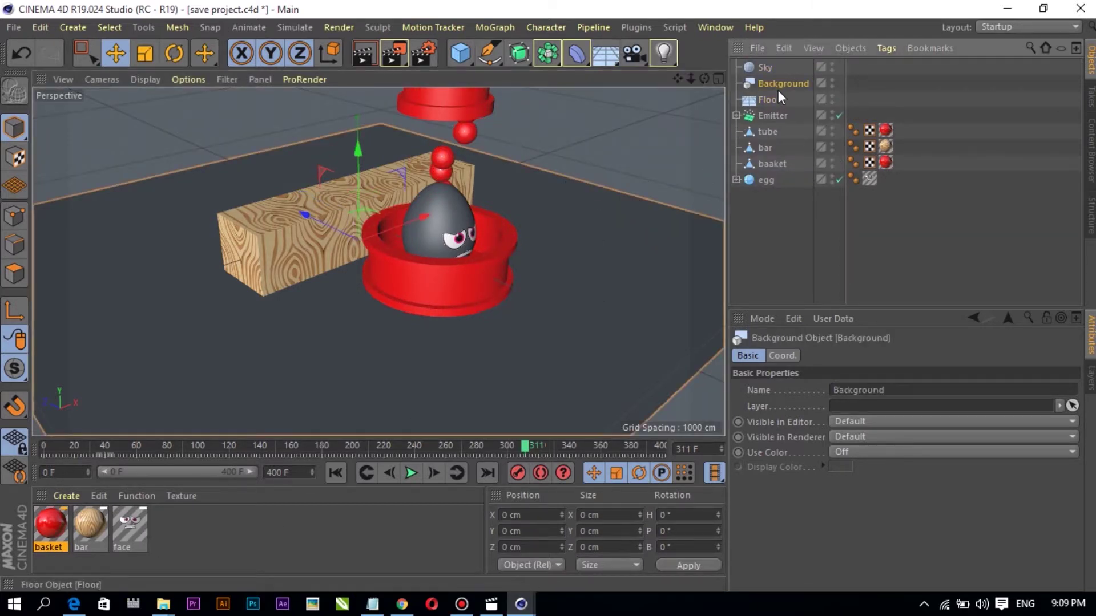
Create a material named 'floor' with Reflectance off and colour value 85%
left_click(775, 83)
double_click(235, 529)
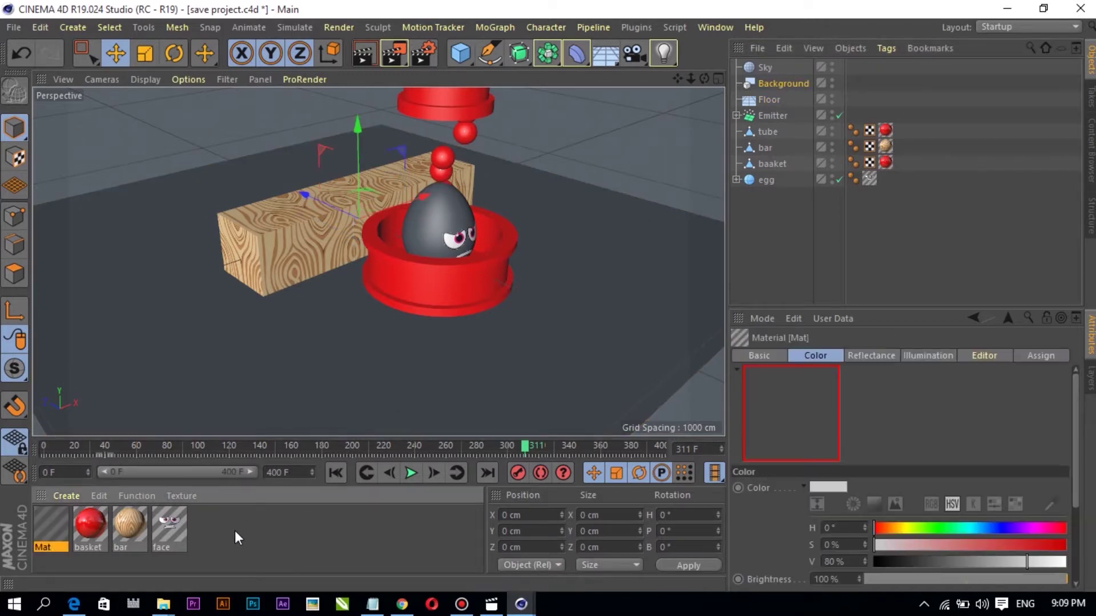
double_click(62, 549)
type("floo")
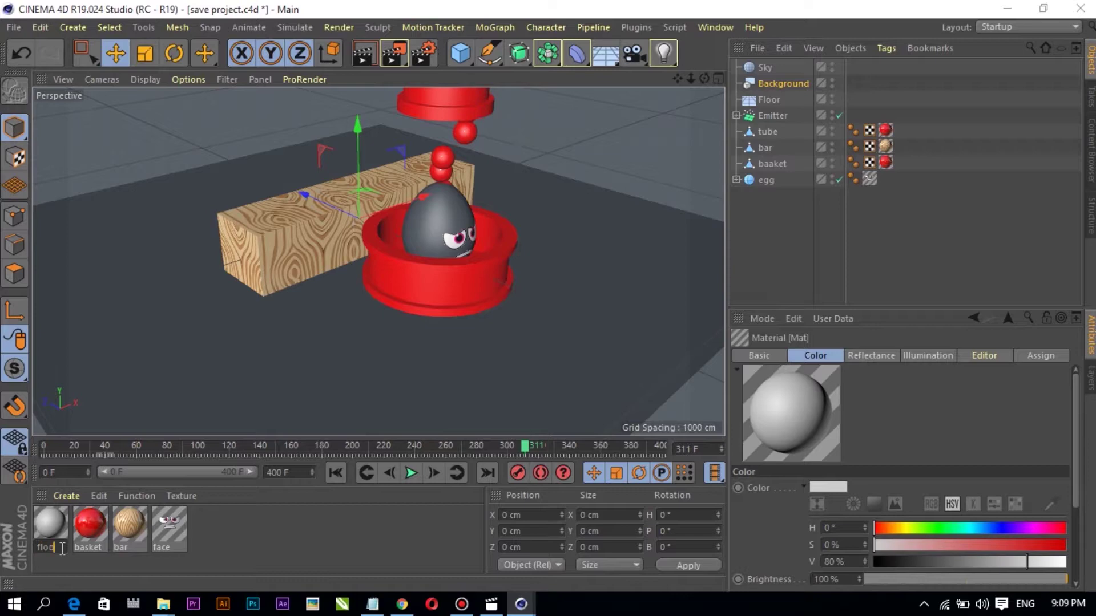
type("r")
key("Return")
double_click(53, 523)
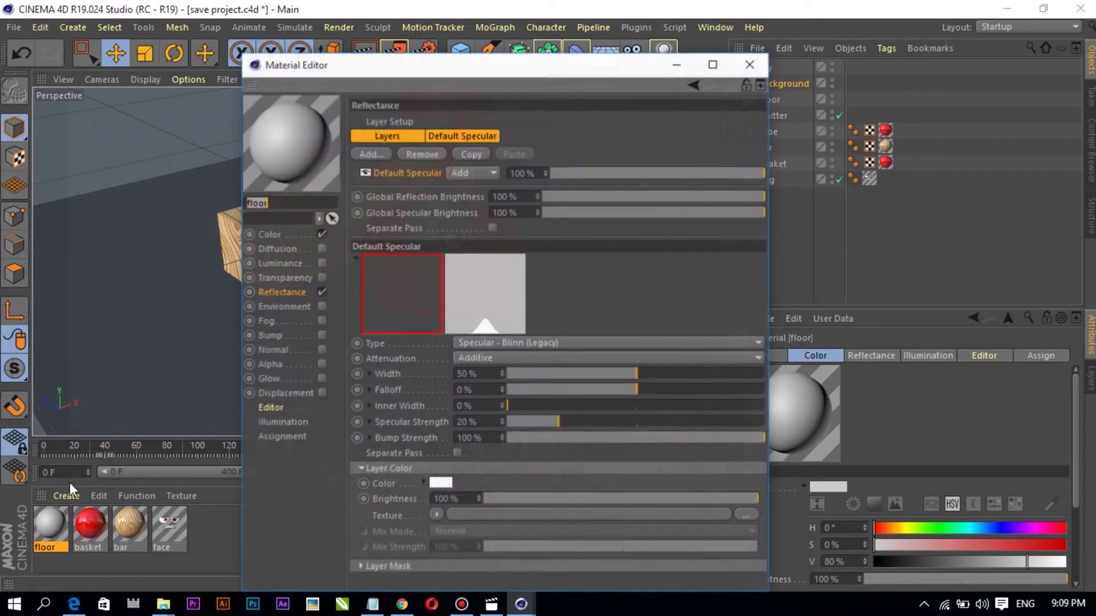
left_click(273, 238)
left_click(322, 292)
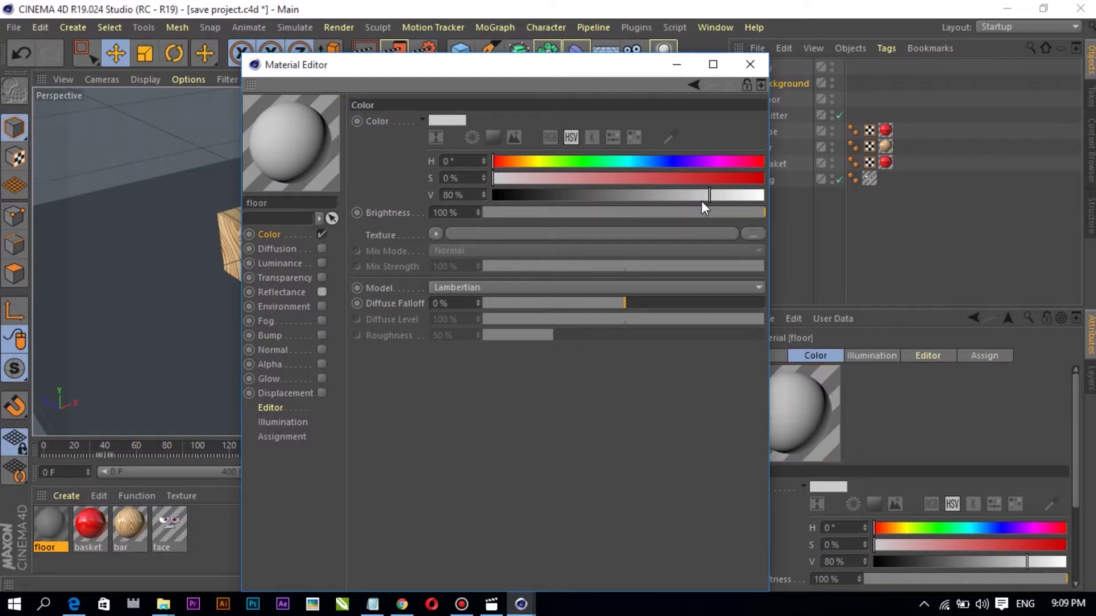
left_click_drag(716, 194, 721, 194)
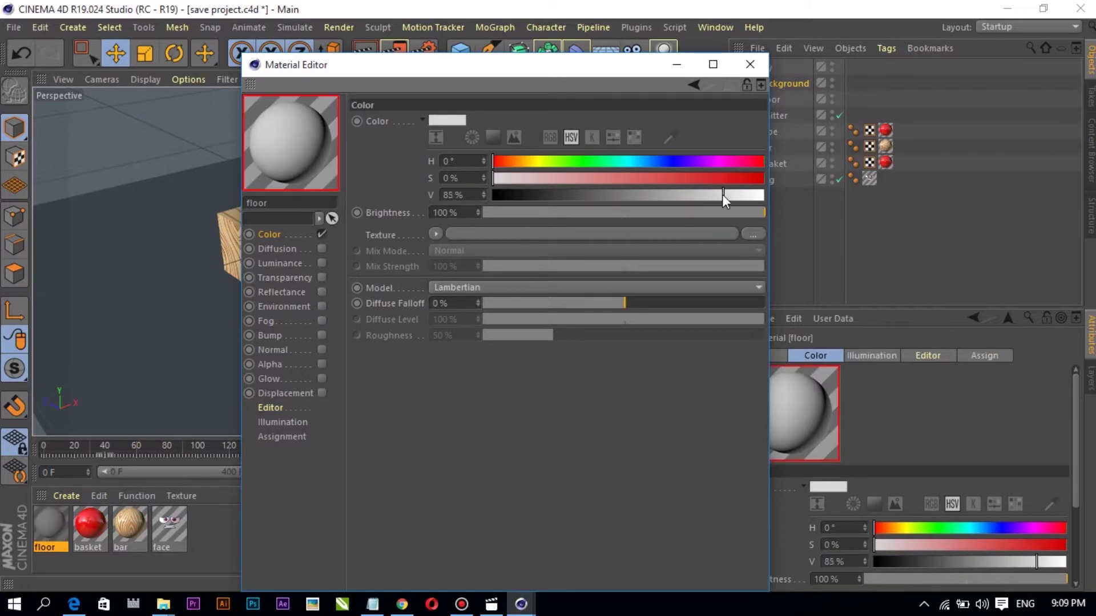
left_click(752, 65)
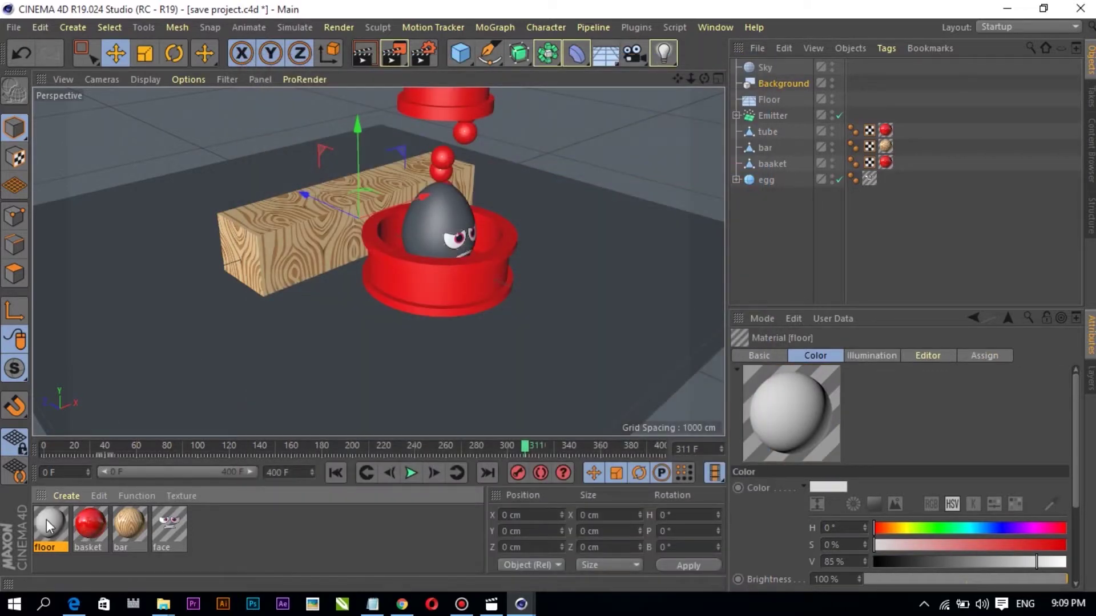
Apply the floor material to the Background and Floor objects
mouse_move(47, 519)
left_mouse_down()
mouse_move(761, 113)
mouse_move(772, 81)
left_mouse_up()
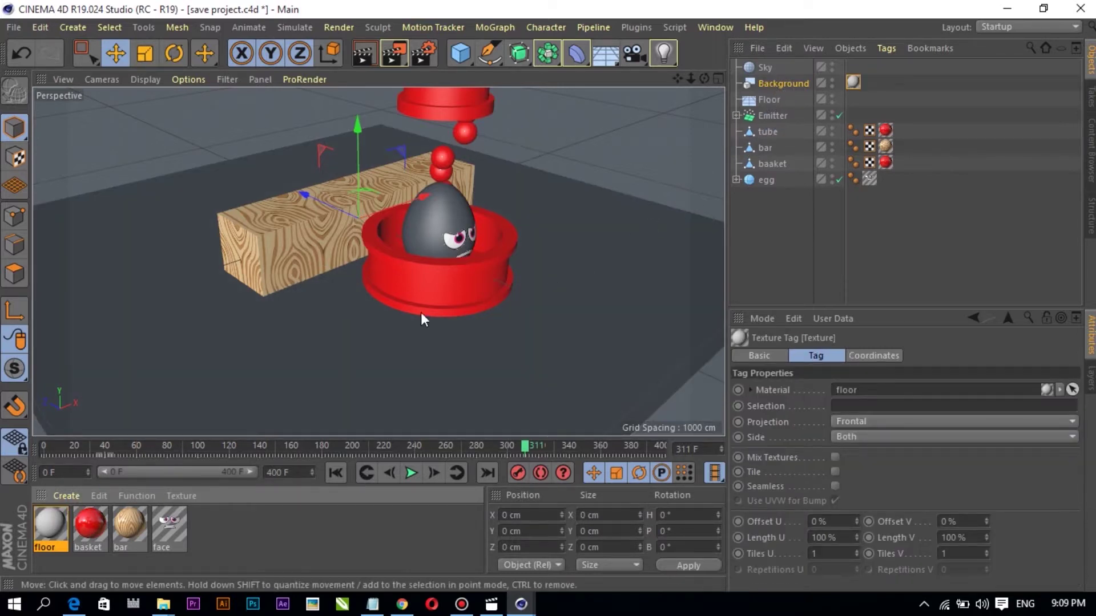
left_click_drag(50, 524, 769, 97)
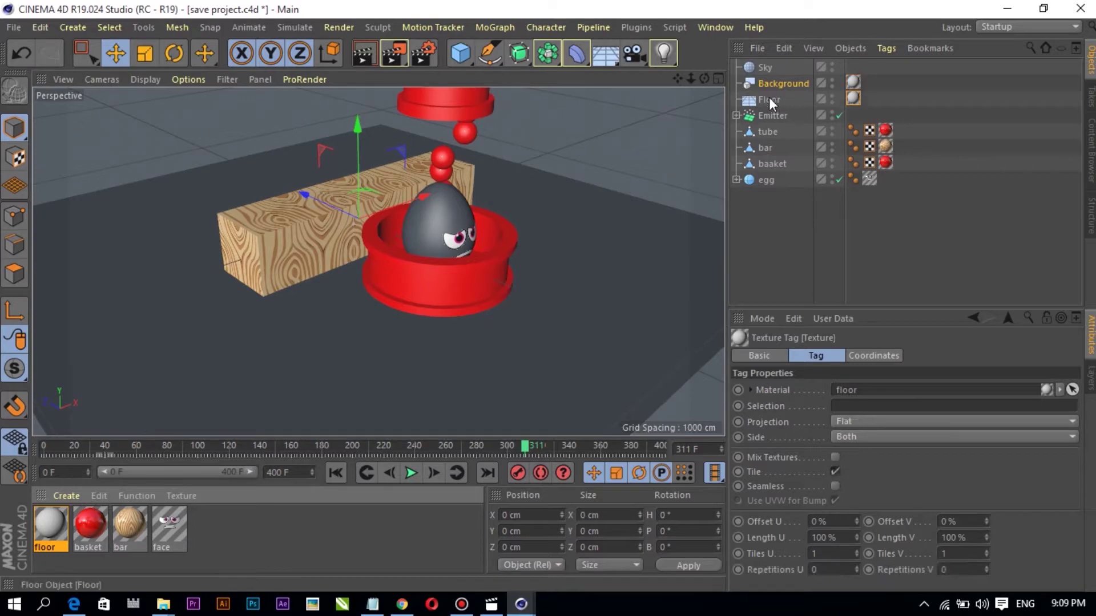
left_click(511, 252)
left_click_drag(520, 275, 543, 261, "alt")
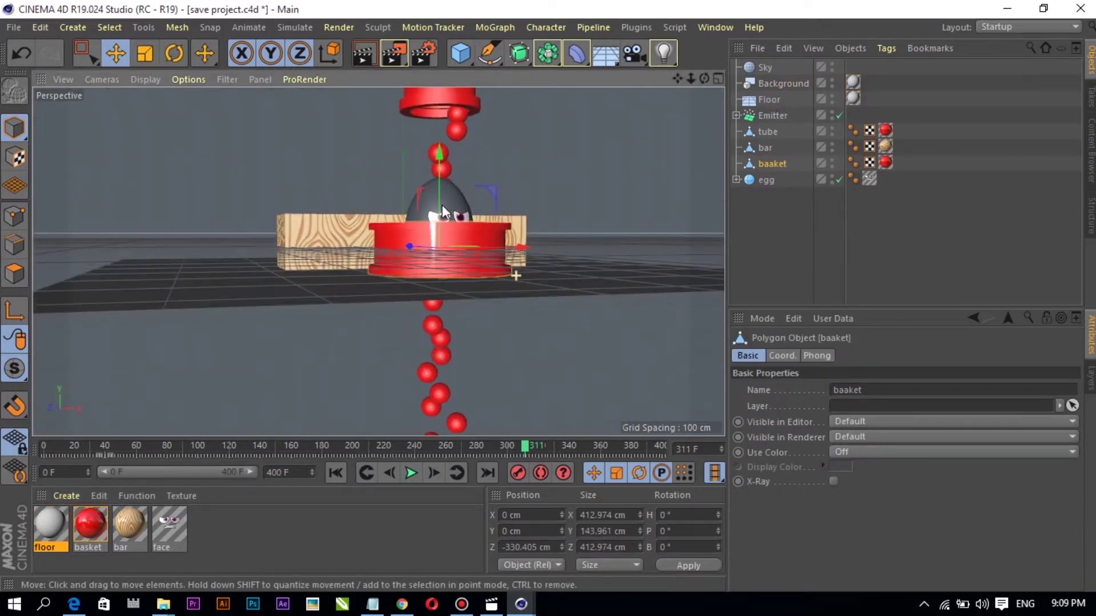
mouse_move(491, 214)
left_mouse_down("alt")
mouse_move(491, 122)
mouse_move(475, 188)
left_mouse_up("alt")
Create a new material named 'sky'
left_click(765, 67)
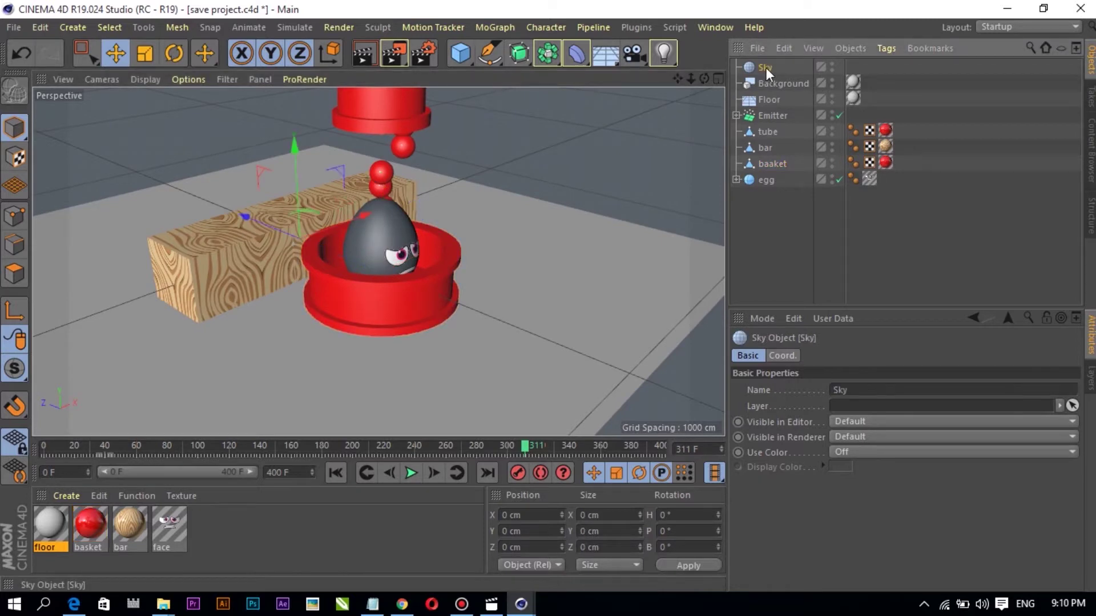
double_click(269, 520)
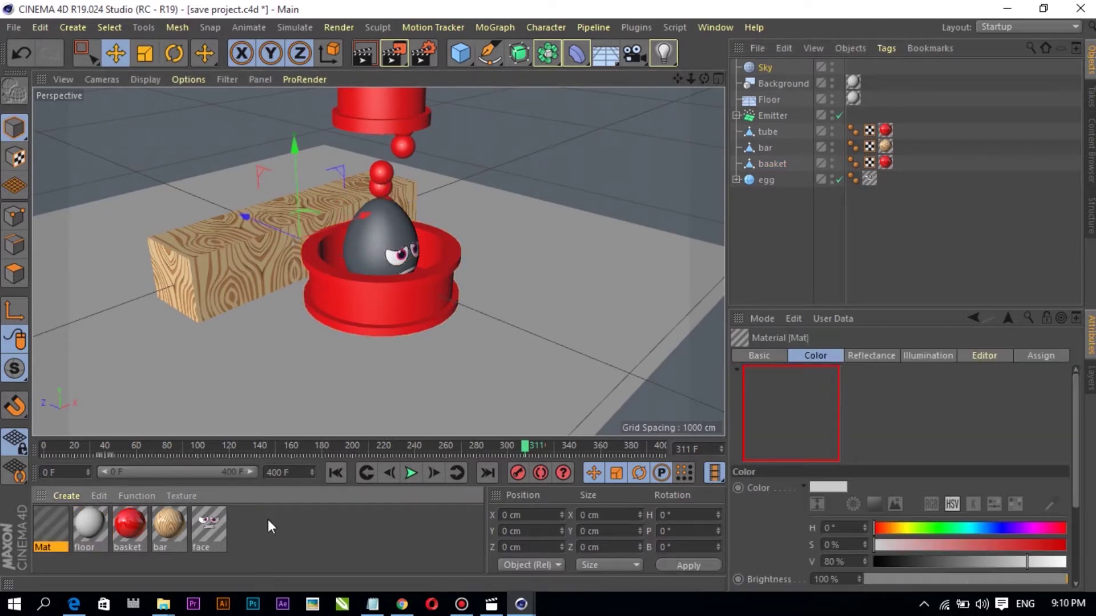
double_click(41, 549)
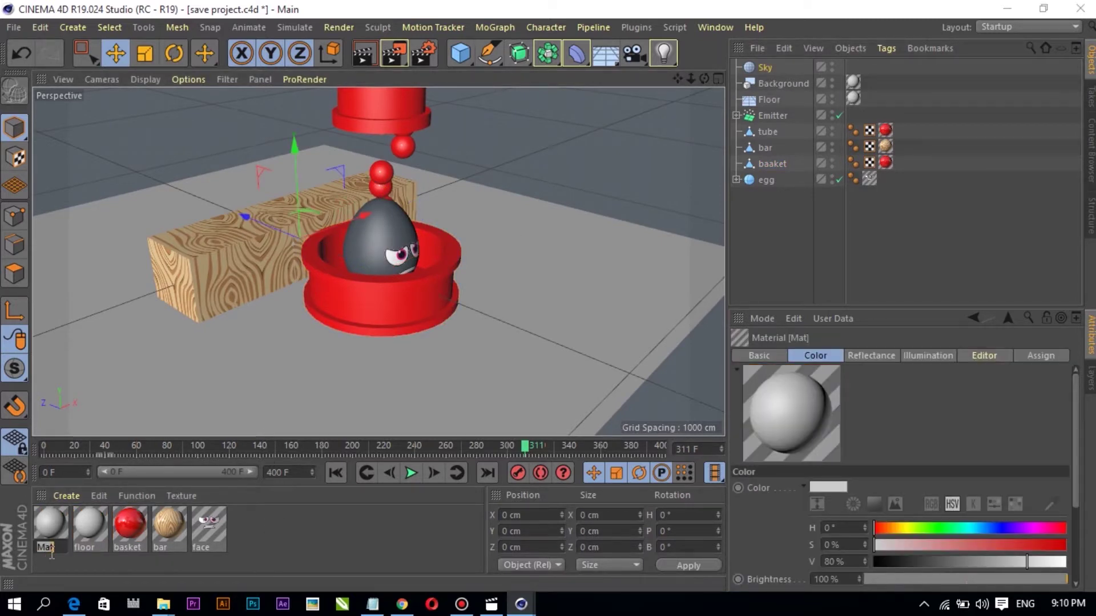
type("sky")
key("Return")
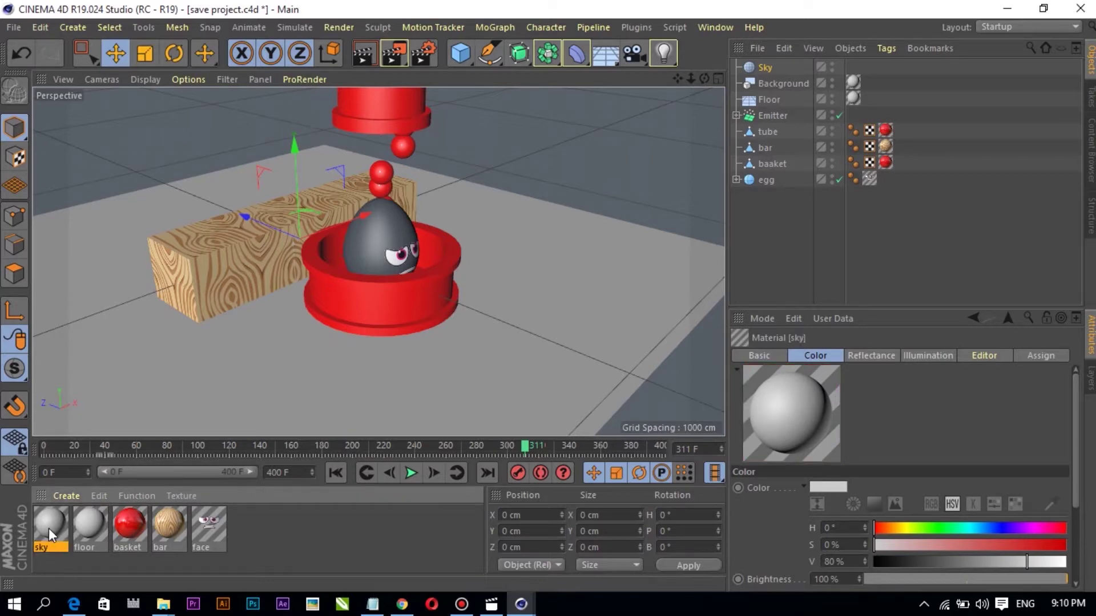
Make the sky material luminance-only, with Reflectance and Color turned off
double_click(50, 522)
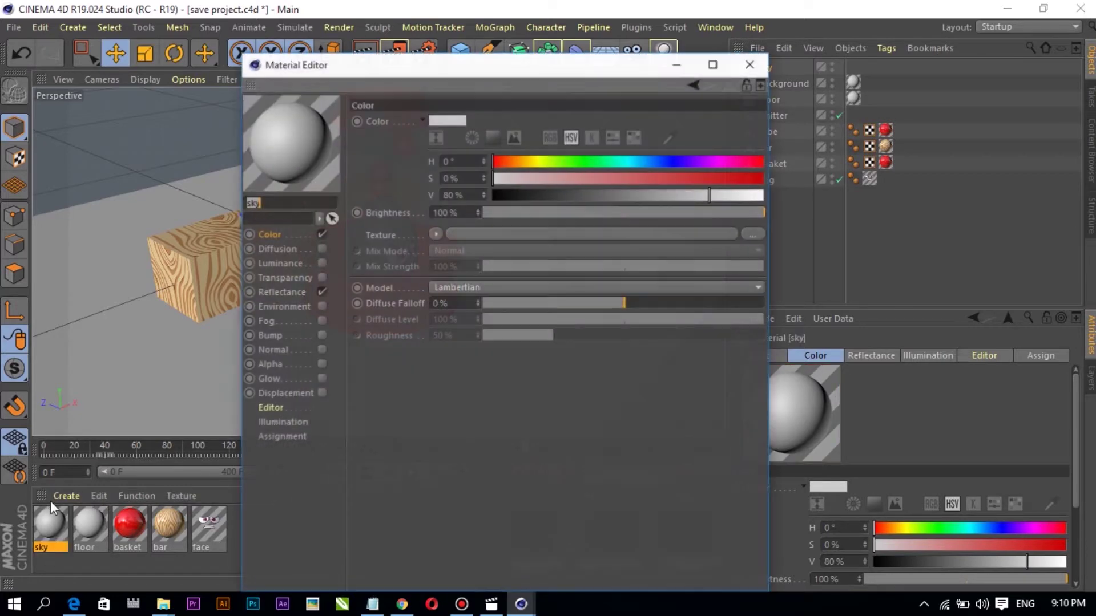
left_click(320, 291)
left_click(322, 232)
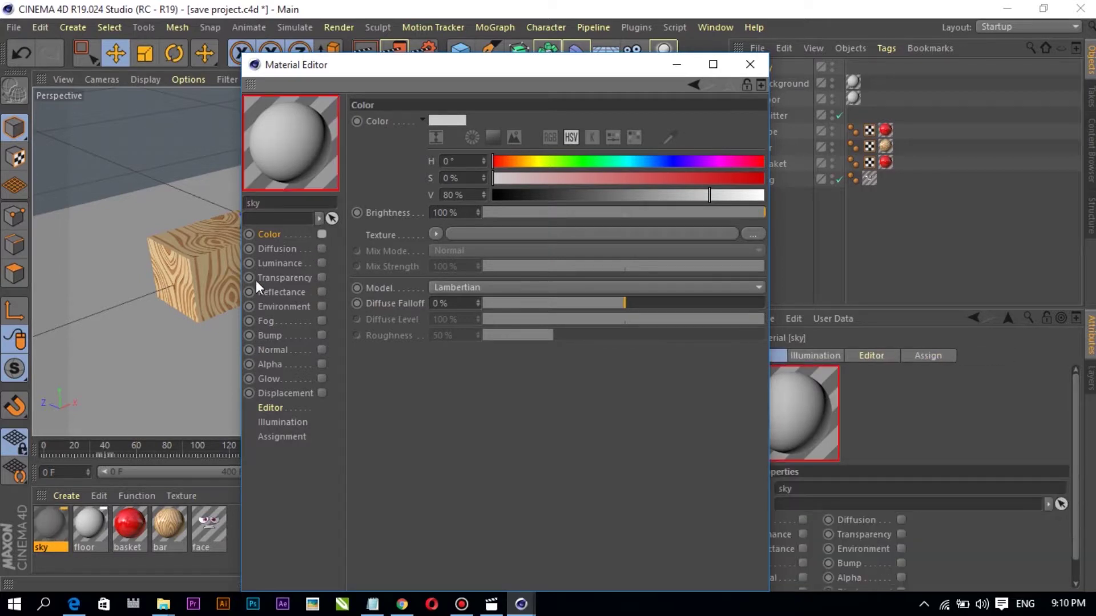
left_click(322, 264)
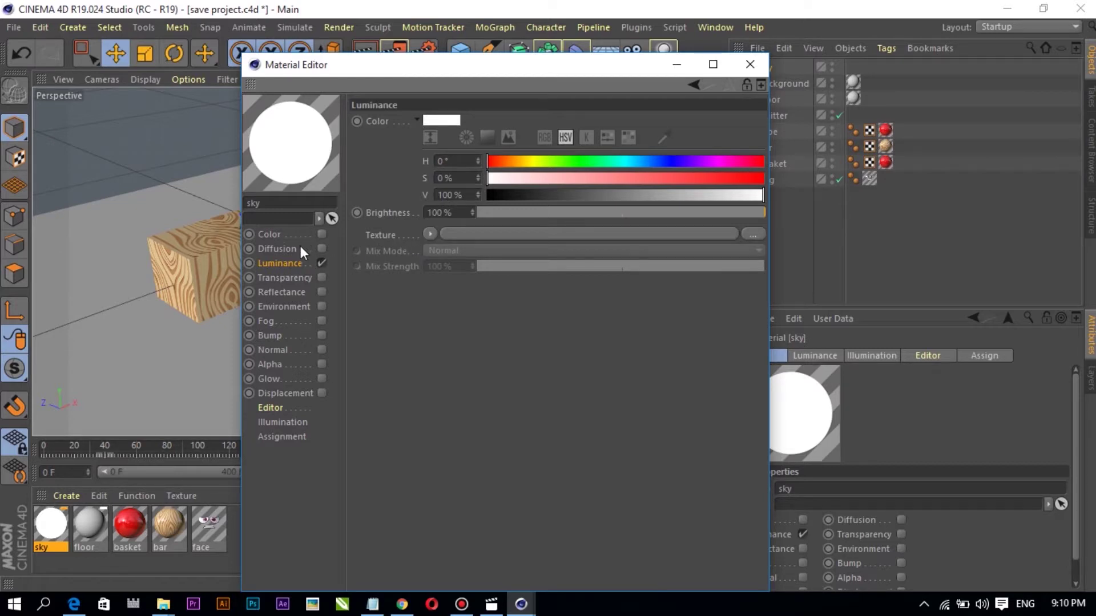
Load hdri_studio_3d.png as the luminance texture at 200% brightness
left_click(753, 234)
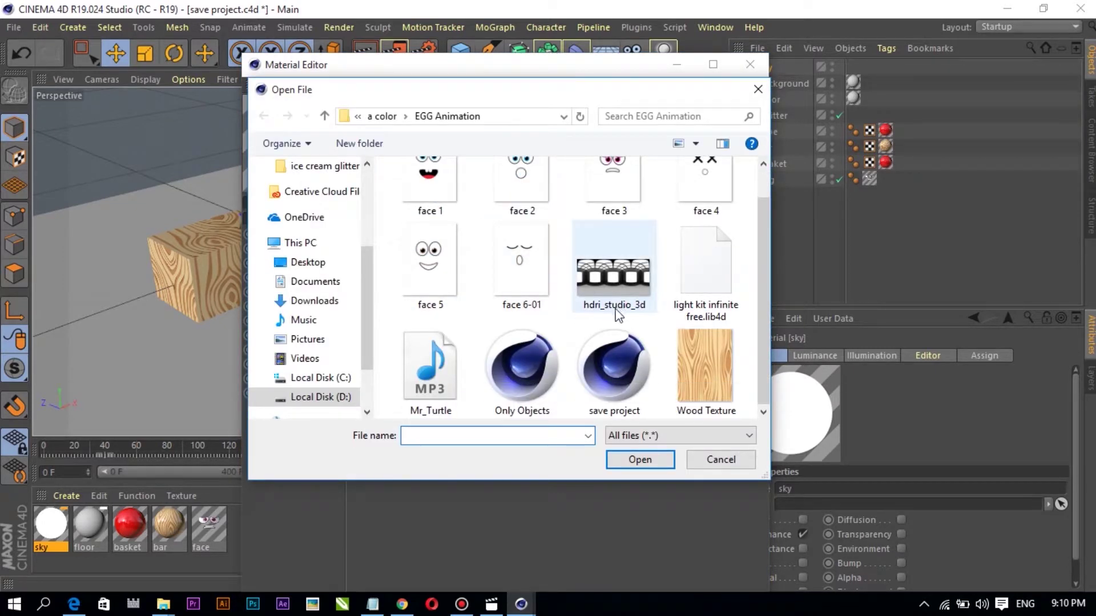
left_click(613, 284)
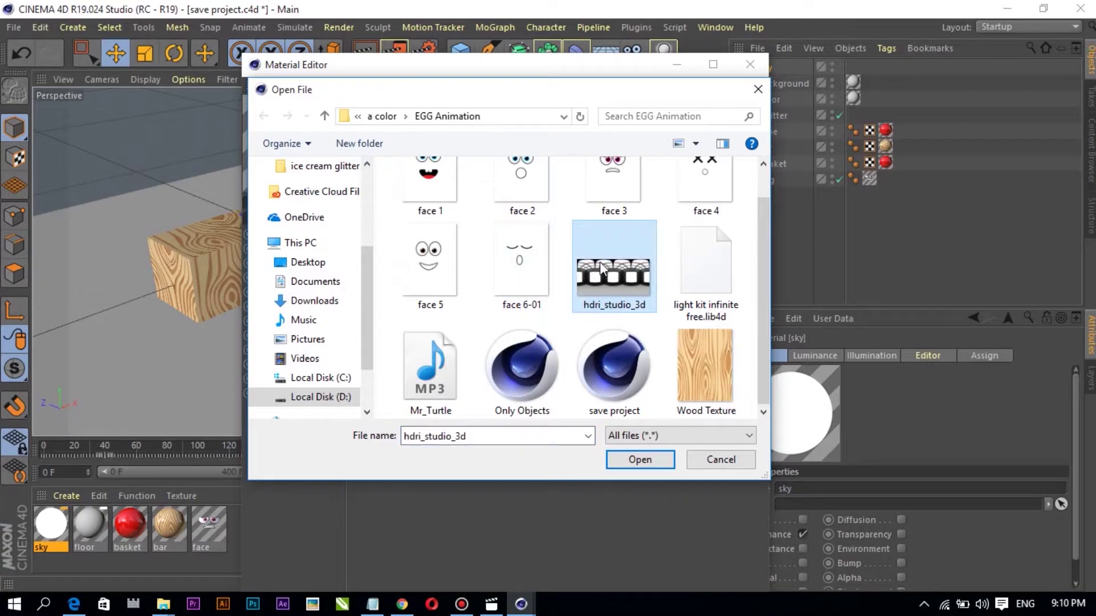
left_click(634, 462)
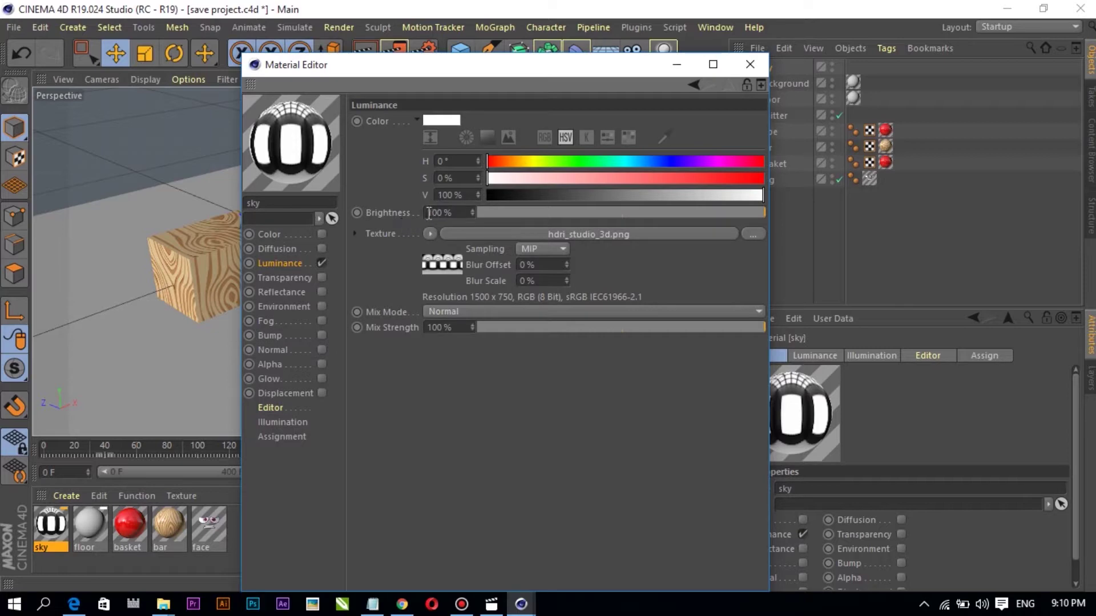
type("2")
key("Return")
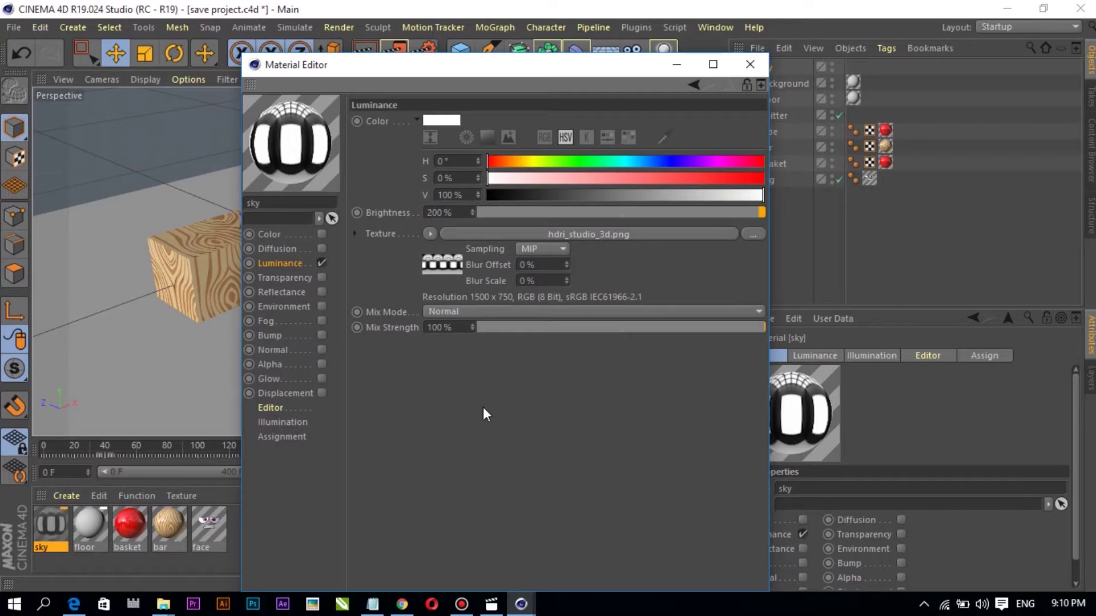
left_click(750, 65)
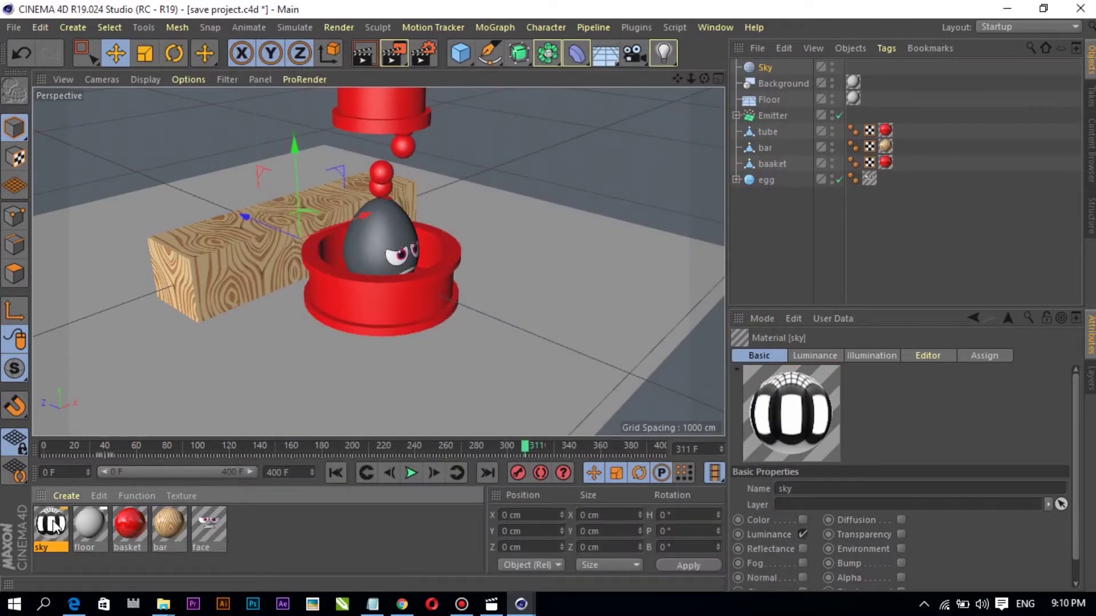
Apply the sky material to the Sky object
left_click_drag(762, 65, 763, 66)
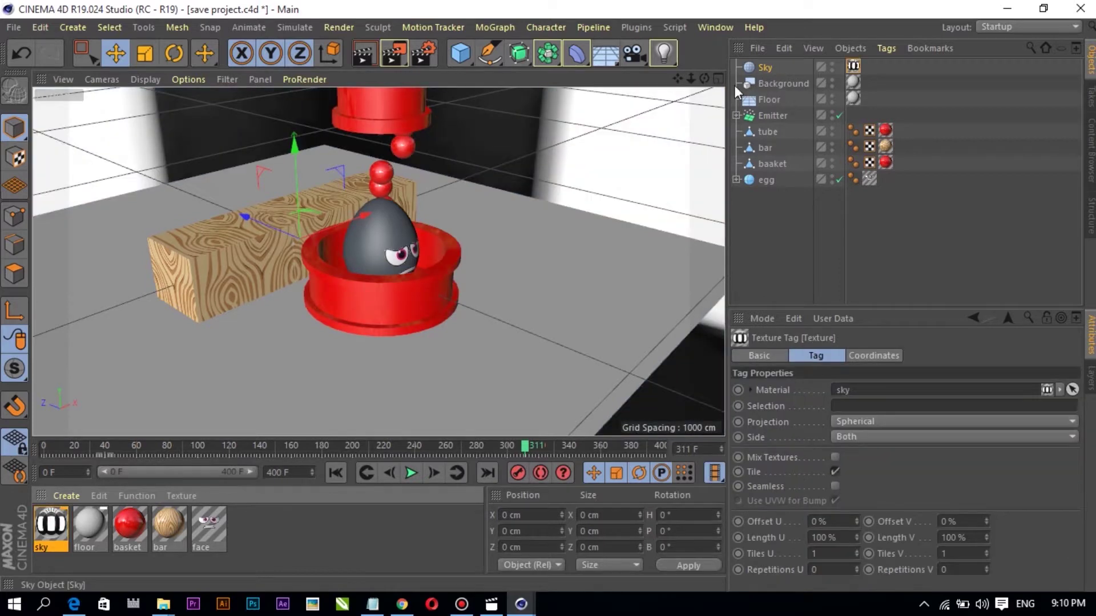
left_click(364, 556)
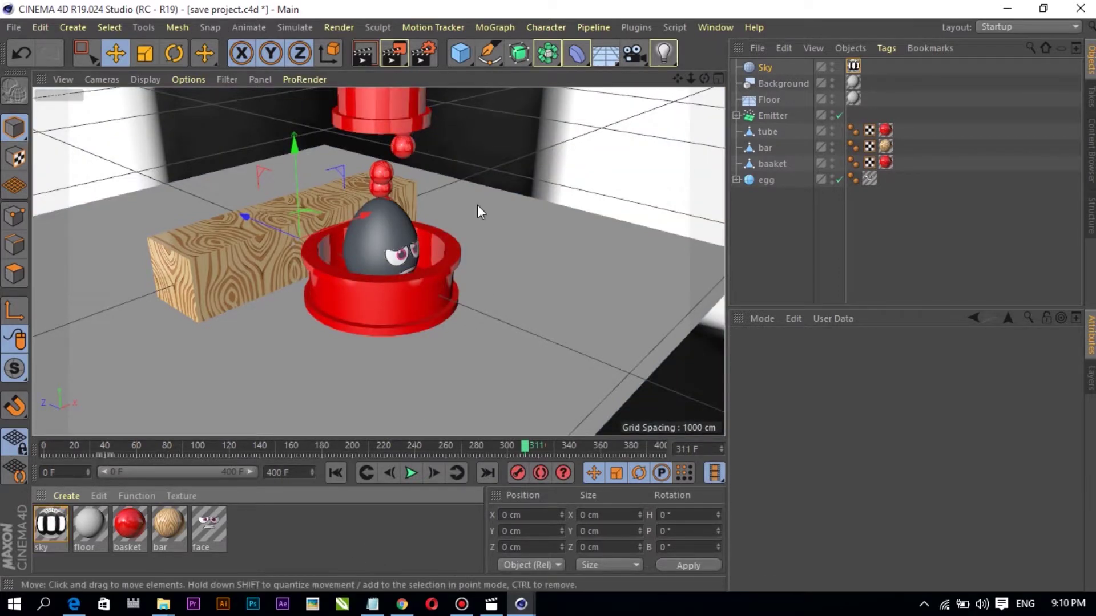
left_click(780, 99)
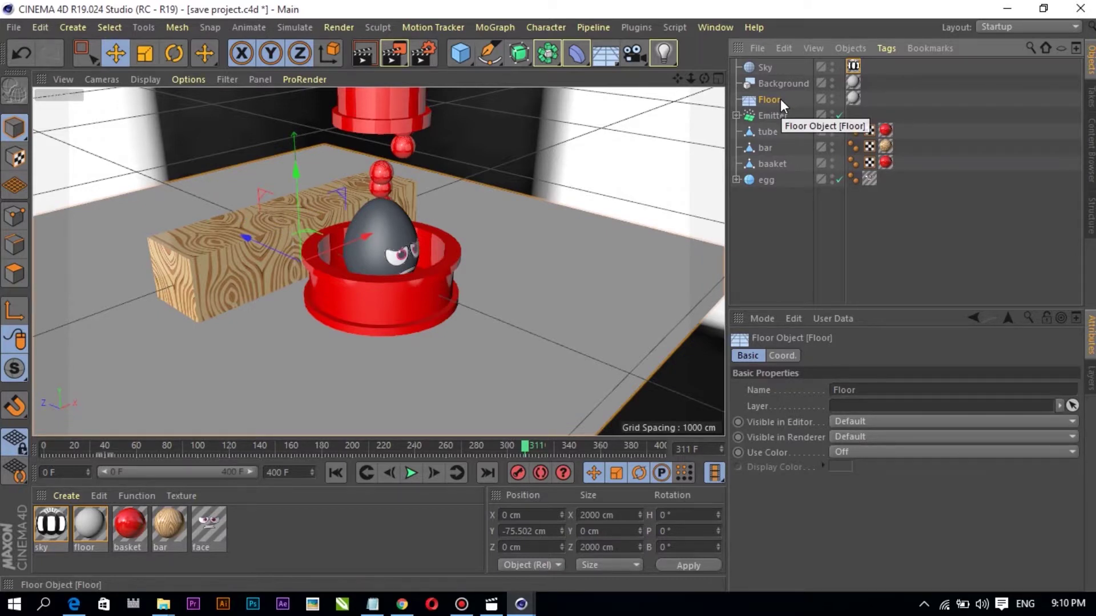
Give the Sky a Compositing tag with Compositing Background on and Seen by Camera off
left_click(763, 67)
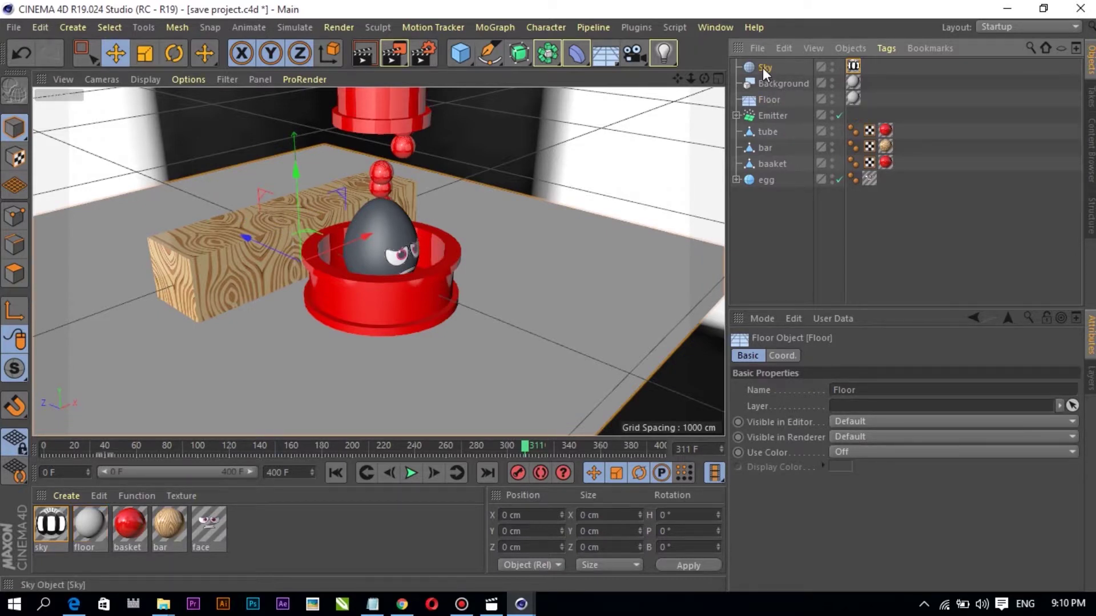
right_click(763, 67)
mouse_move(817, 20)
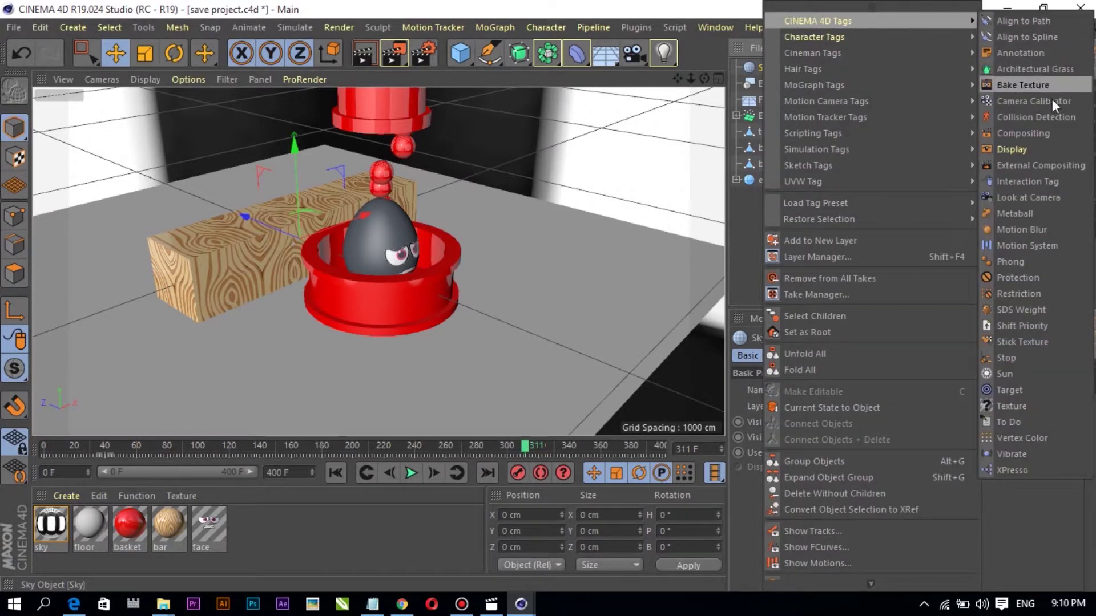
left_click(1019, 132)
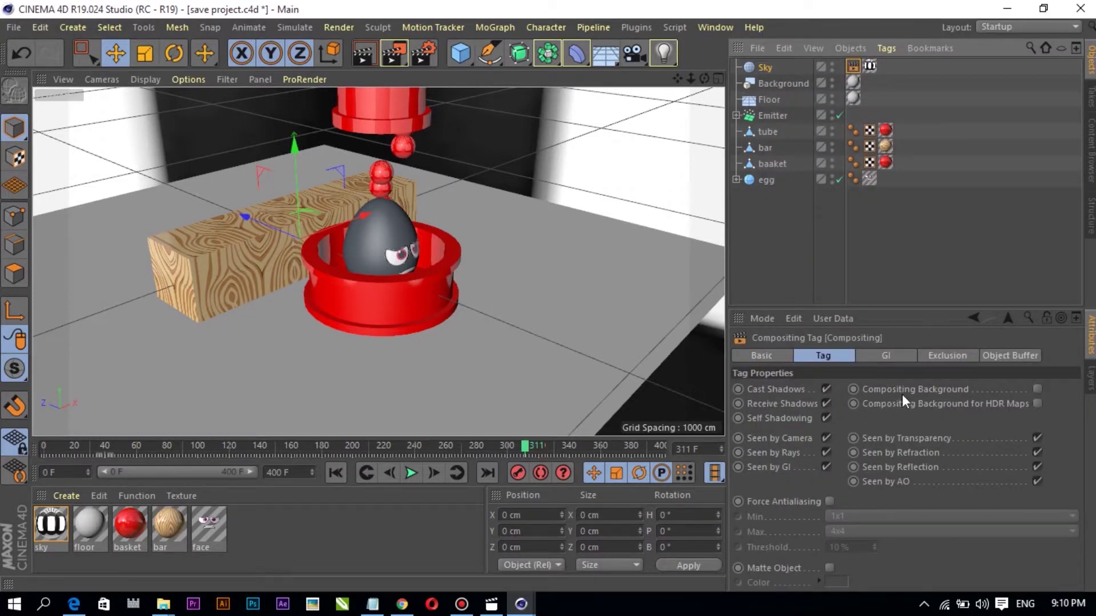
left_click(1037, 389)
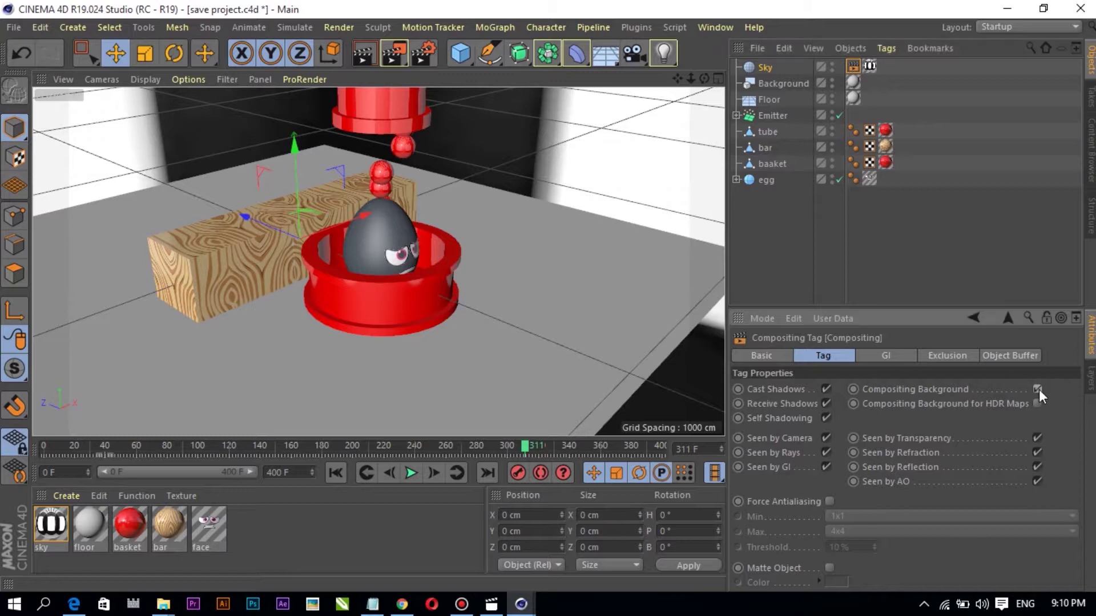
left_click(826, 438)
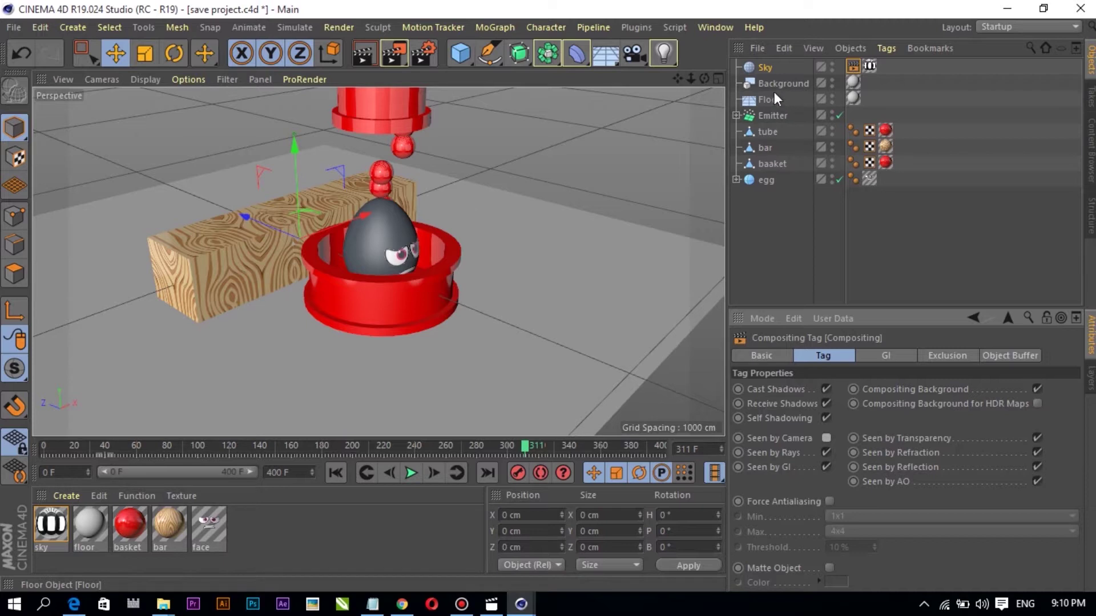
Add a Compositing tag to the Floor object
left_click(768, 101)
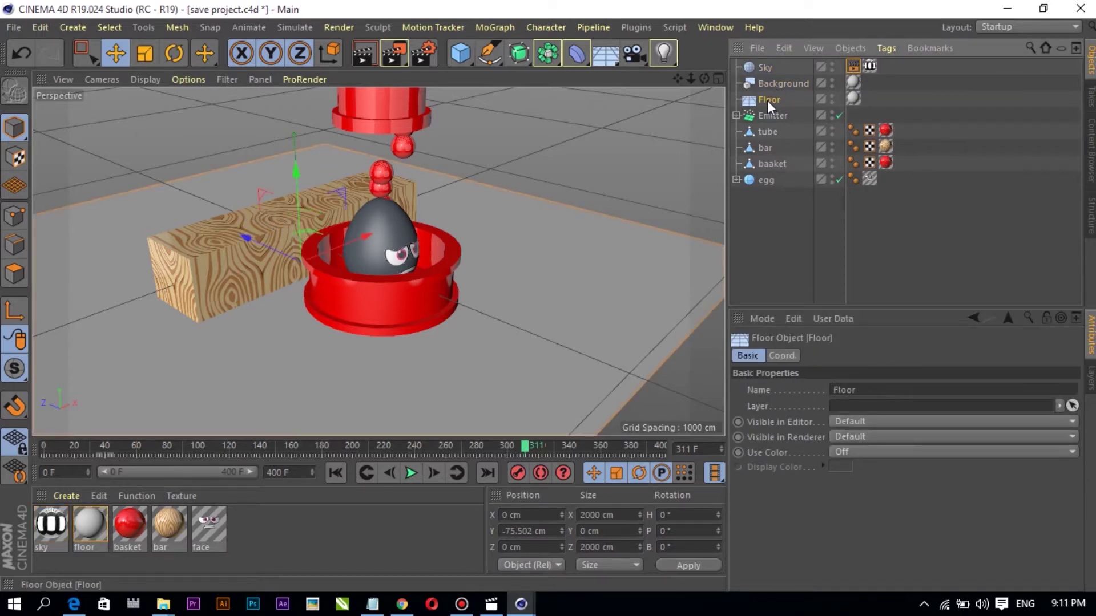
right_click(769, 100)
mouse_move(882, 20)
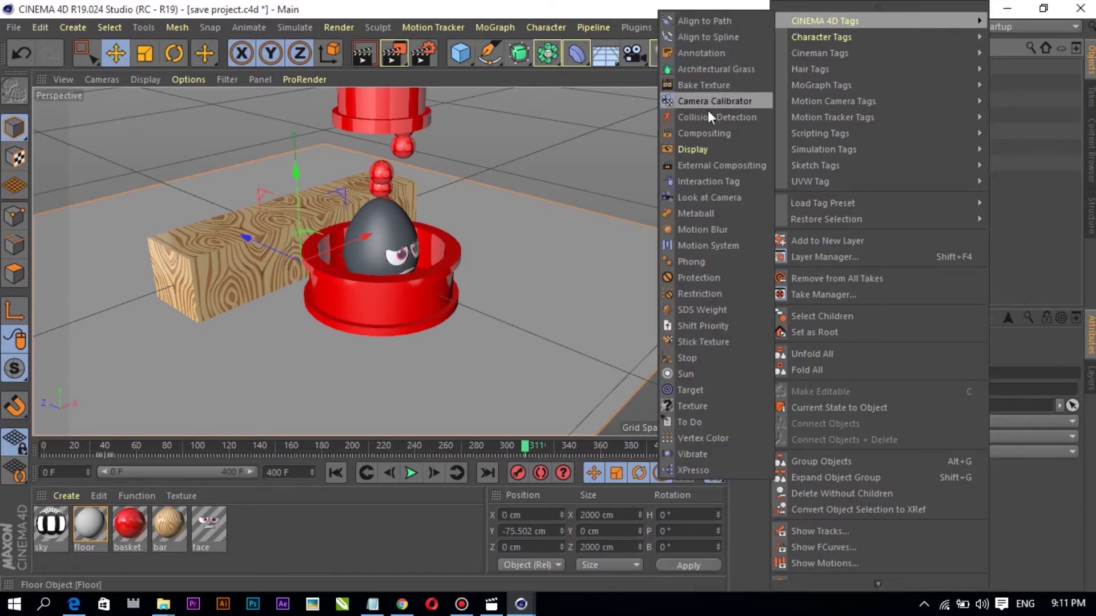
left_click(705, 133)
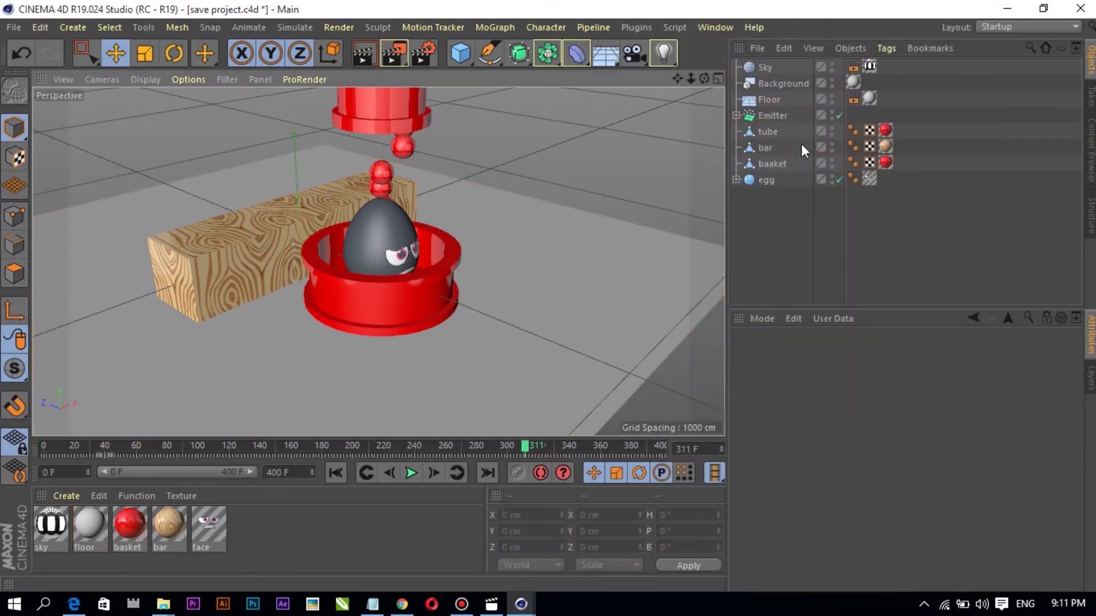
left_click(852, 100)
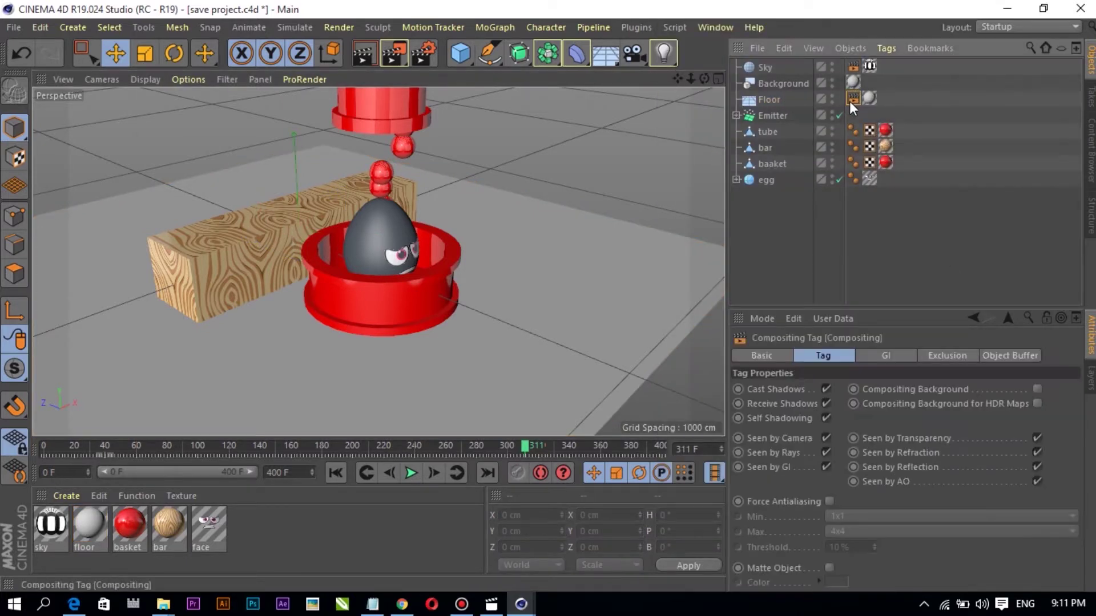
left_click(523, 283)
left_click_drag(600, 181, 611, 179, "alt")
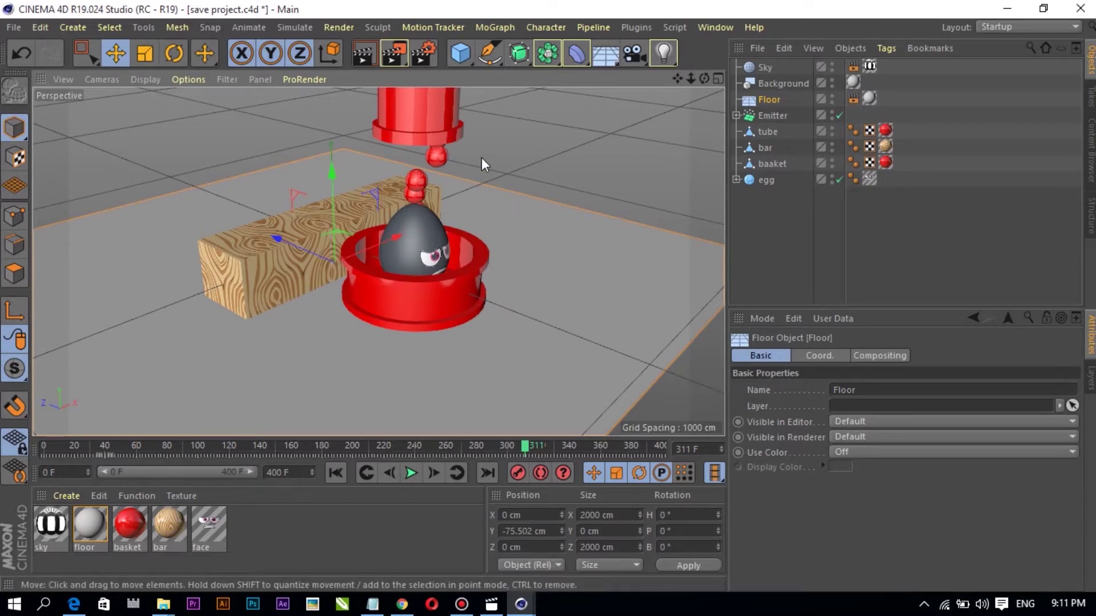
Browse the Light Kit Infinite Free presets in the Content Browser's Presets collection
left_click(544, 166)
left_click(1091, 154)
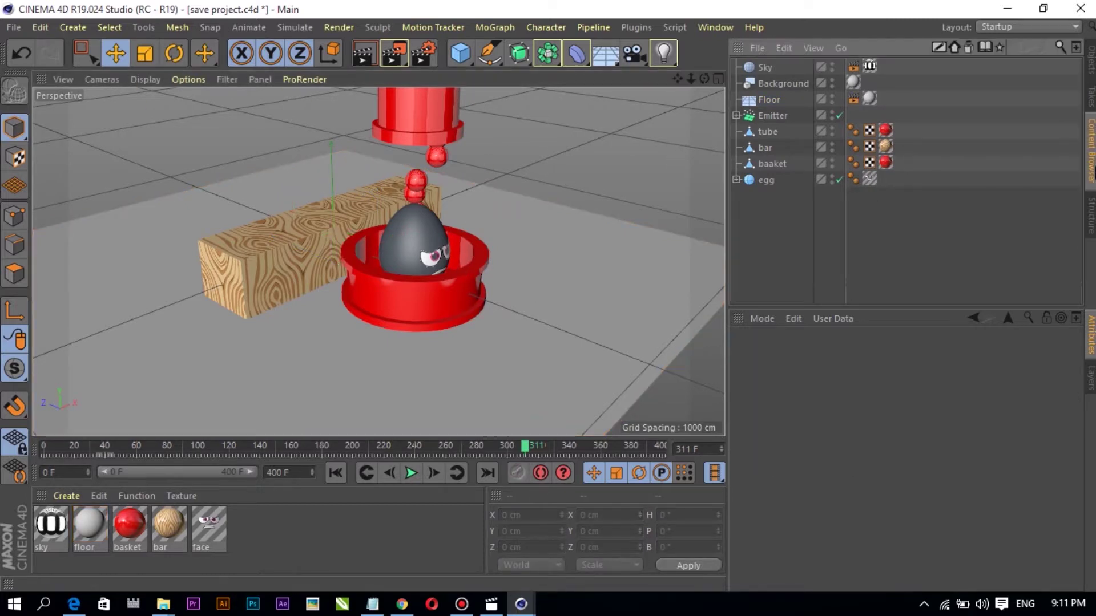
double_click(768, 179)
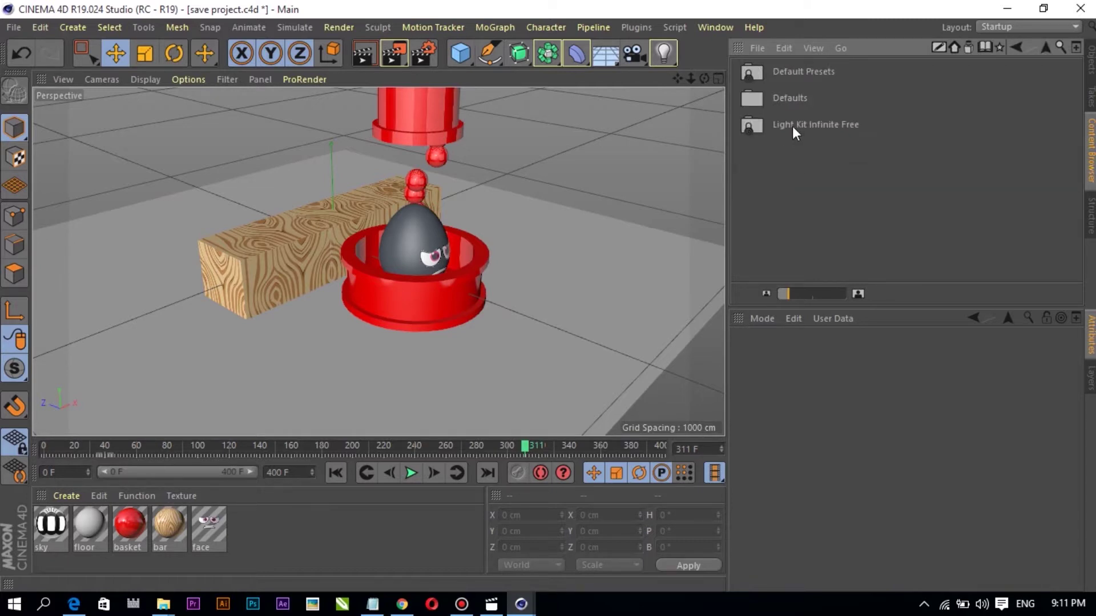
double_click(792, 126)
scroll(810, 192, "down", 2)
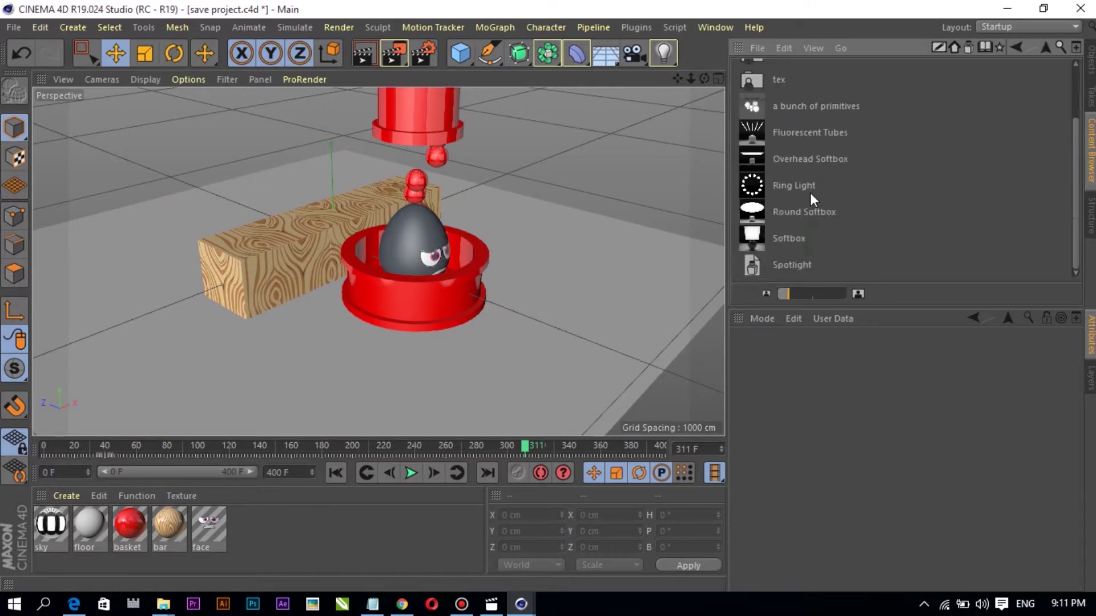
scroll(809, 193, "up", 3)
scroll(765, 180, "down", 3)
Minimize all open windows, refresh the desktop, and restore the EGG Animation folder
left_click(1006, 10)
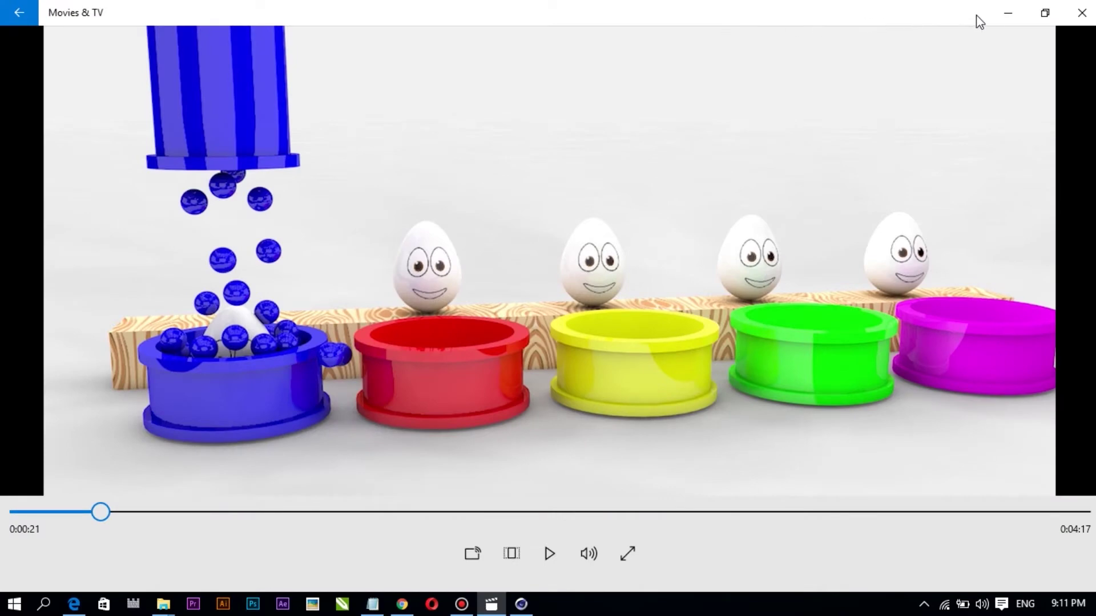
left_click(1003, 12)
left_click(999, 15)
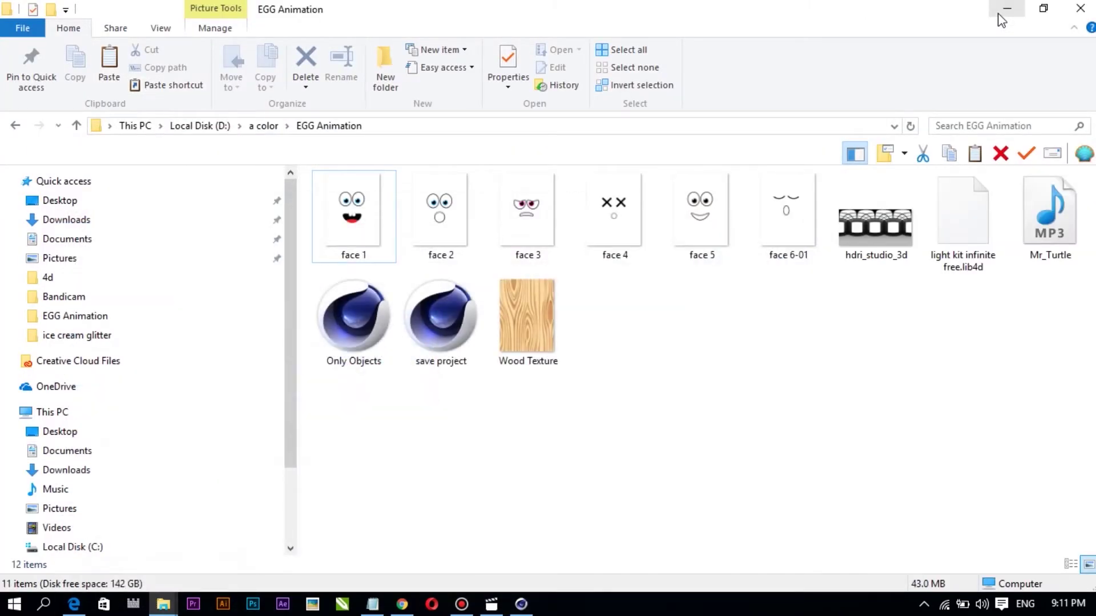
left_click(1005, 12)
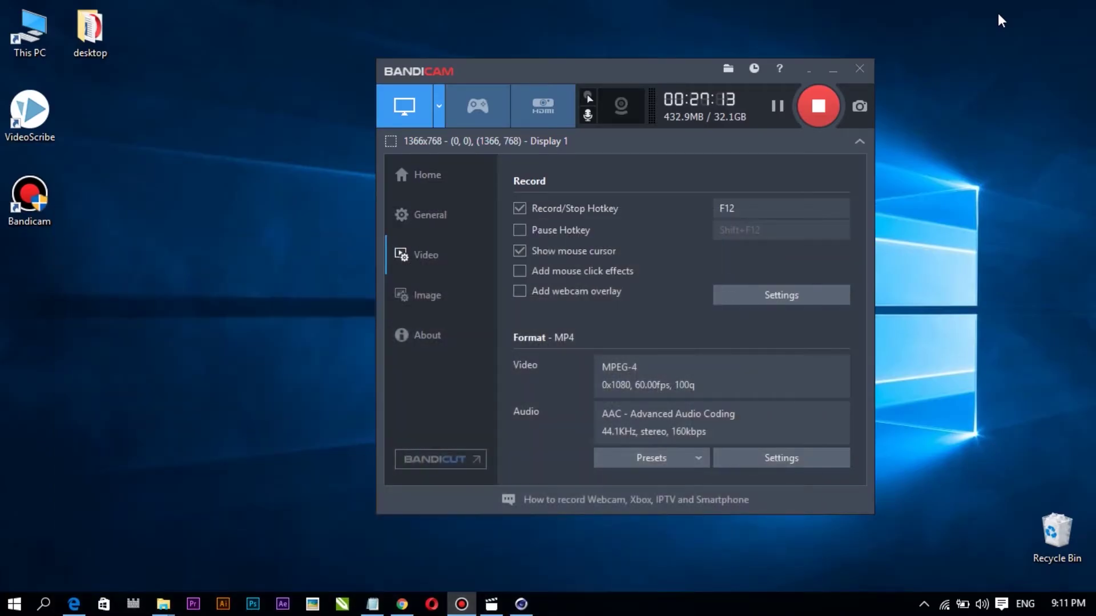
left_click(833, 70)
right_click(417, 115)
left_click(439, 163)
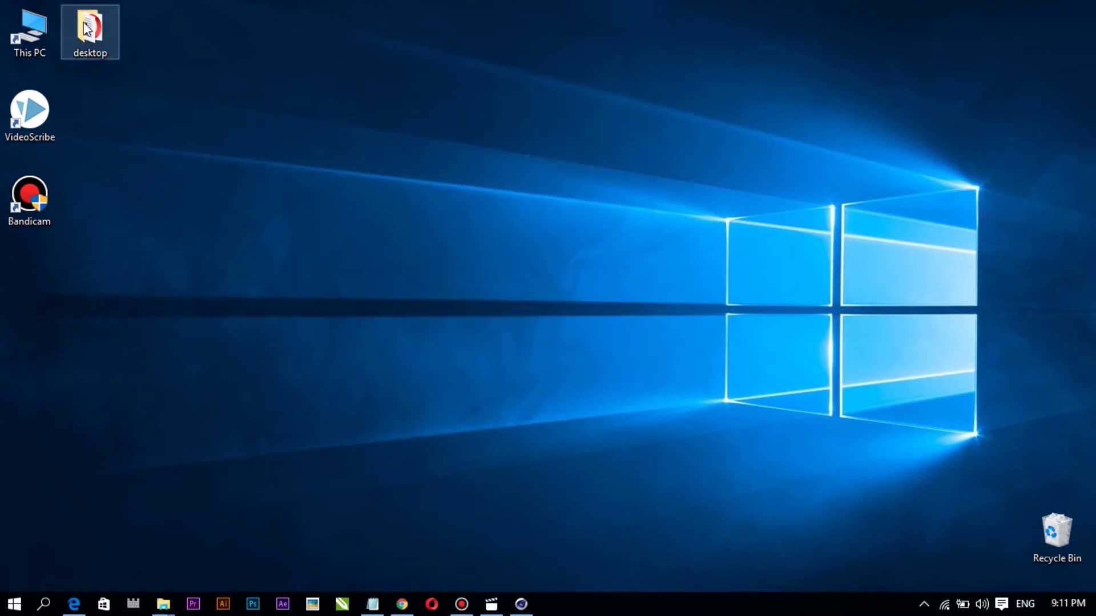
mouse_move(162, 605)
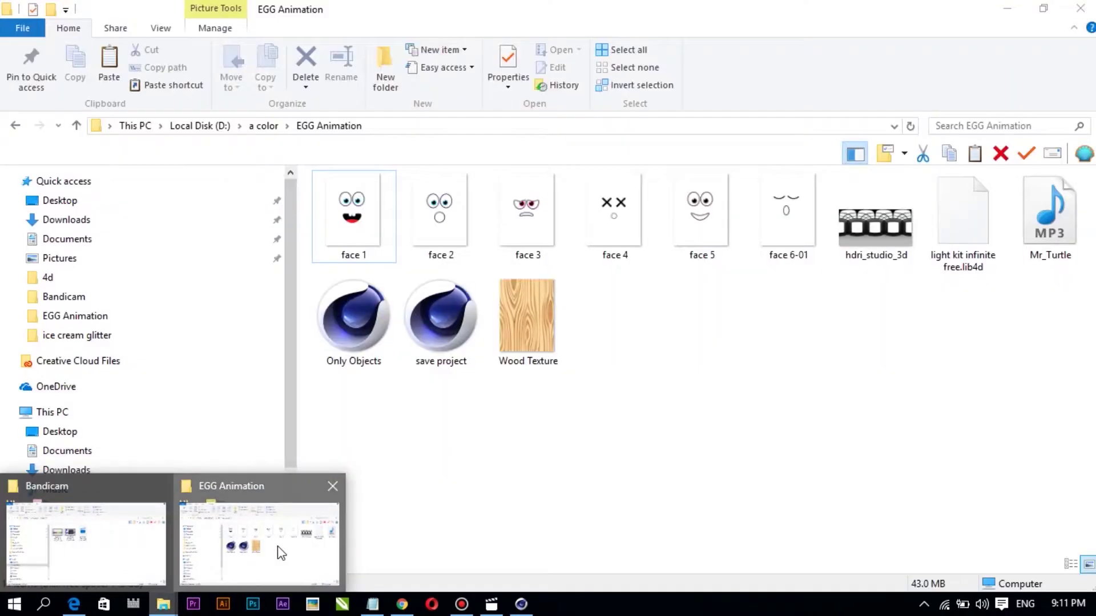
left_click(278, 547)
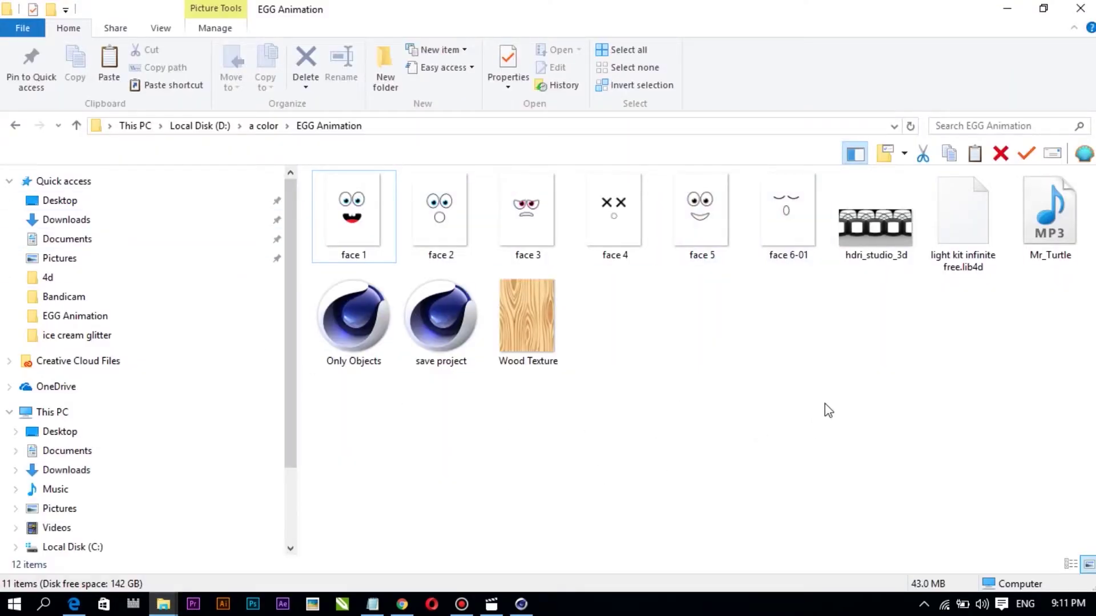
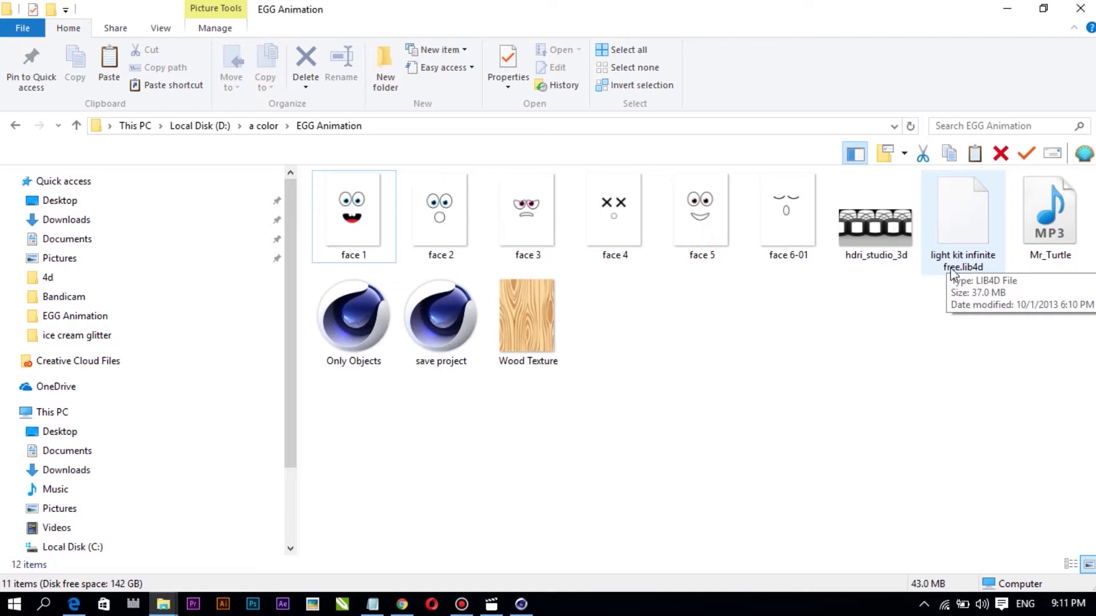
Copy the light kit infinite free.lib4d library file
left_click(960, 250)
right_click(959, 238)
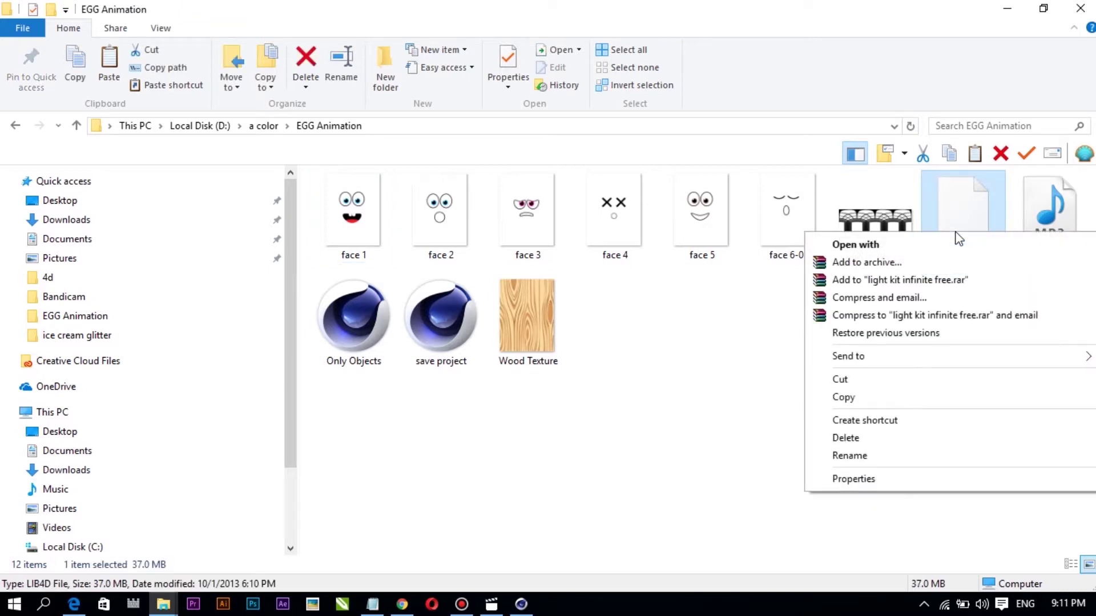
left_click(833, 400)
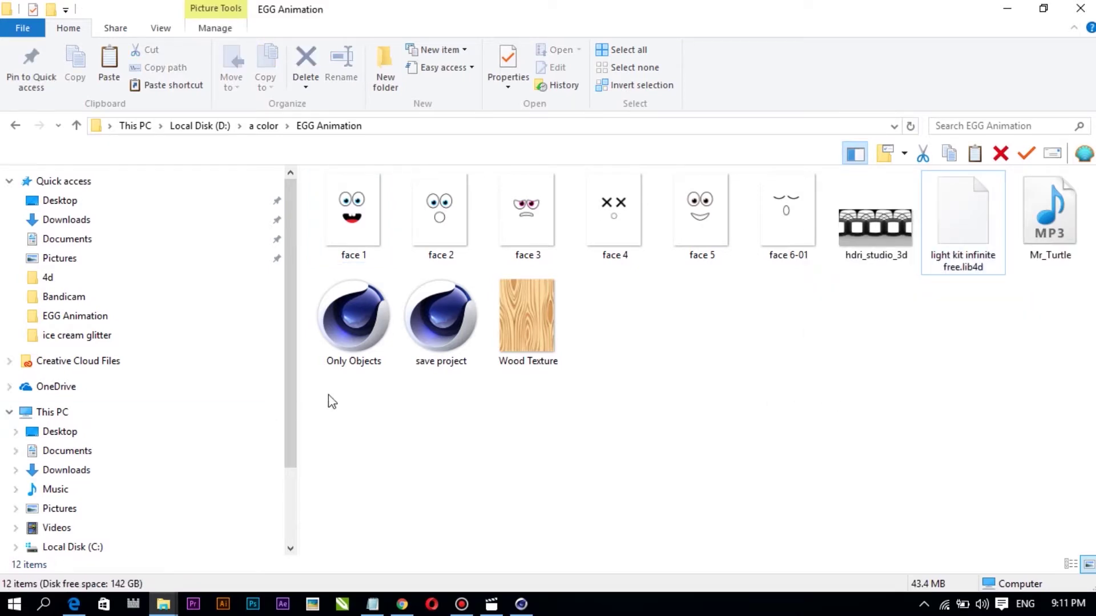
left_click_drag(295, 387, 284, 477)
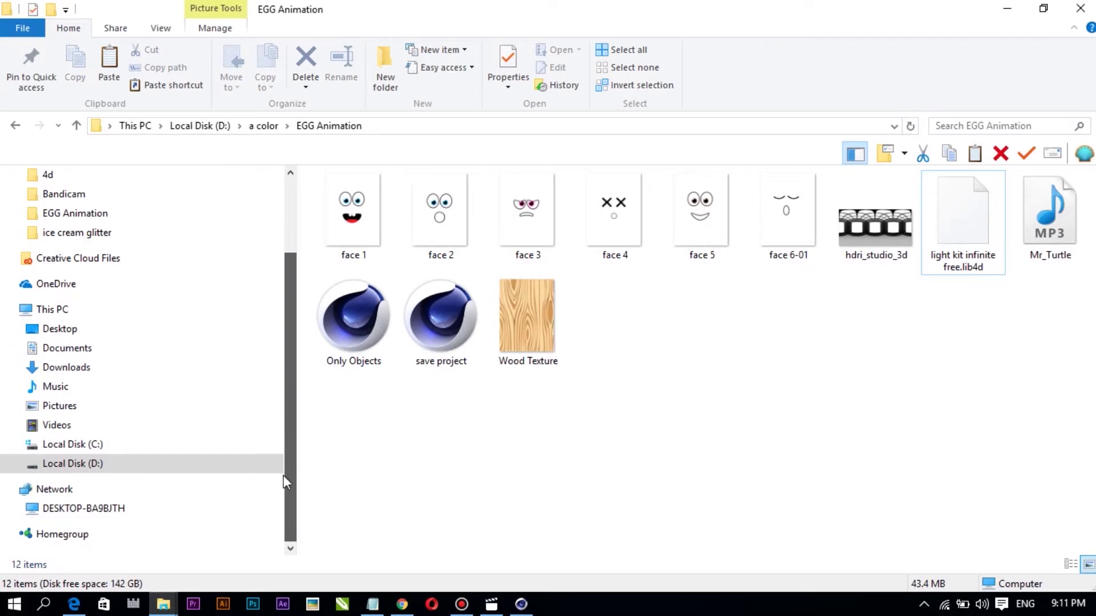
Navigate to C:\Program Files\MAXON\Cinema 4D R19
left_click(66, 446)
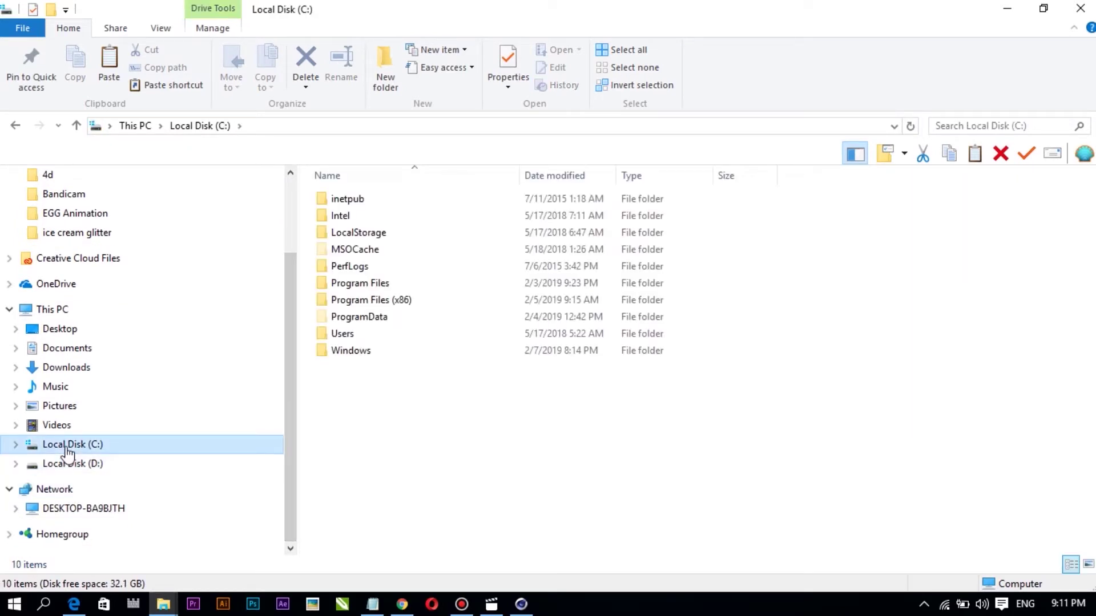
left_click(359, 431)
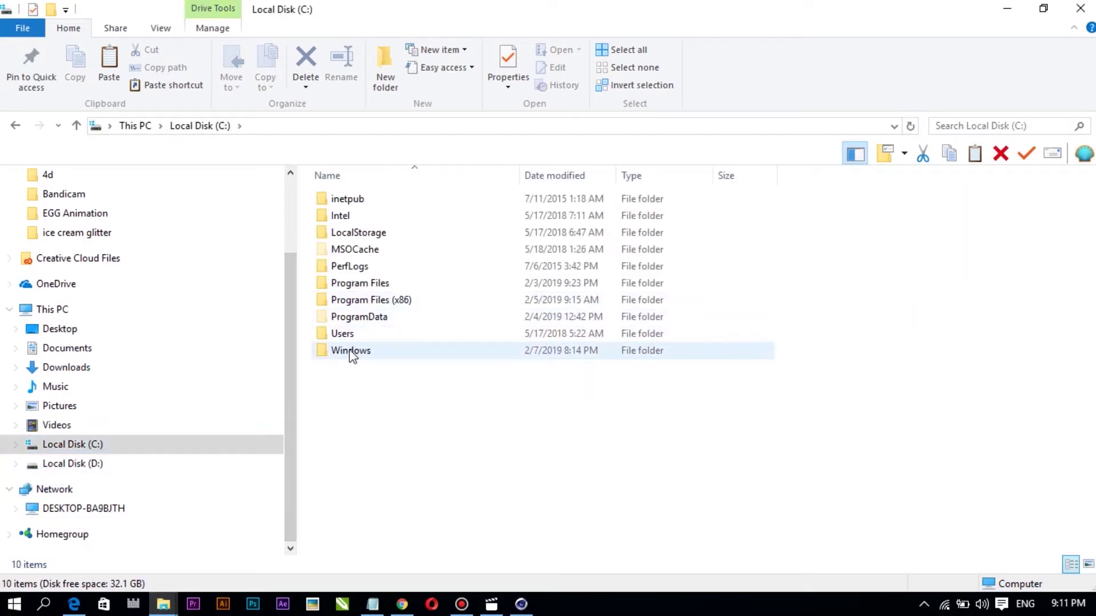
double_click(356, 285)
left_click(356, 285)
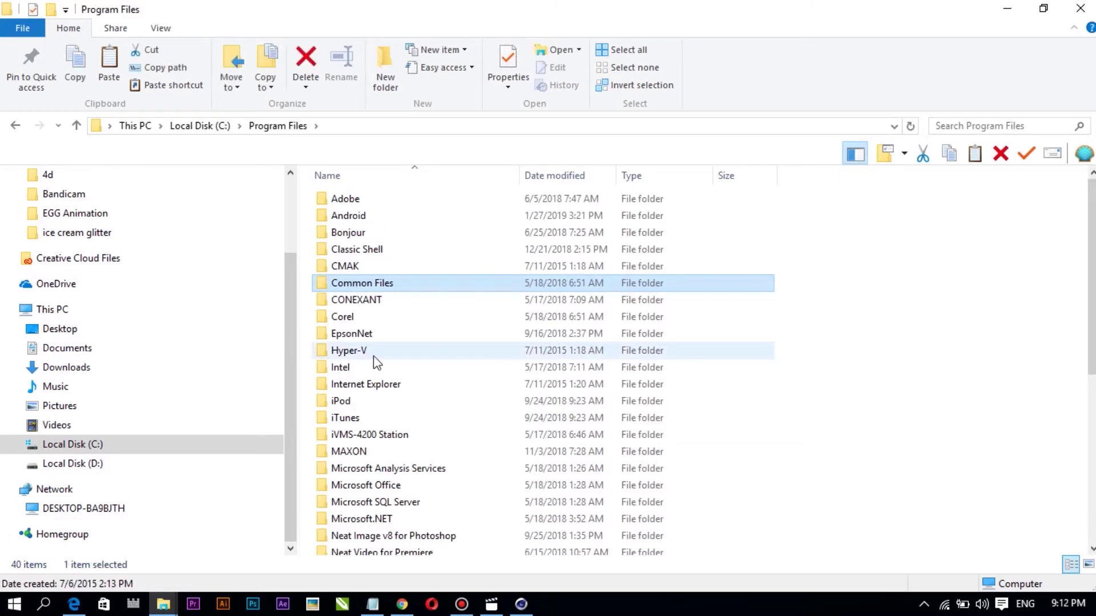
double_click(342, 454)
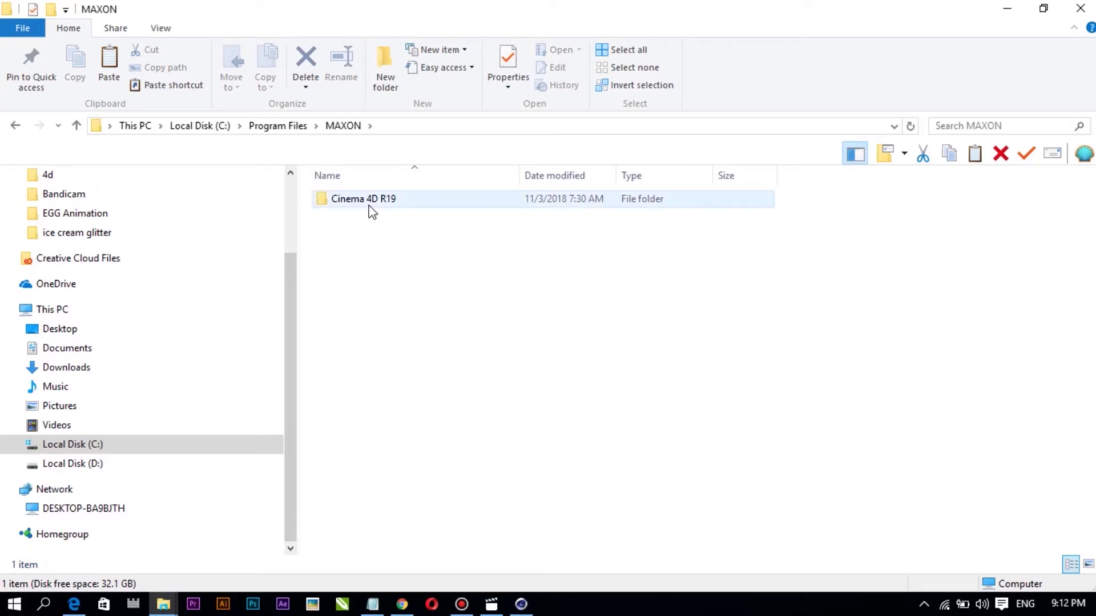
double_click(369, 206)
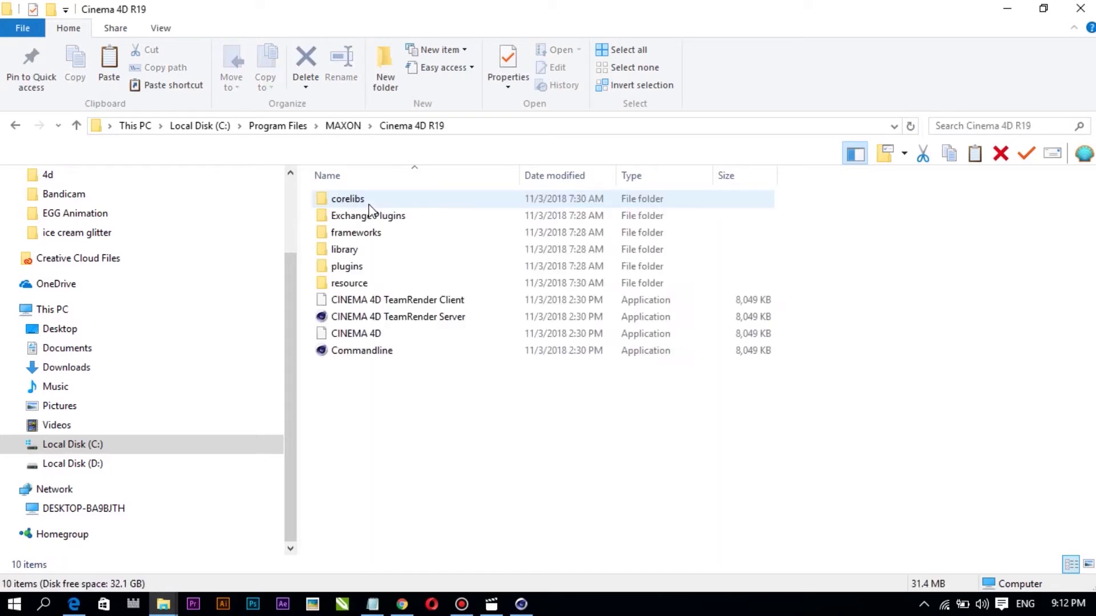
left_click(16, 125)
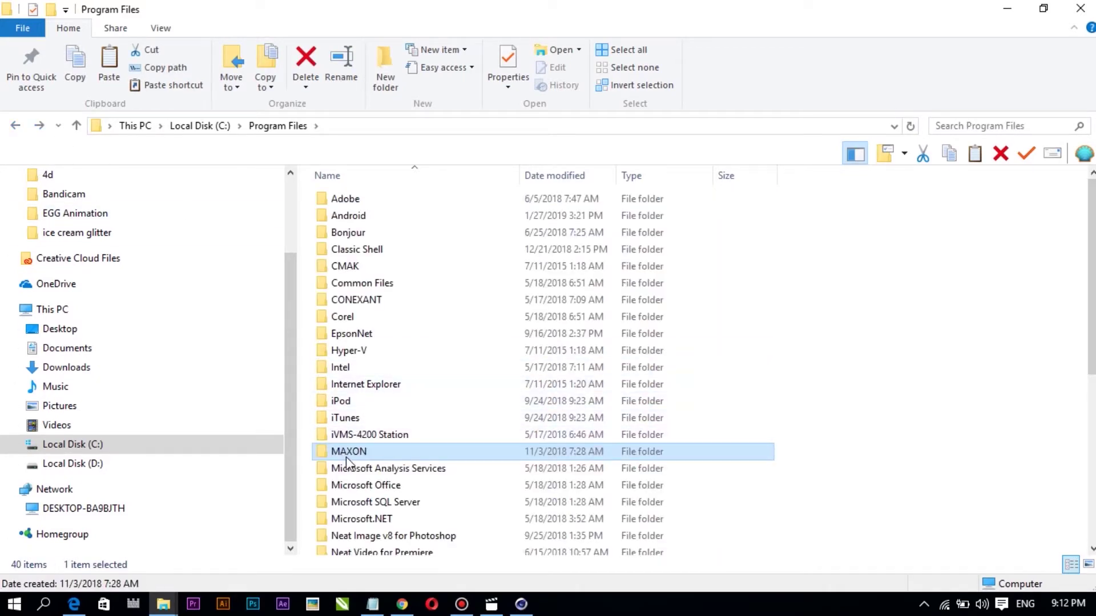
double_click(346, 455)
double_click(359, 201)
left_click(362, 200)
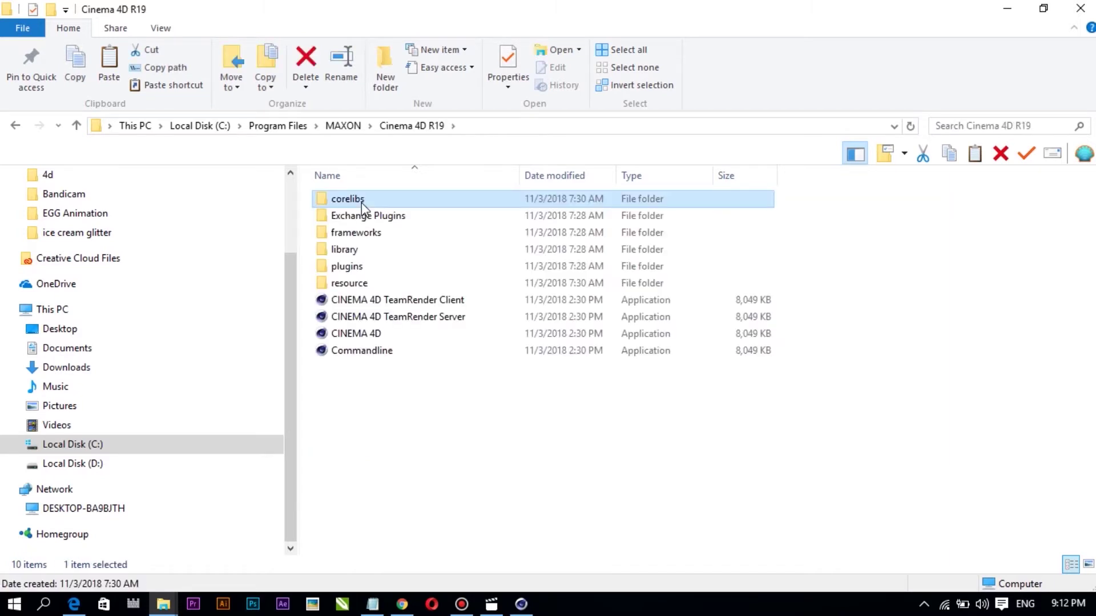
Paste the lib4d file into library\browser and close File Explorer
double_click(344, 249)
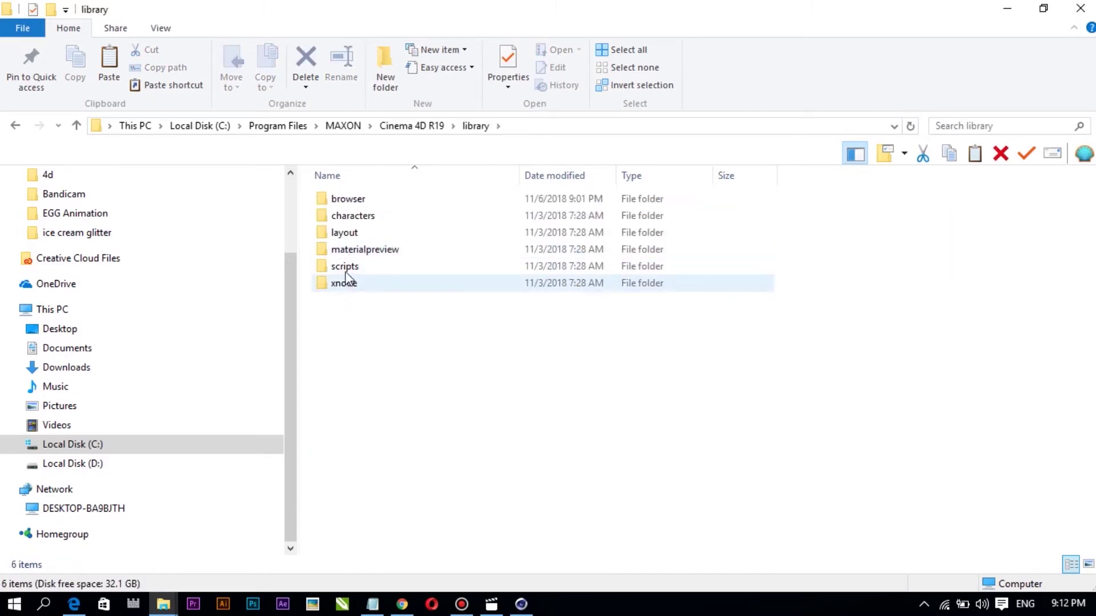
double_click(349, 199)
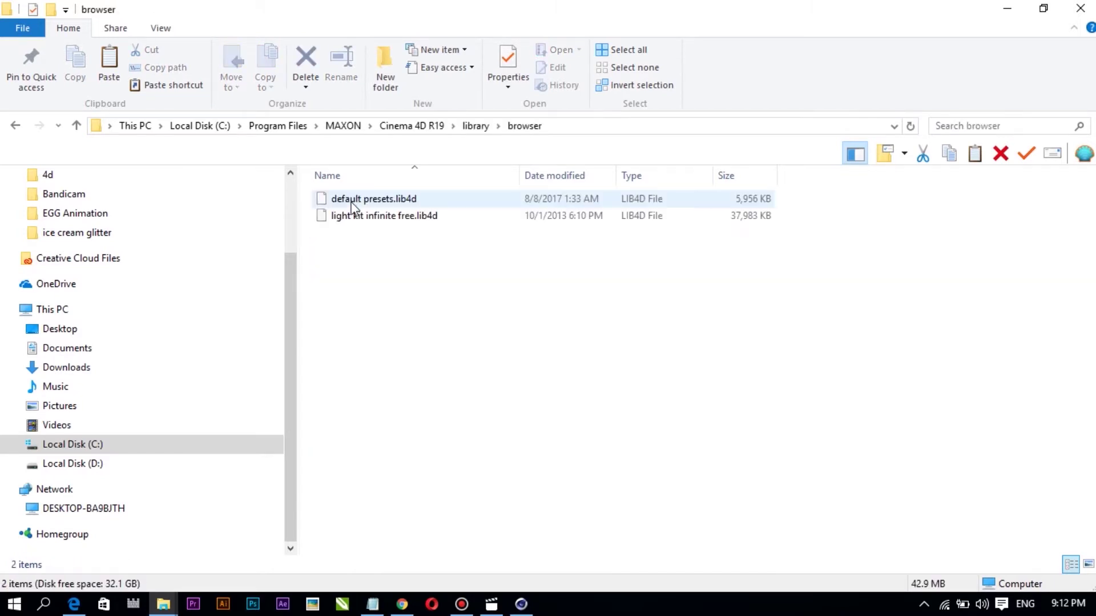
right_click(361, 247)
left_click(379, 224)
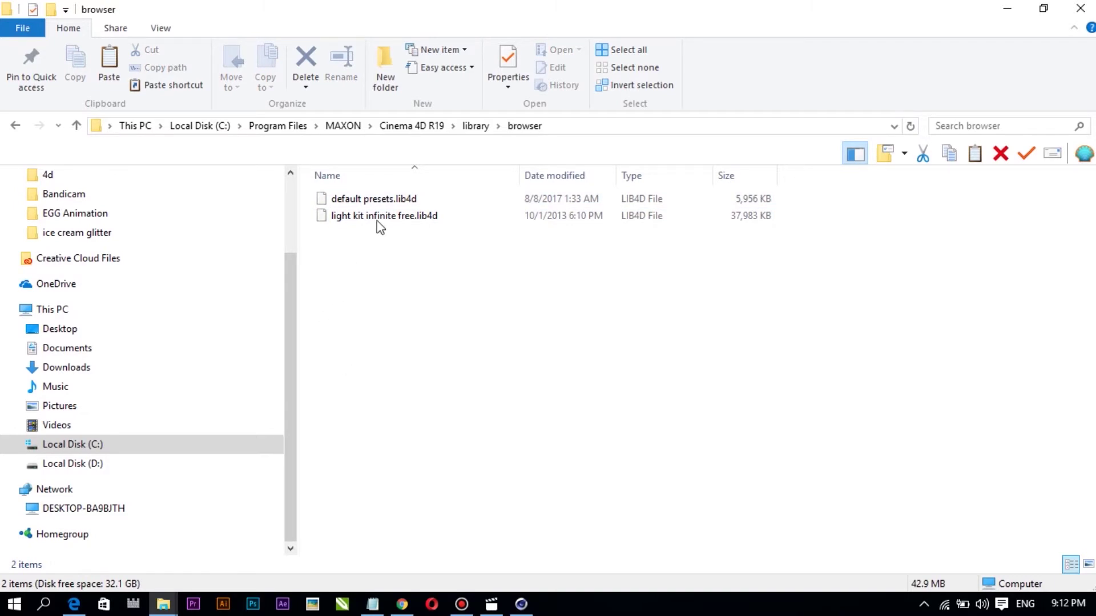
left_click(1080, 8)
Close the Timeline window and load the Ring Light preset from the Content Browser
left_click(522, 604)
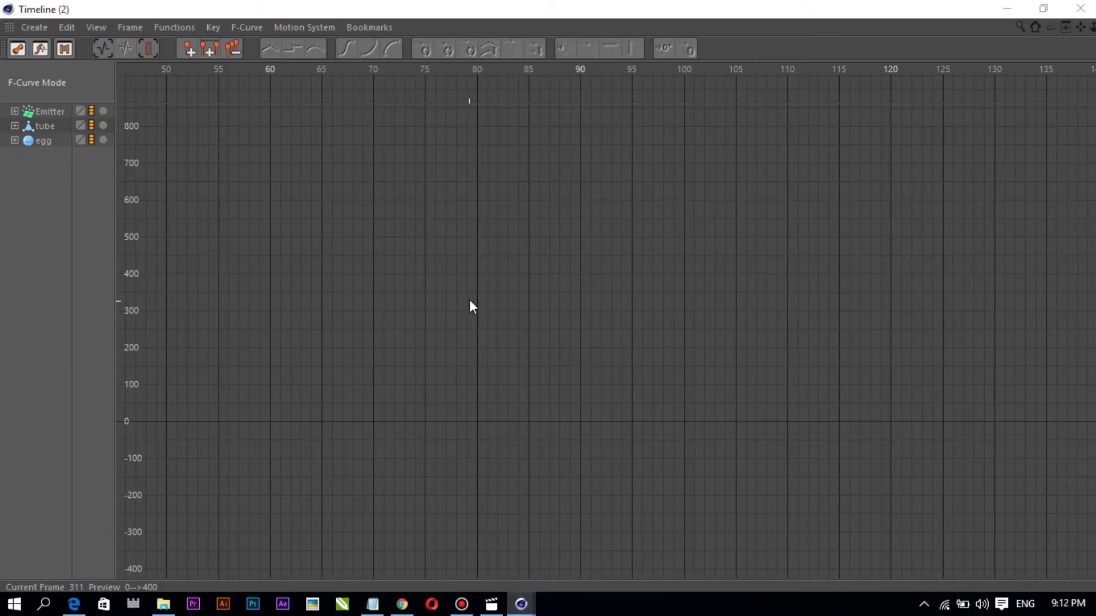
left_click(1080, 8)
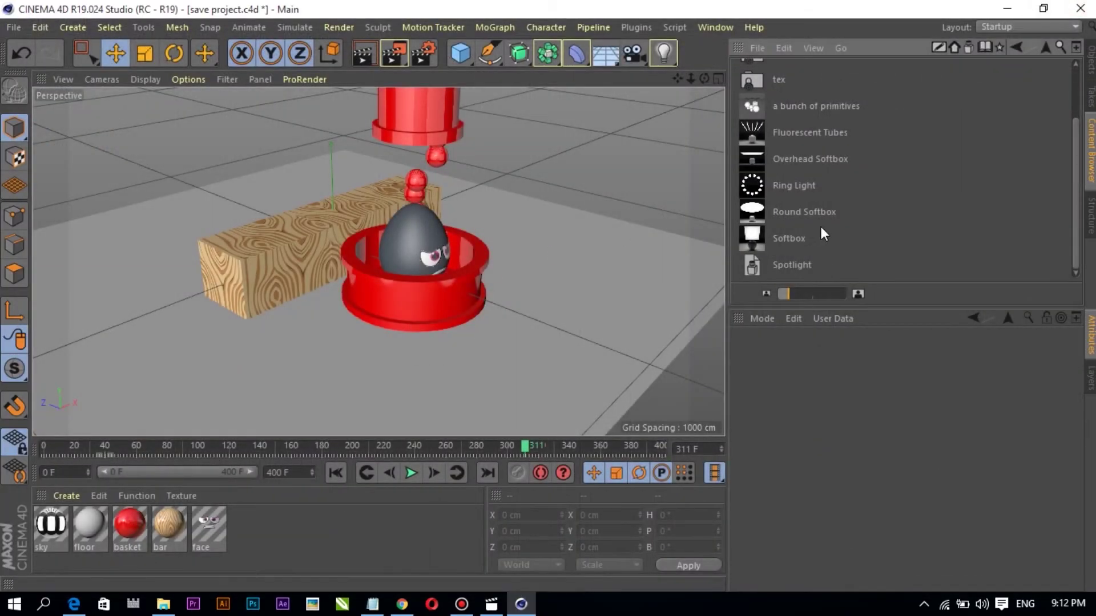
left_click(790, 193)
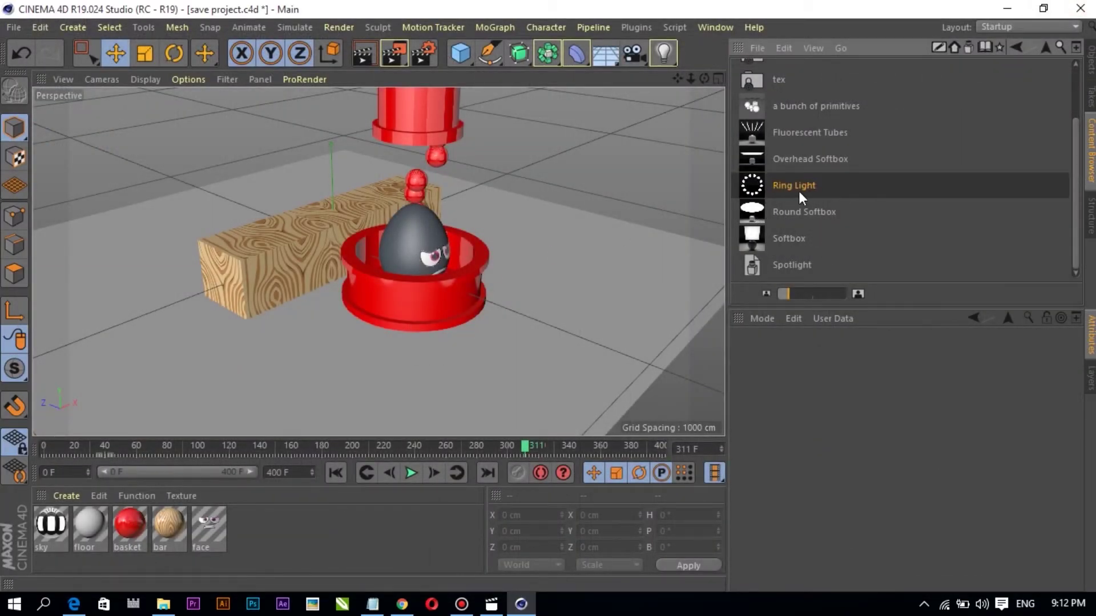
double_click(794, 190)
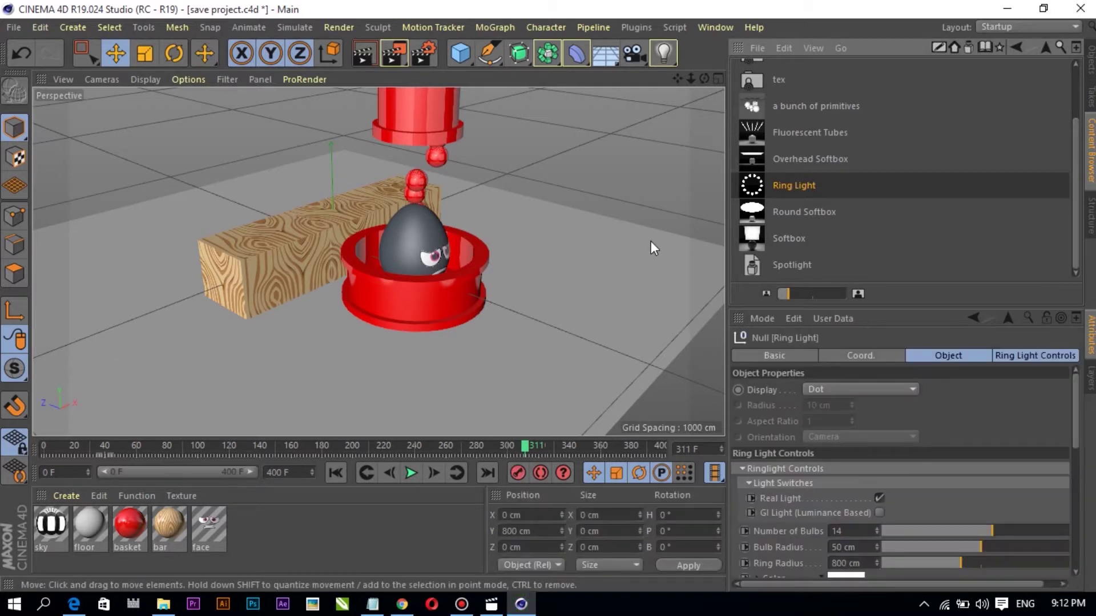
scroll(1069, 146, "up", 3)
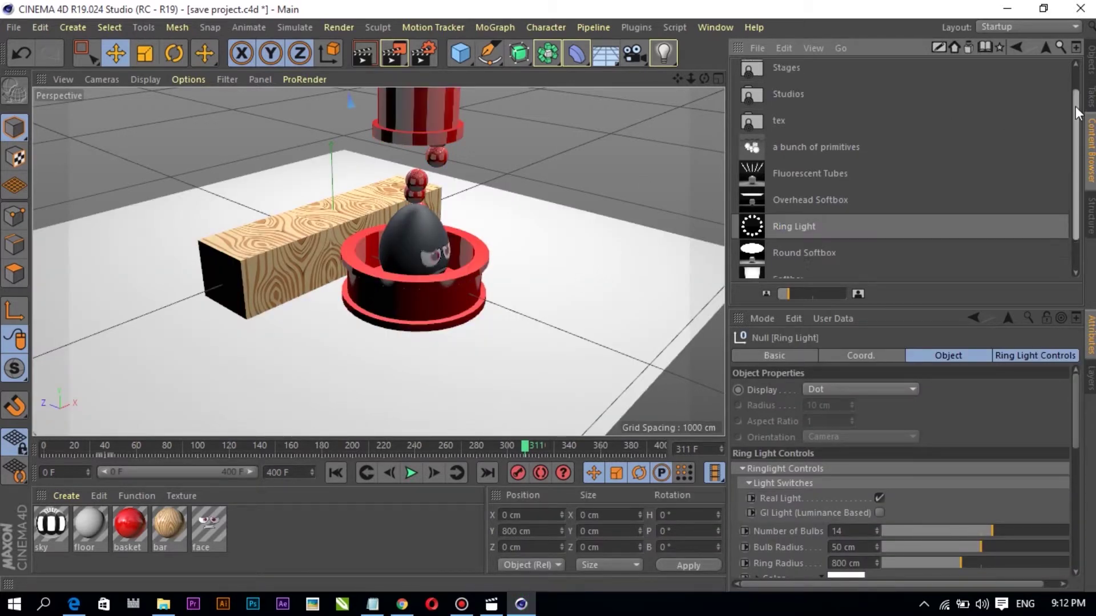
scroll(1069, 146, "up", 3)
left_click(1090, 63)
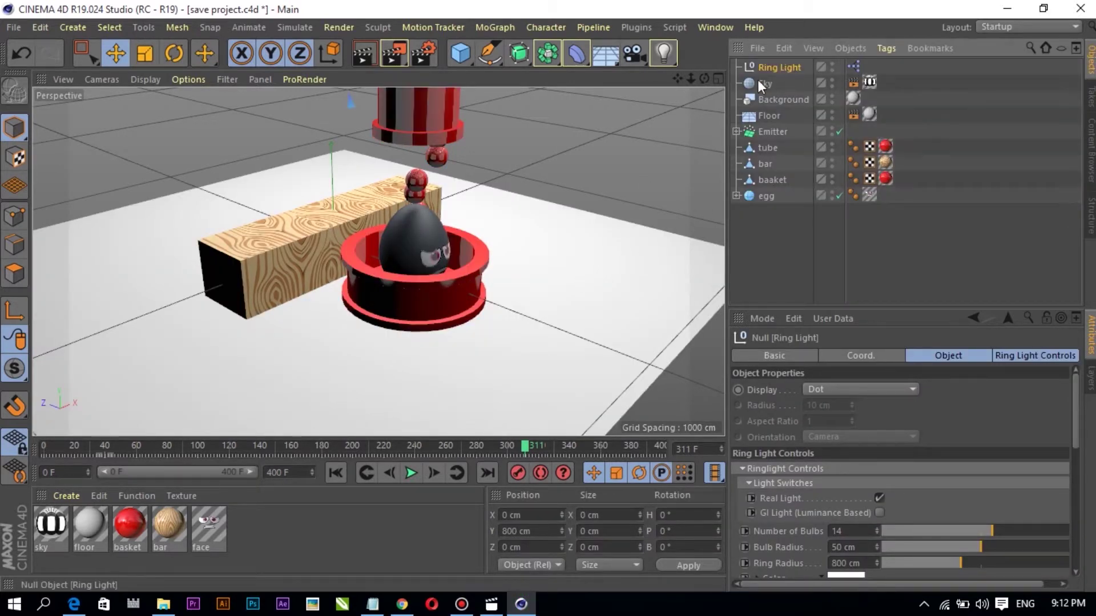
scroll(484, 271, "down", 3)
scroll(487, 220, "down", 2)
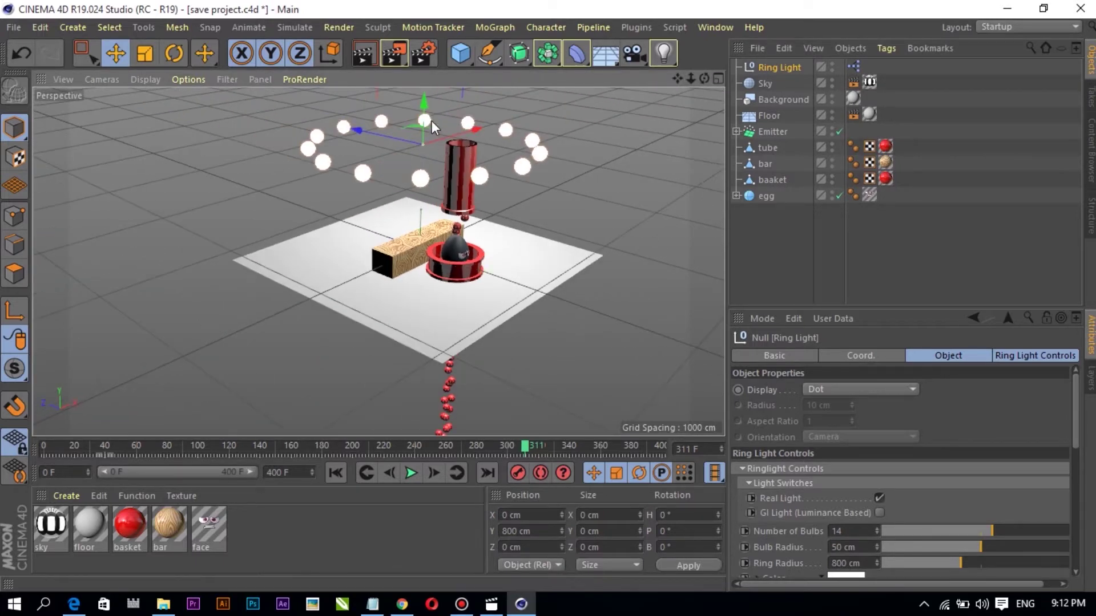
Move the Ring Light to Y 860.925 cm and Z -327.039 cm
left_click_drag(426, 98, 428, 91)
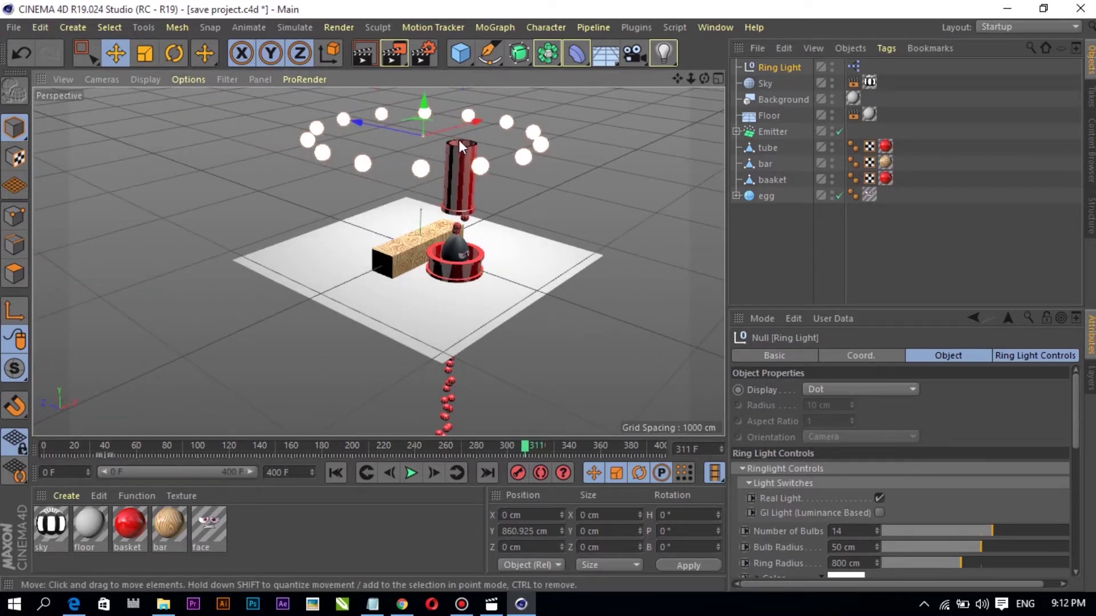
left_click_drag(363, 121, 398, 129)
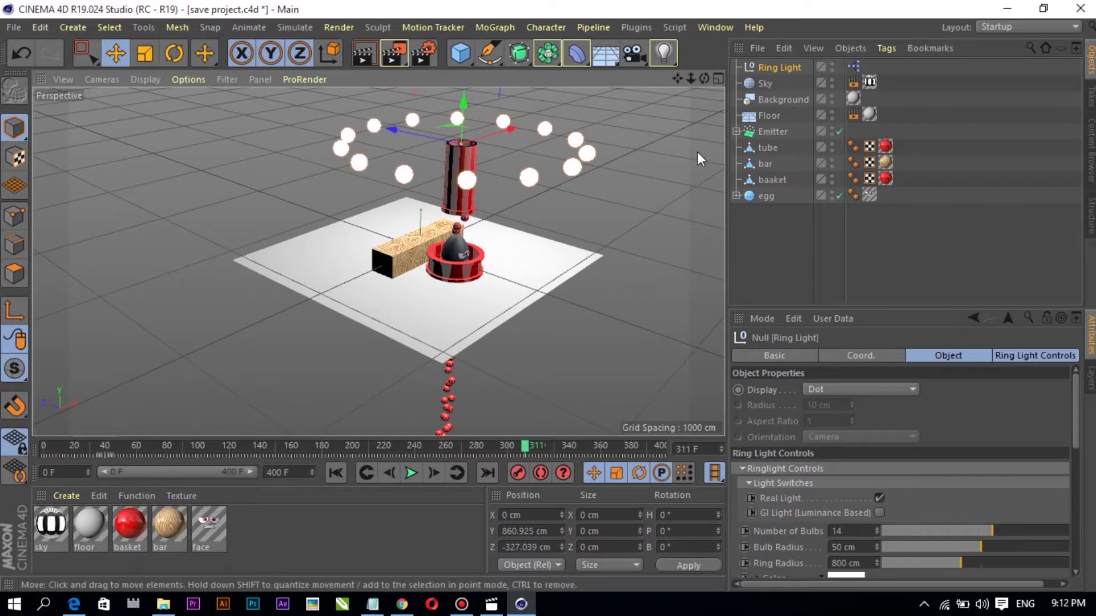
left_click_drag(698, 152, 484, 234, "alt")
scroll(484, 234, "up", 2)
scroll(484, 235, "up", 2)
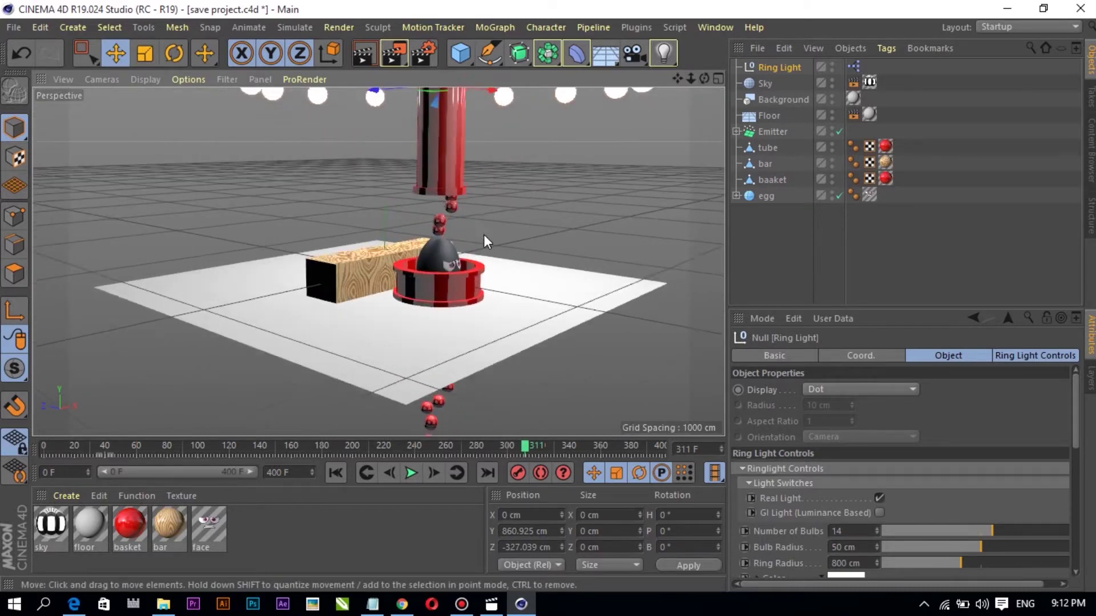
mouse_move(704, 78)
left_mouse_down()
mouse_move(674, 80)
mouse_move(729, 80)
mouse_move(694, 79)
left_mouse_up()
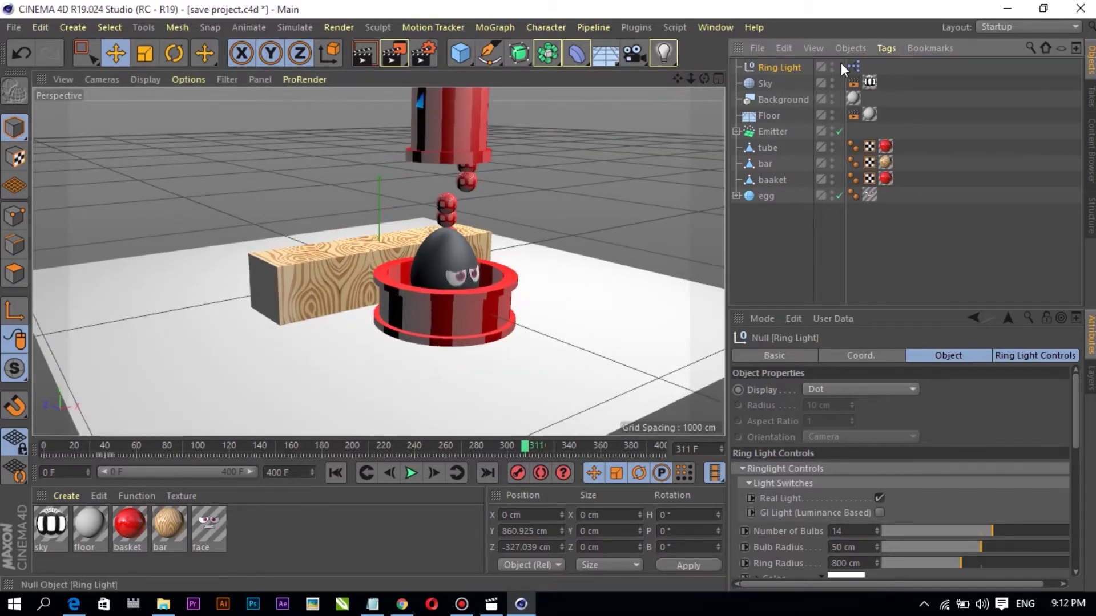
Drop the Ring Light Controls brightness slider from 100% to 84%
left_click(1045, 356)
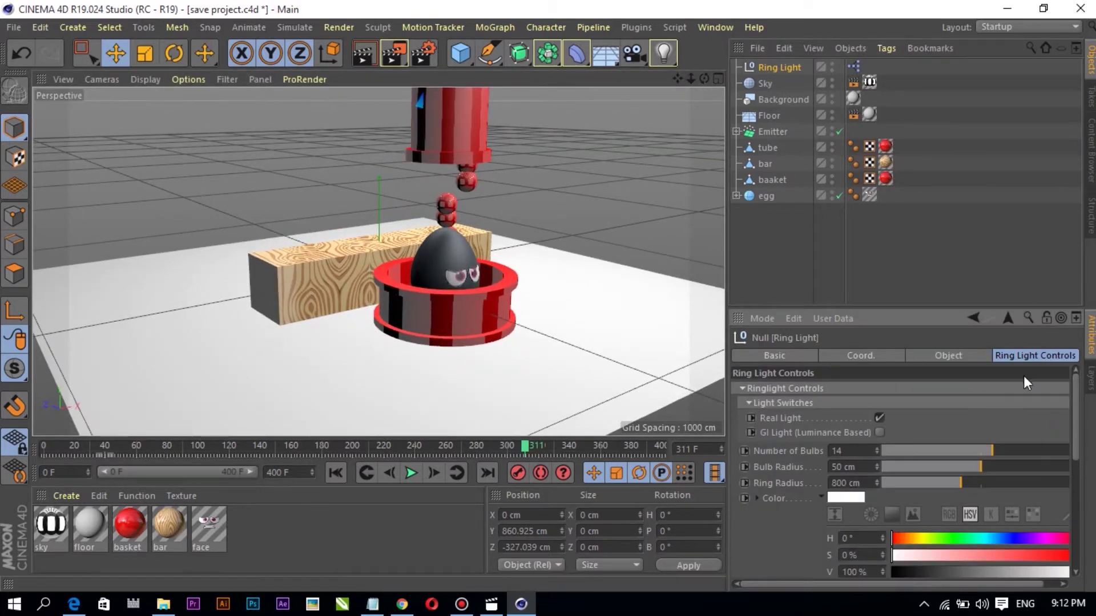
scroll(1034, 381, "down", 3)
scroll(1034, 381, "down", 3)
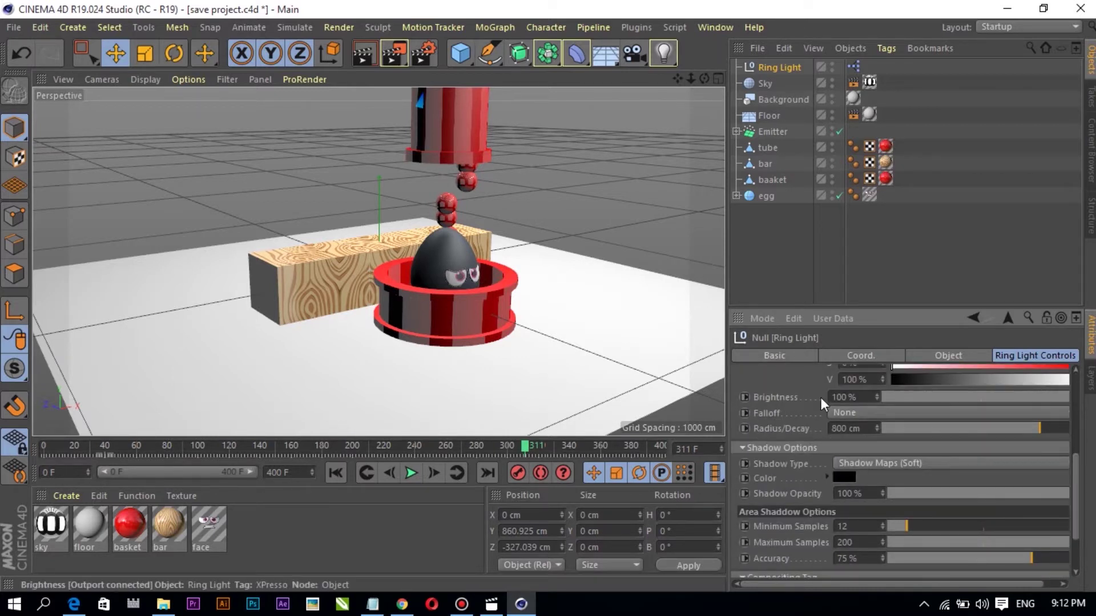
left_click(1055, 397)
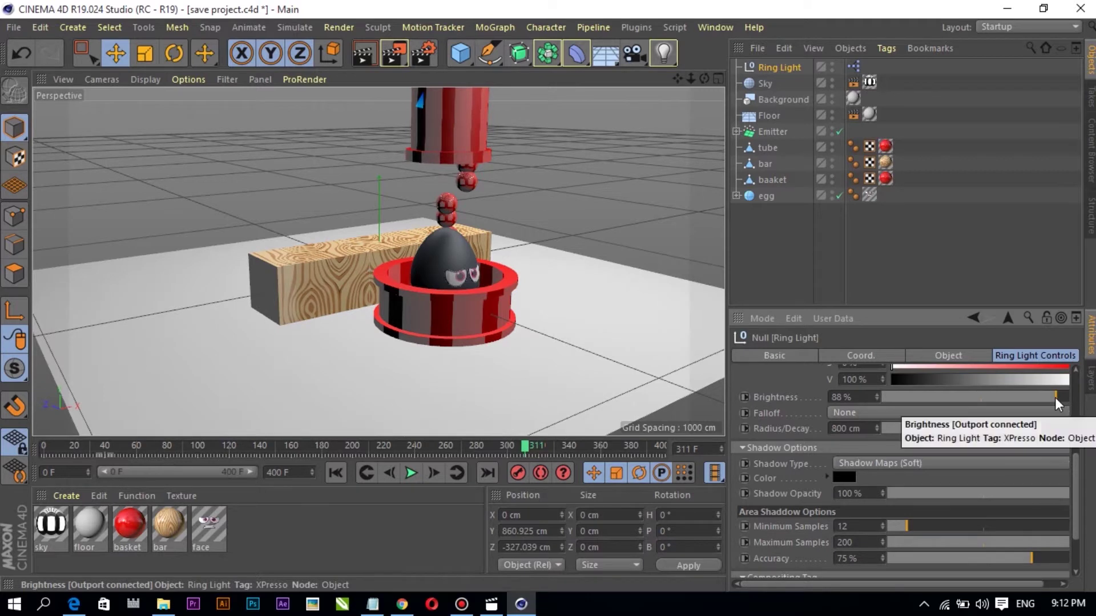
left_click(1050, 397)
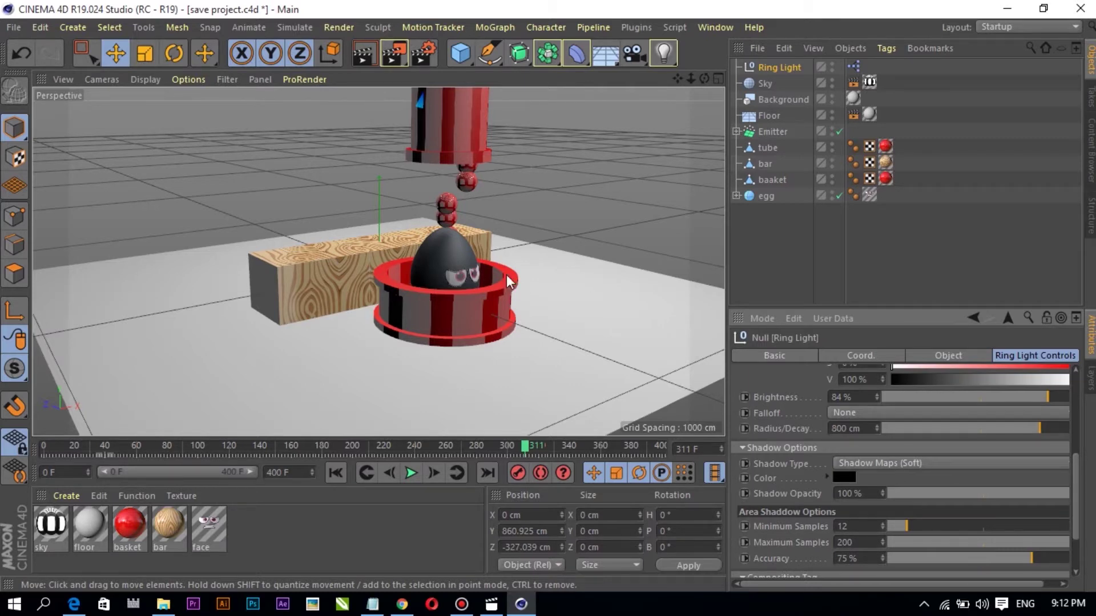
Orbit and zoom around the egg and basket, then bring up Render Settings
left_click_drag(703, 80, 652, 146)
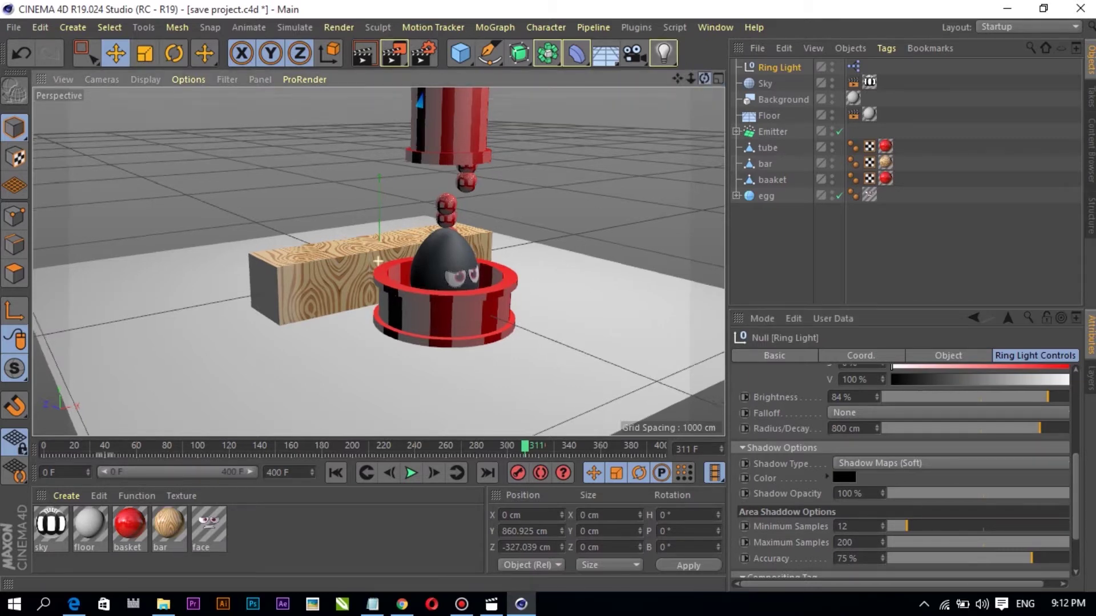
scroll(340, 303, "up", 2)
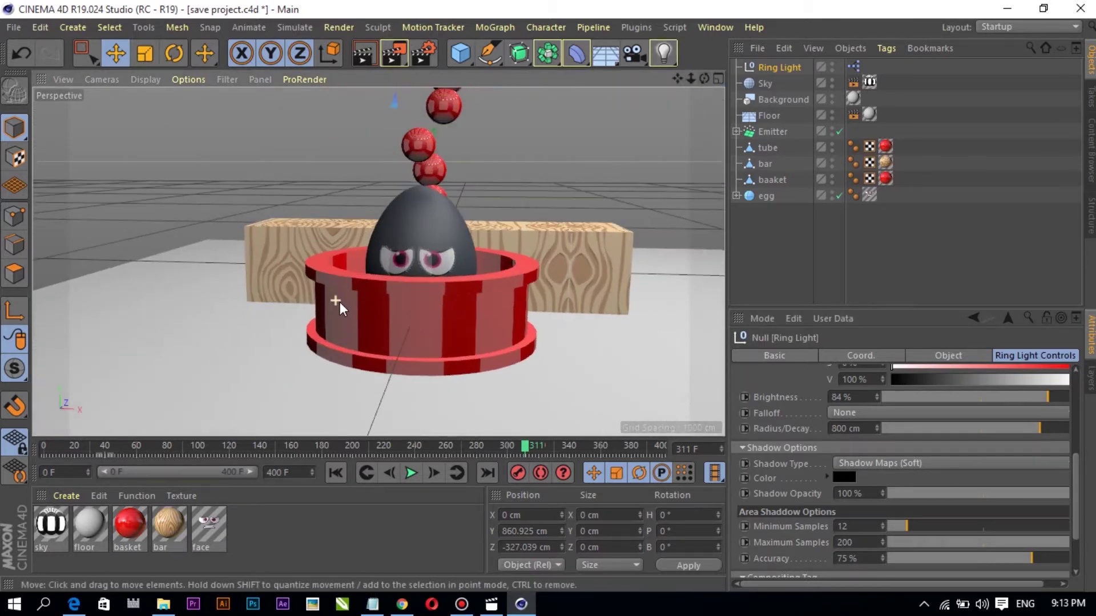
scroll(377, 290, "up", 2)
scroll(635, 256, "down", 3)
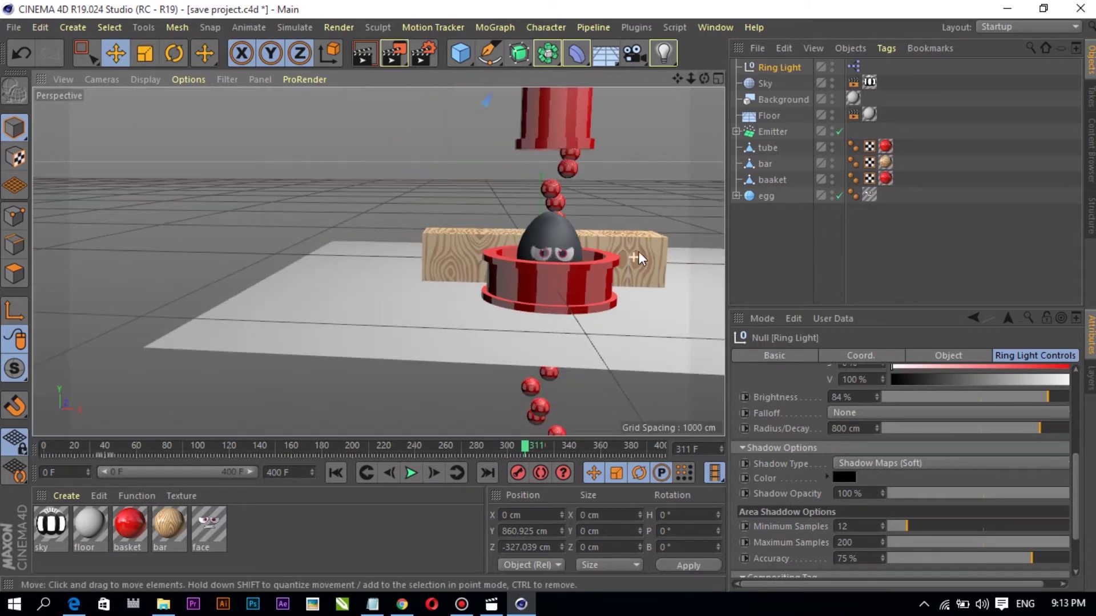
mouse_move(703, 79)
left_mouse_down()
mouse_move(657, 103)
mouse_move(625, 140)
left_mouse_up()
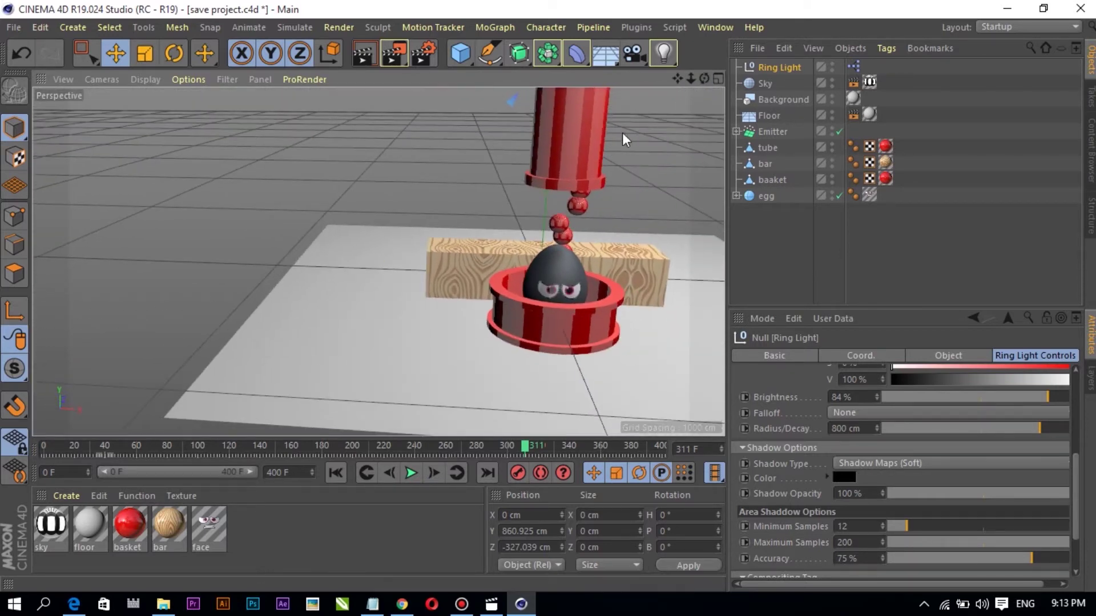
scroll(603, 127, "up", 2)
left_click_drag(676, 79, 657, 115)
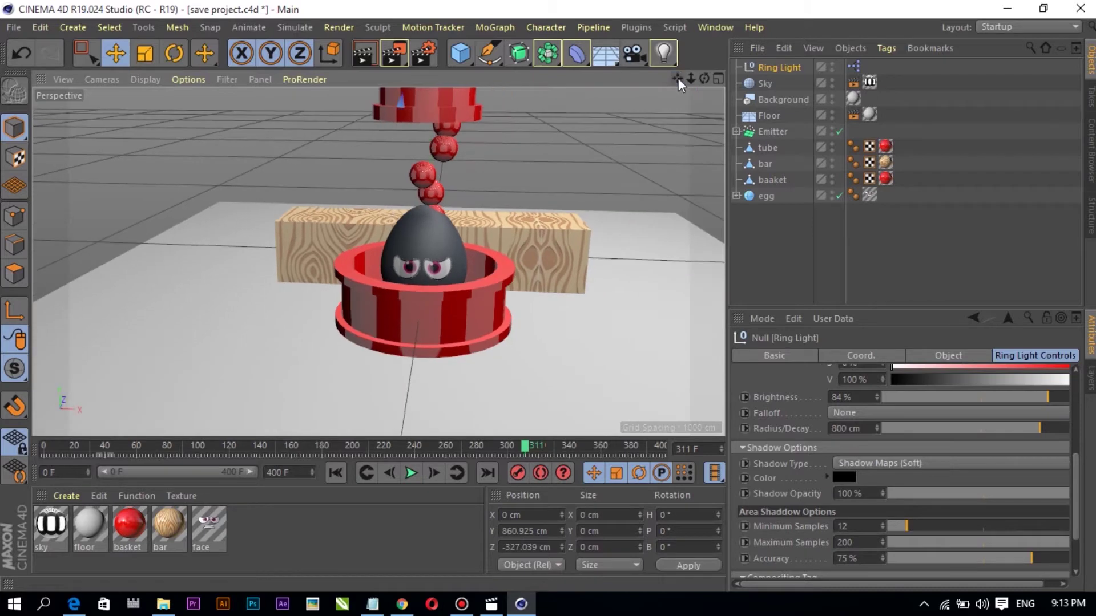
left_click_drag(704, 79, 680, 86)
left_click_drag(377, 261, 411, 297, "alt")
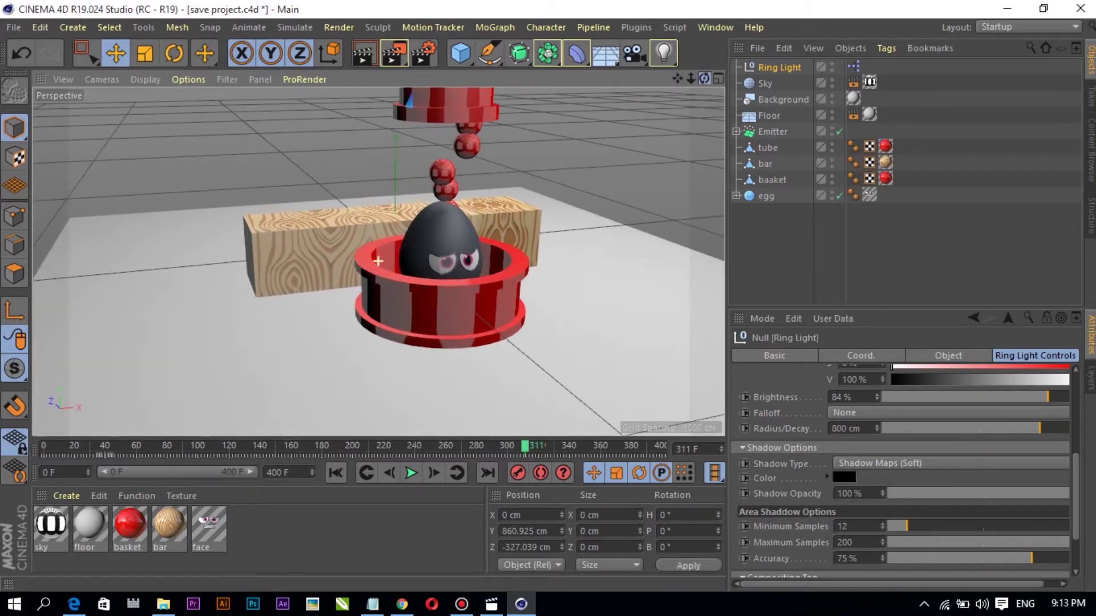
left_click_drag(676, 79, 682, 99)
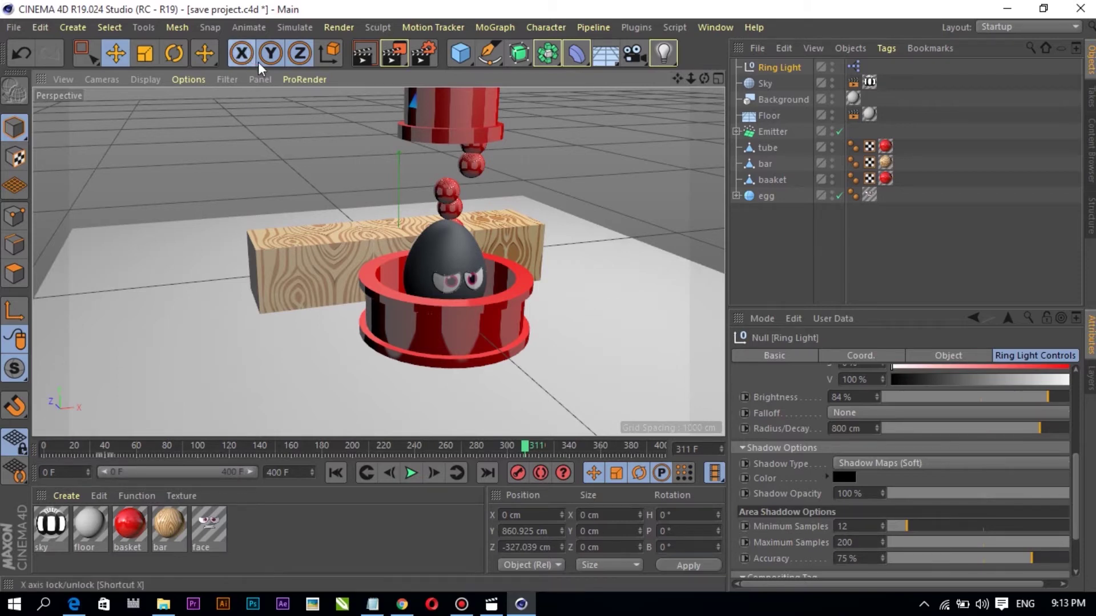
left_click(427, 54)
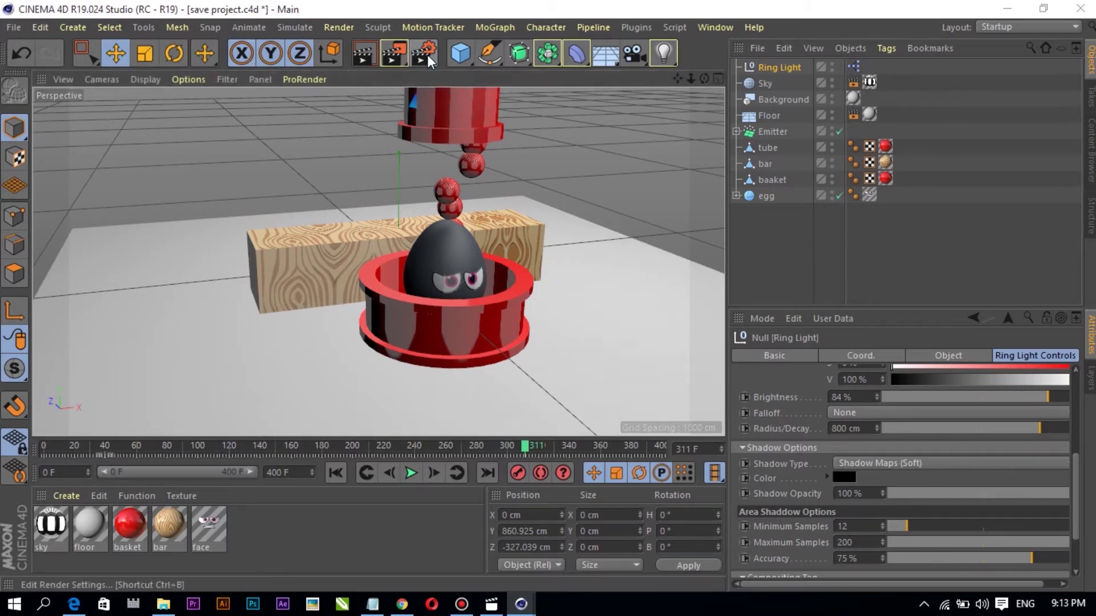
Add Global Illumination and Ambient Occlusion effects, with AO Maximum Samples set to 10
left_click(178, 227)
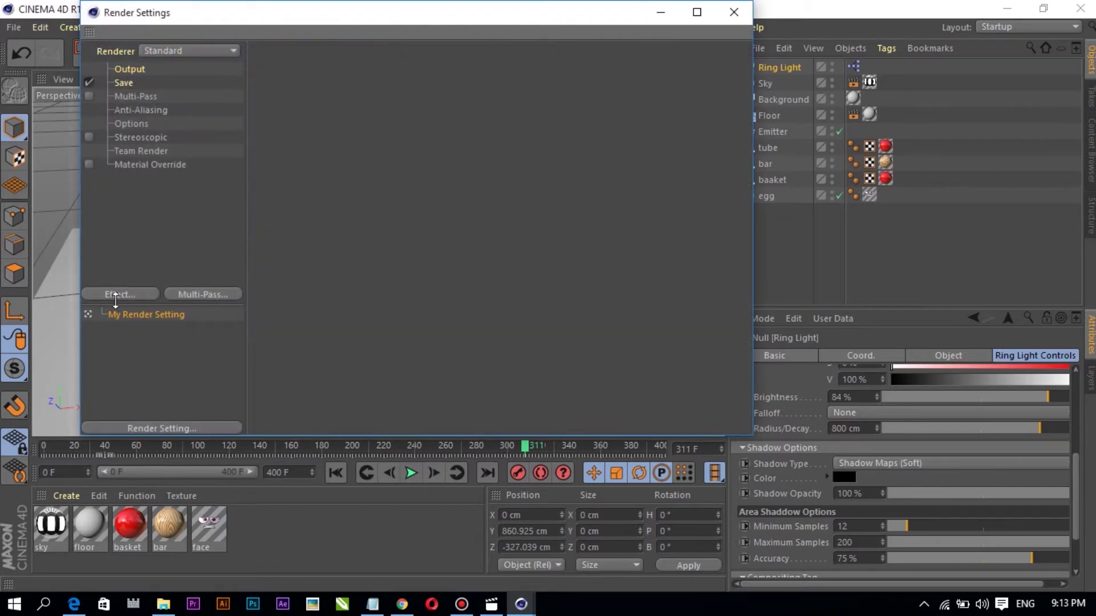
left_click(121, 296)
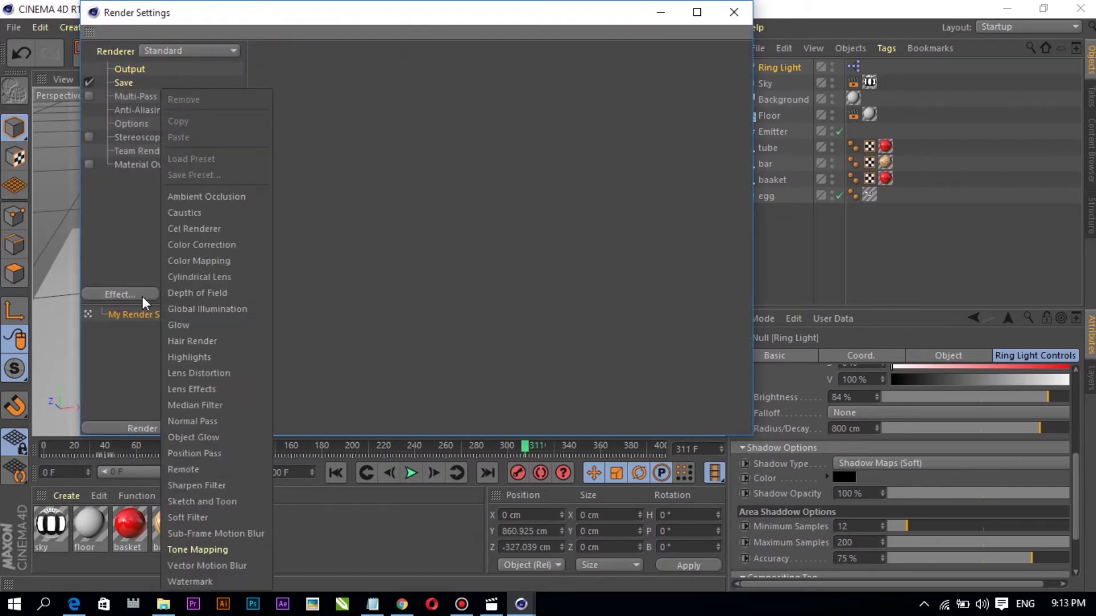
left_click(197, 311)
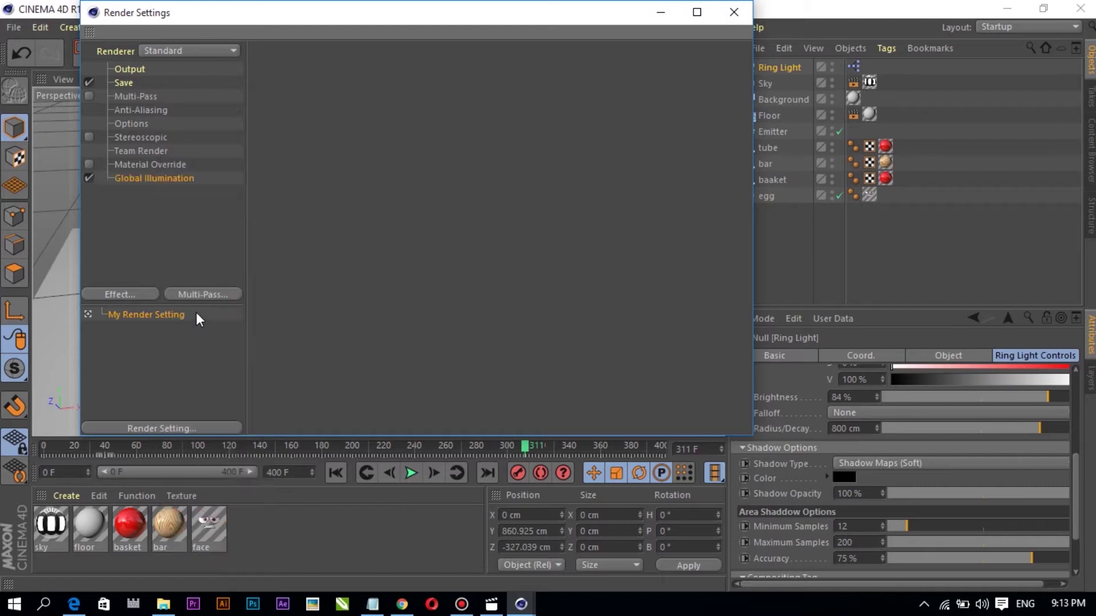
left_click(127, 297)
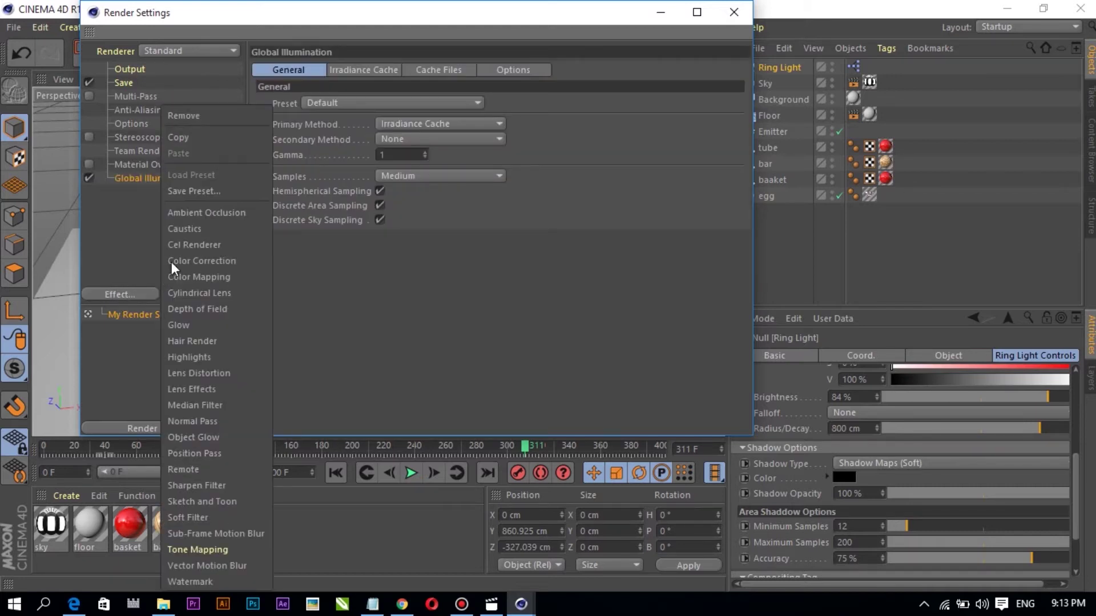
left_click(193, 215)
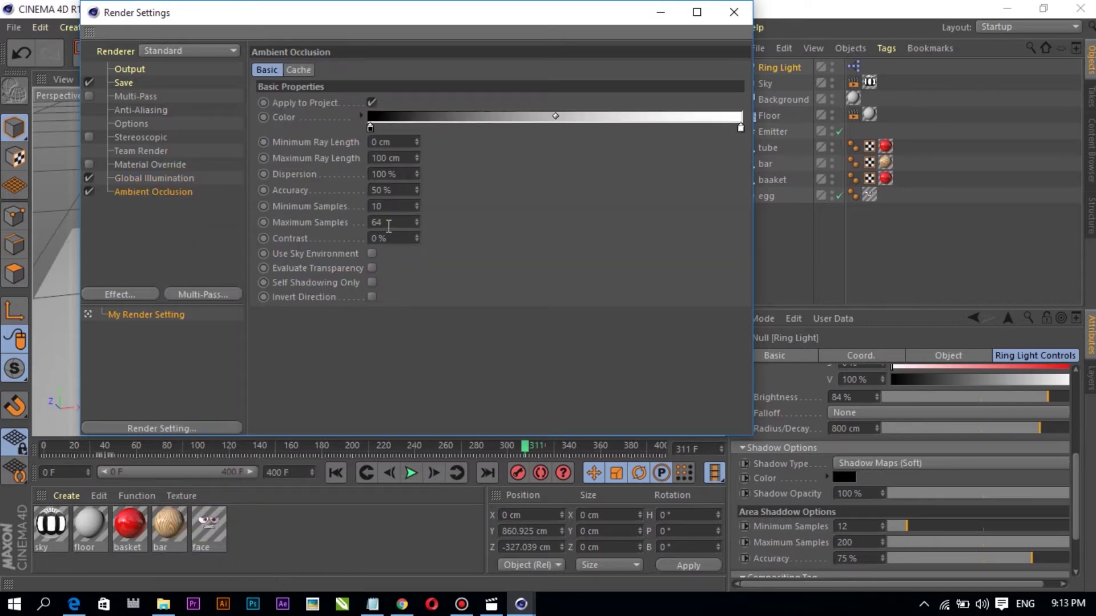
left_click_drag(389, 226, 370, 223)
type("100")
key("Return")
key("Return")
Set the Global Illumination samples to High
left_click(183, 179)
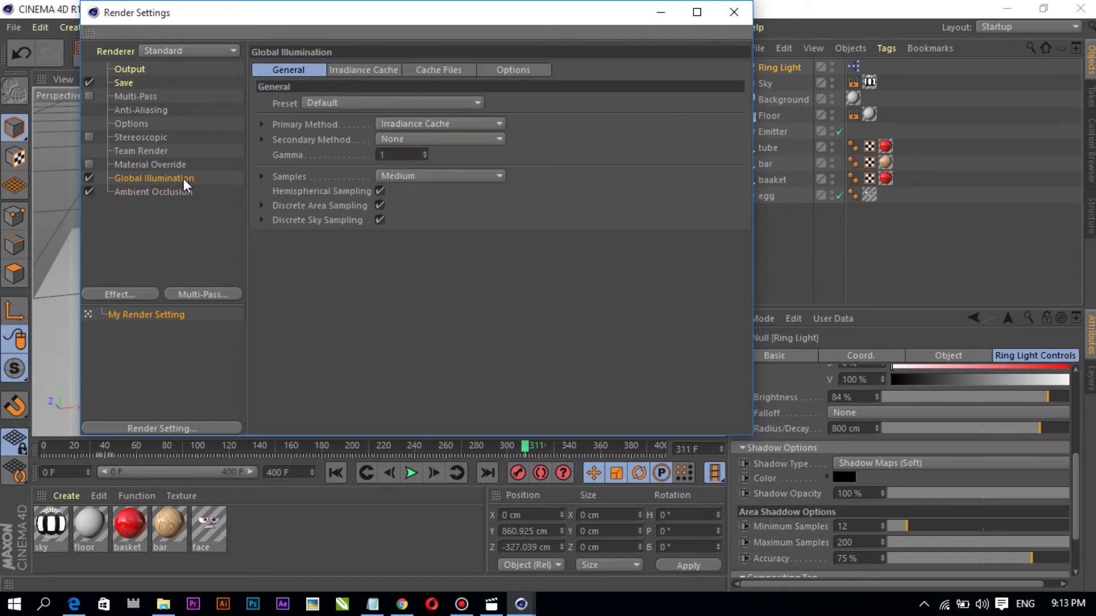
left_click(423, 176)
left_click(440, 258)
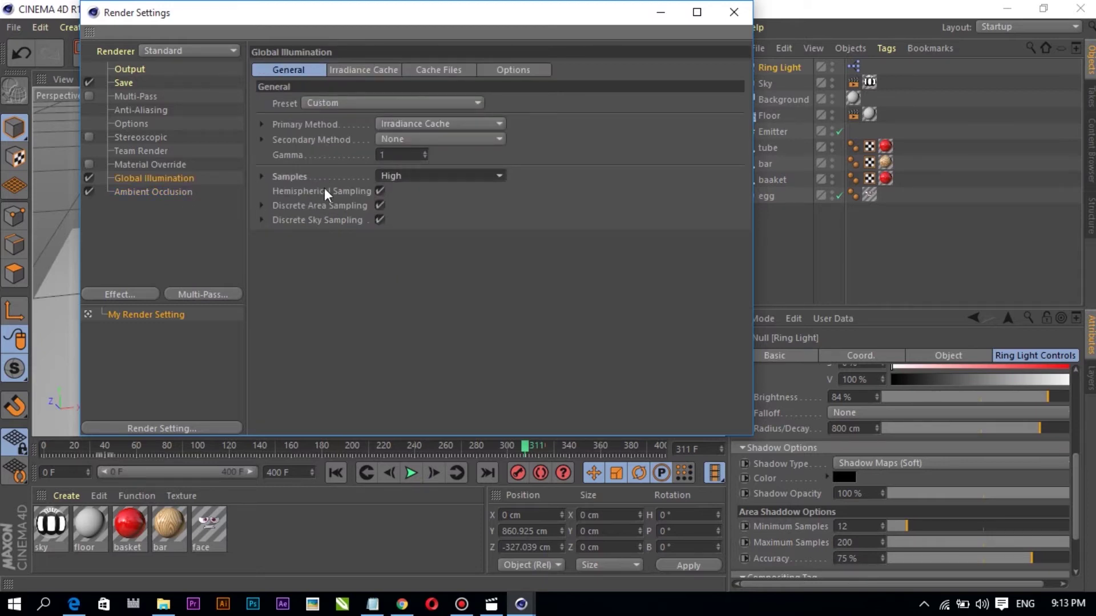
left_click(422, 177)
left_click(402, 241)
left_click(413, 177)
left_click(409, 259)
left_click(141, 97)
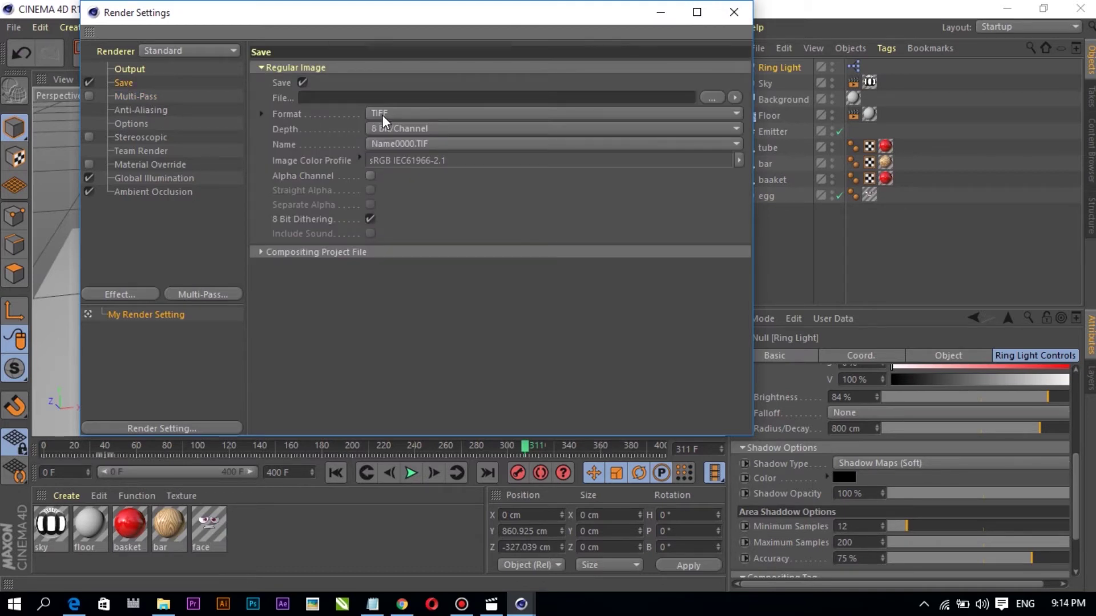
Change the saved image format from TIFF to PNG
left_click(397, 113)
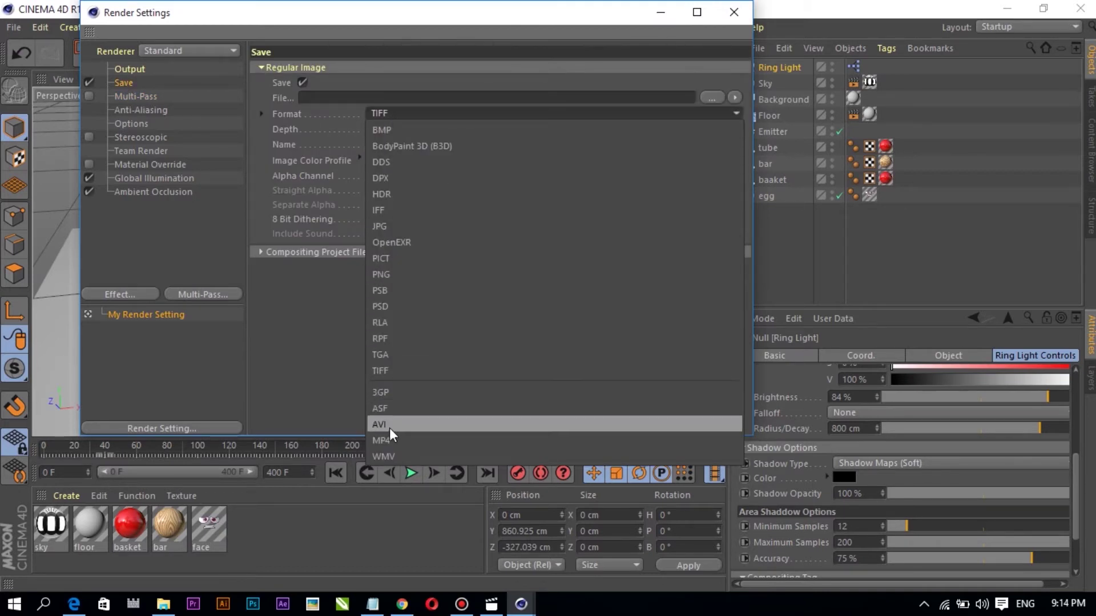
left_click(395, 275)
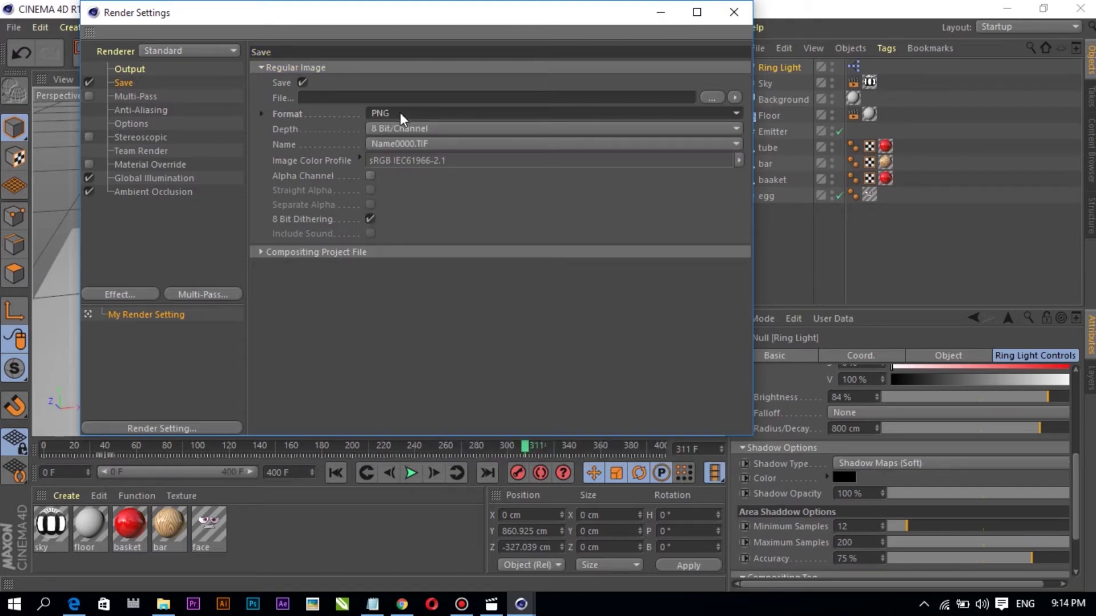
left_click(124, 68)
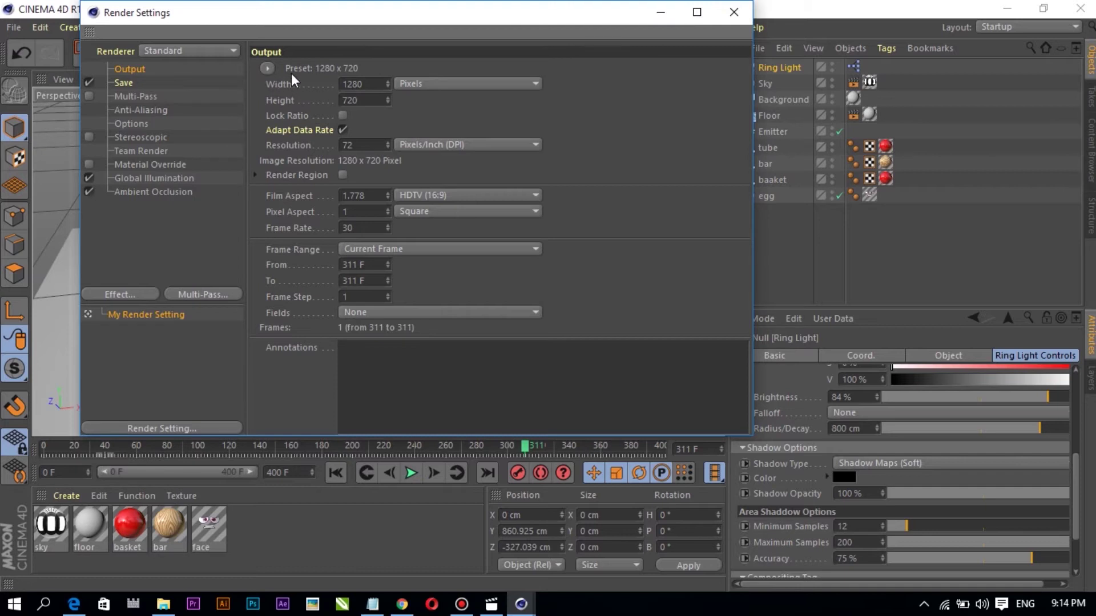
double_click(368, 84)
Try the 1280 x 1024 and 1280 x 720 resolution presets
left_click(271, 67)
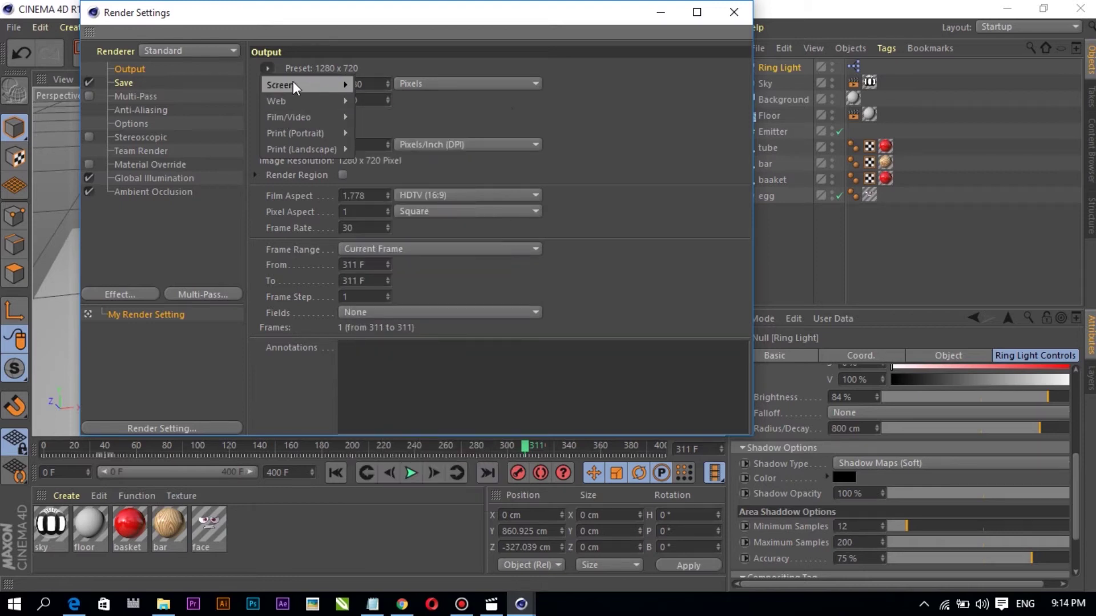
mouse_move(304, 85)
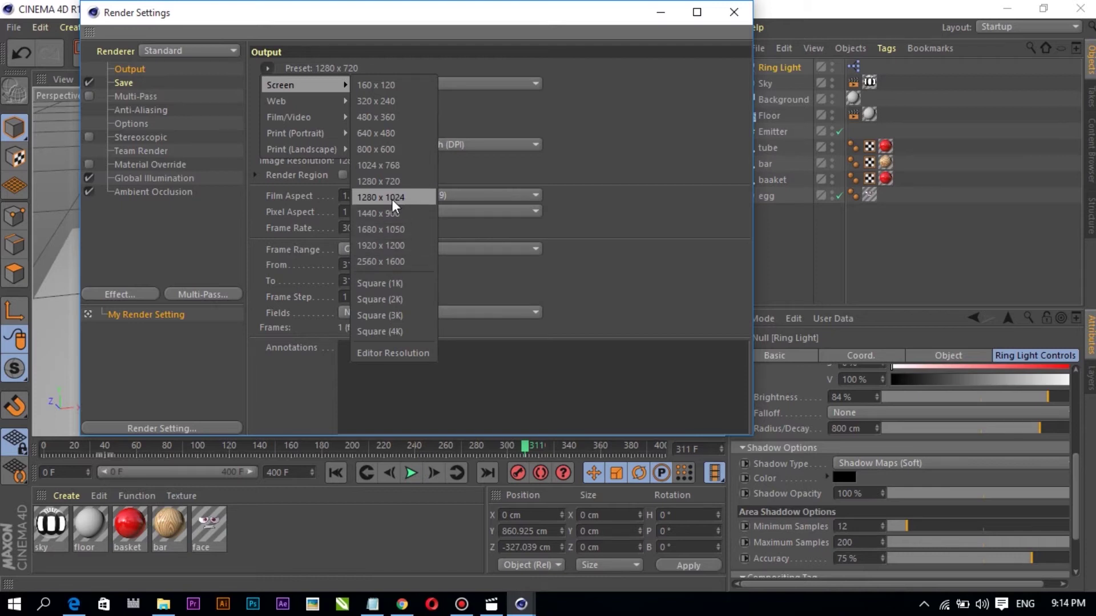
left_click(392, 198)
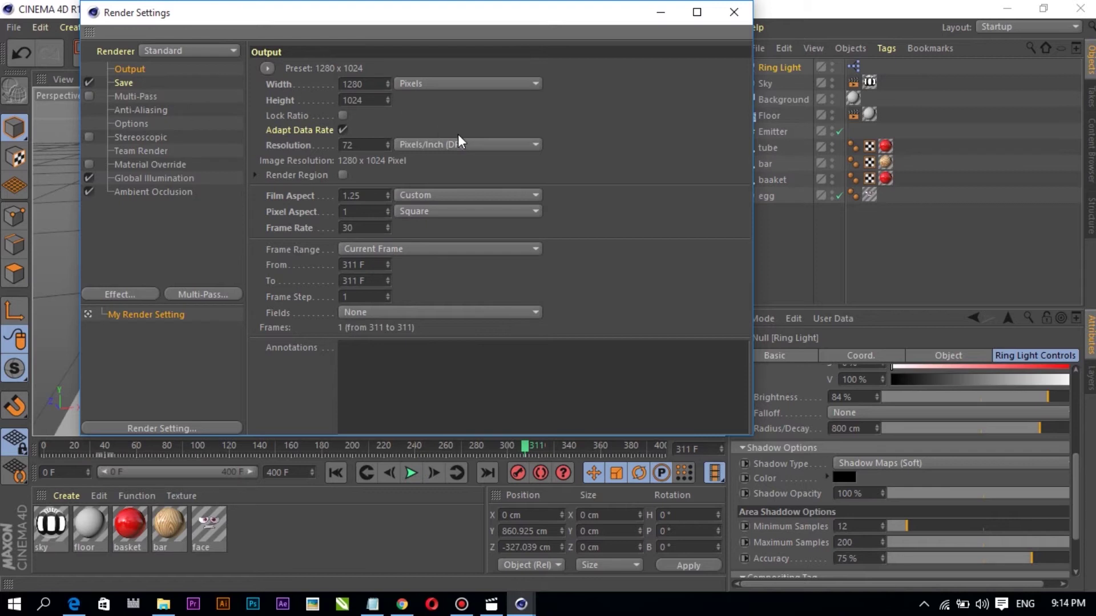
left_click(266, 69)
mouse_move(291, 84)
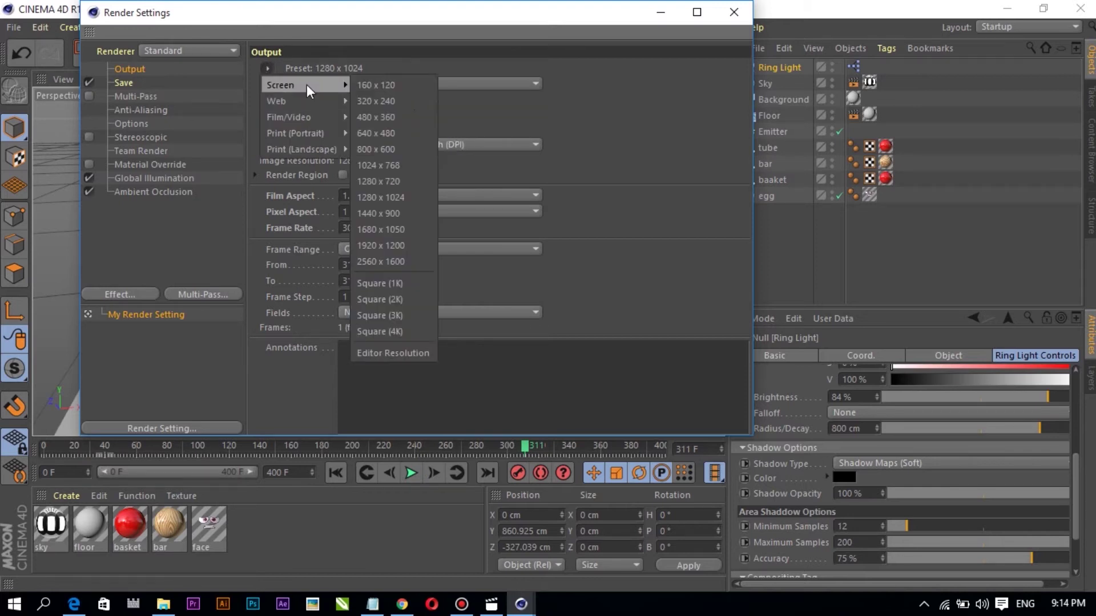
left_click(396, 180)
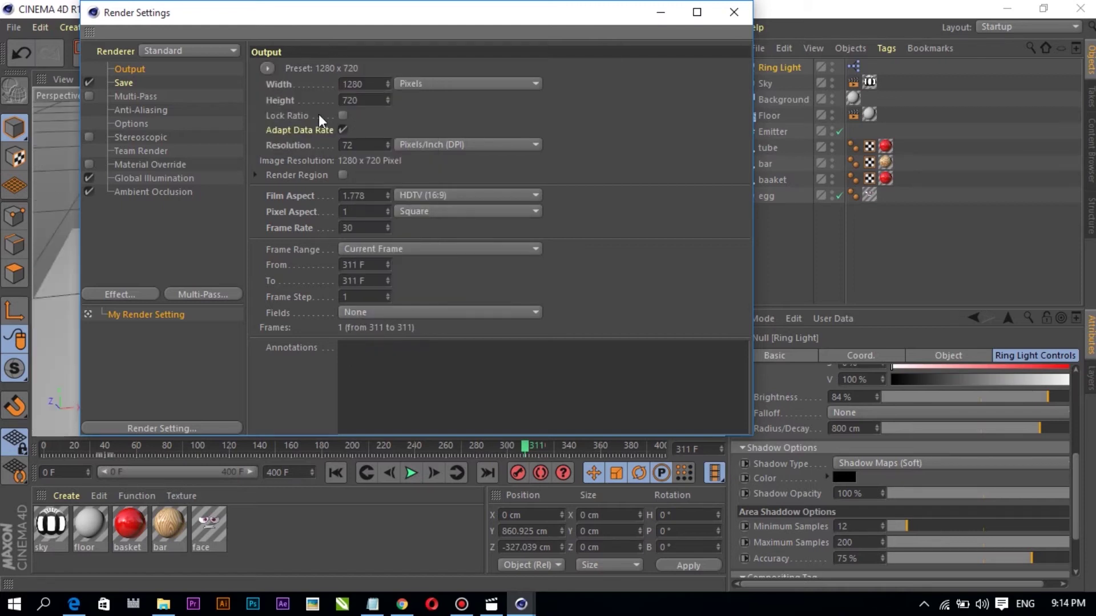
left_click(272, 70)
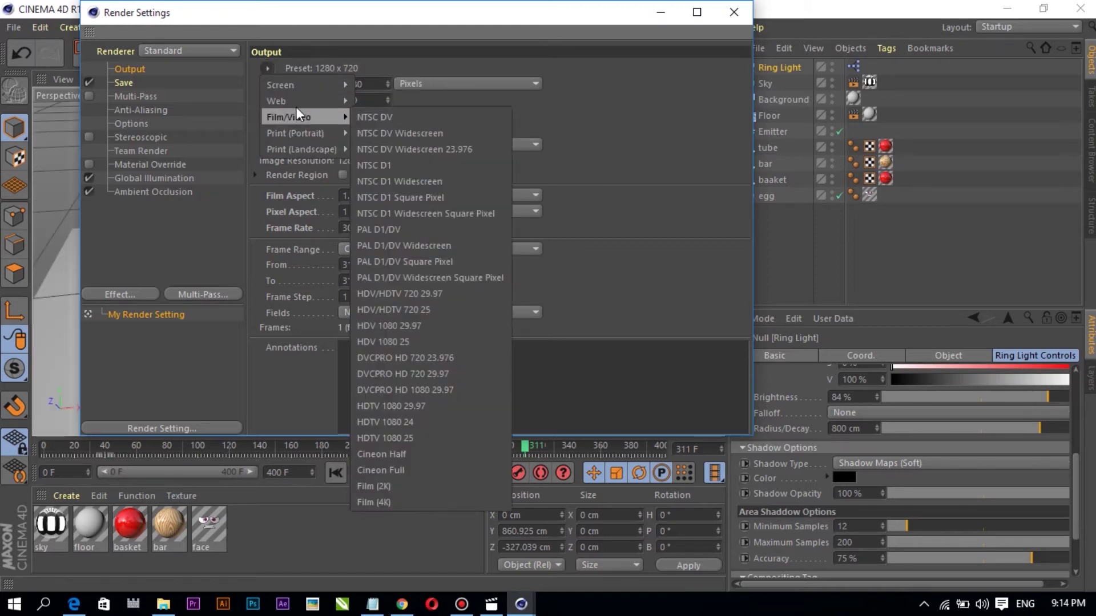
mouse_move(291, 84)
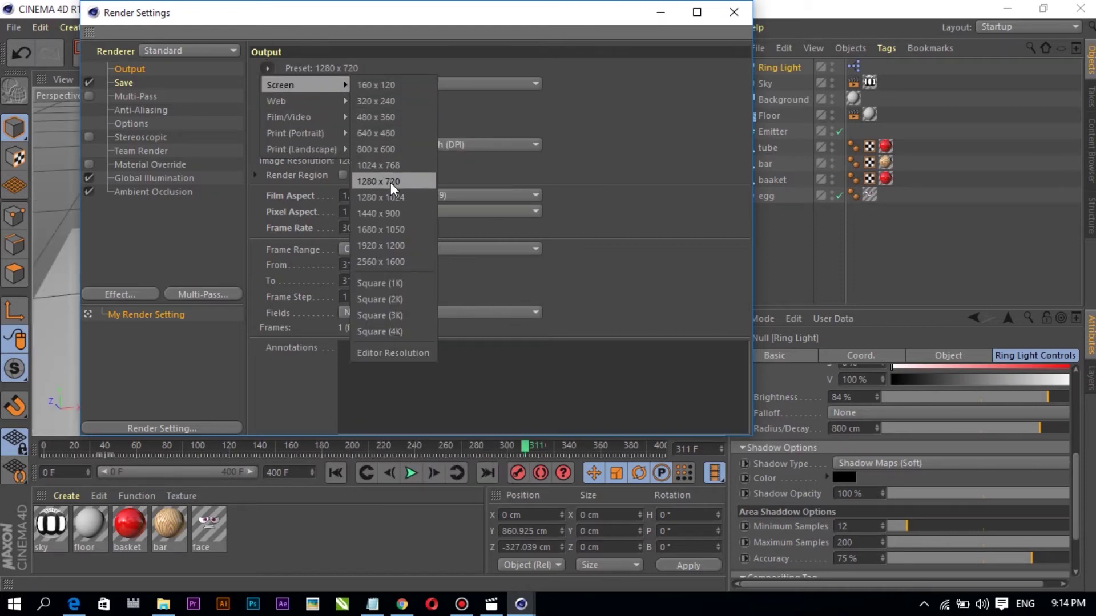
left_click(395, 200)
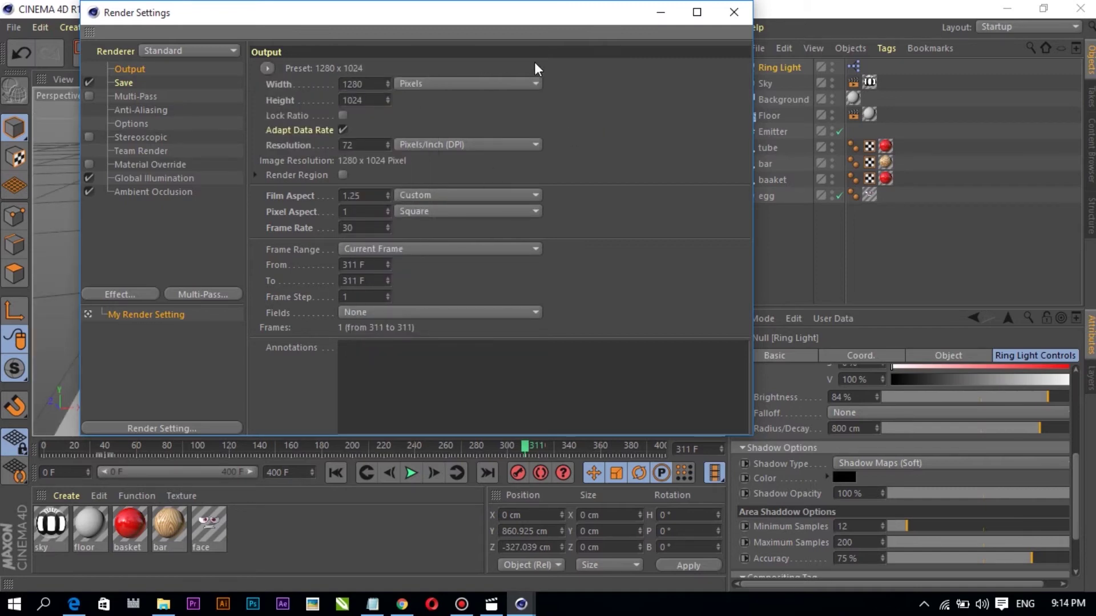
left_click_drag(530, 13, 803, 270)
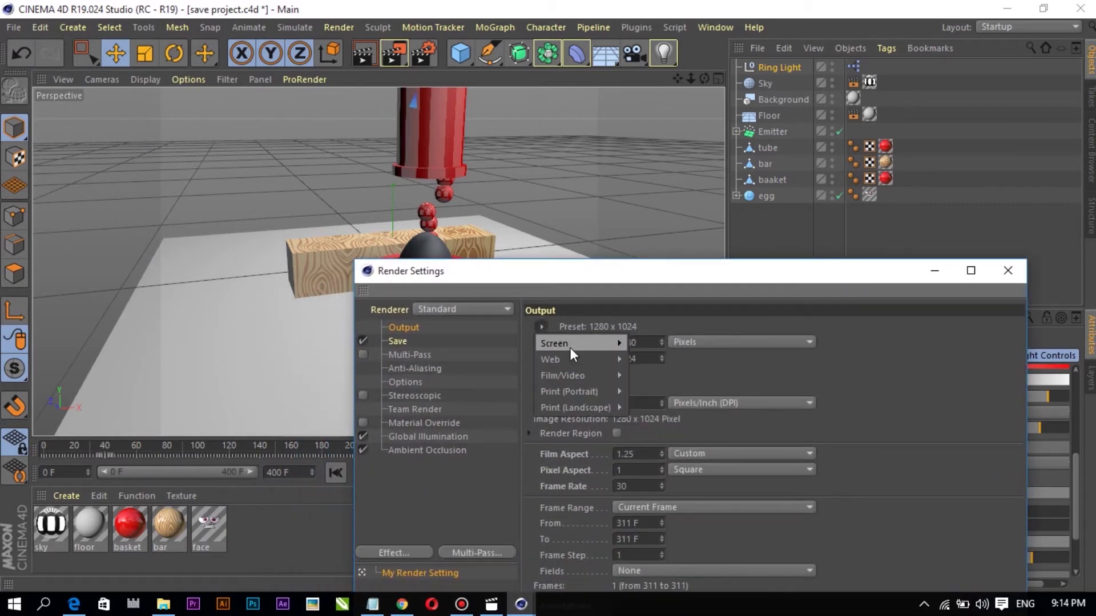
left_click(541, 327)
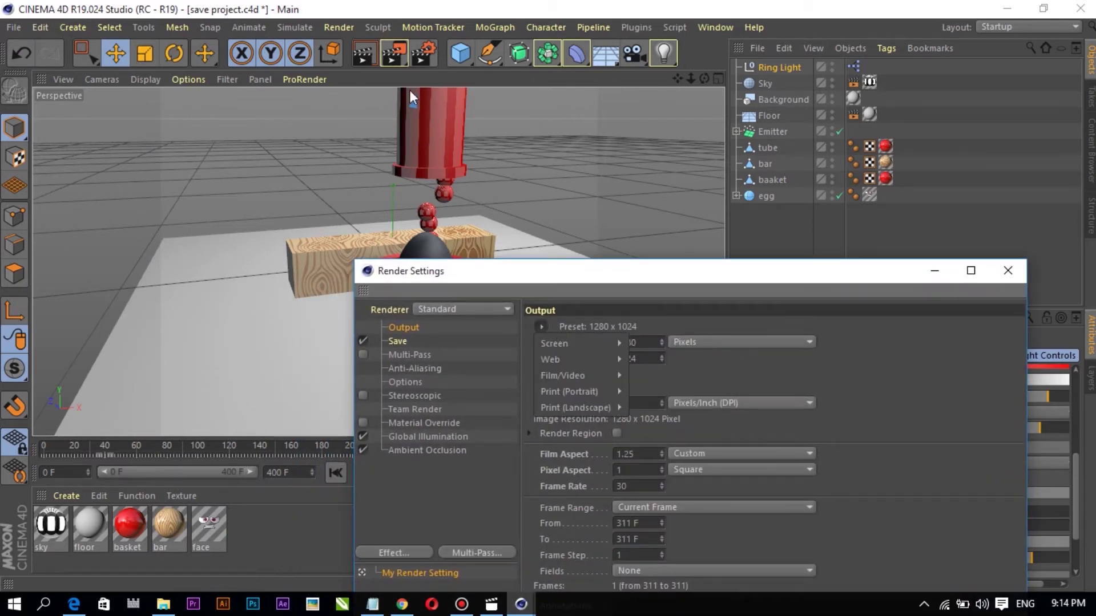
mouse_move(554, 344)
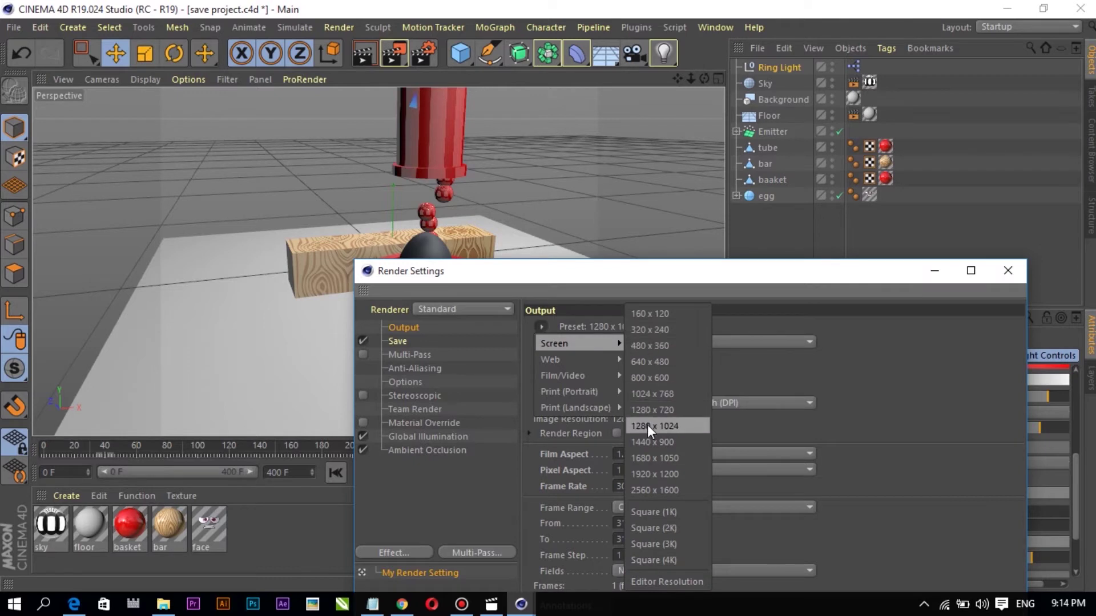
left_click(650, 414)
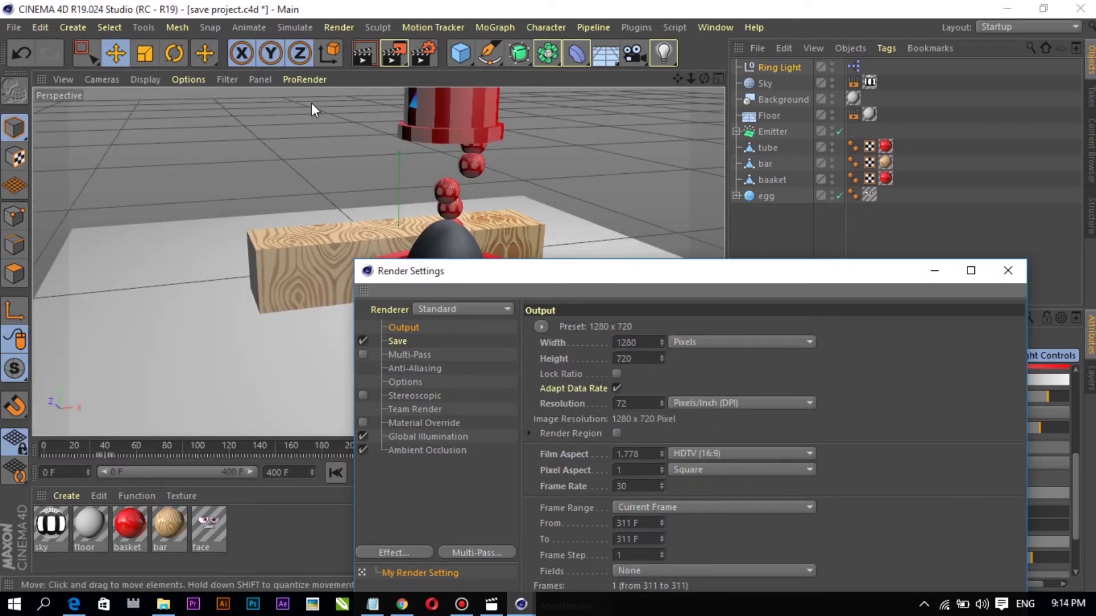
left_click(541, 327)
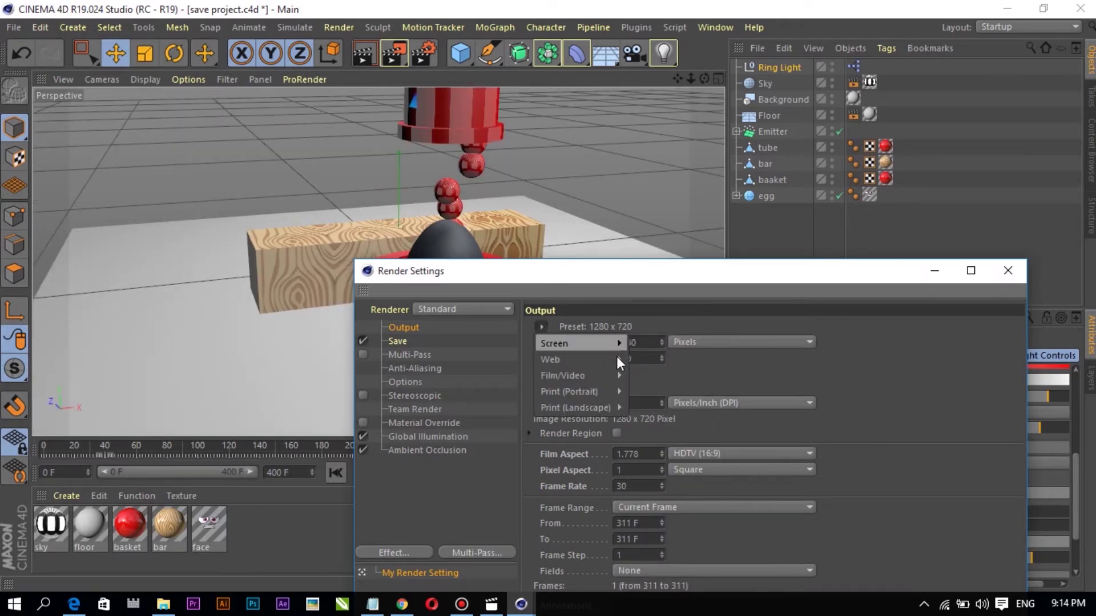
mouse_move(565, 344)
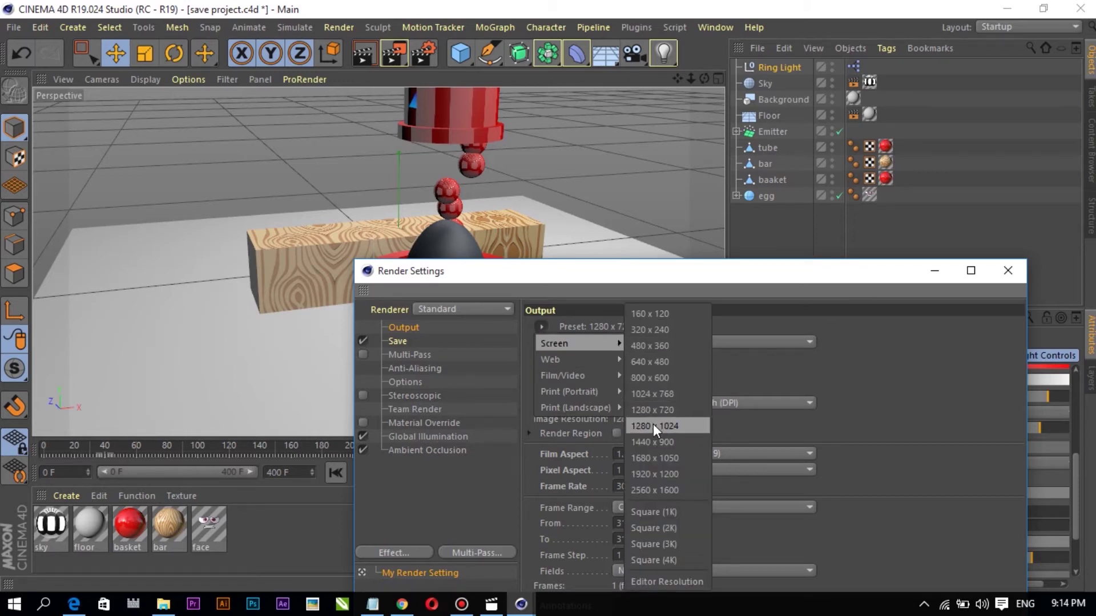
left_click(657, 425)
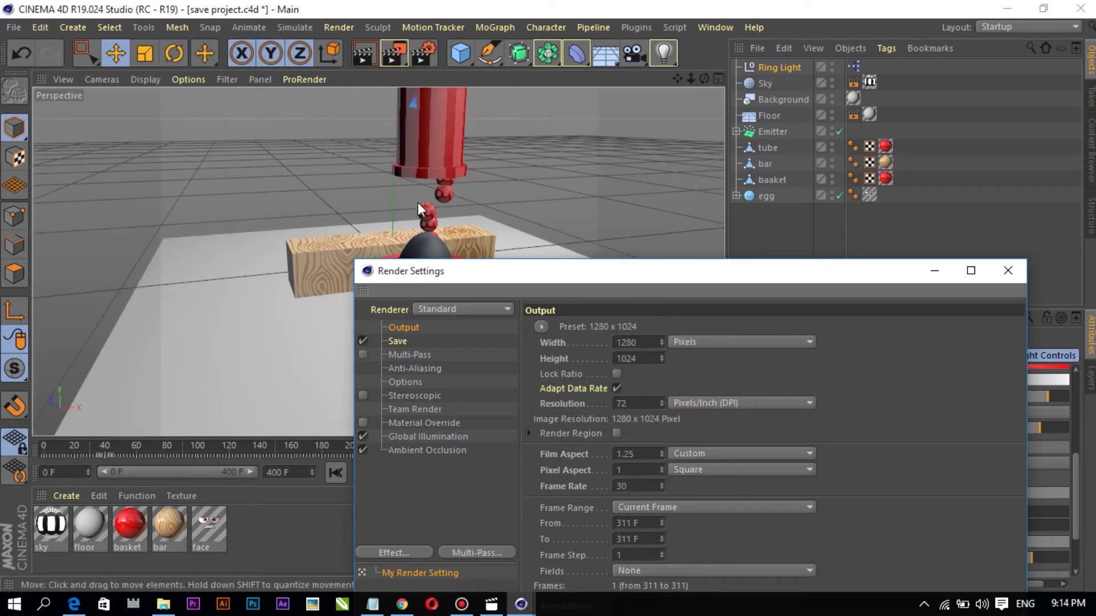
left_click_drag(588, 287, 579, 285)
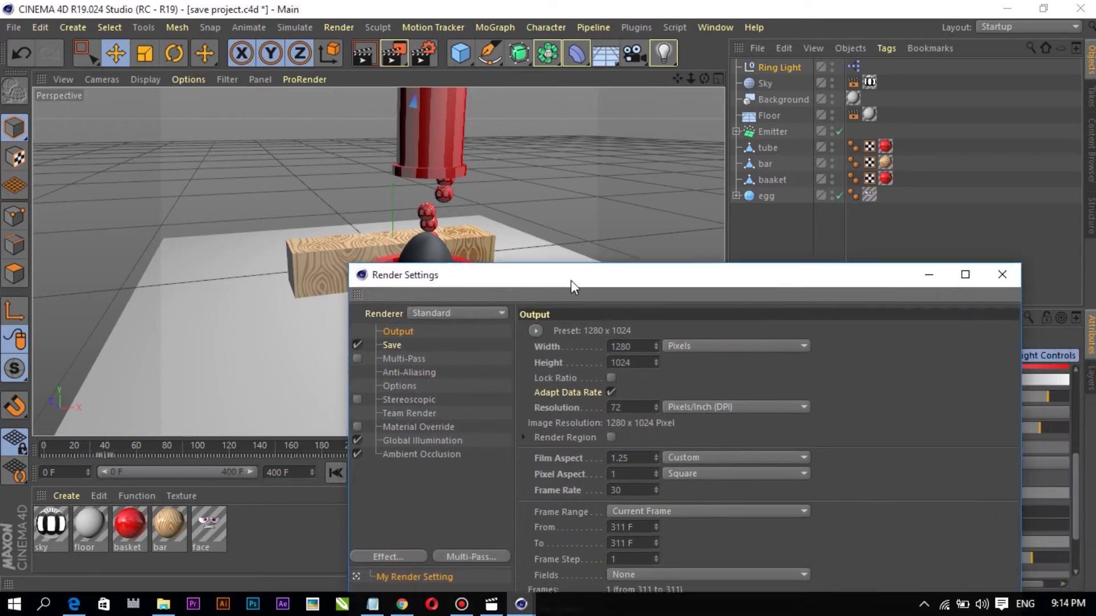
Apply the Film/Video HDV 1080 29.97 preset for 1440 x 1080 output
left_click(538, 324)
mouse_move(555, 373)
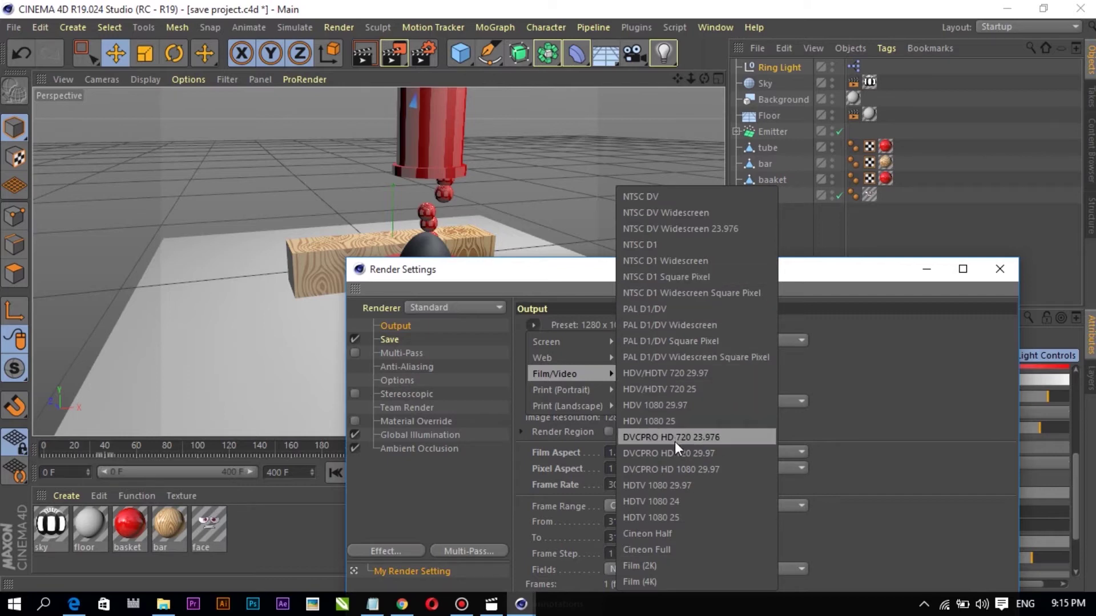
left_click(669, 406)
mouse_move(546, 277)
left_mouse_down()
mouse_move(634, 424)
mouse_move(482, 288)
left_mouse_up()
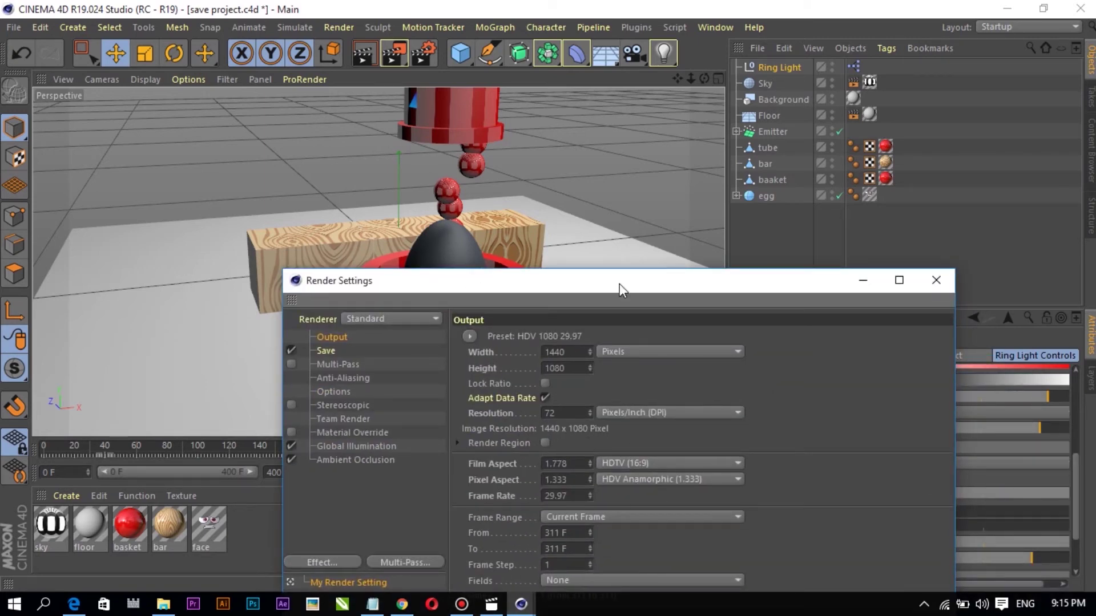
left_click_drag(618, 284, 658, 151)
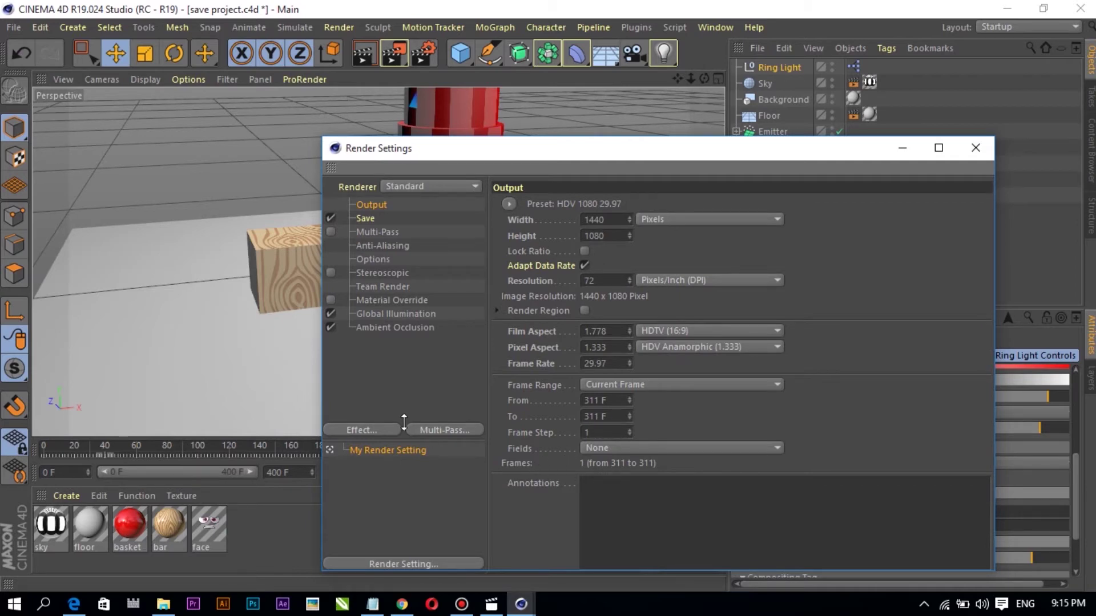
Close Render Settings and render the active viewport with Global Illumination
left_click(975, 148)
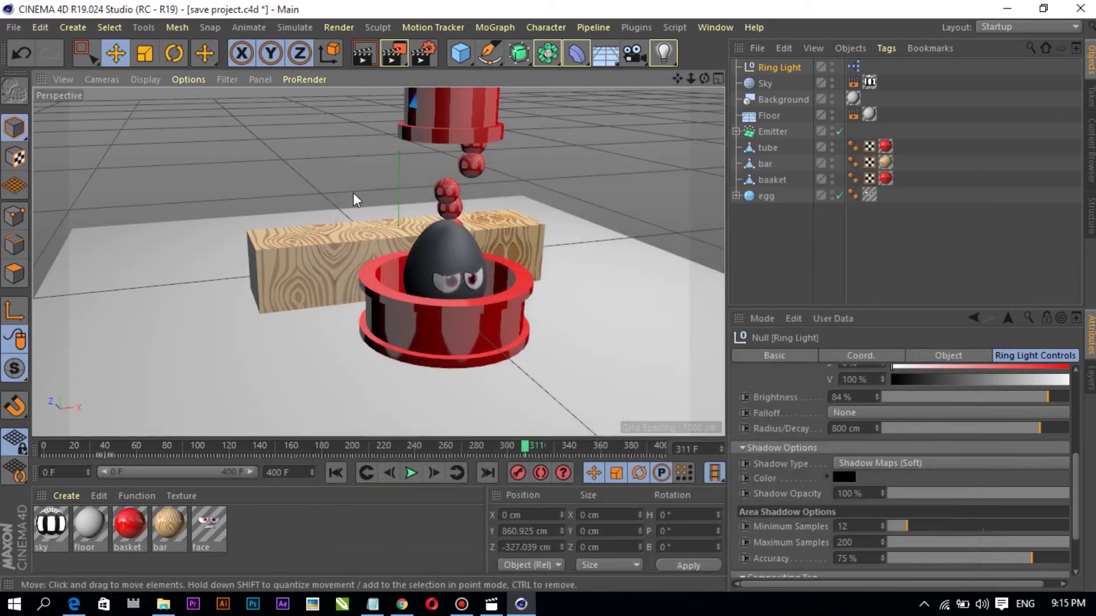
left_click(365, 50)
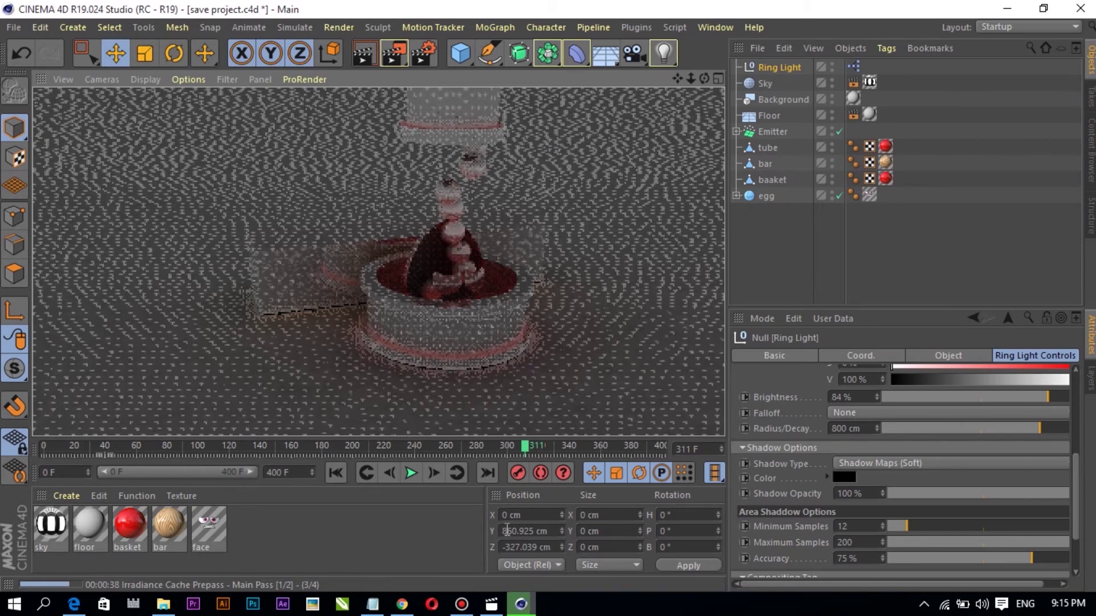
left_click(493, 607)
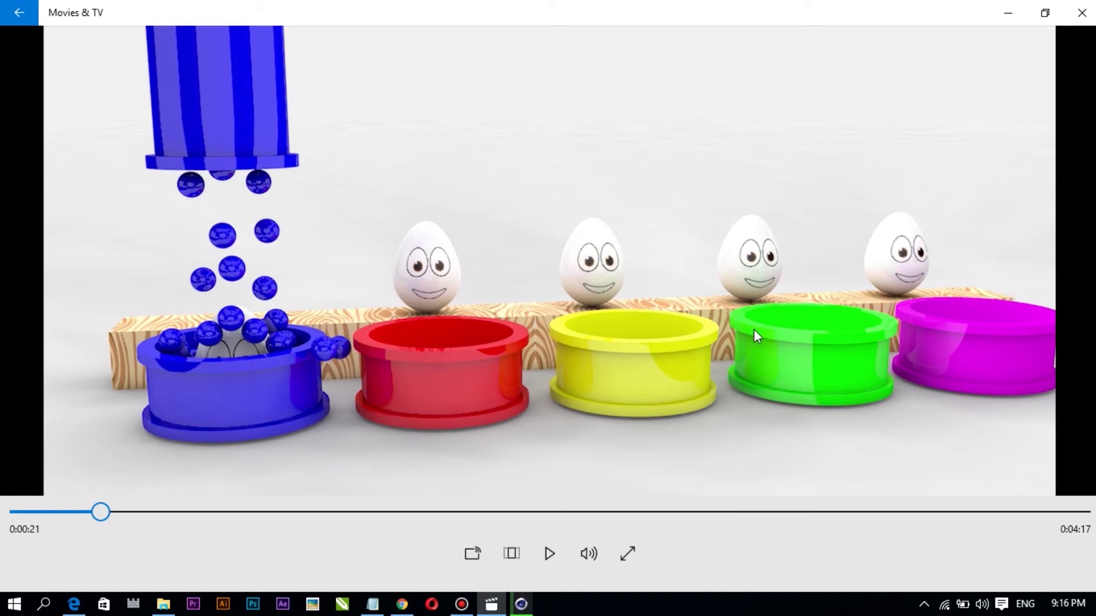
Minimize the reference video player to return to the finished Cinema 4D render
left_click(1007, 12)
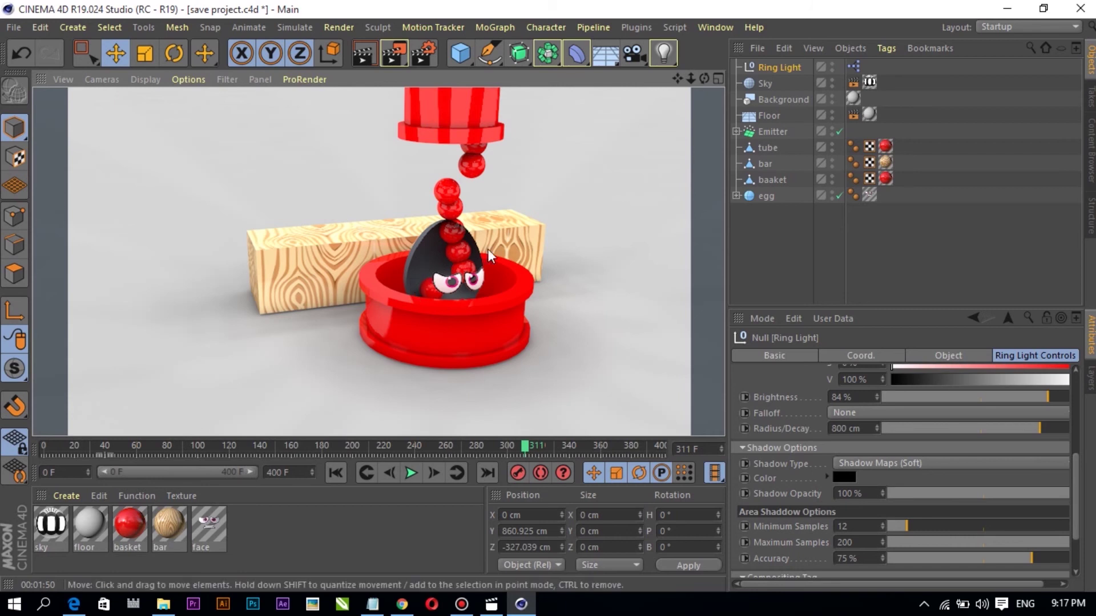
Raise the egg's face 3.png material colour value from 92% to 100% white
left_click(557, 304)
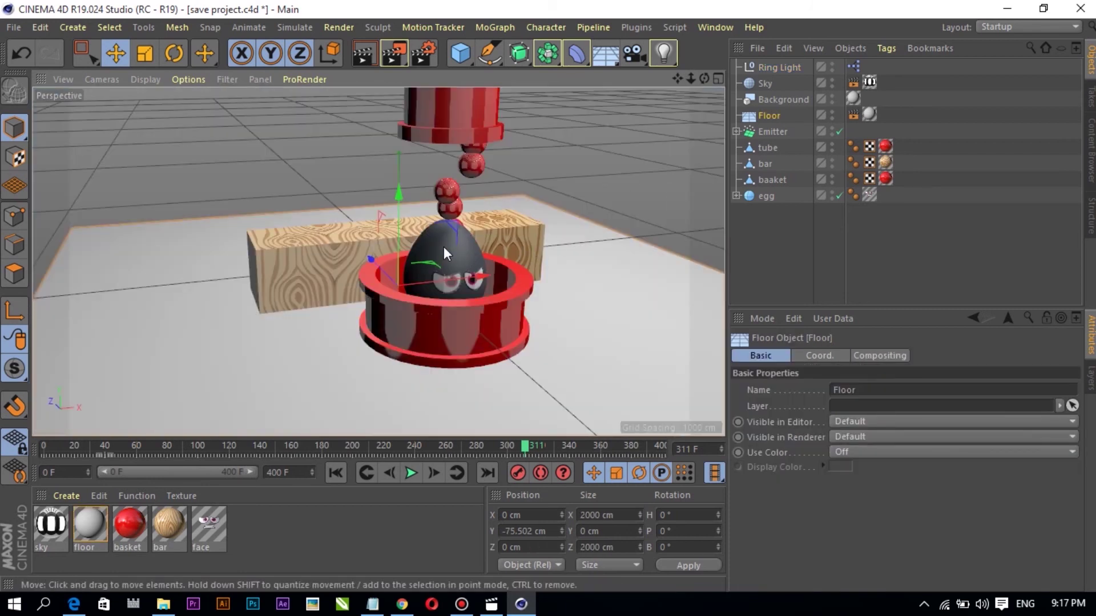
left_click(443, 247)
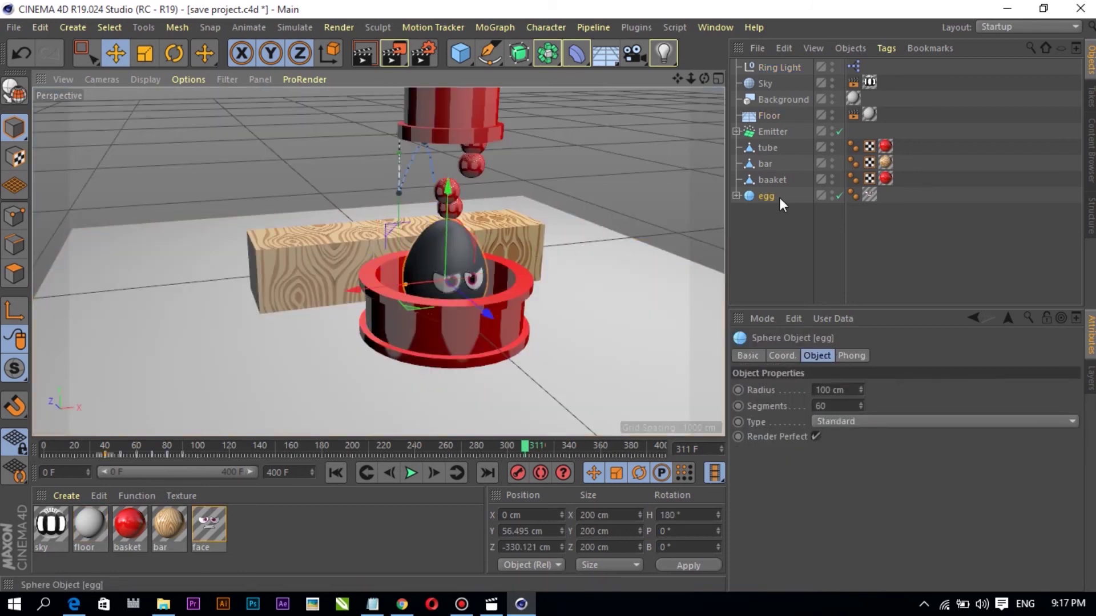
left_click(736, 195)
left_click(868, 196)
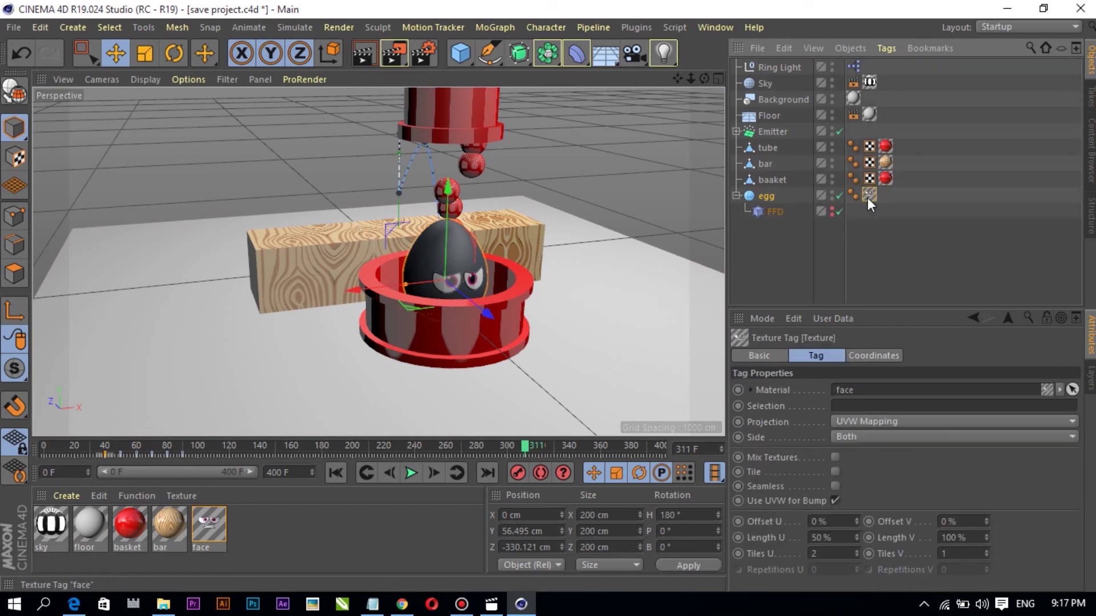
left_click(750, 390)
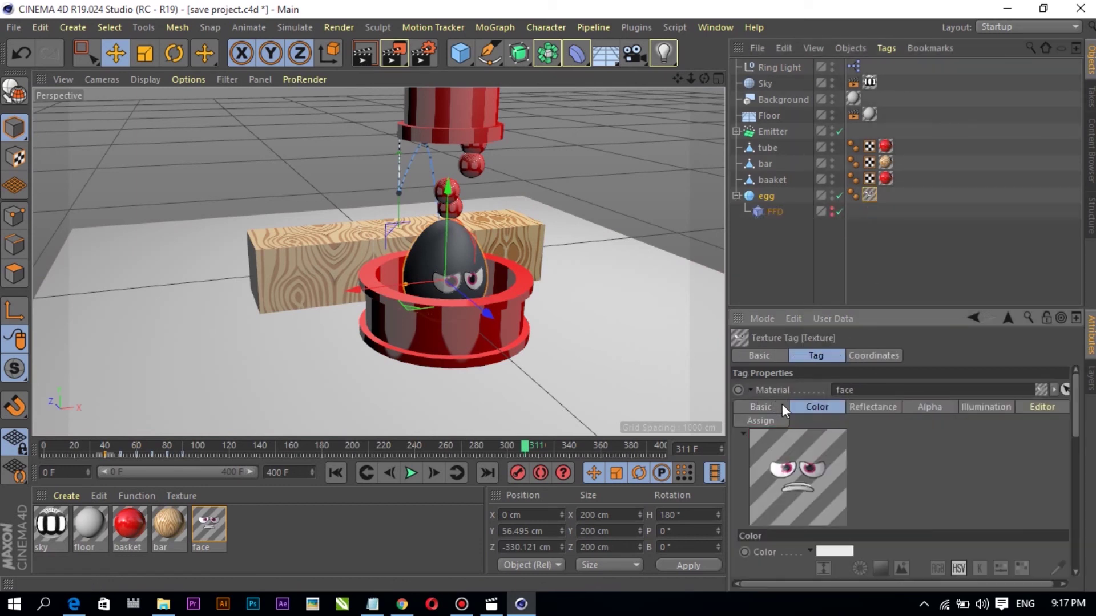
scroll(882, 464, "down", 4)
scroll(847, 461, "up", 2)
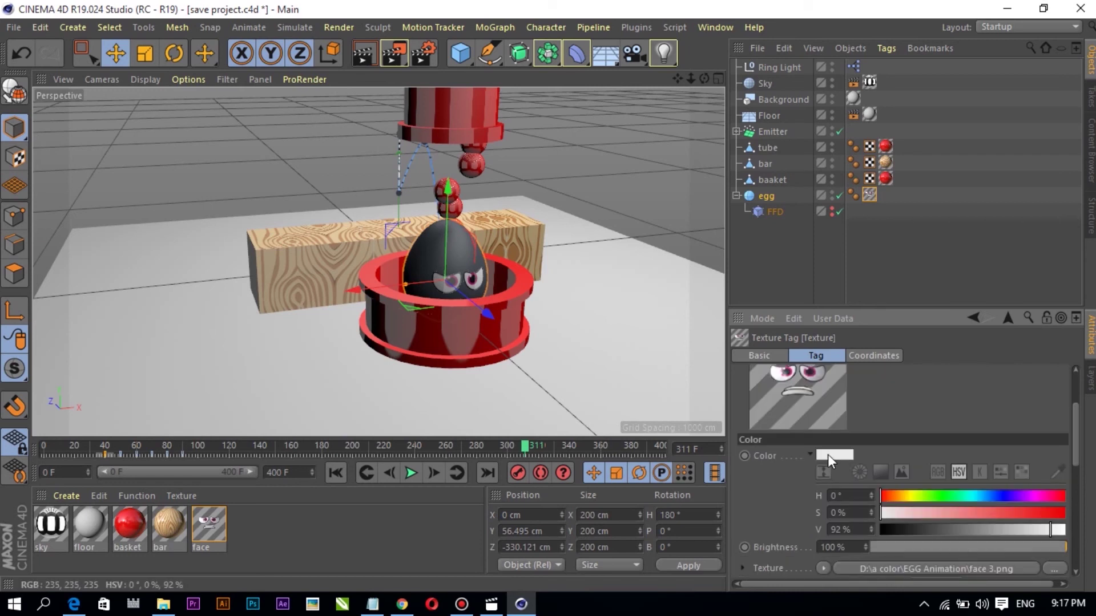
left_click(812, 454)
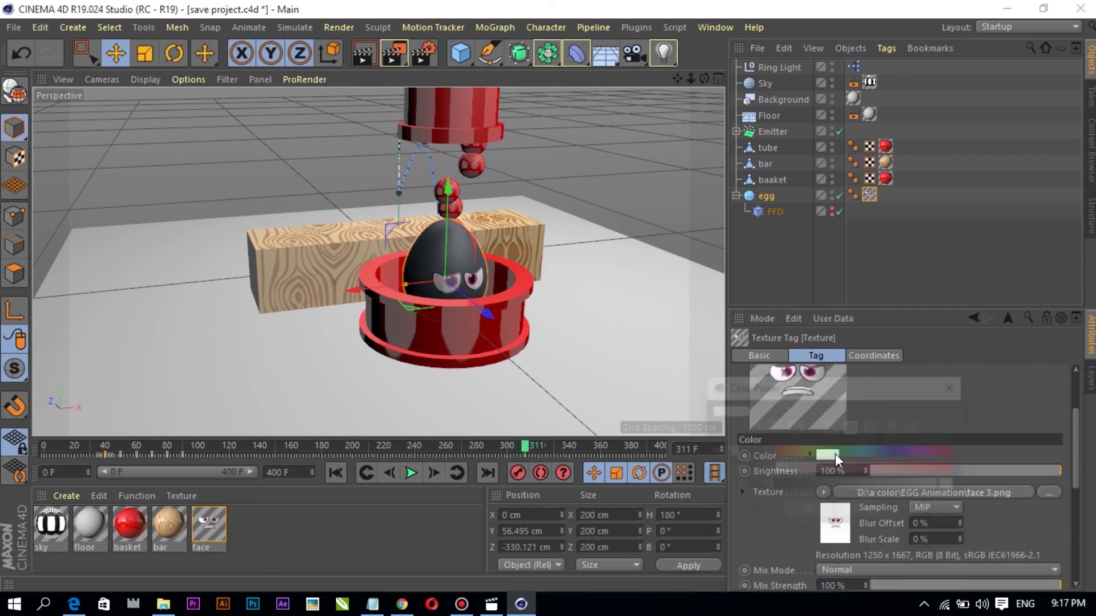
left_click_drag(943, 485, 964, 485)
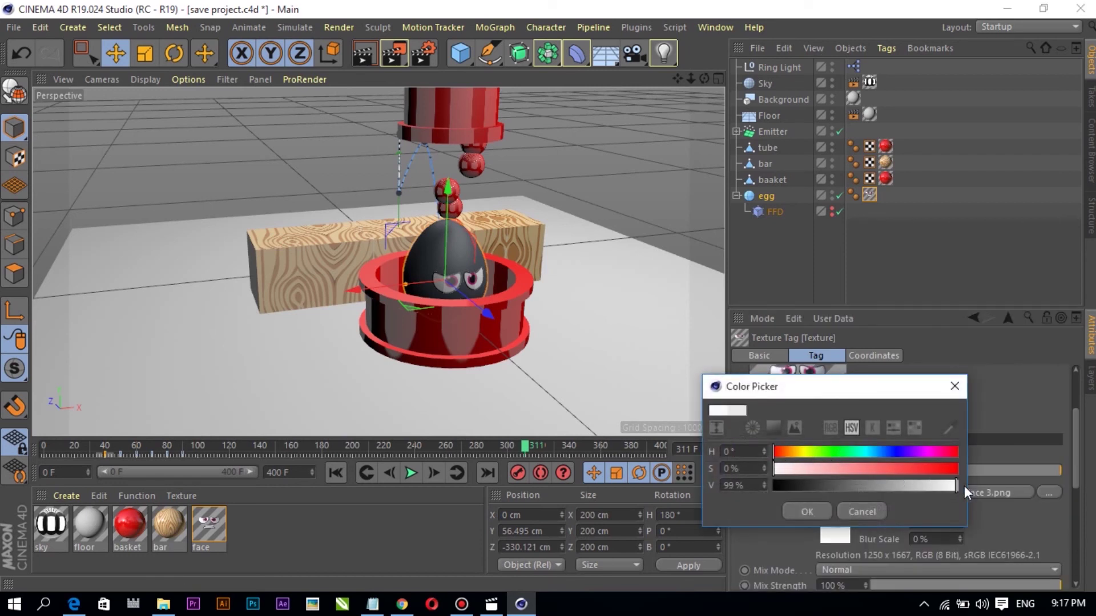
left_click(814, 511)
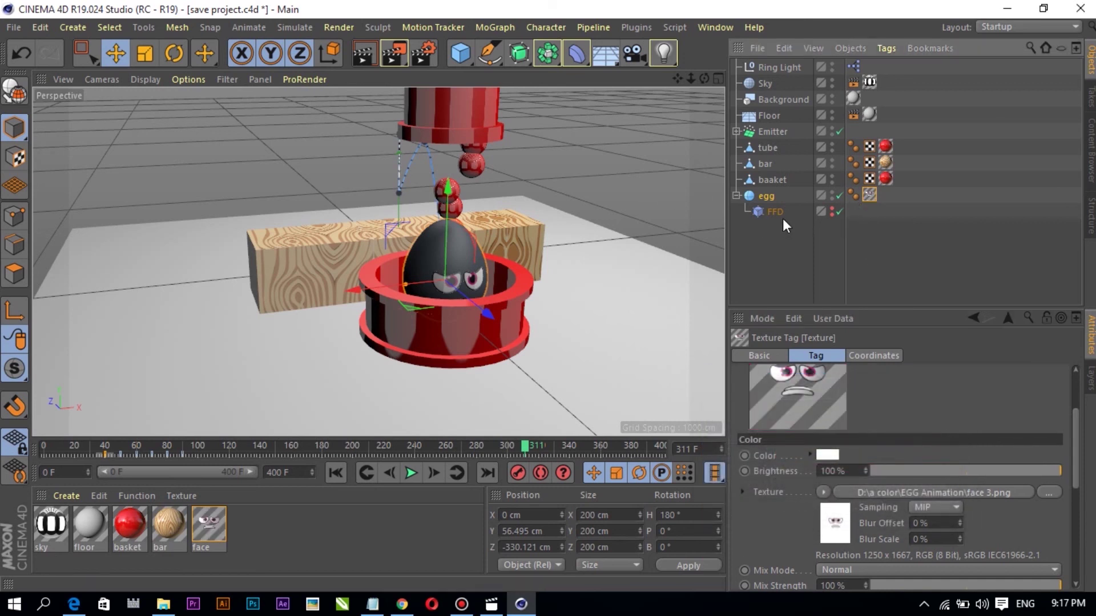
left_click(736, 195)
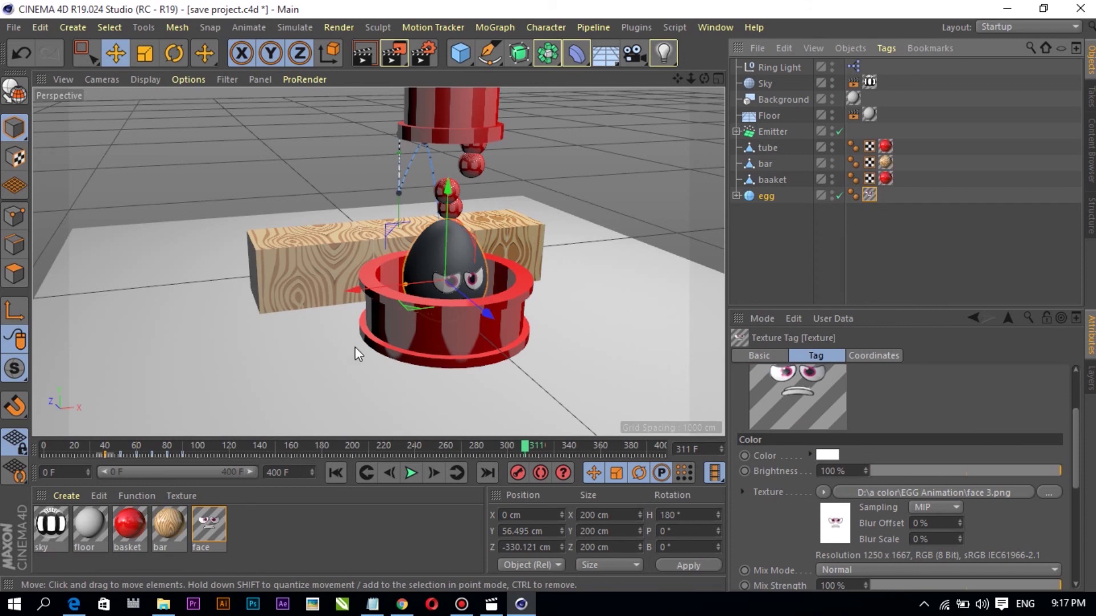